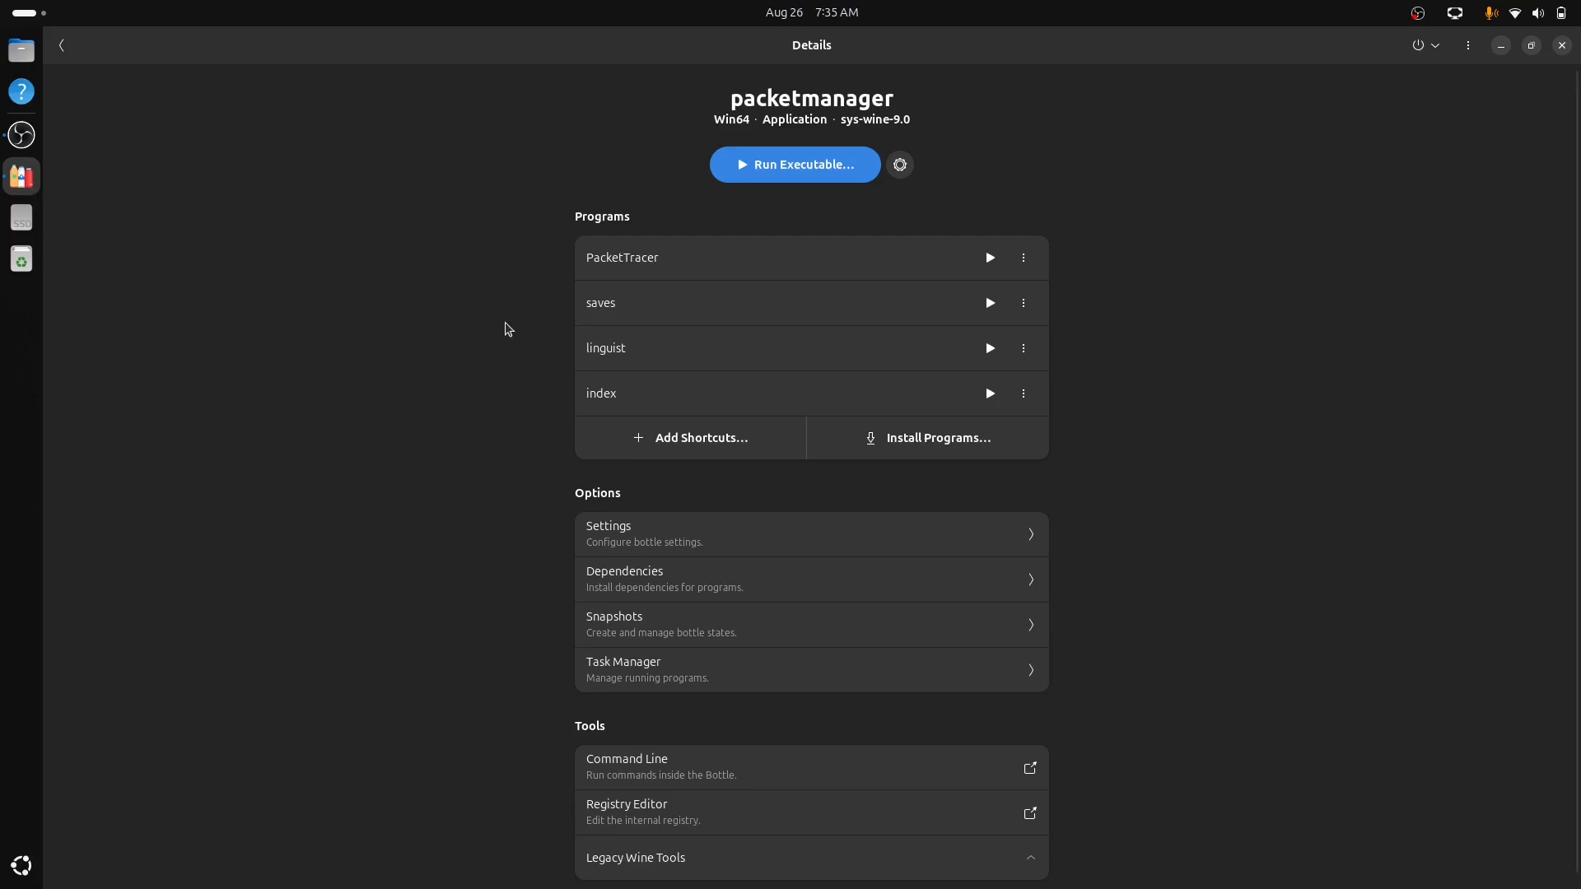
- Launch PacketTracer from the packetmanager bottle, dismiss the ready notification and minimize the Bottles window
left_click(989, 260)
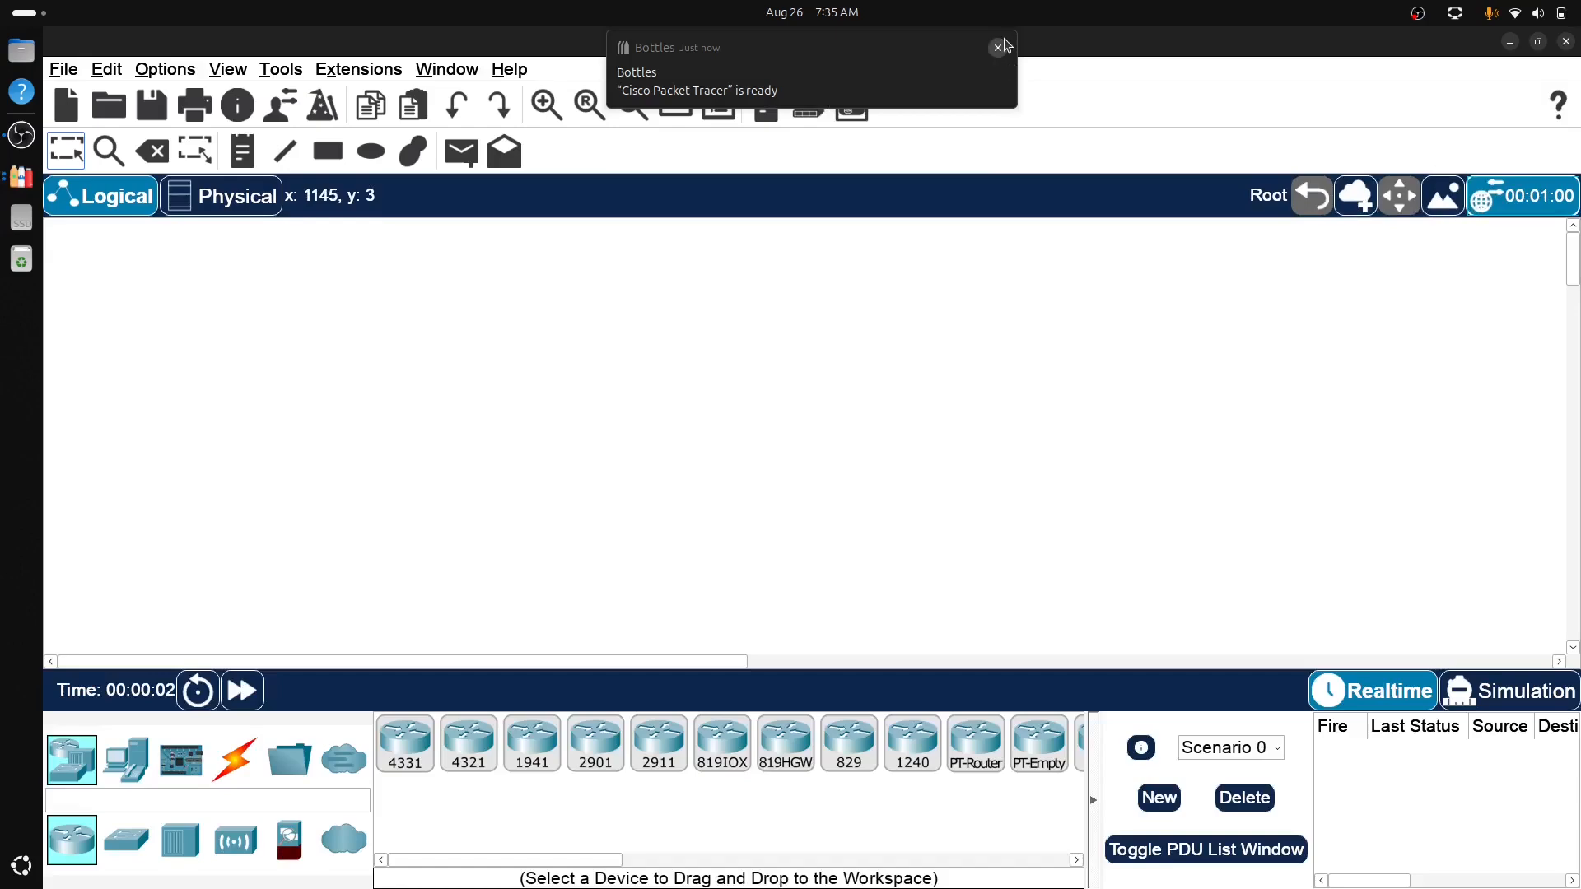
left_click(1002, 44)
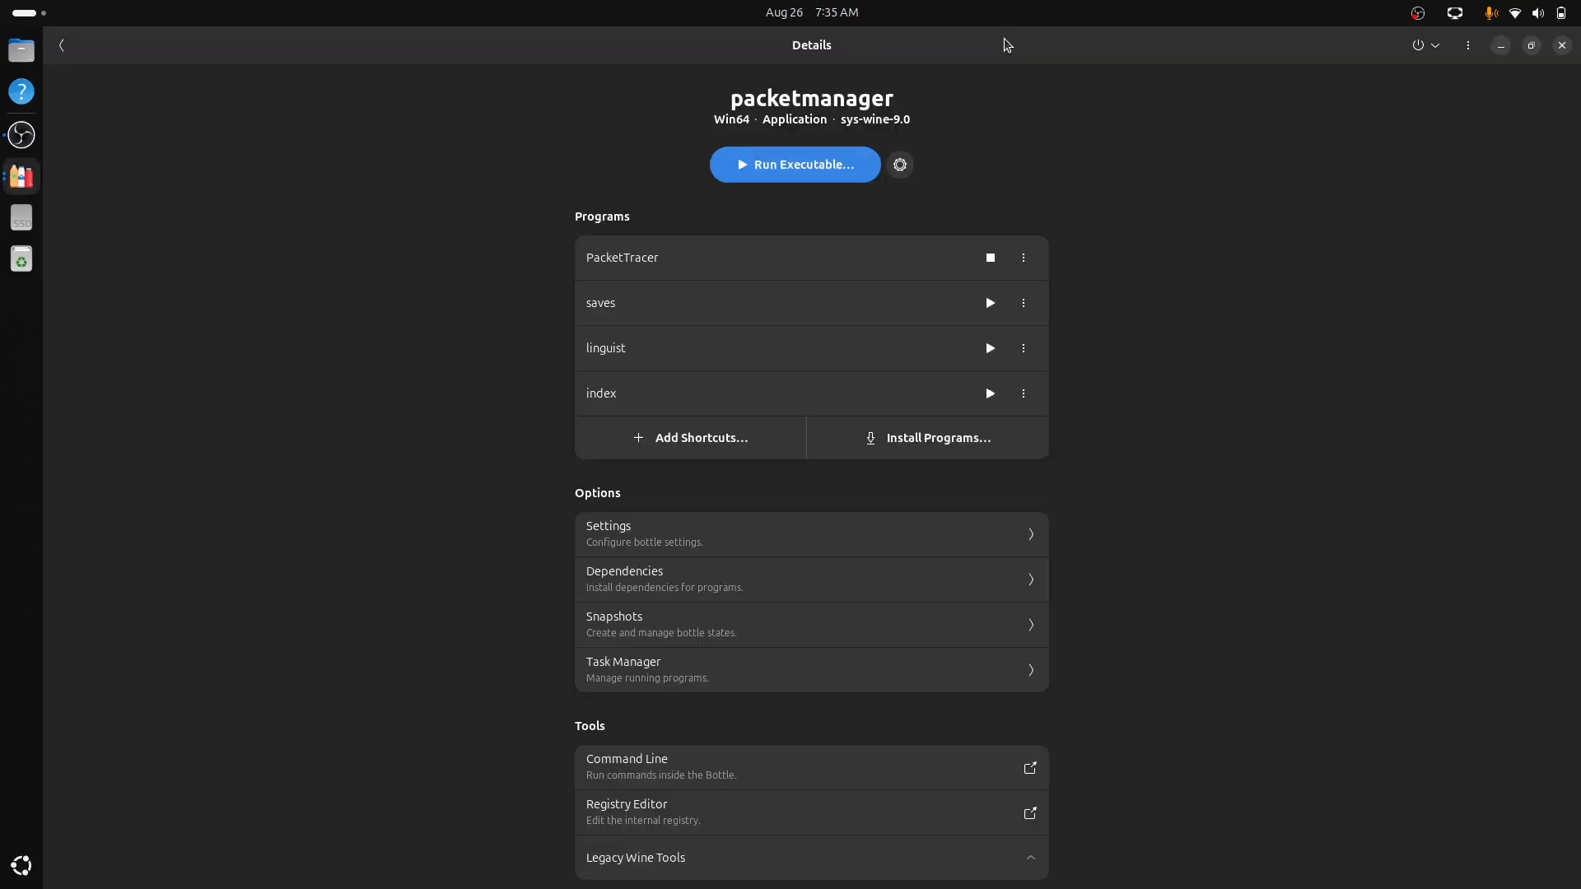
left_click(1502, 45)
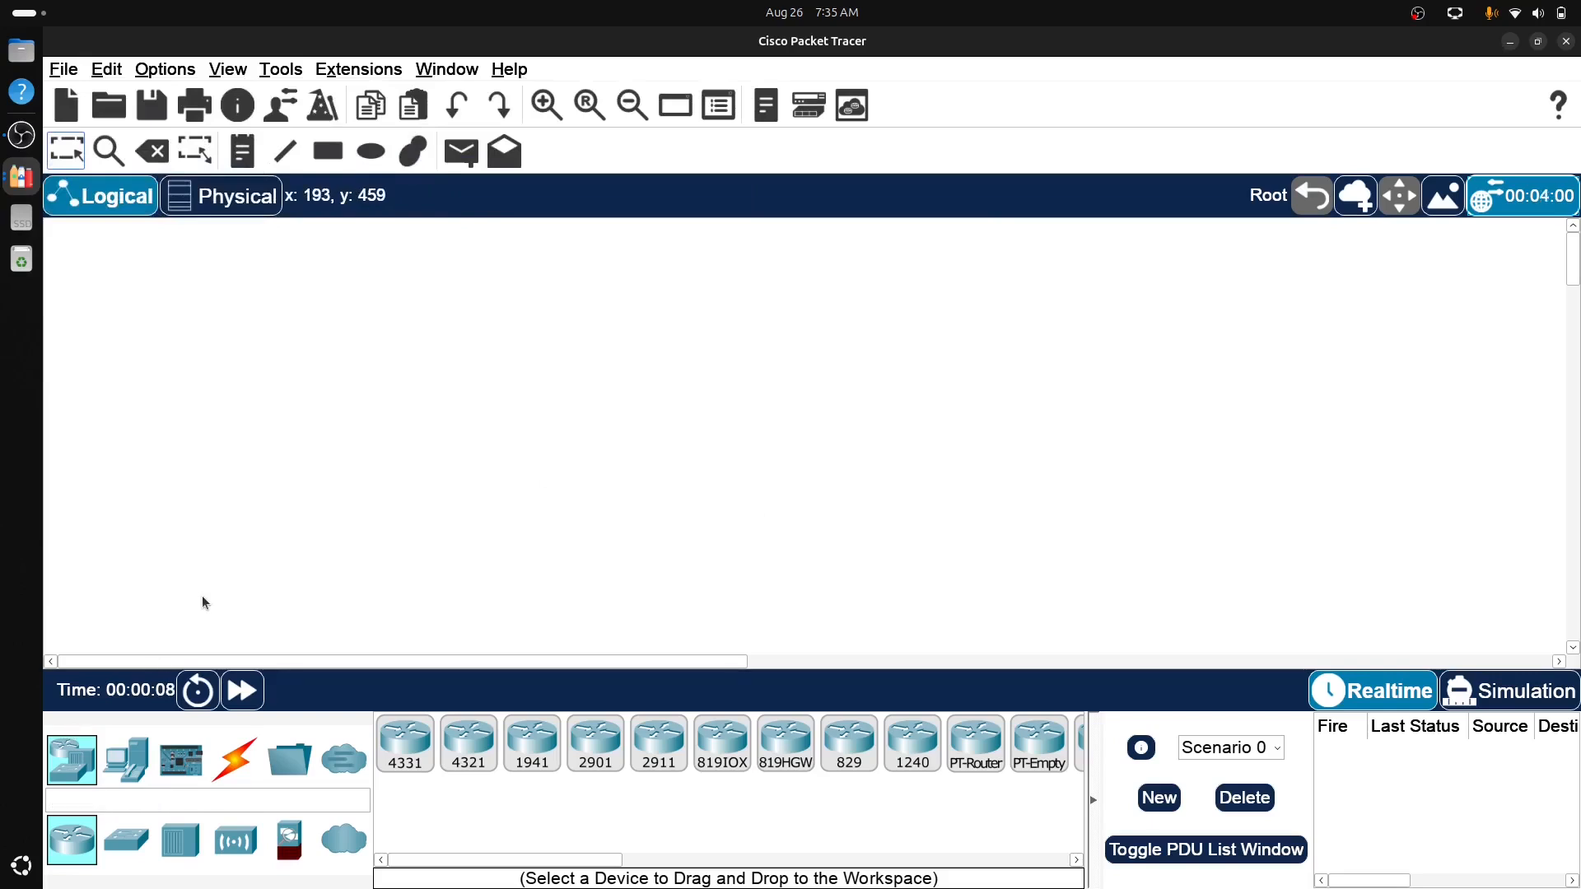
- Place a 1941 router near the top of the workspace, a 2960-24TT switch below it, and four PCs in two pairs underneath
left_click_drag(532, 741, 756, 241)
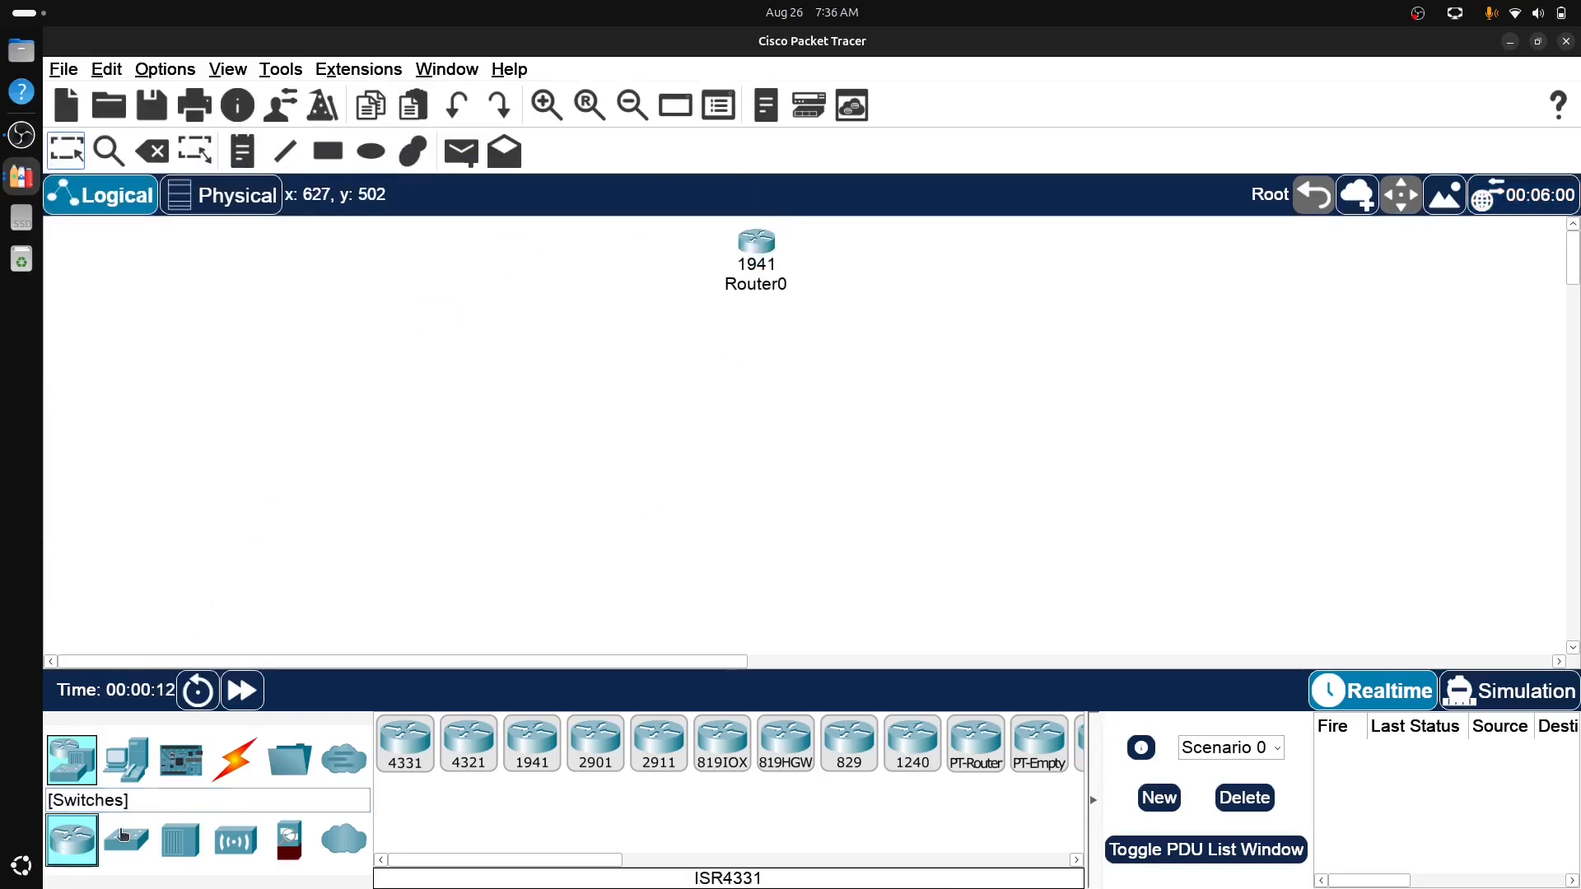
left_click_drag(126, 840, 752, 354)
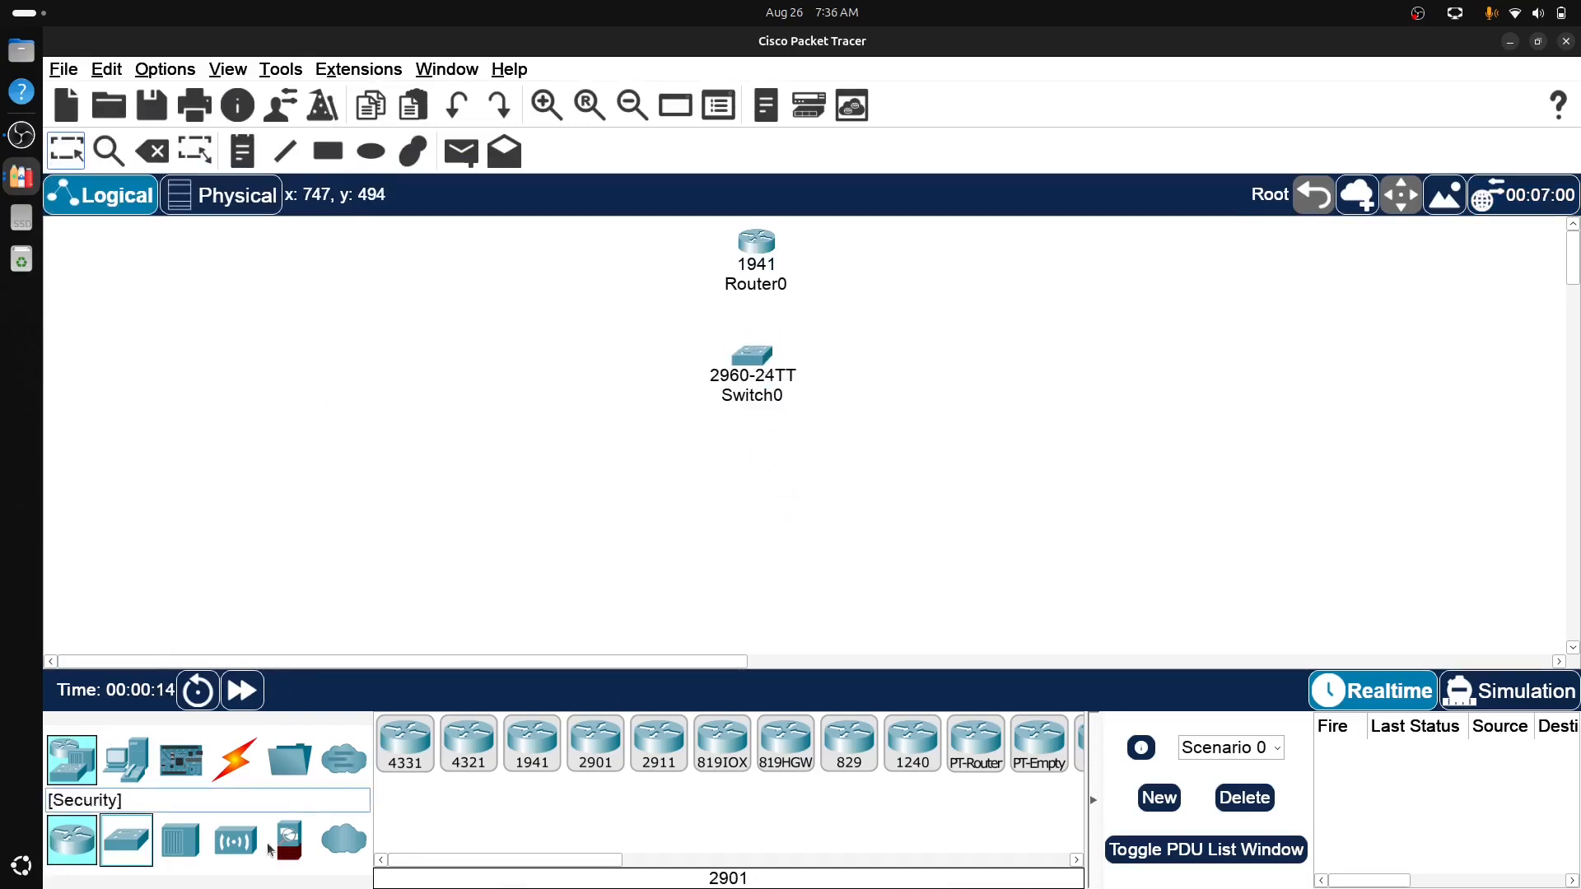
left_click_drag(142, 760, 380, 499)
left_click_drag(124, 766, 564, 551)
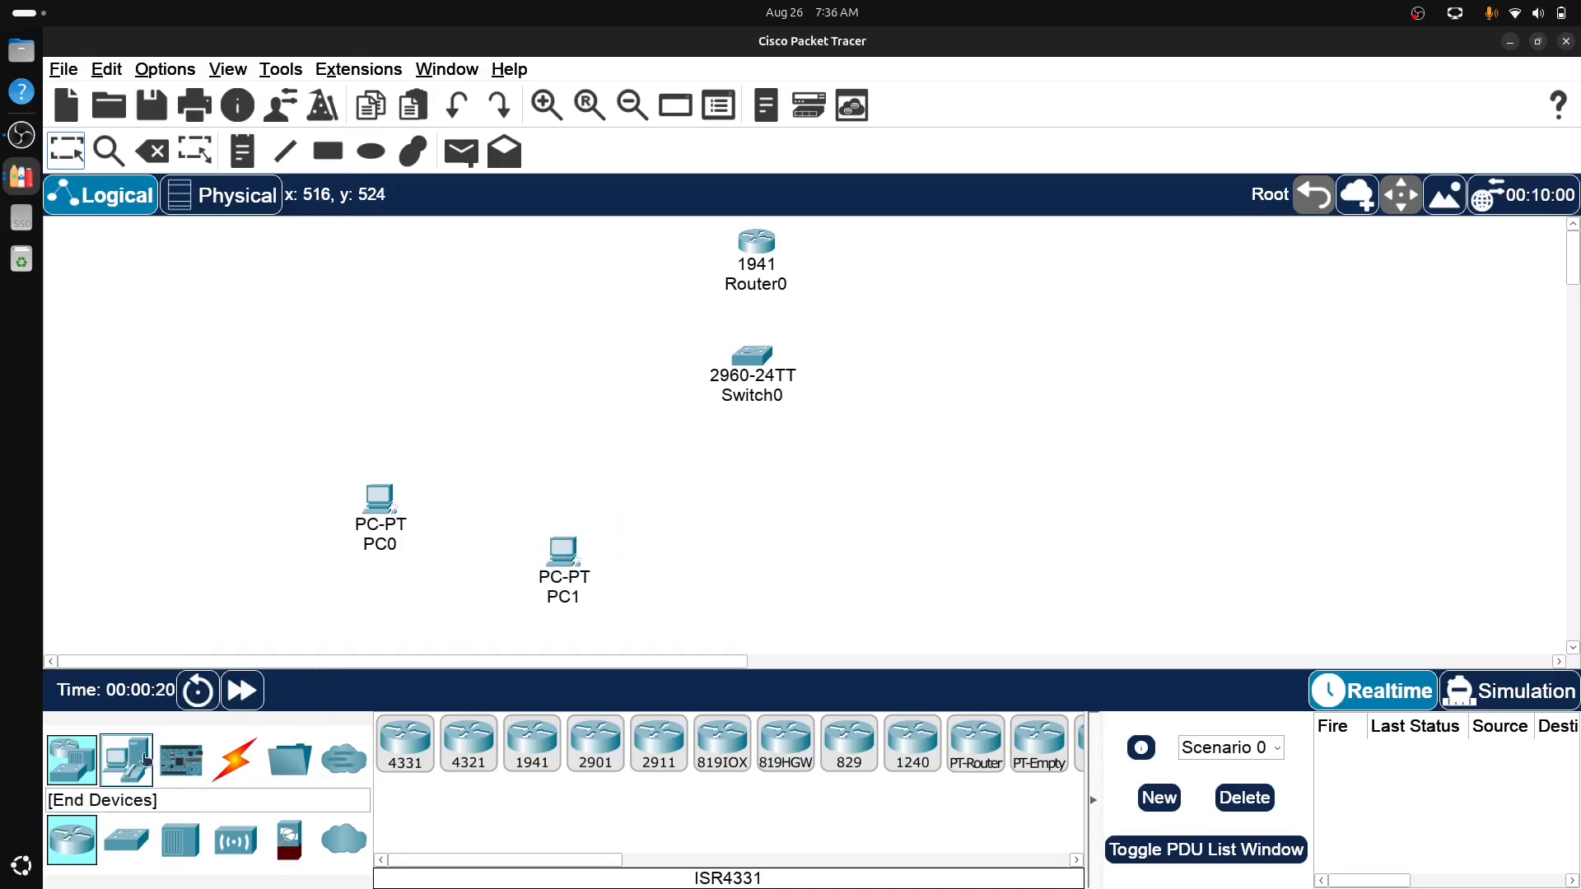
left_click_drag(127, 759, 899, 551)
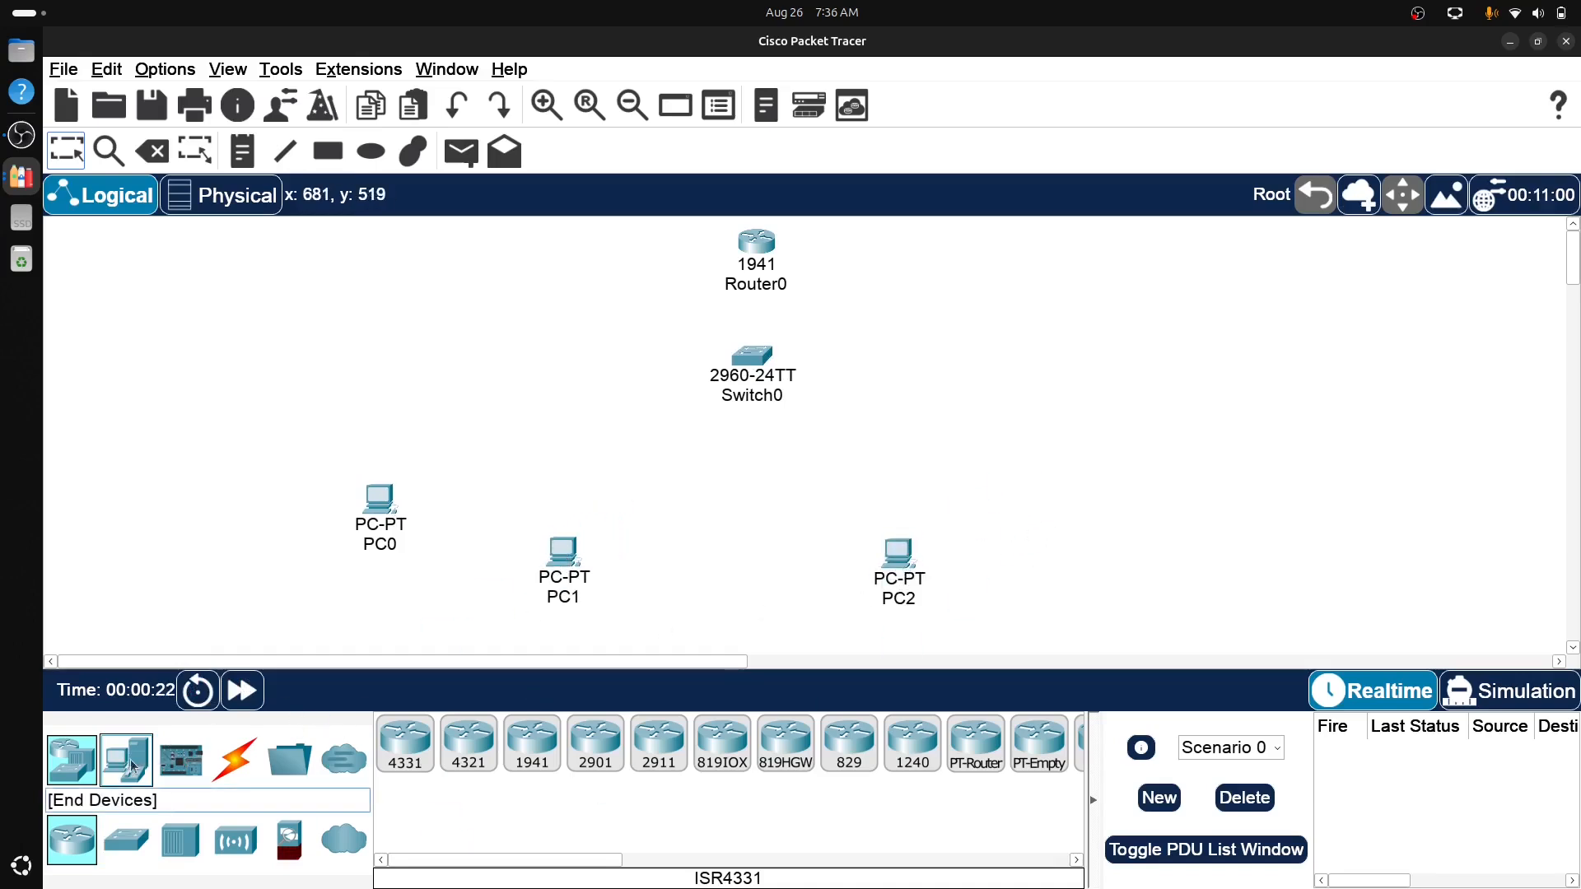
left_click_drag(127, 762, 1094, 484)
- Start the rectangle drawing tool and choose the green #00ff7f as its fill color
left_click(329, 152)
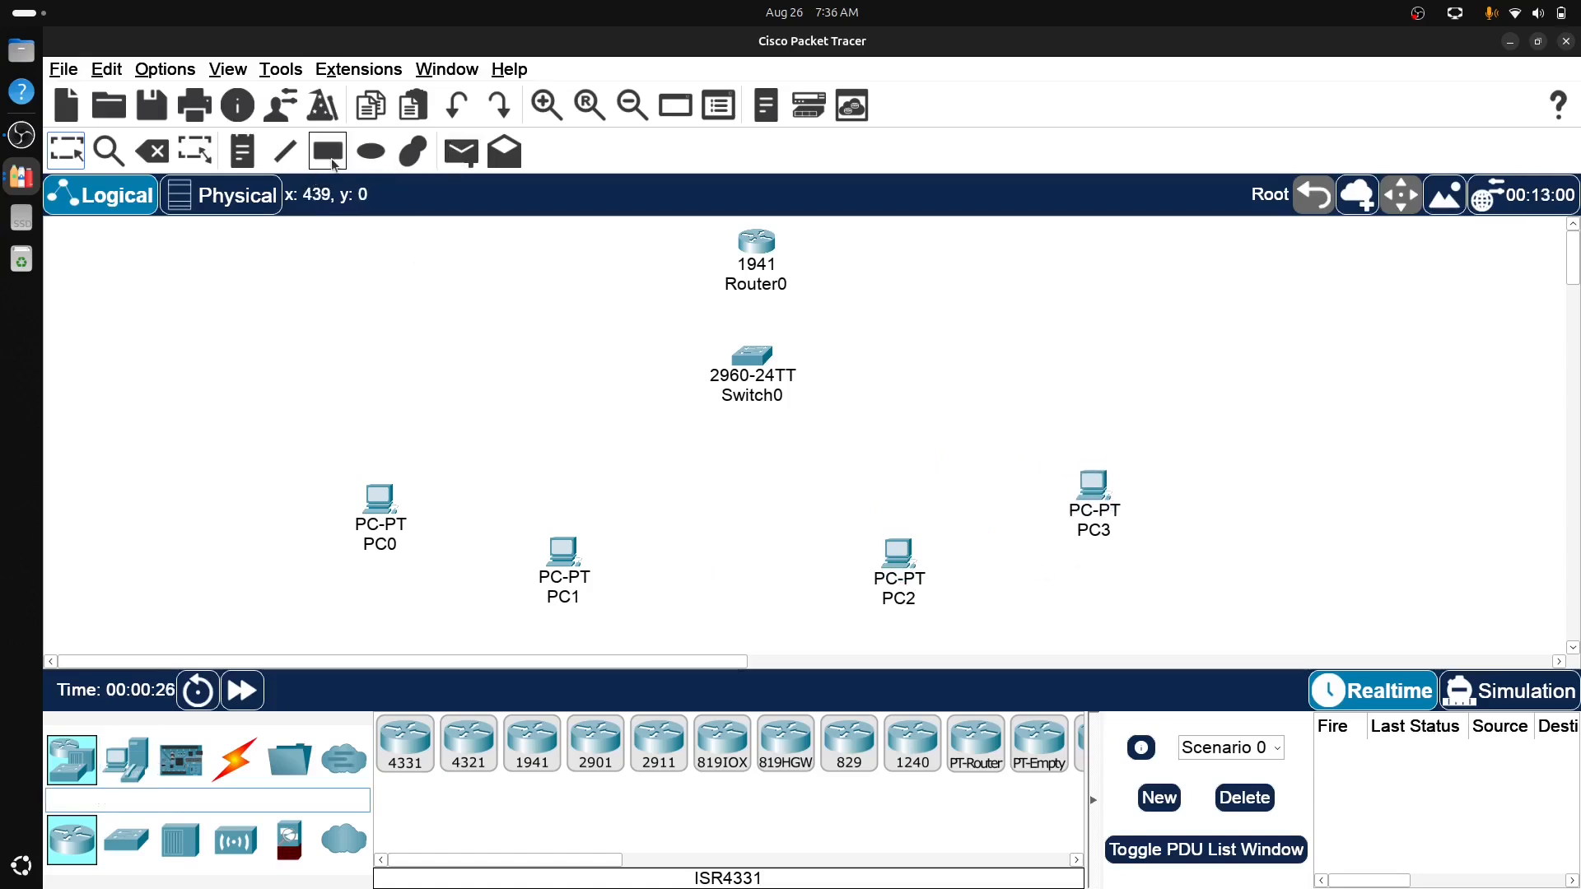
left_click(873, 164)
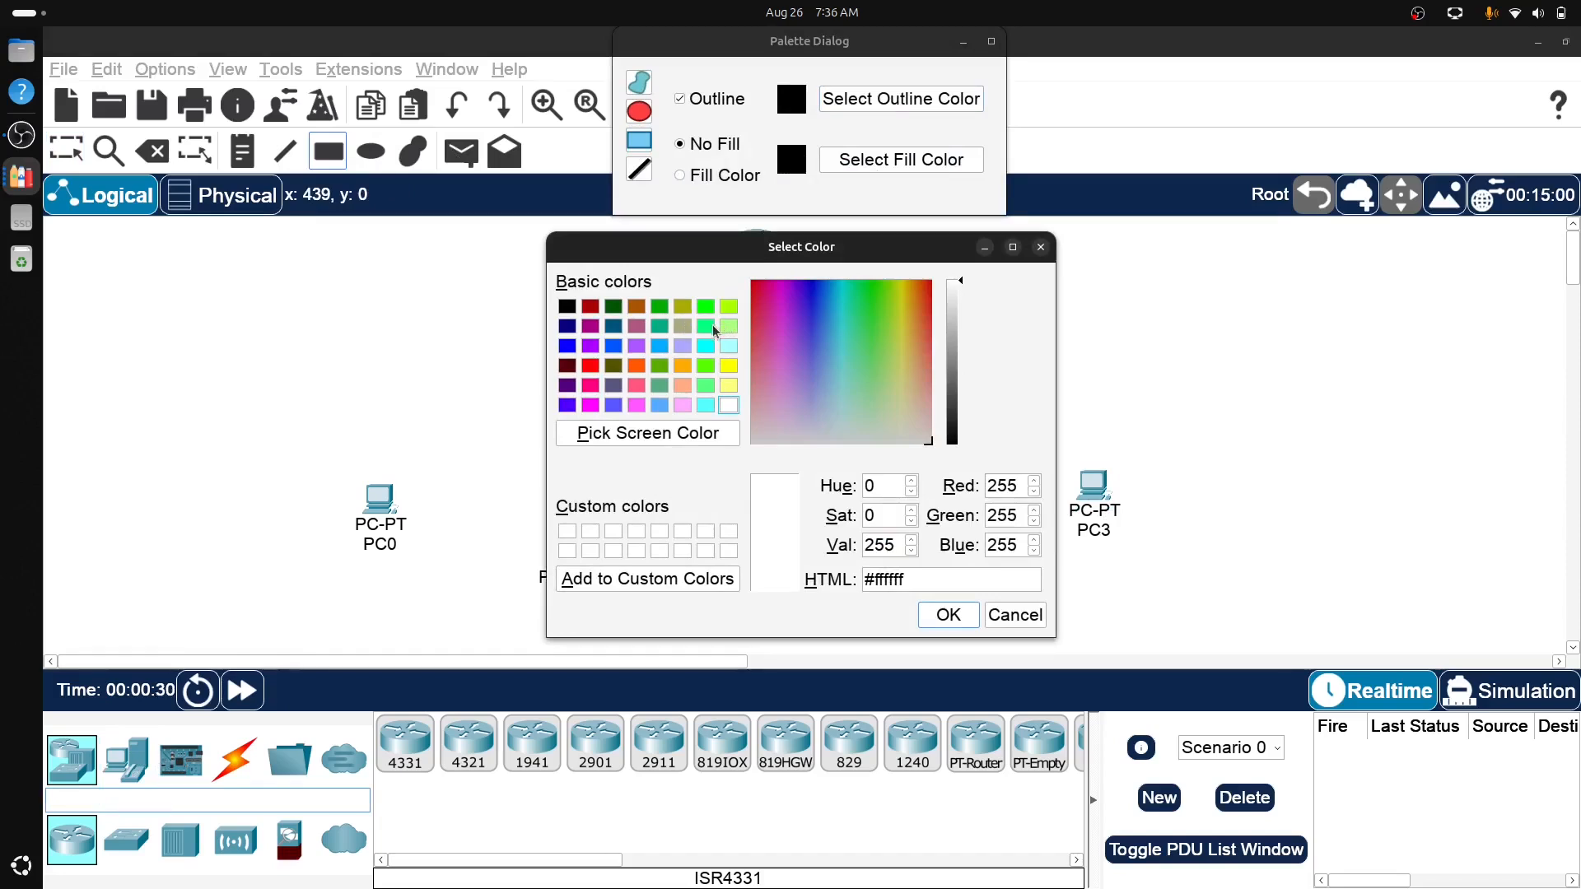
left_click(706, 327)
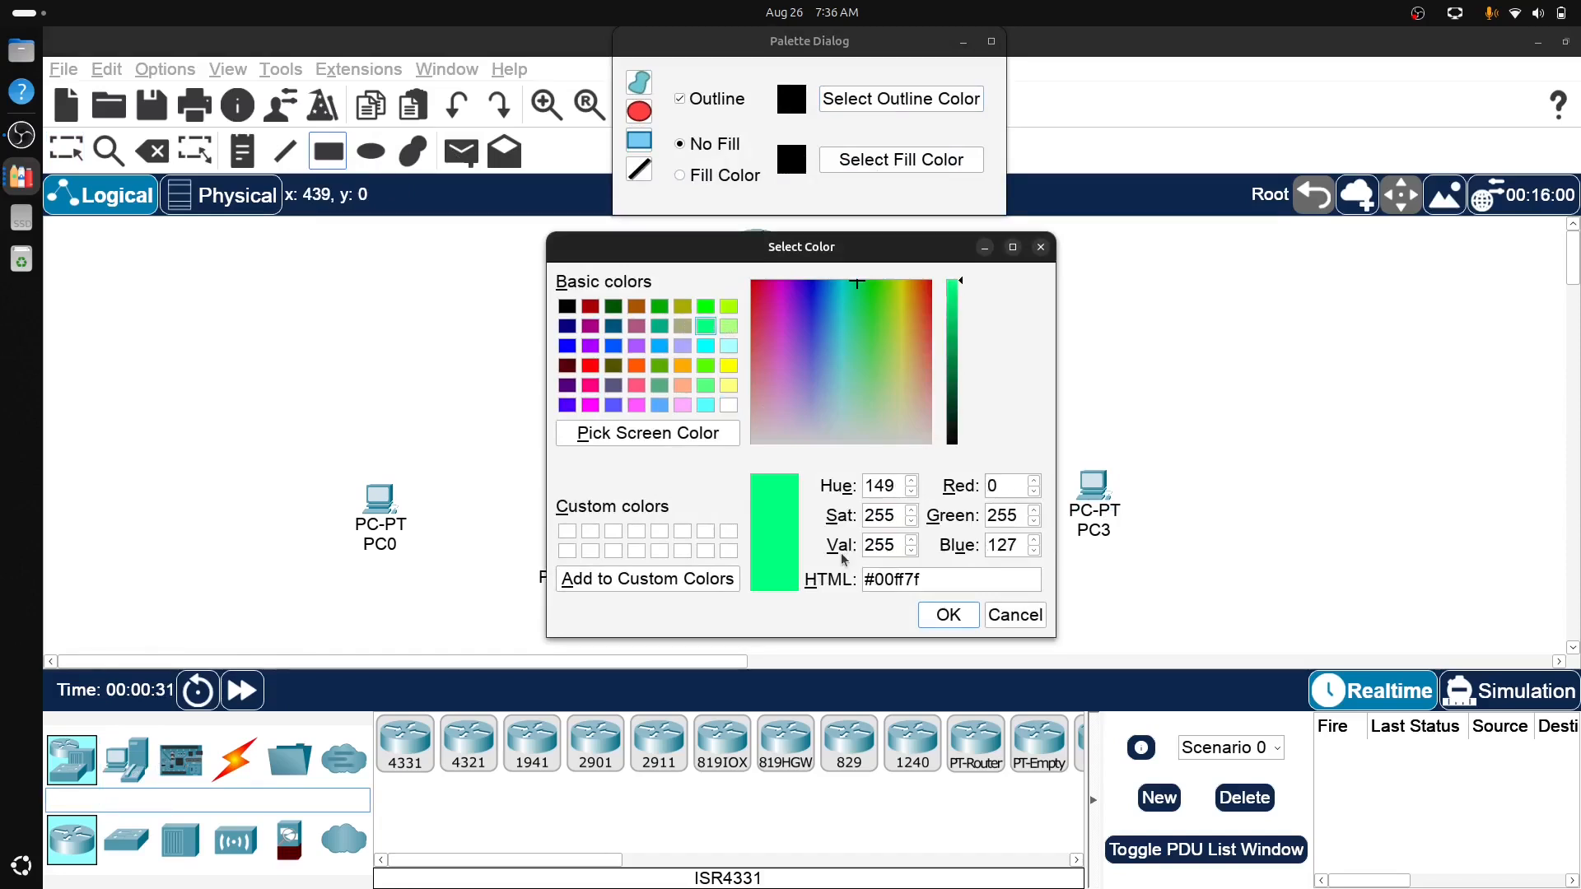
left_click(947, 615)
left_click_drag(278, 443, 638, 616)
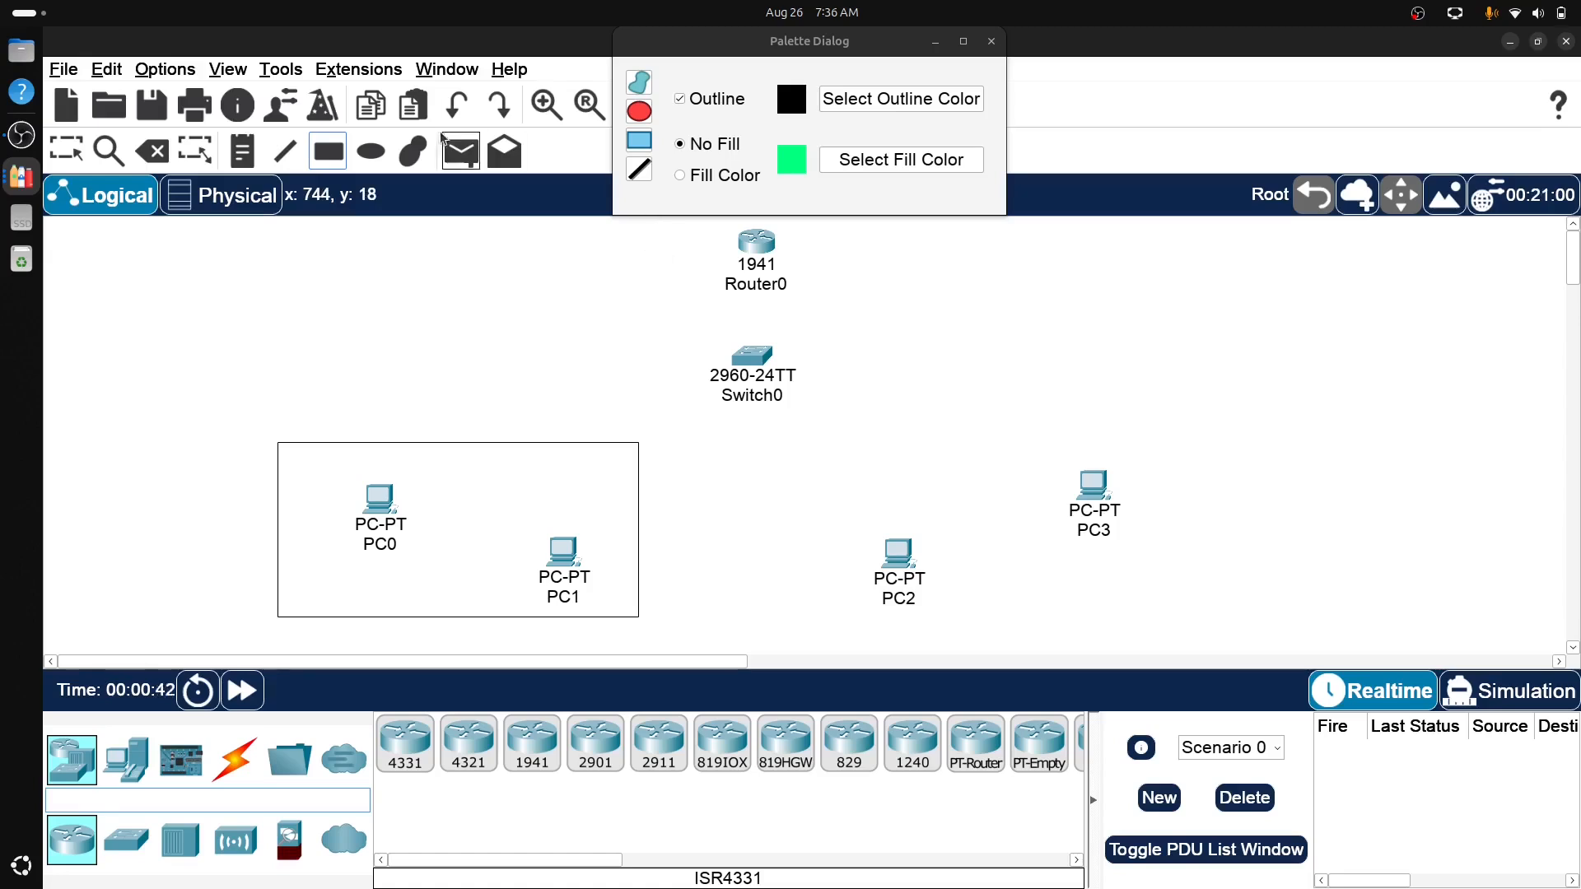
left_click(69, 146)
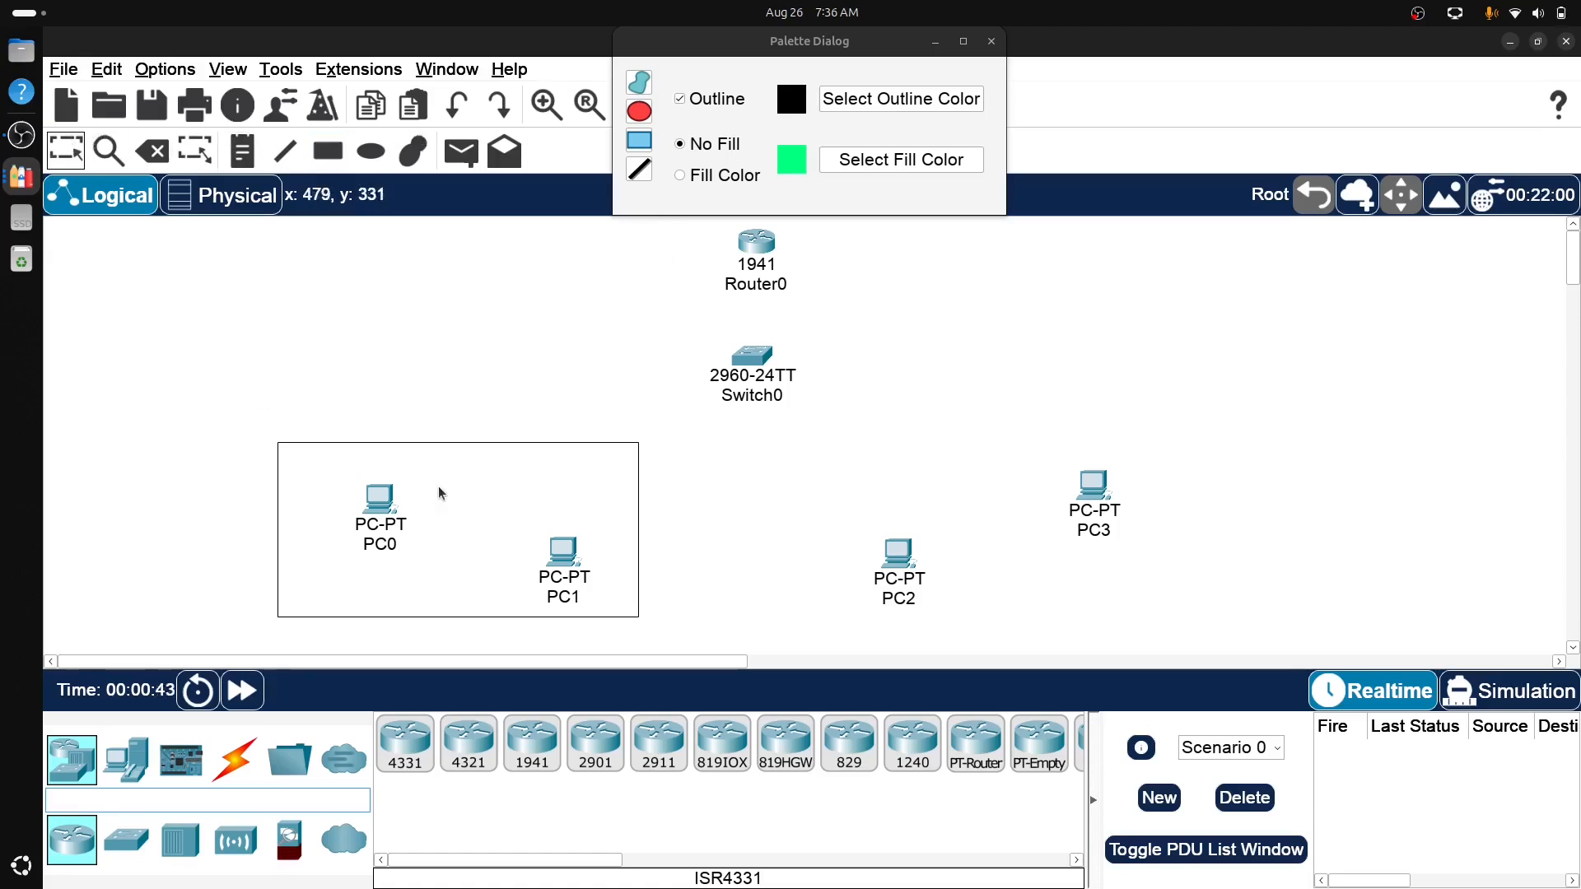
key("Delete")
left_click(454, 444)
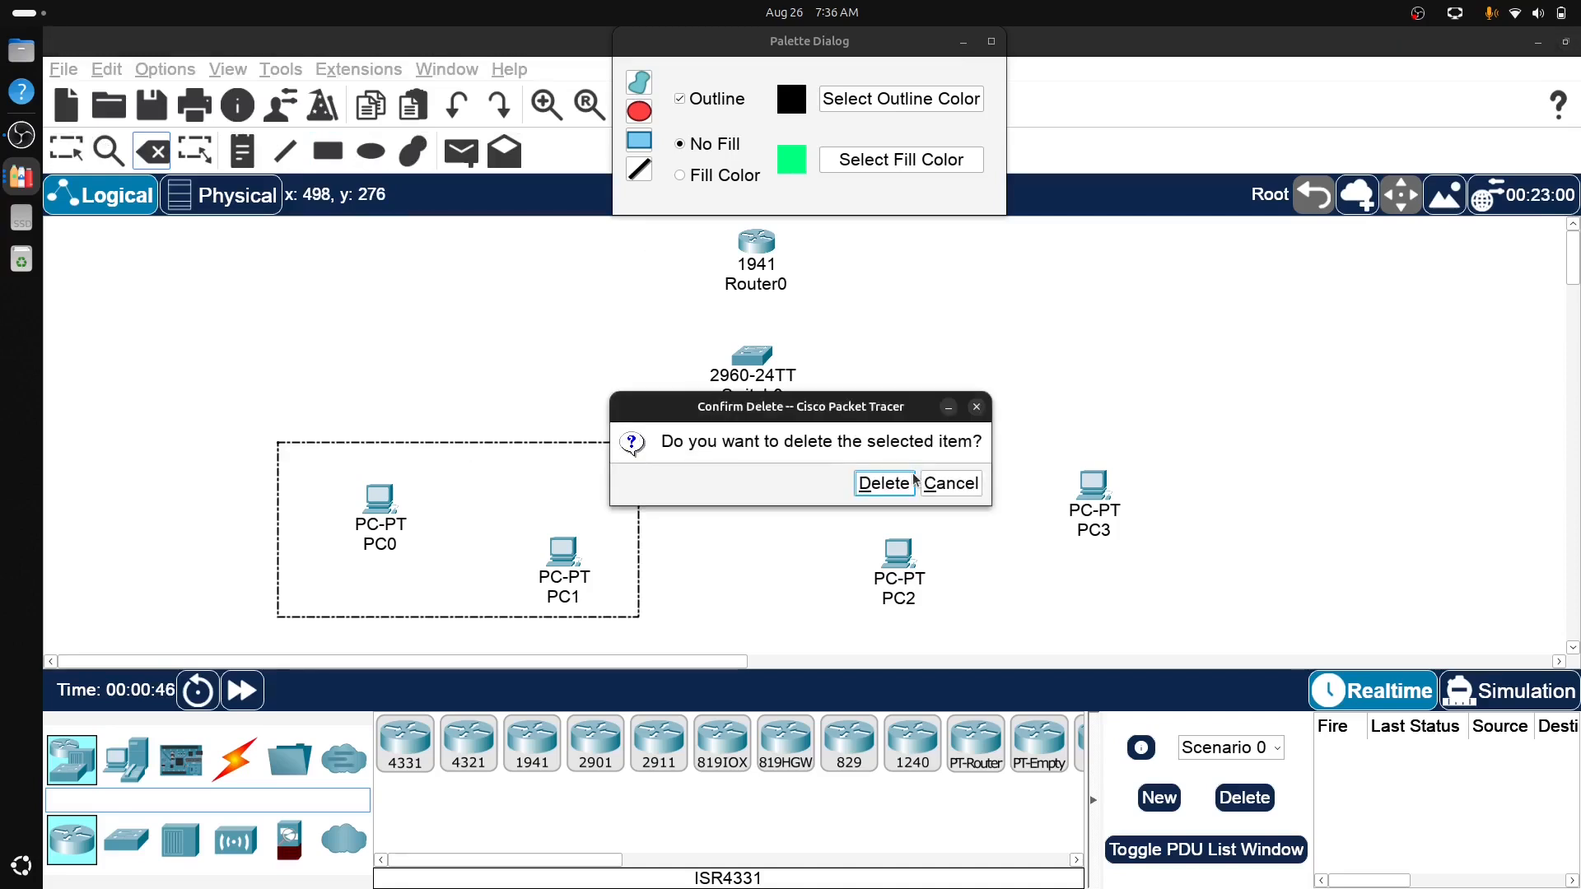
left_click(888, 481)
- Enable color fill for shapes and draw a filled green rectangle around PC0 and PC1
left_click(682, 176)
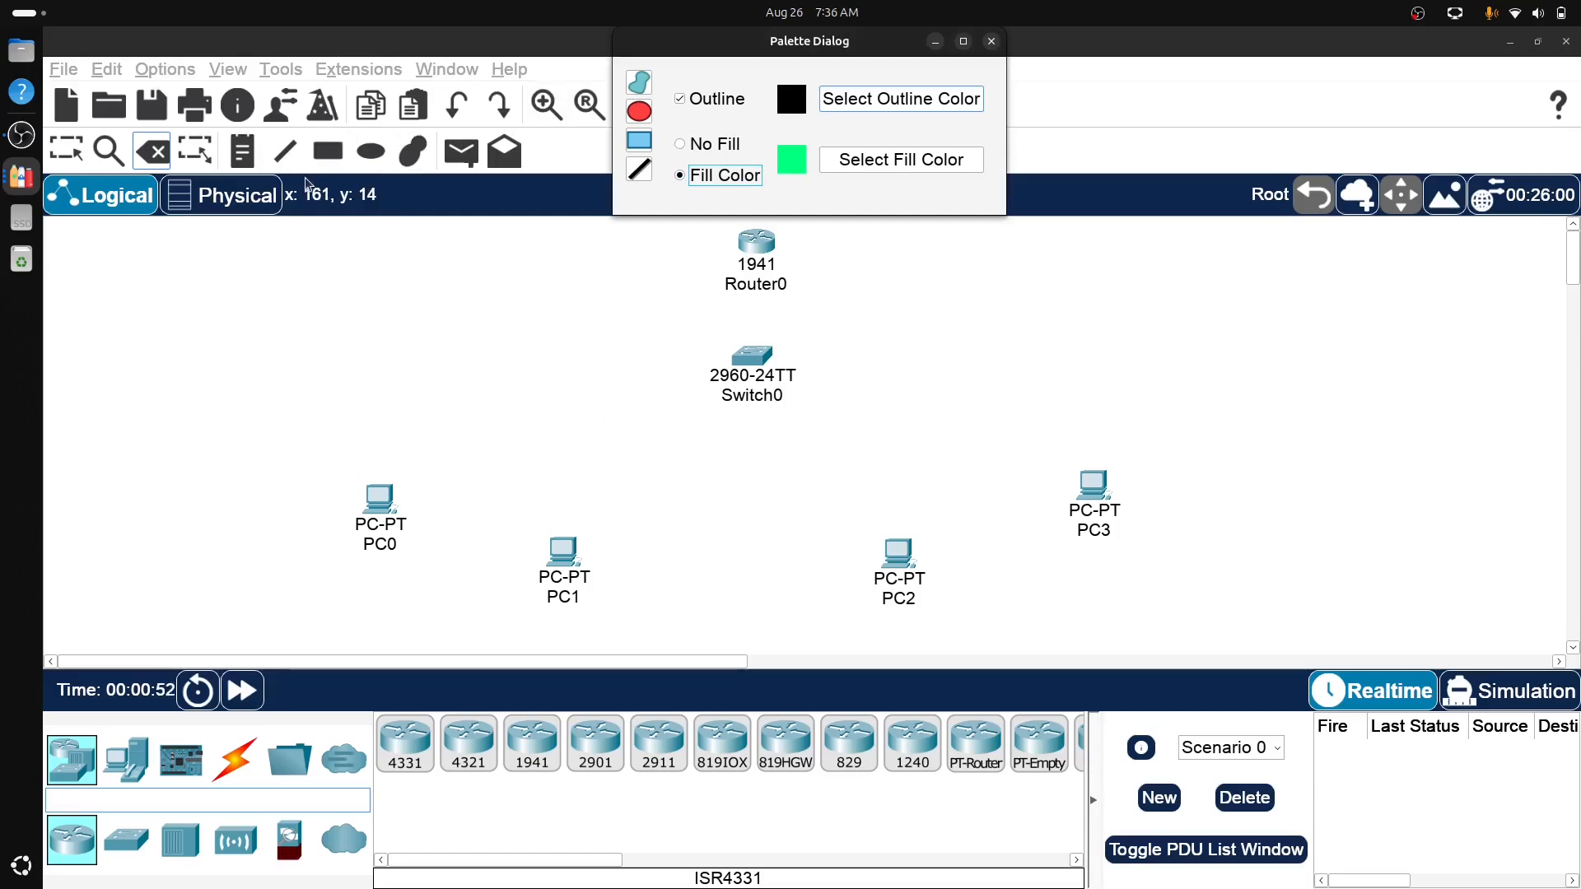
left_click(330, 159)
left_click_drag(293, 426, 632, 637)
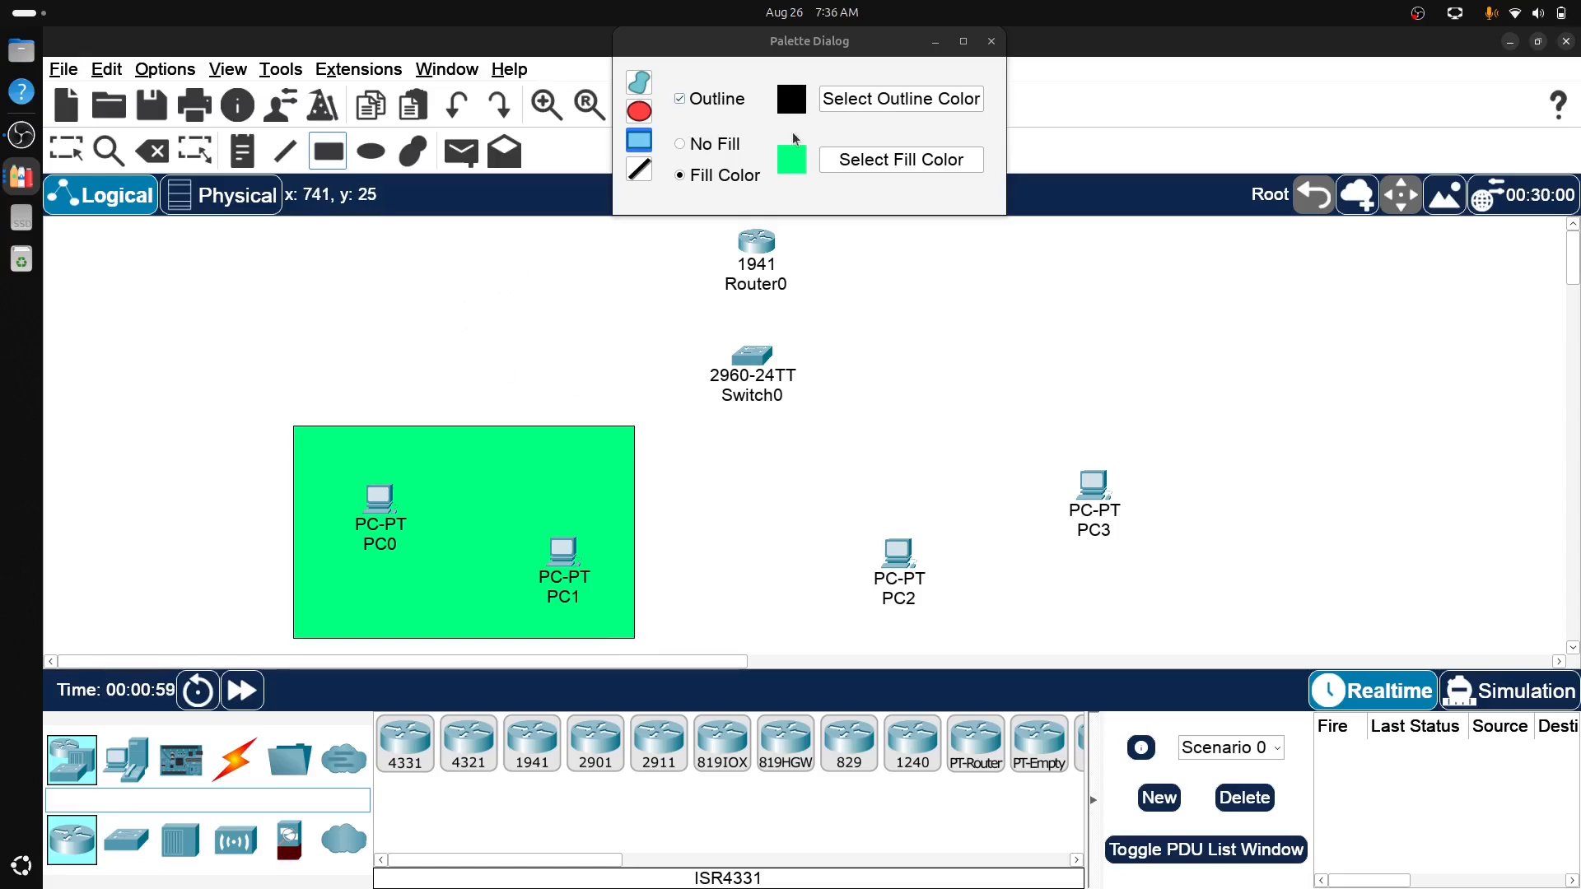
- Draw a rectangle filled with red #ff0000 around PC2 and PC3, and close the shape palette
left_click(795, 165)
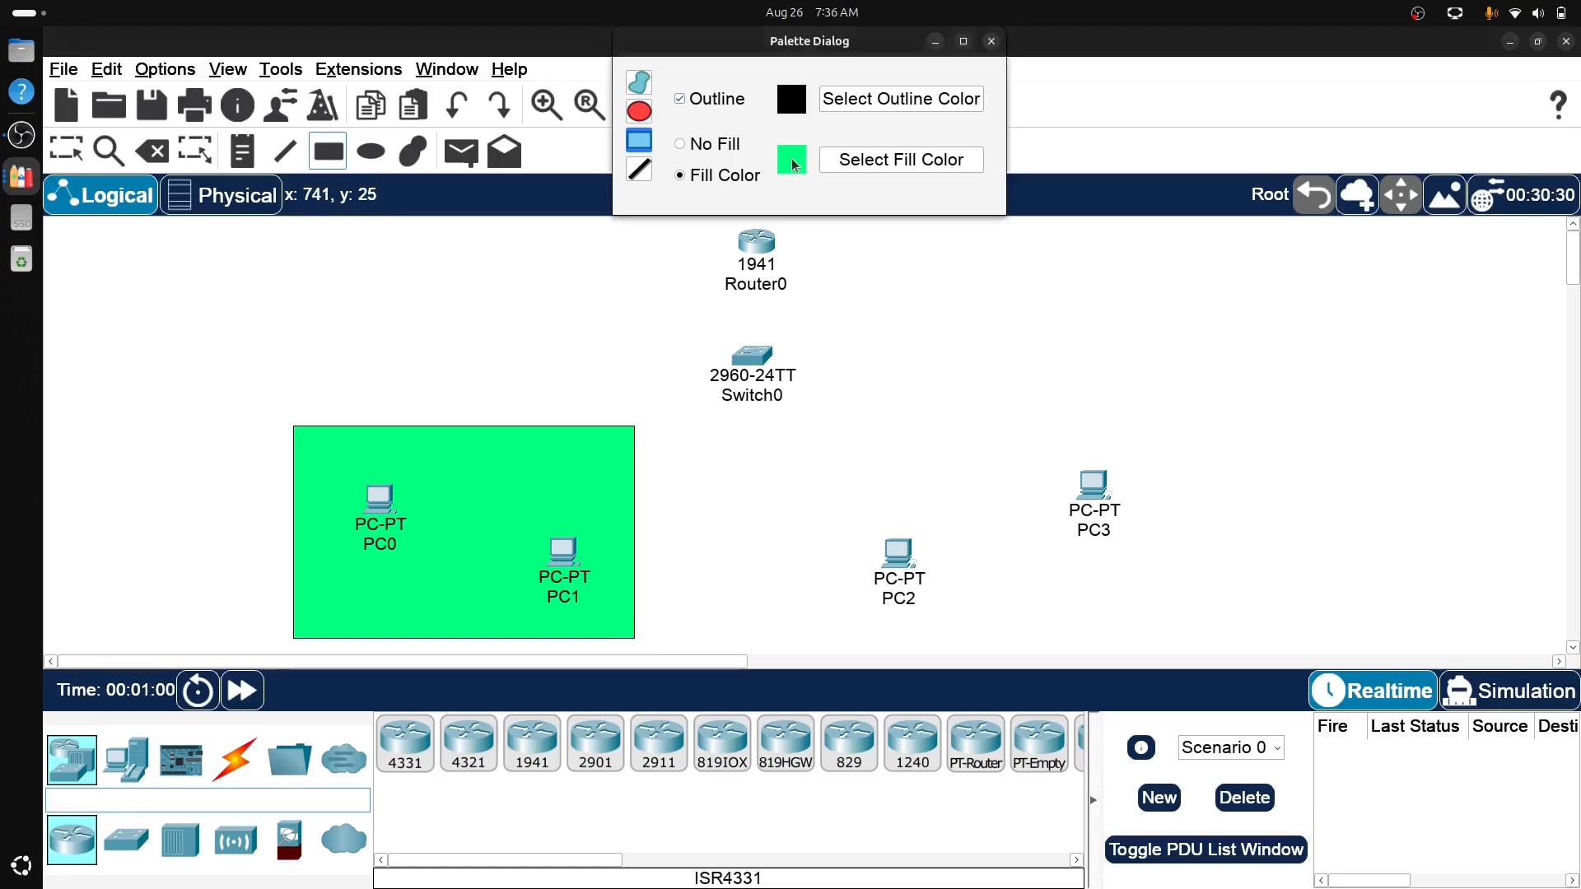
left_click(875, 171)
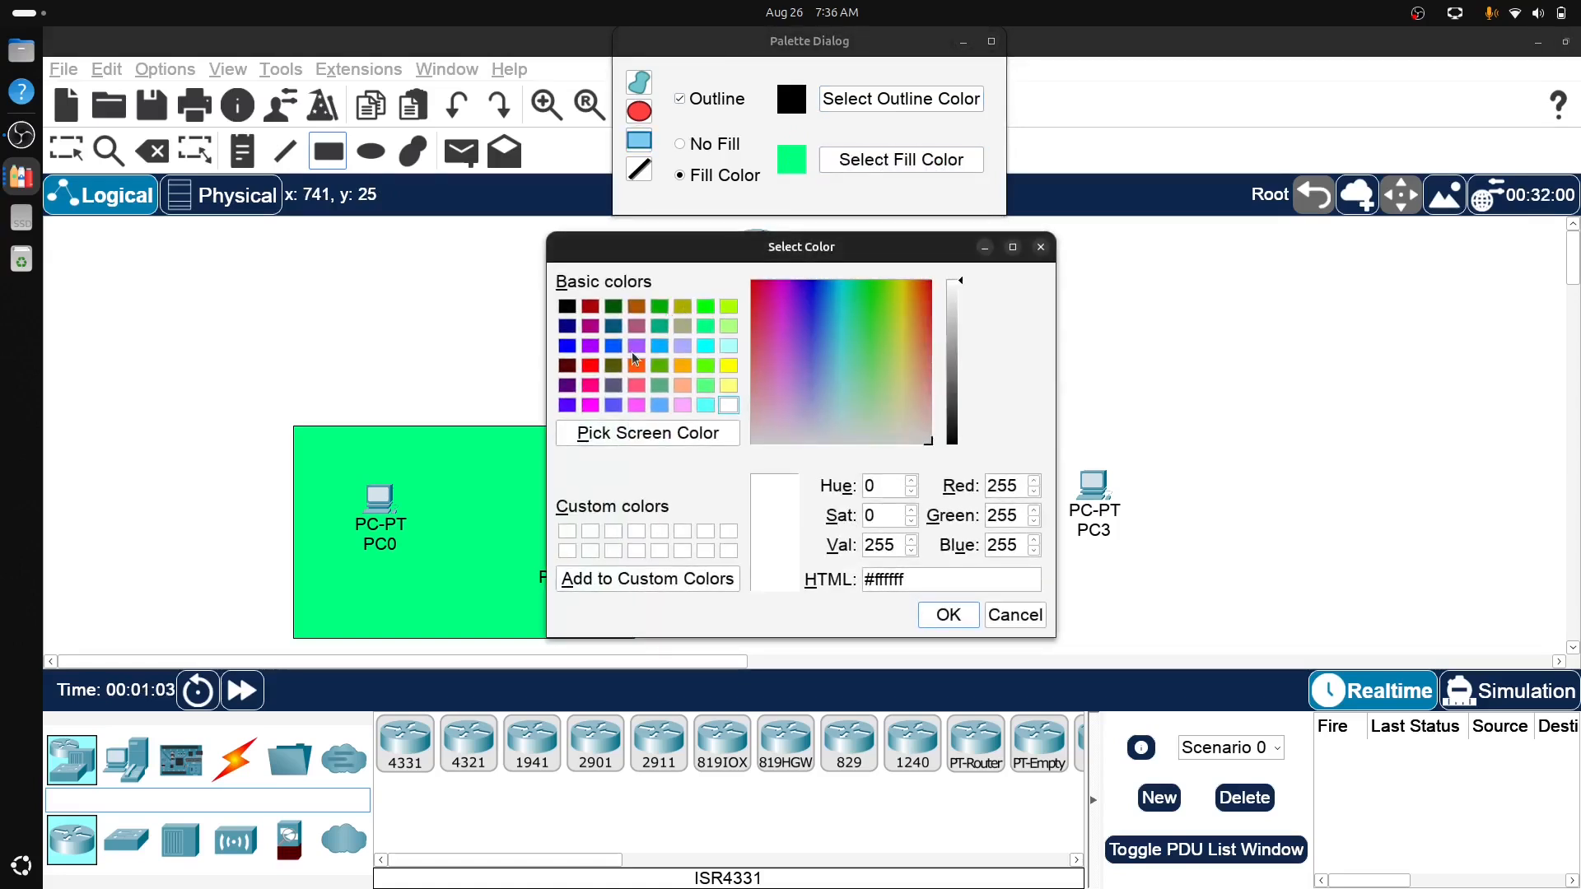
left_click(590, 365)
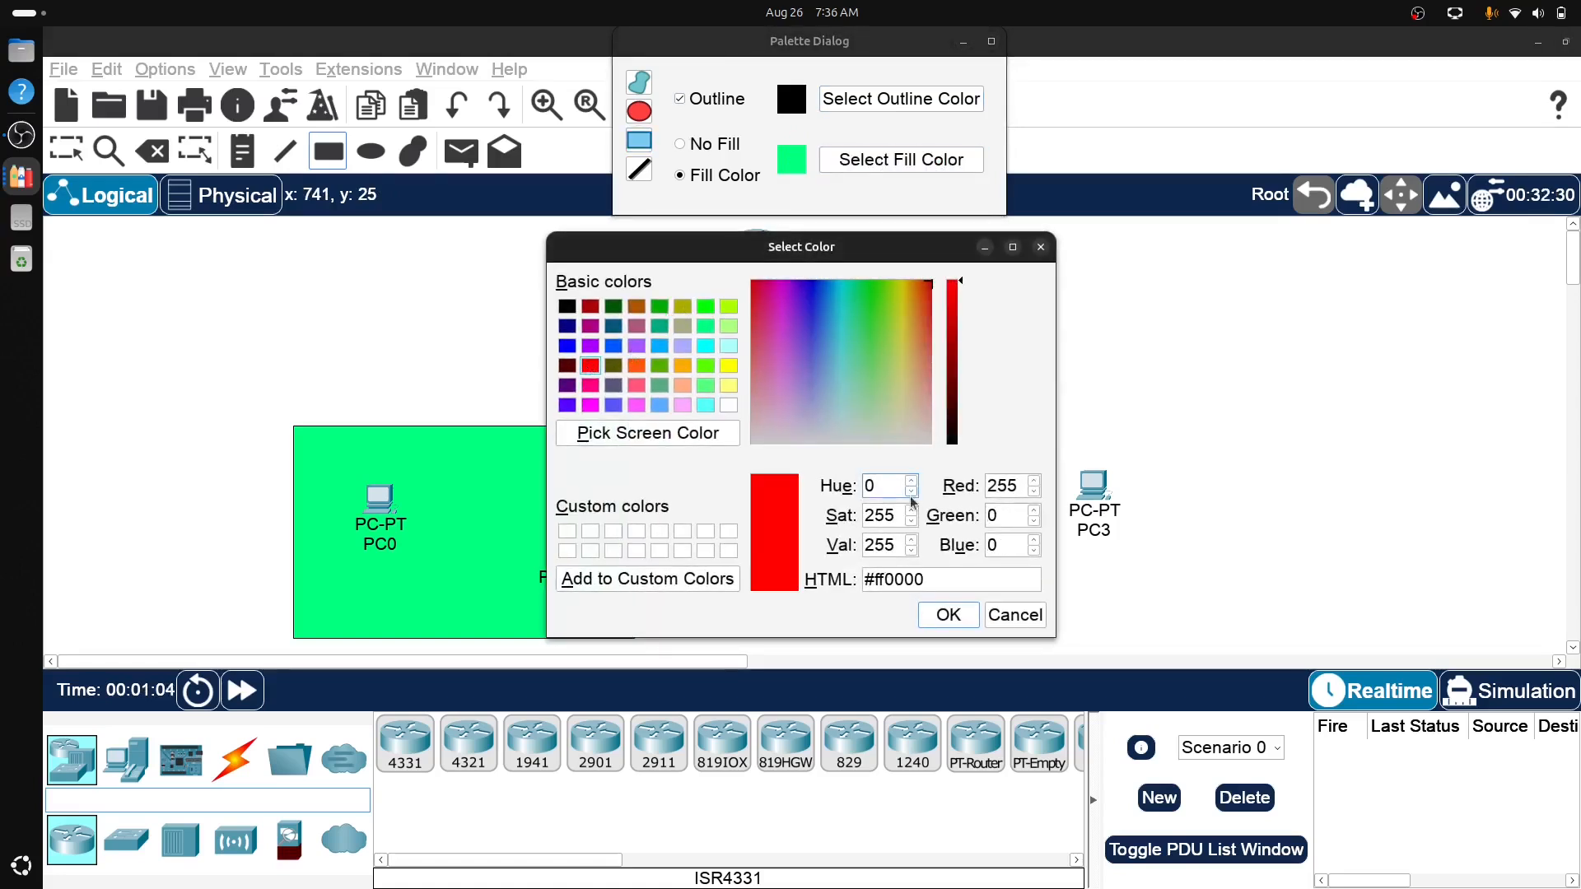
left_click(949, 614)
left_click_drag(837, 462, 1239, 652)
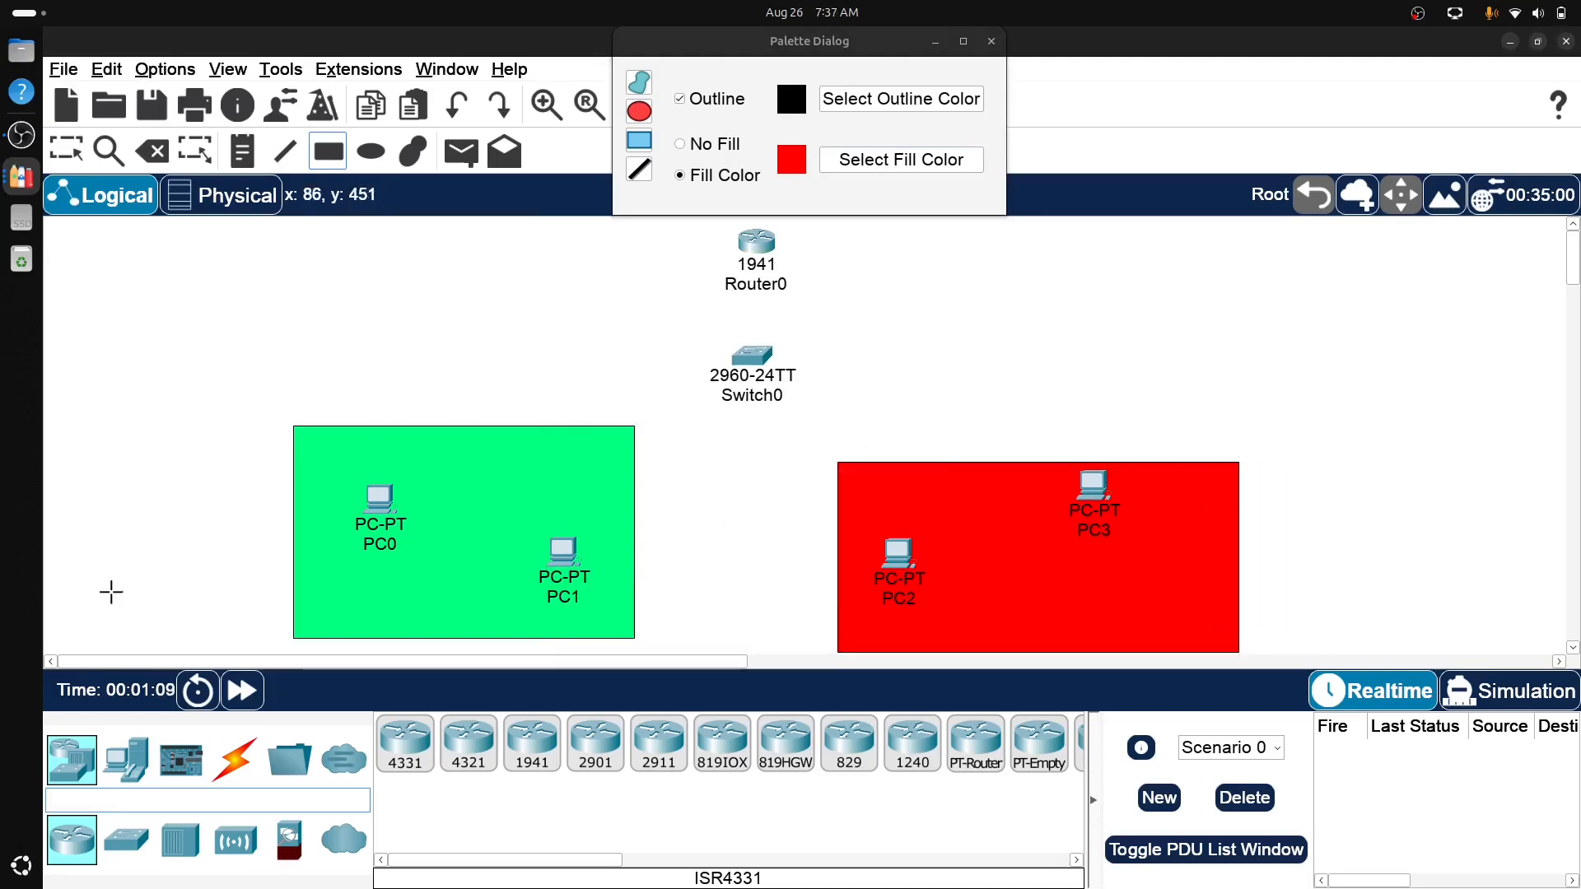
left_click(66, 150)
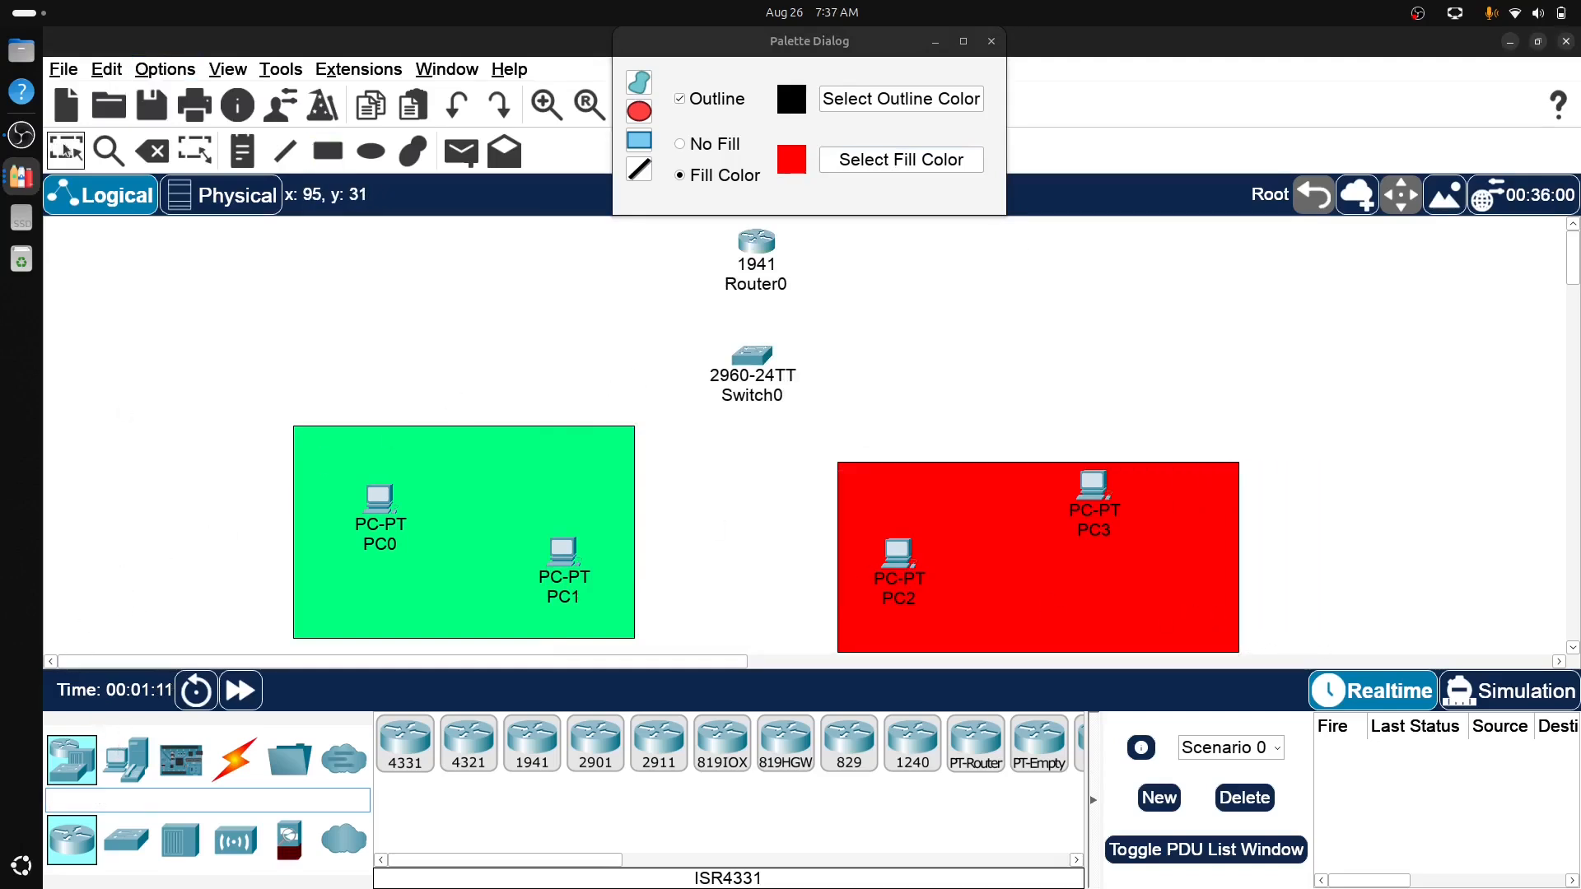
left_click(991, 41)
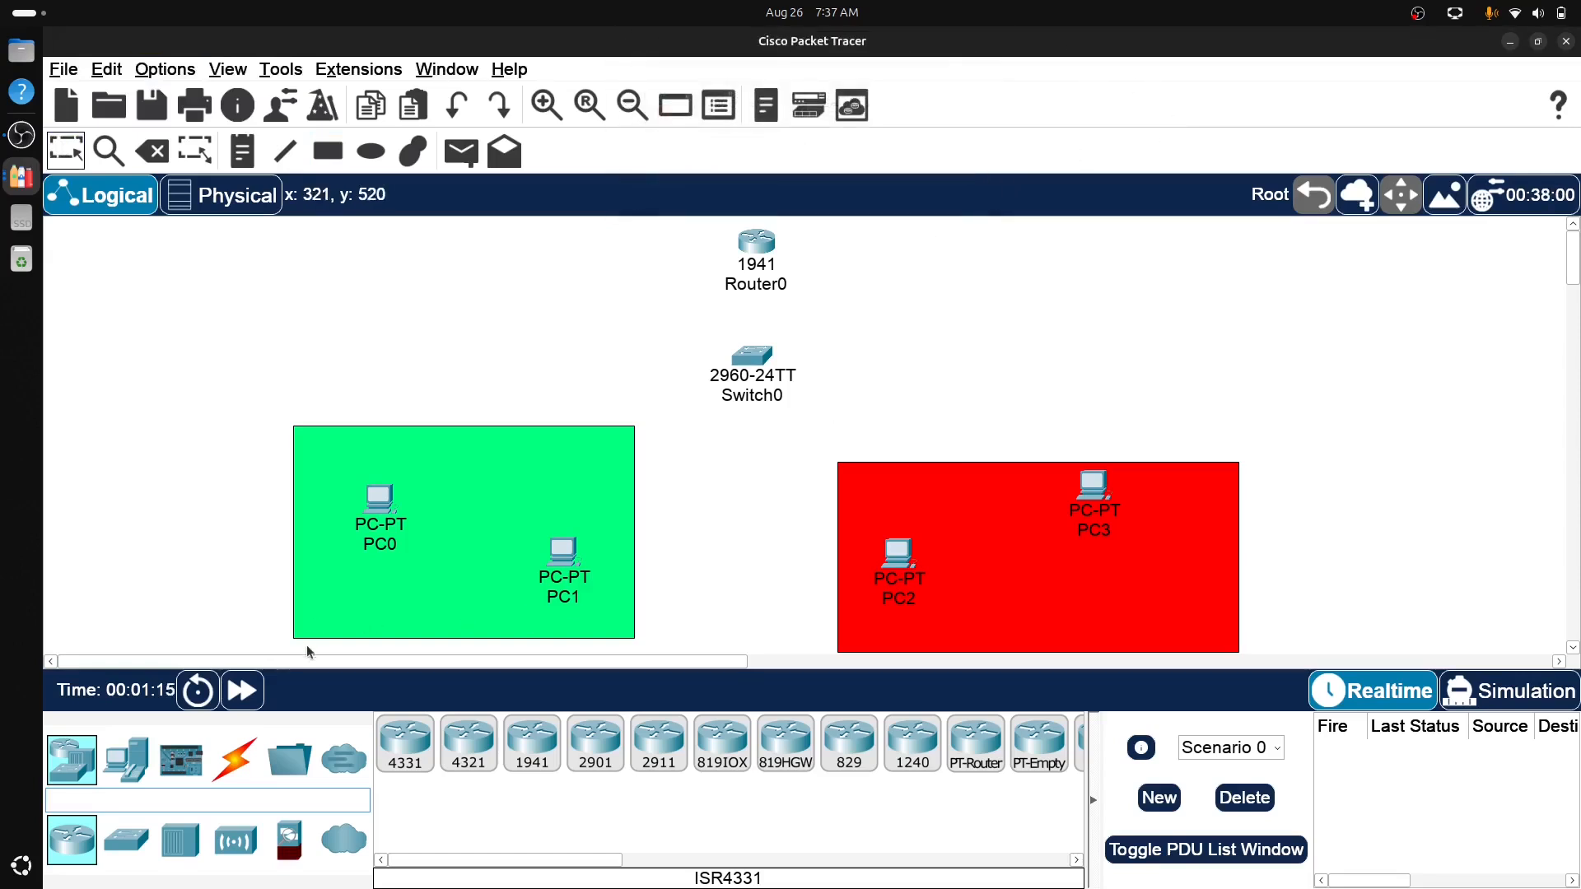
- Connect PC0 and PC1 to Switch0 using the automatically chosen connection type
left_click(235, 759)
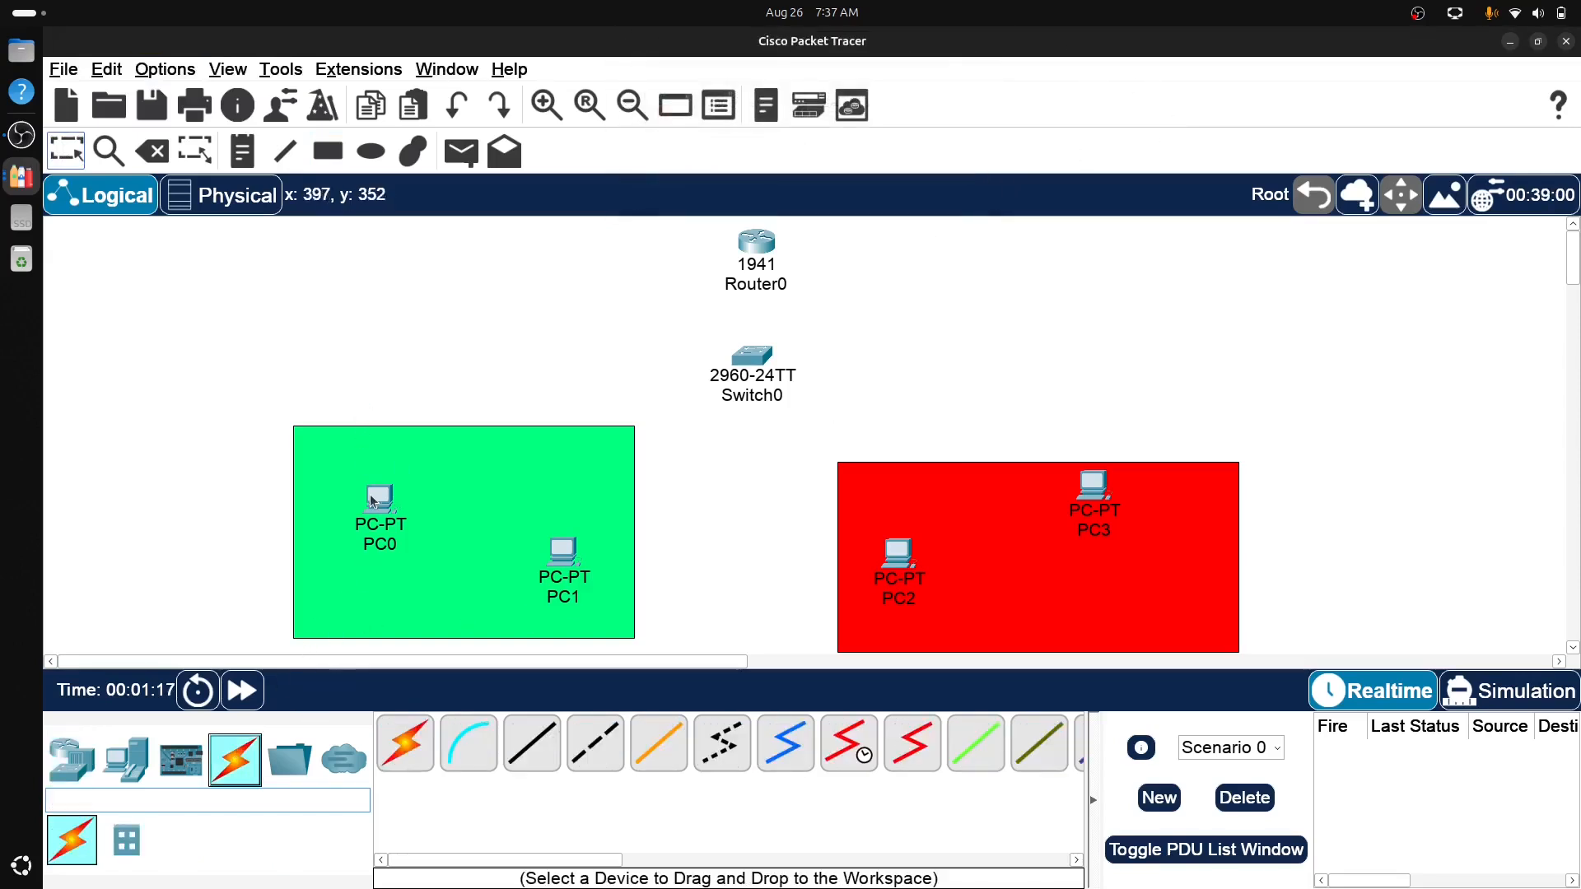
left_click(405, 743)
left_click(380, 497)
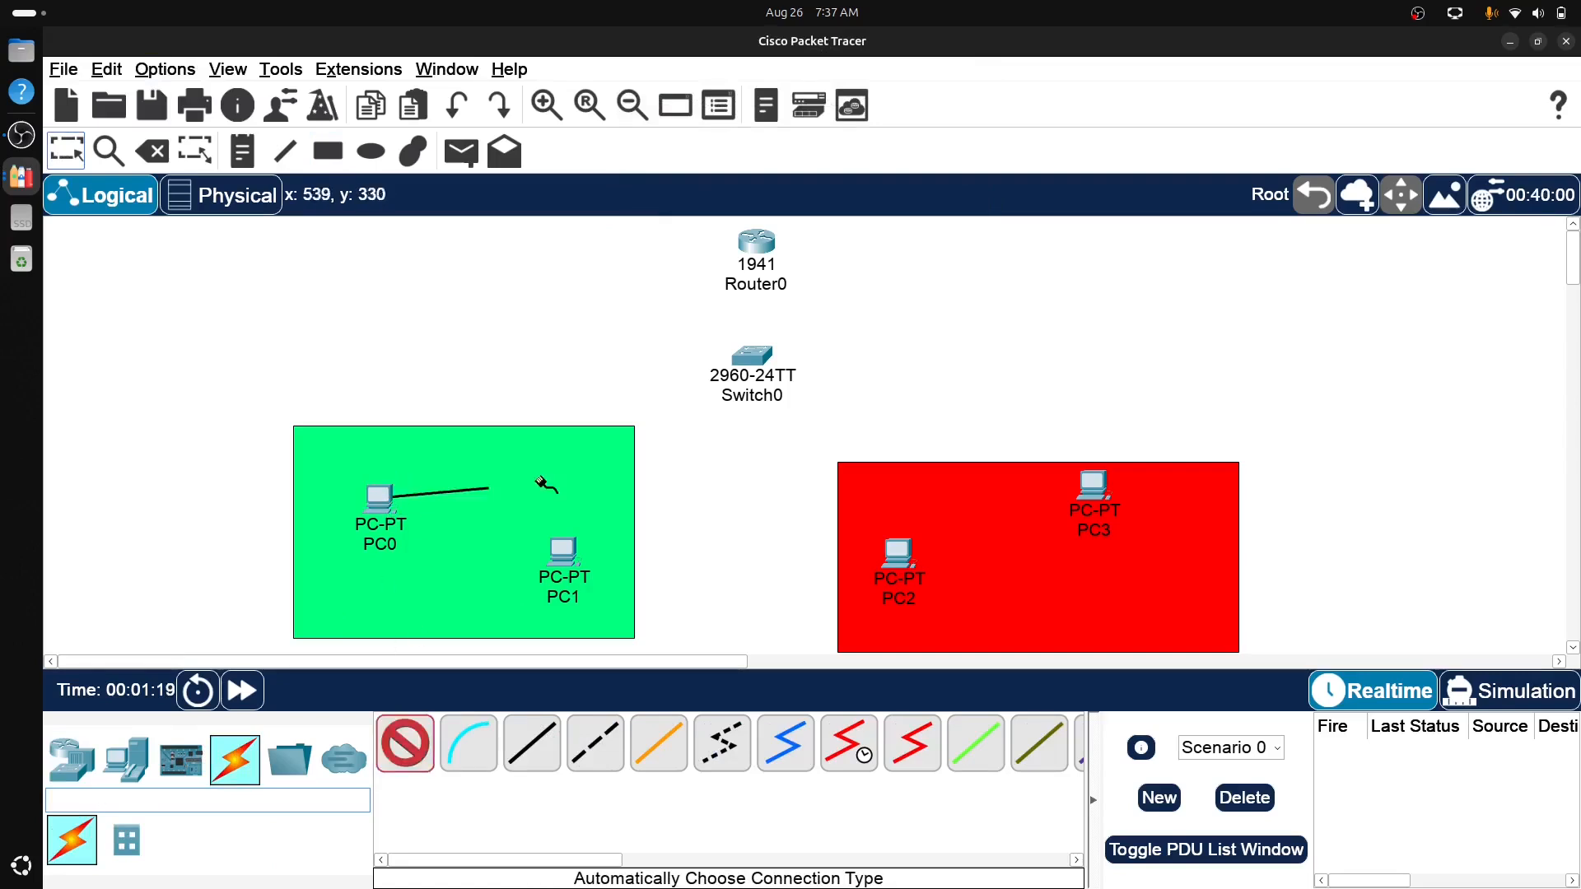
left_click(754, 356)
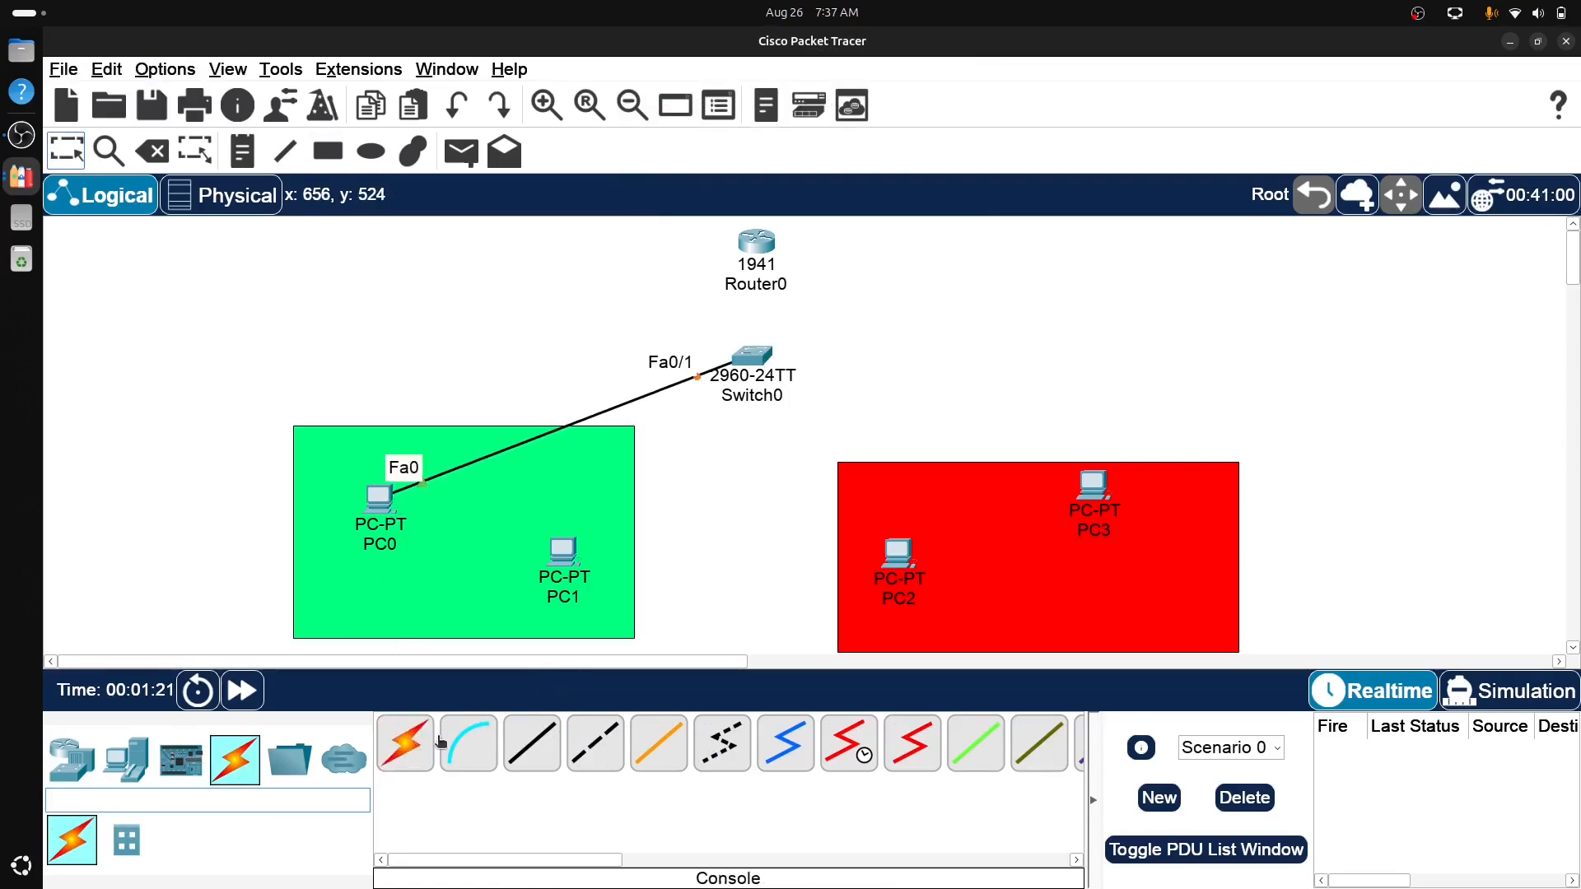
left_click(408, 744)
left_click(562, 550)
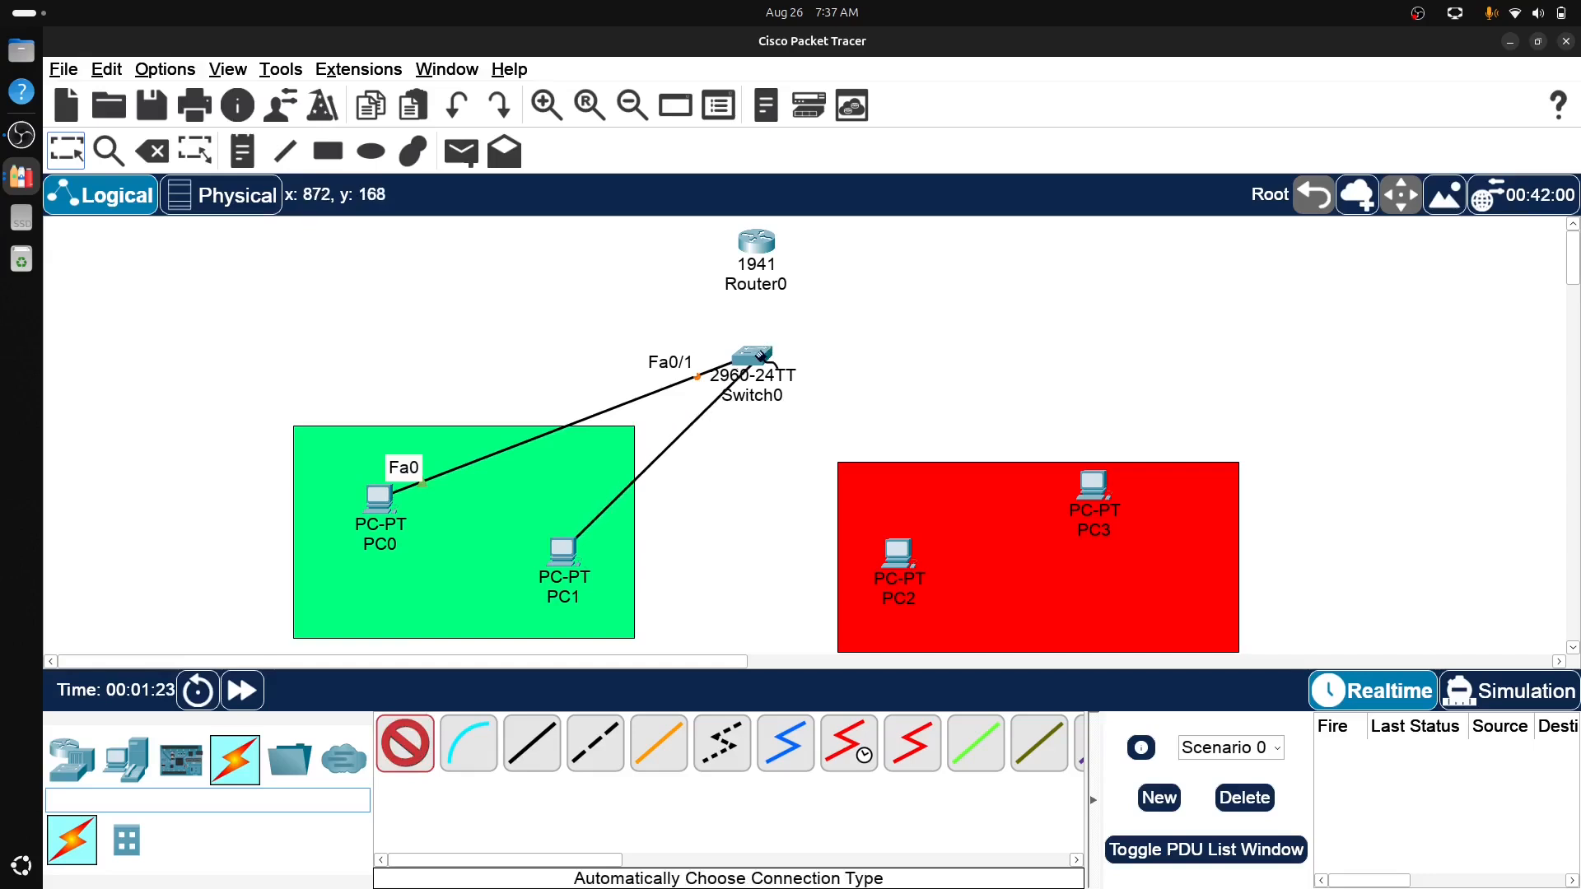
left_click(759, 355)
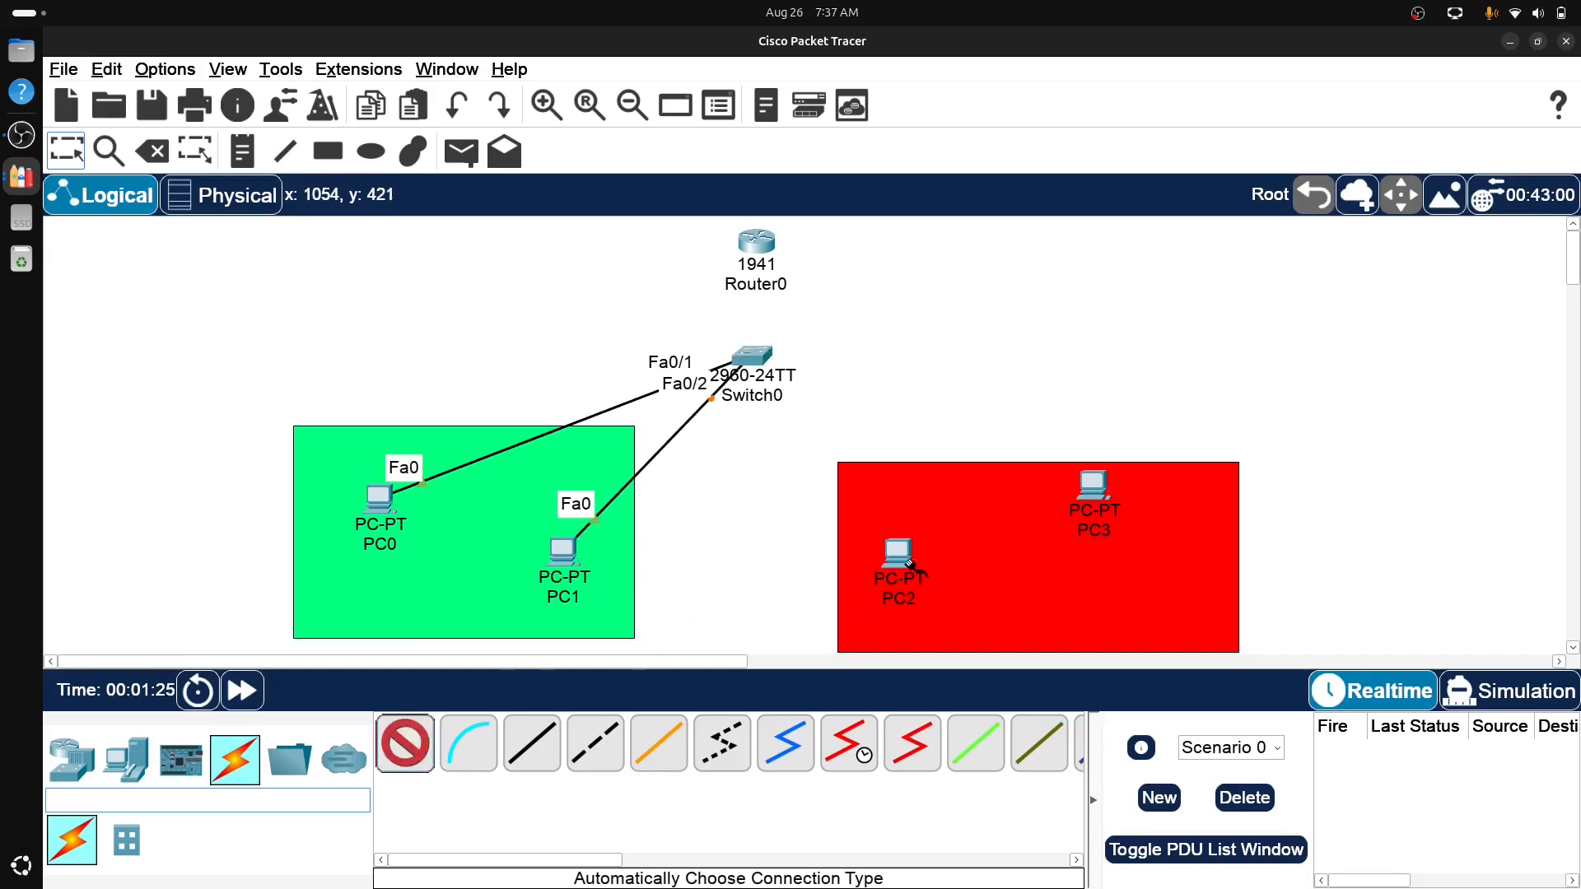
- Connect PC2 and PC3 to Switch0 with automatically chosen cables
left_click(900, 552)
left_click(753, 355)
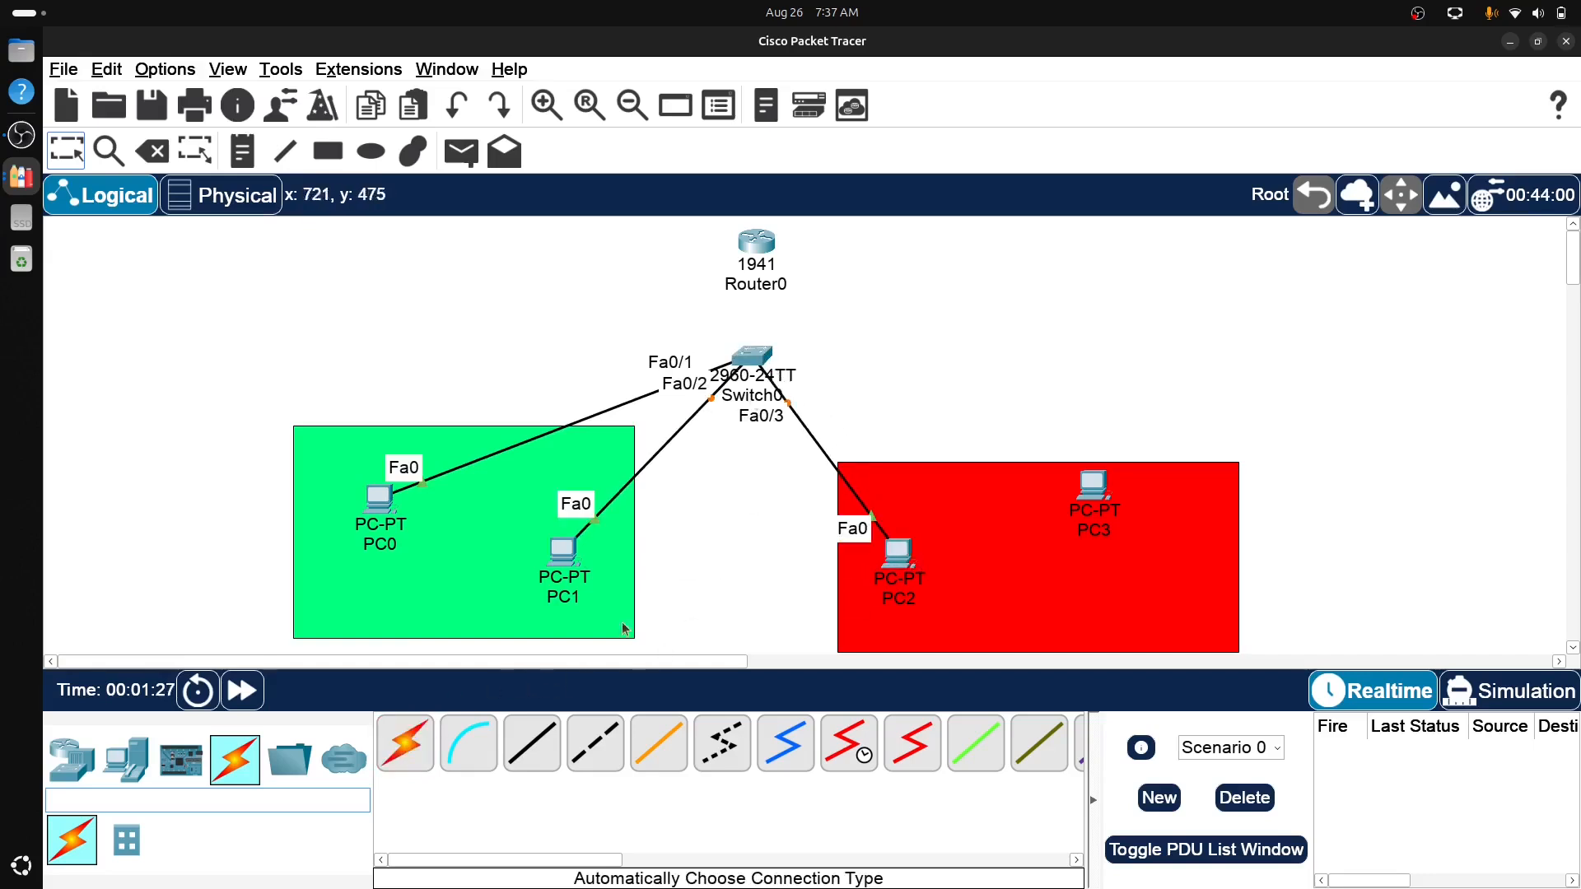
left_click(408, 745)
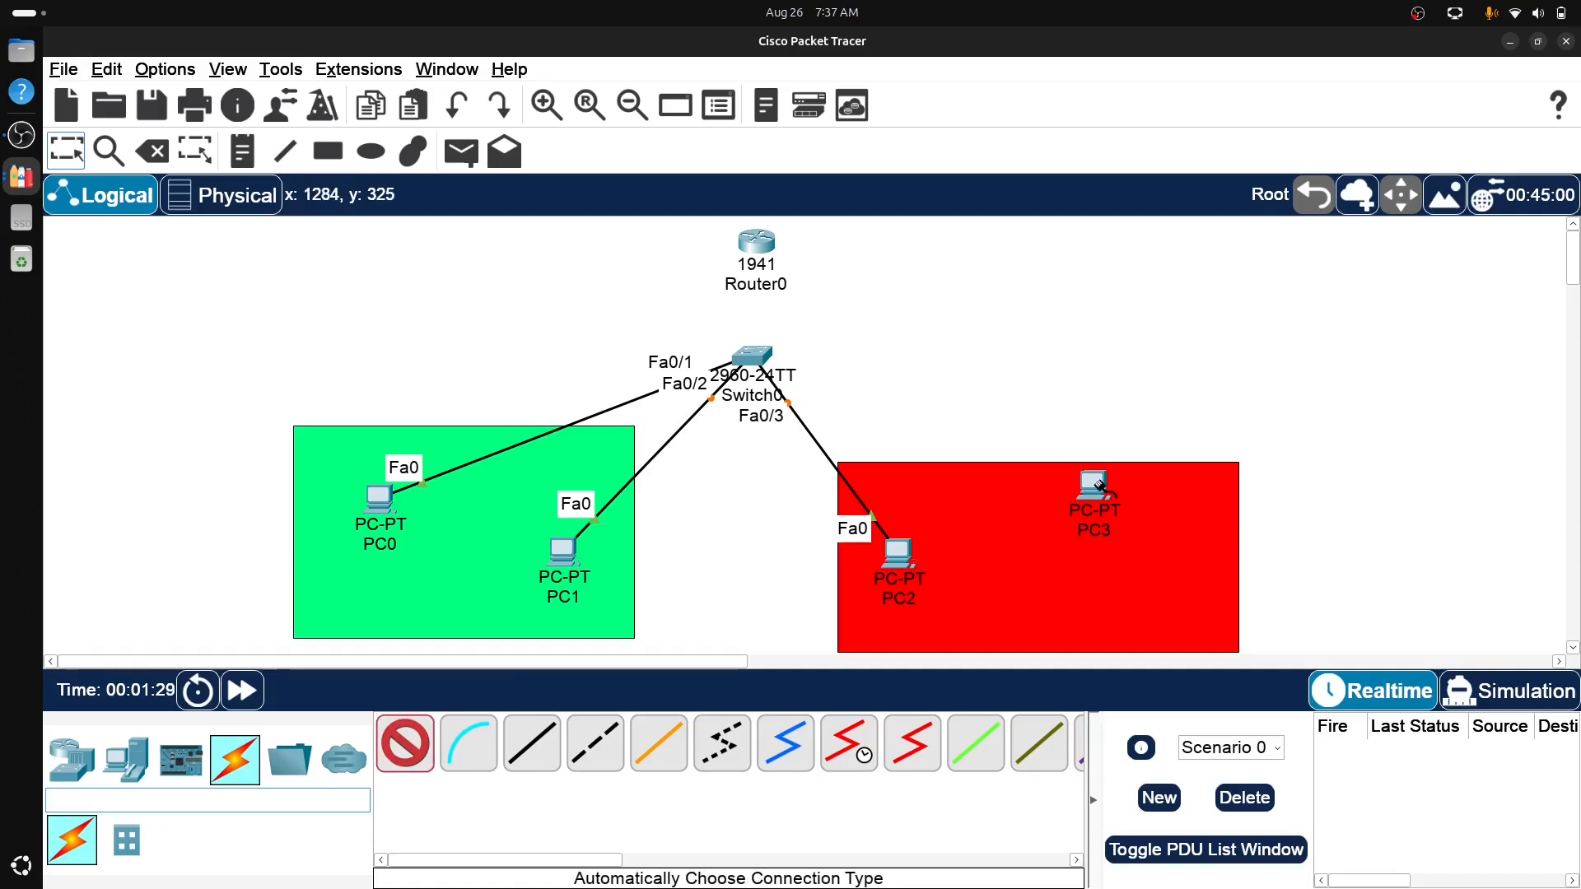
left_click(1100, 485)
left_click(752, 359)
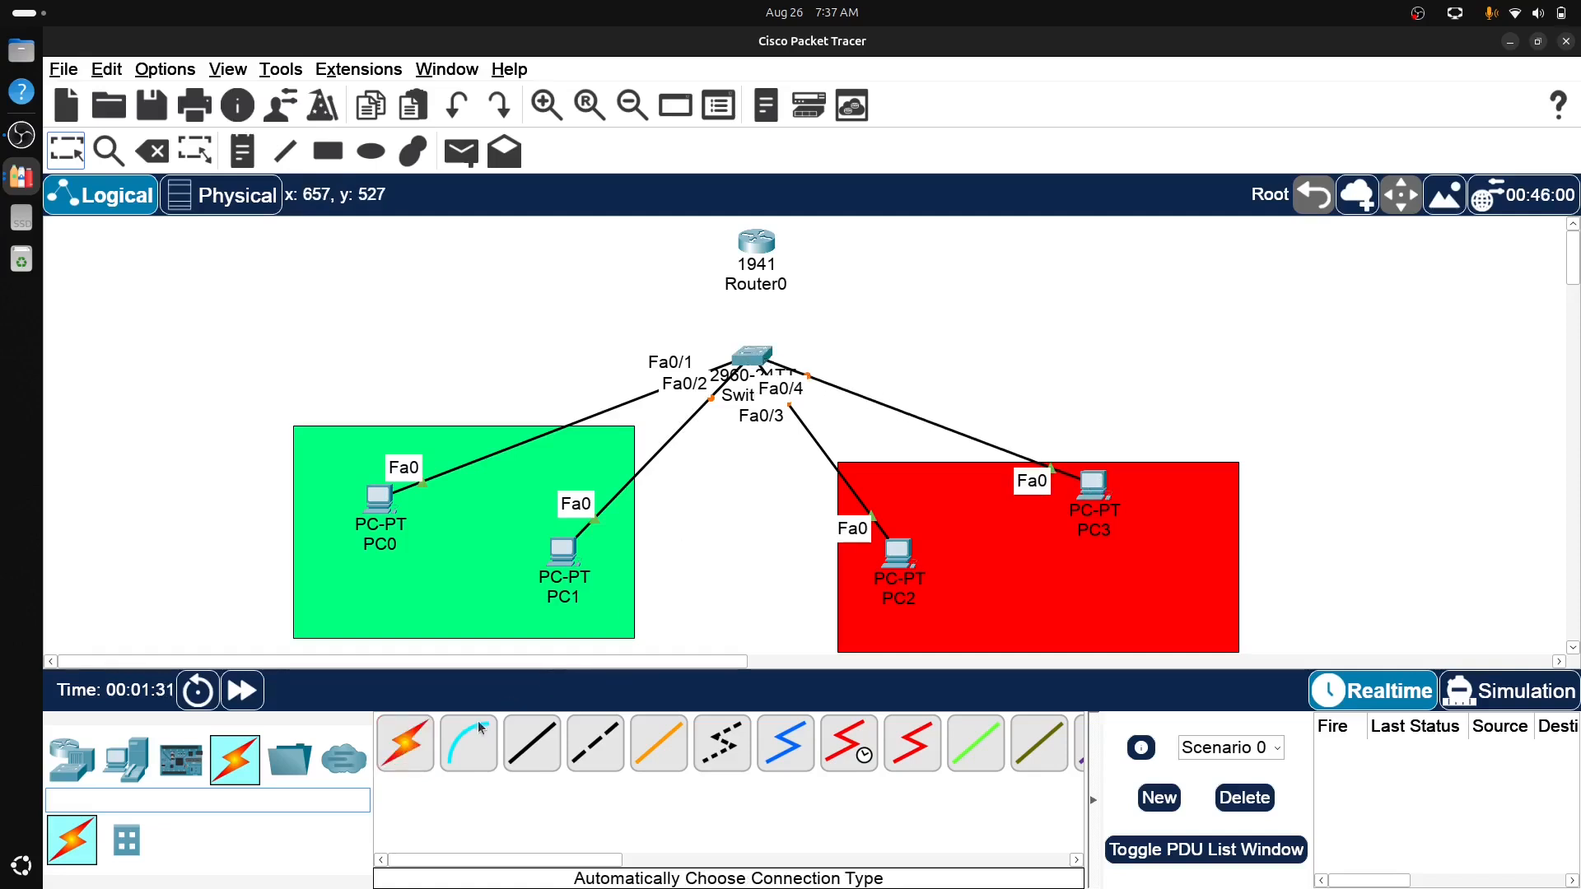
- Link Switch0 to Router0 with an automatically chosen connection
left_click(405, 744)
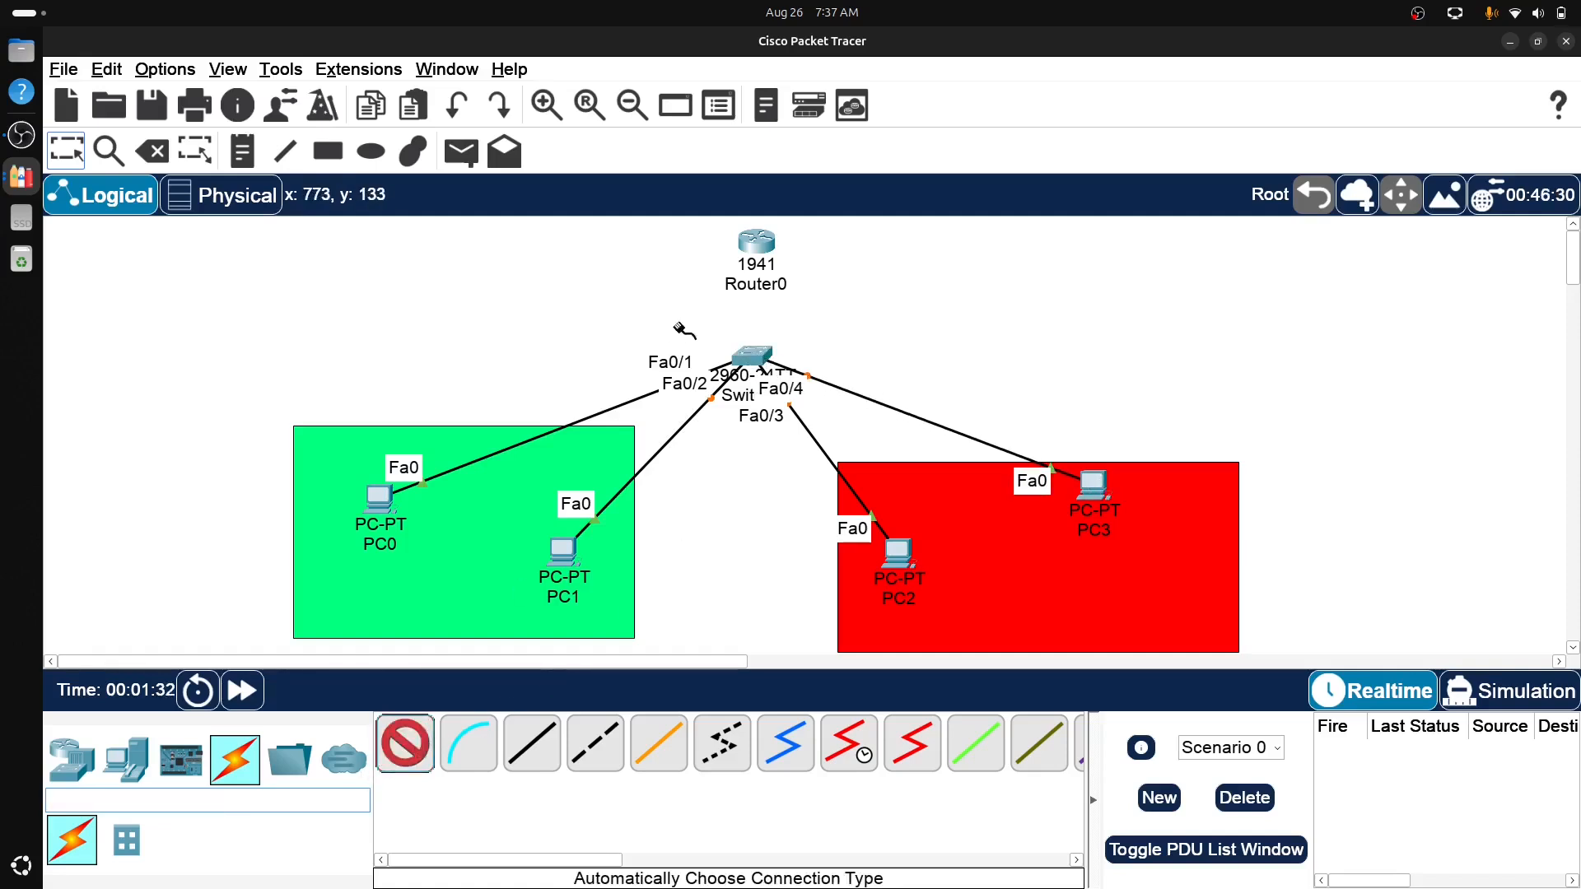
left_click(760, 353)
left_click(755, 239)
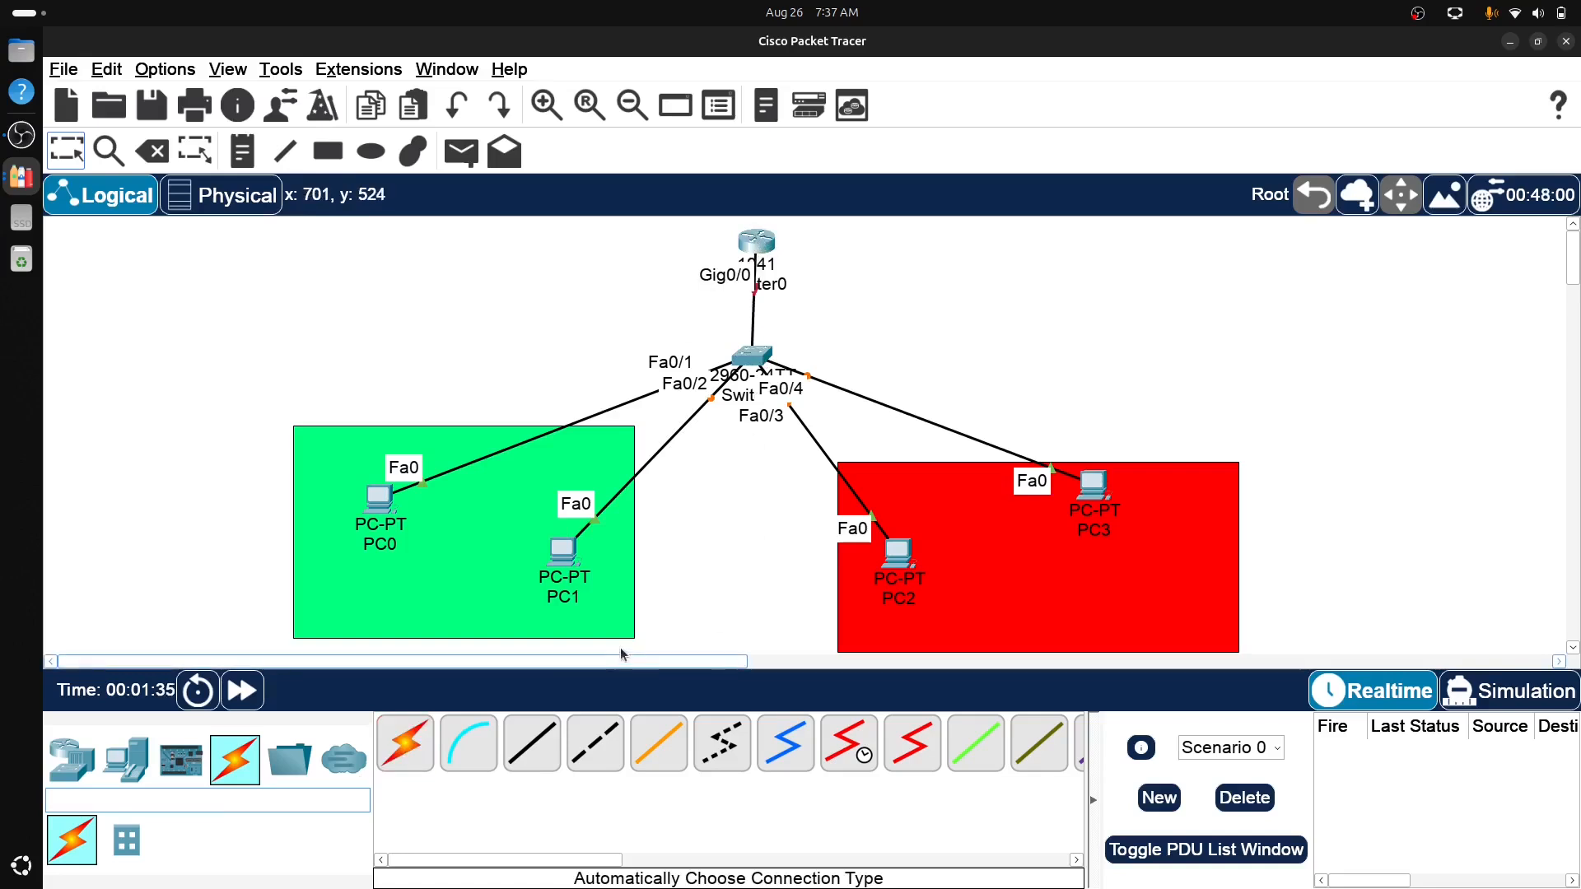
- Rename PC0 in the green area as 192.168.1.2 and select the whole label text
left_click(387, 544)
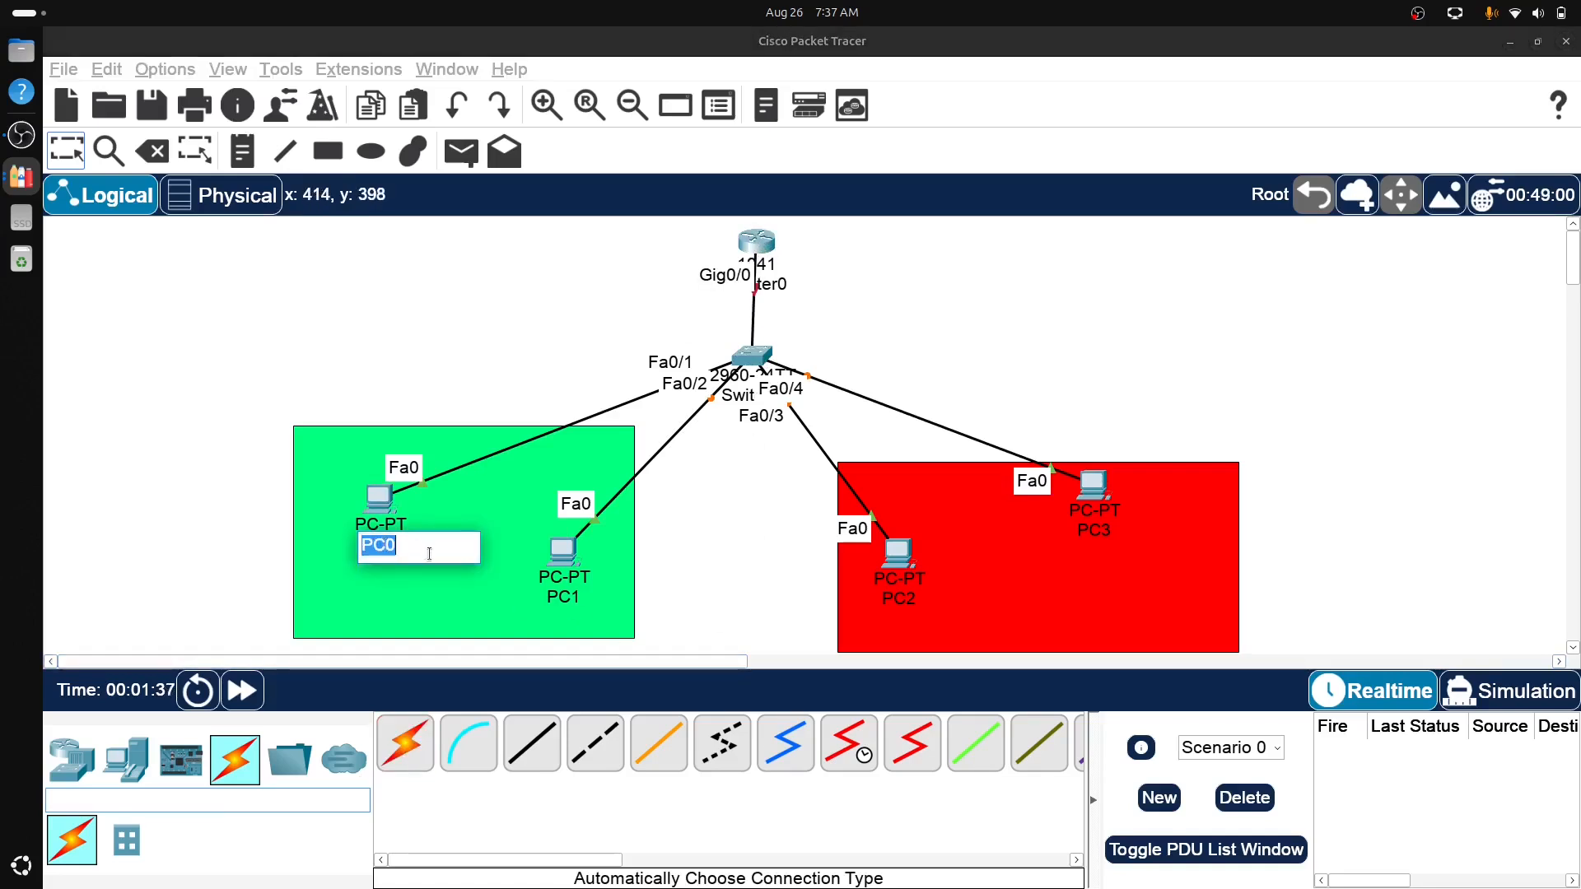
type("192.168")
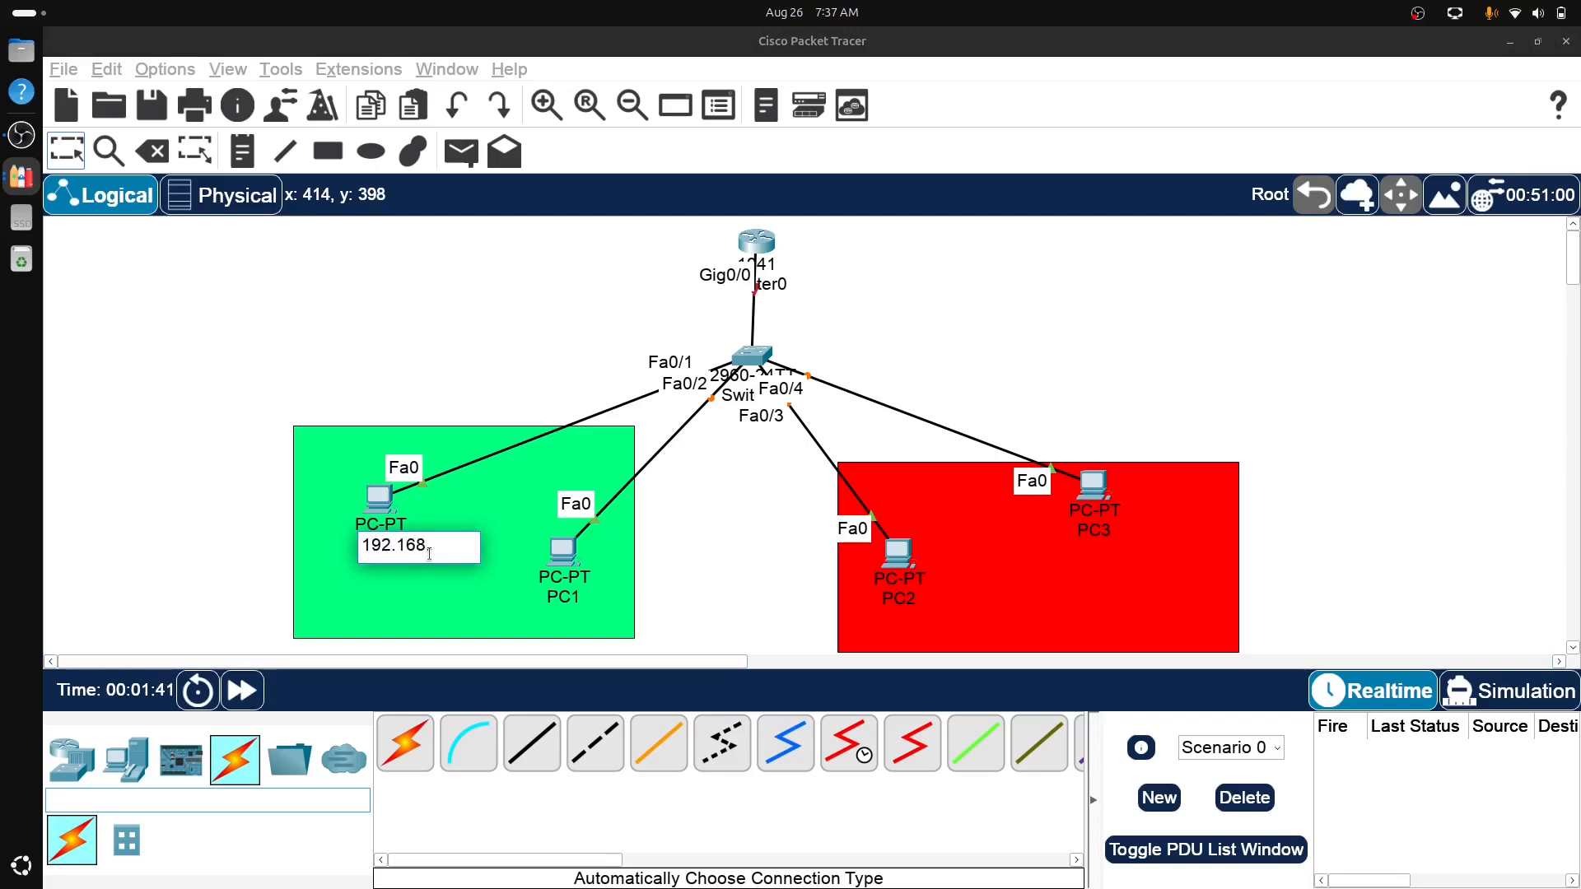
type(".1.2")
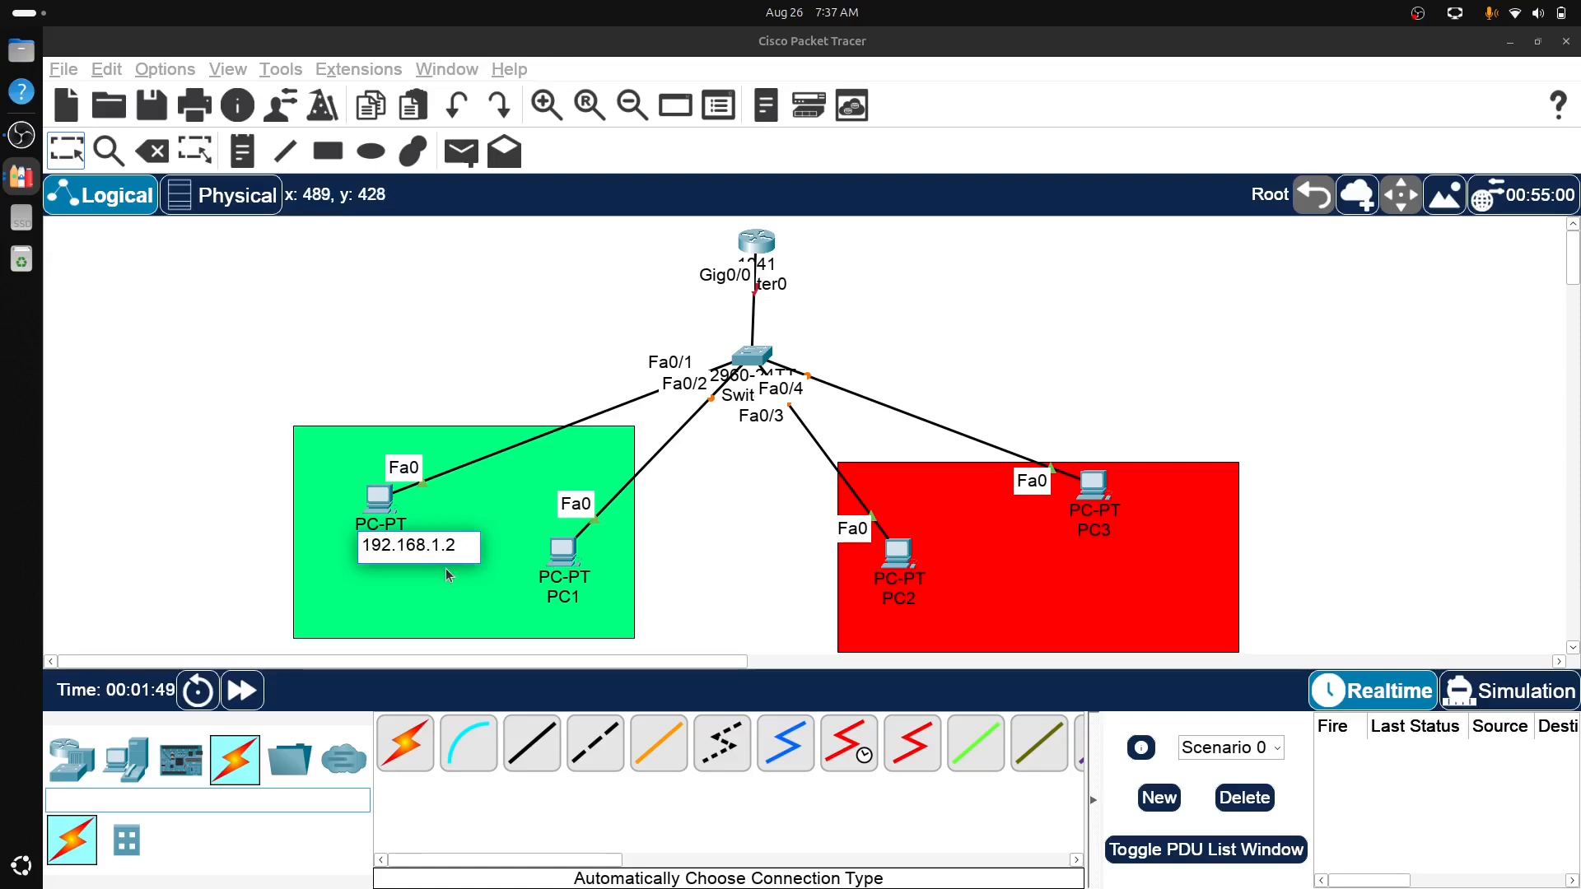
left_click_drag(462, 546, 356, 553)
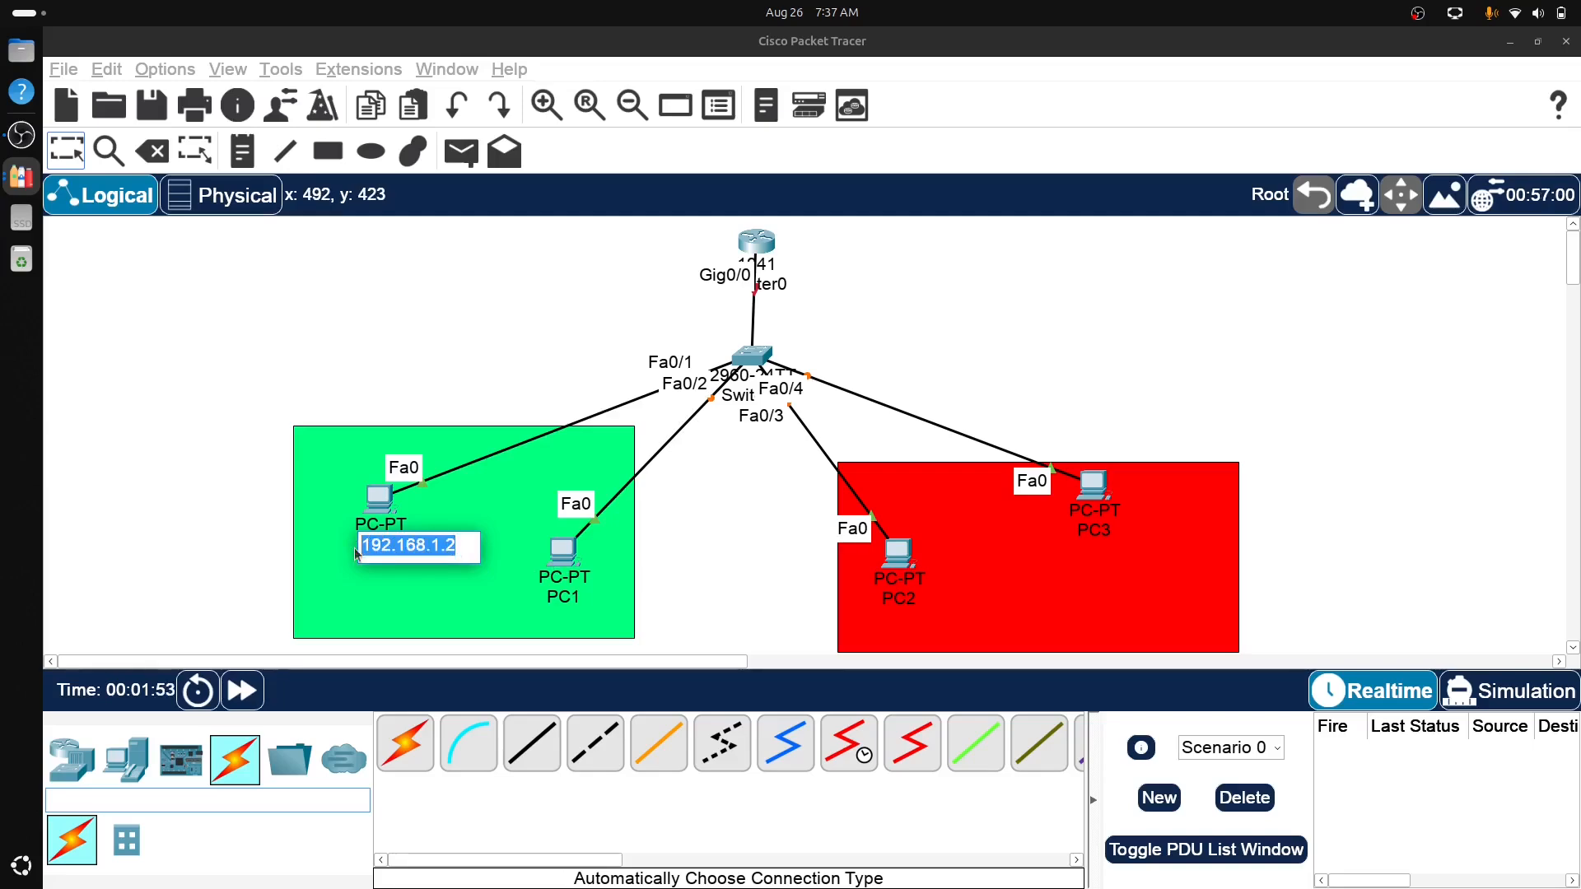
- Give the PC labelled 192.168.1.2 the static IPv4 address 192.168.1.2 with the default subnet mask 255.255.255.0
left_click(381, 501)
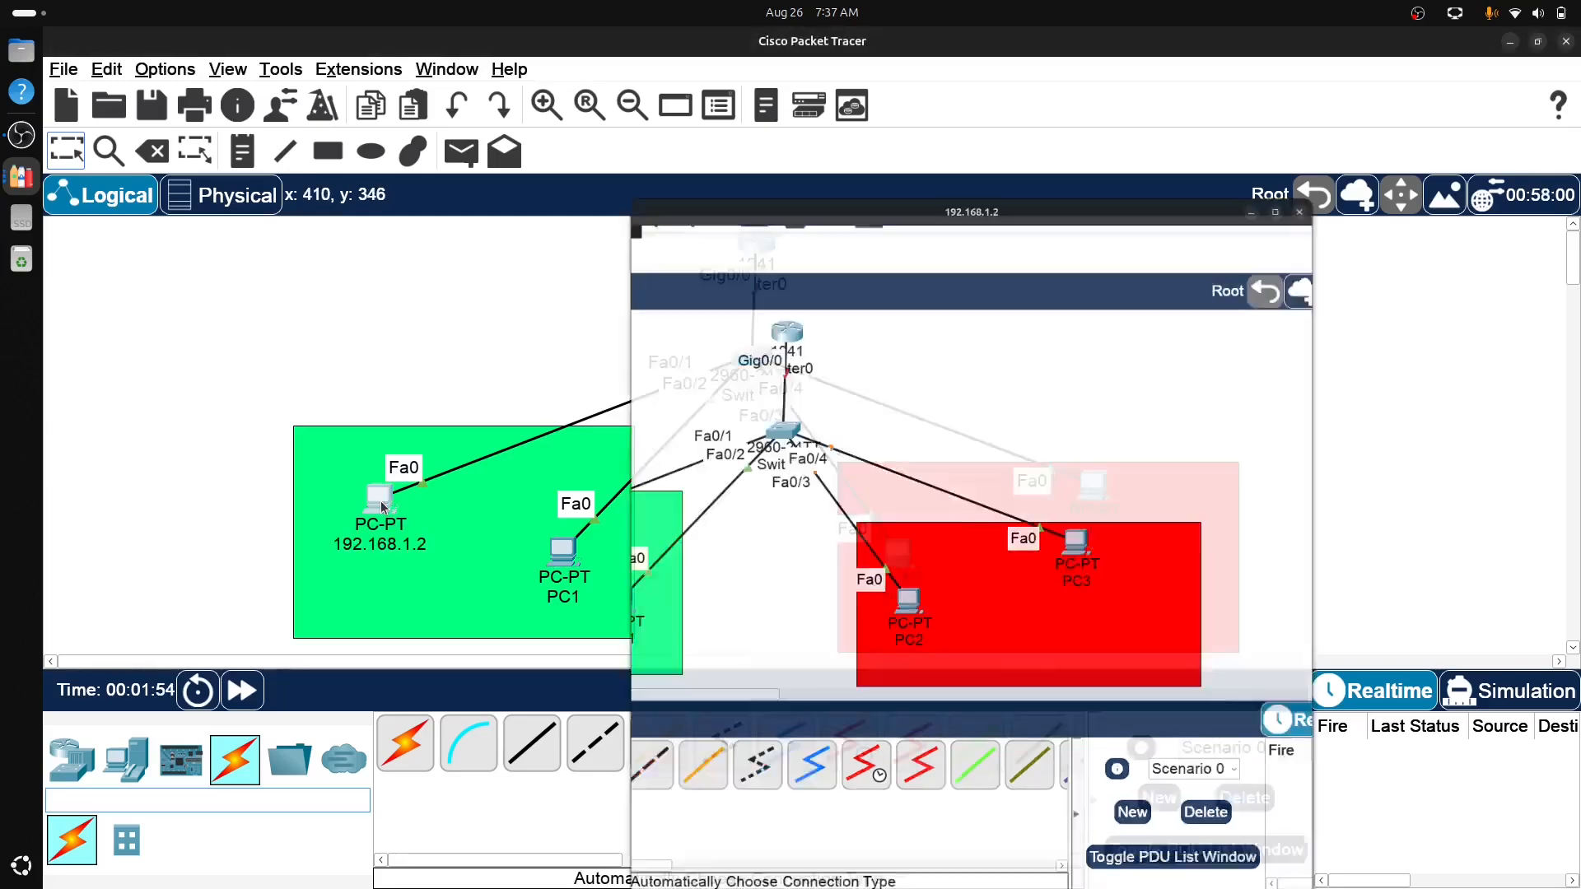
left_click(778, 144)
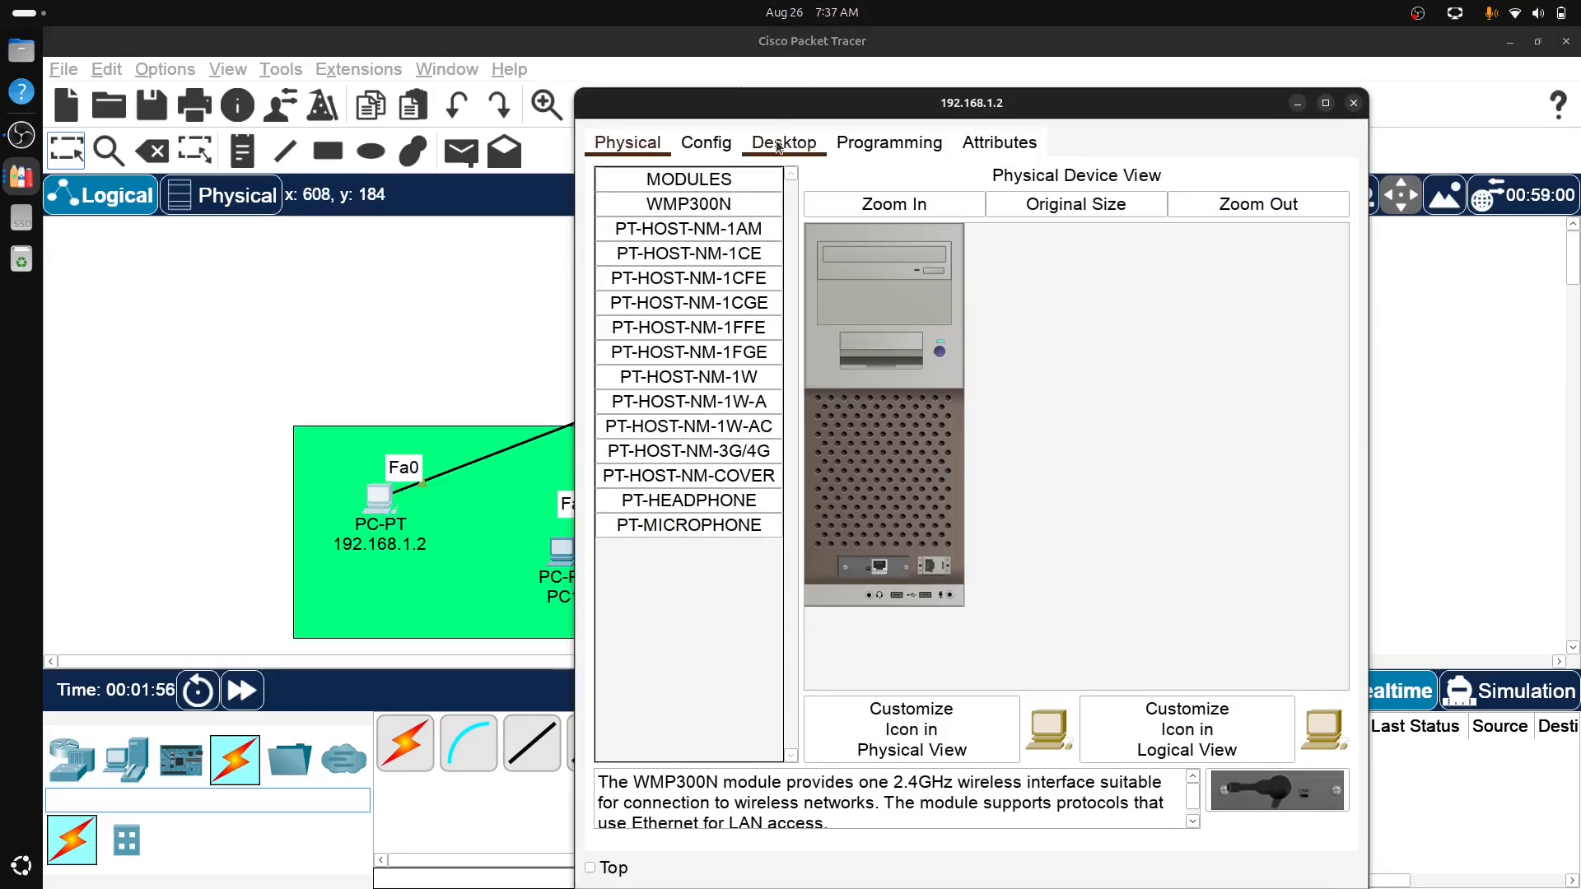
left_click(667, 215)
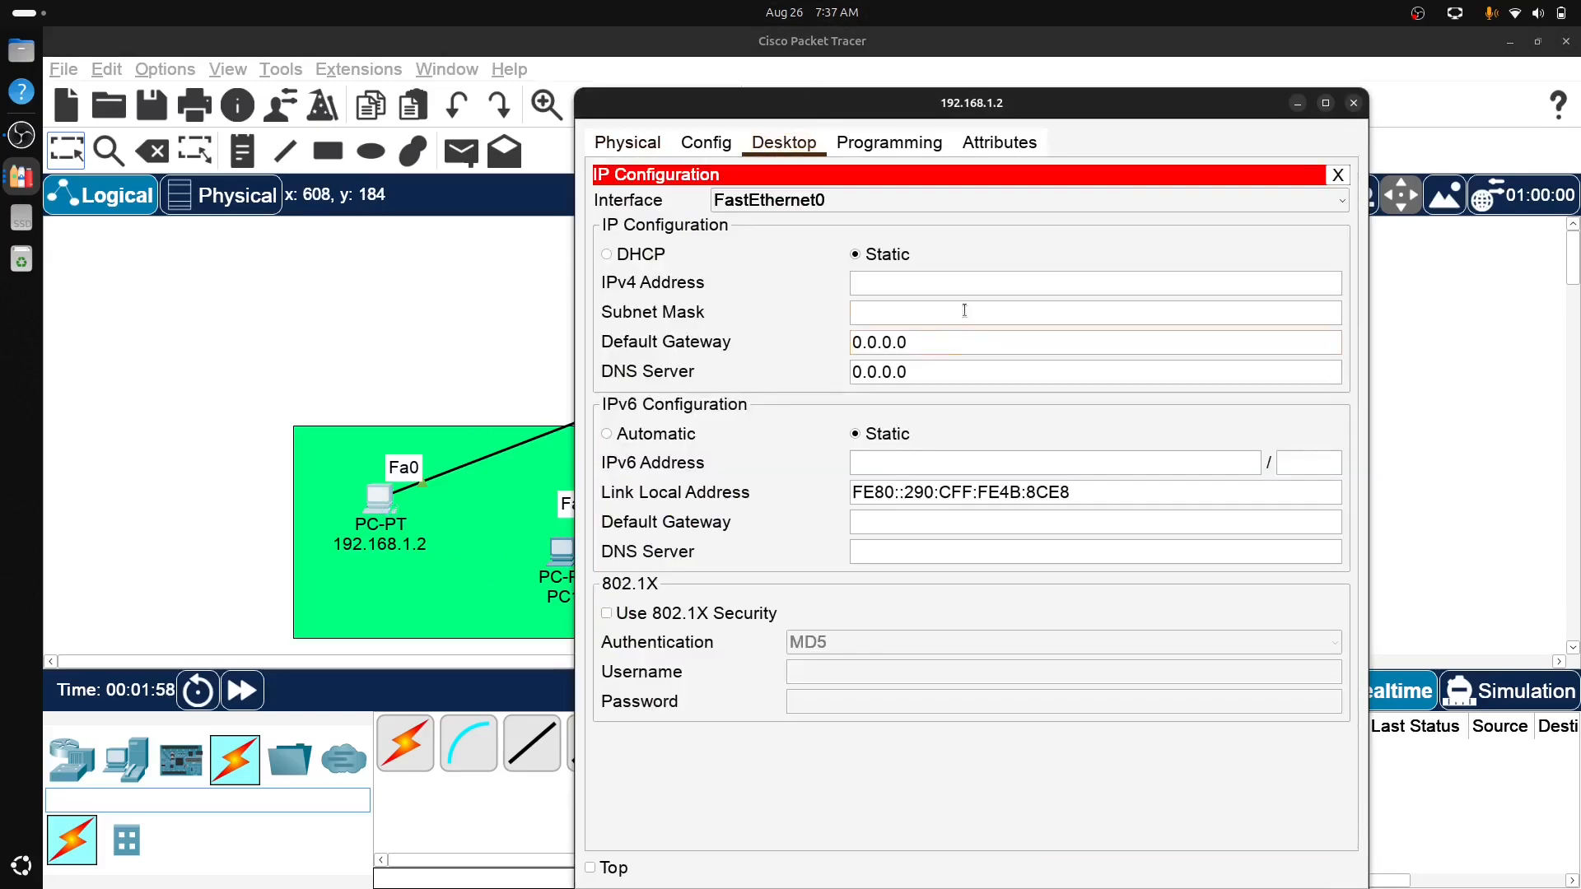
type("192.168.1.2")
key("Tab")
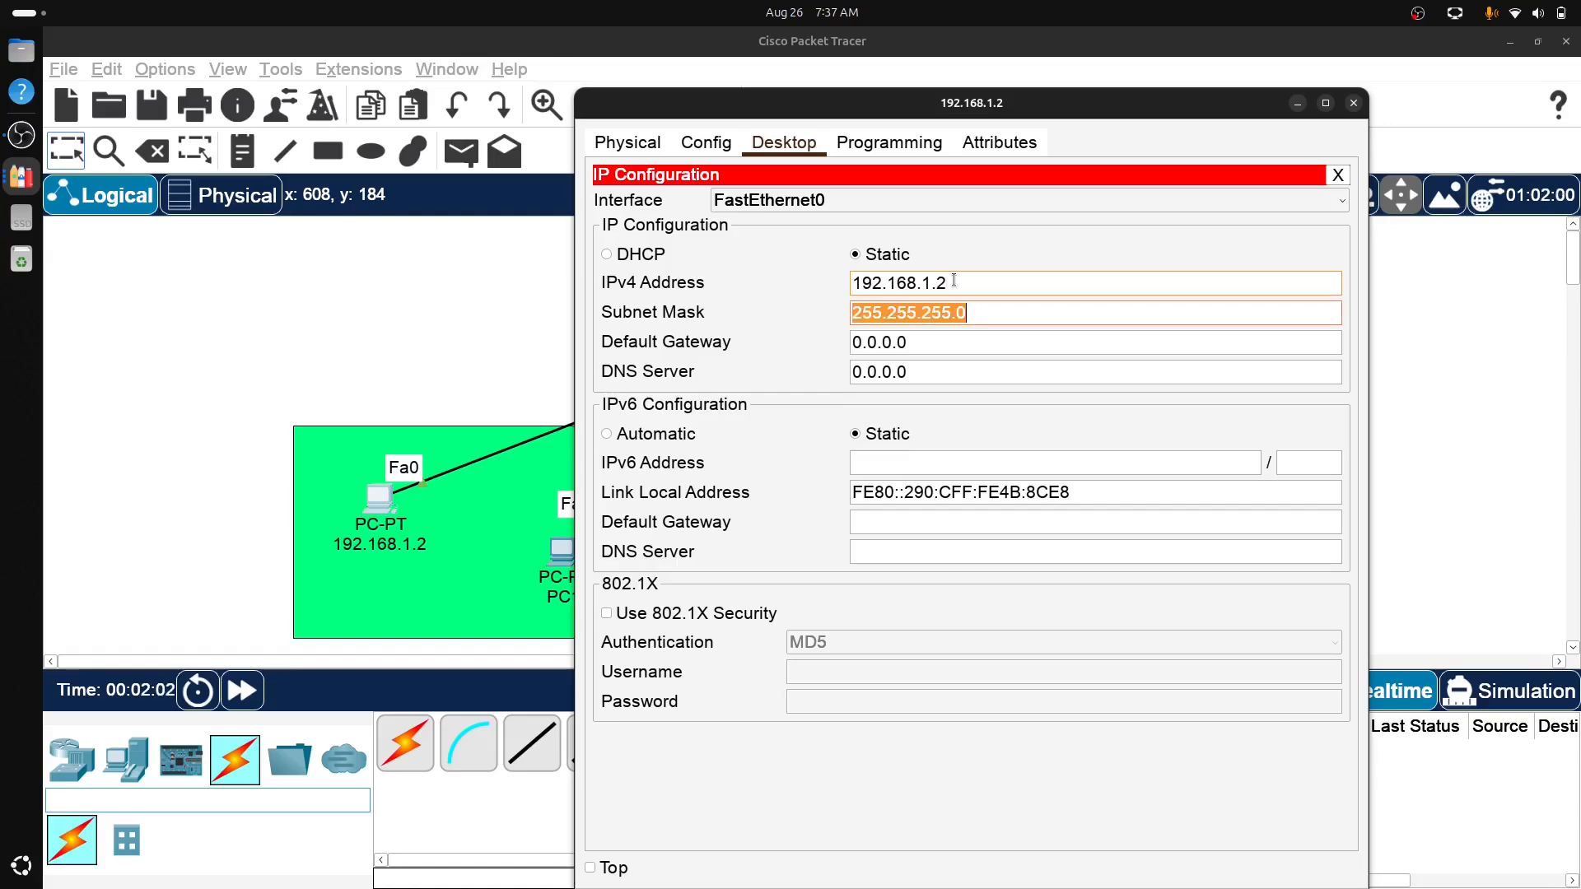
- Edit the default gateway of the PC labelled 192.168.1.2 and close its configuration window
left_click(949, 346)
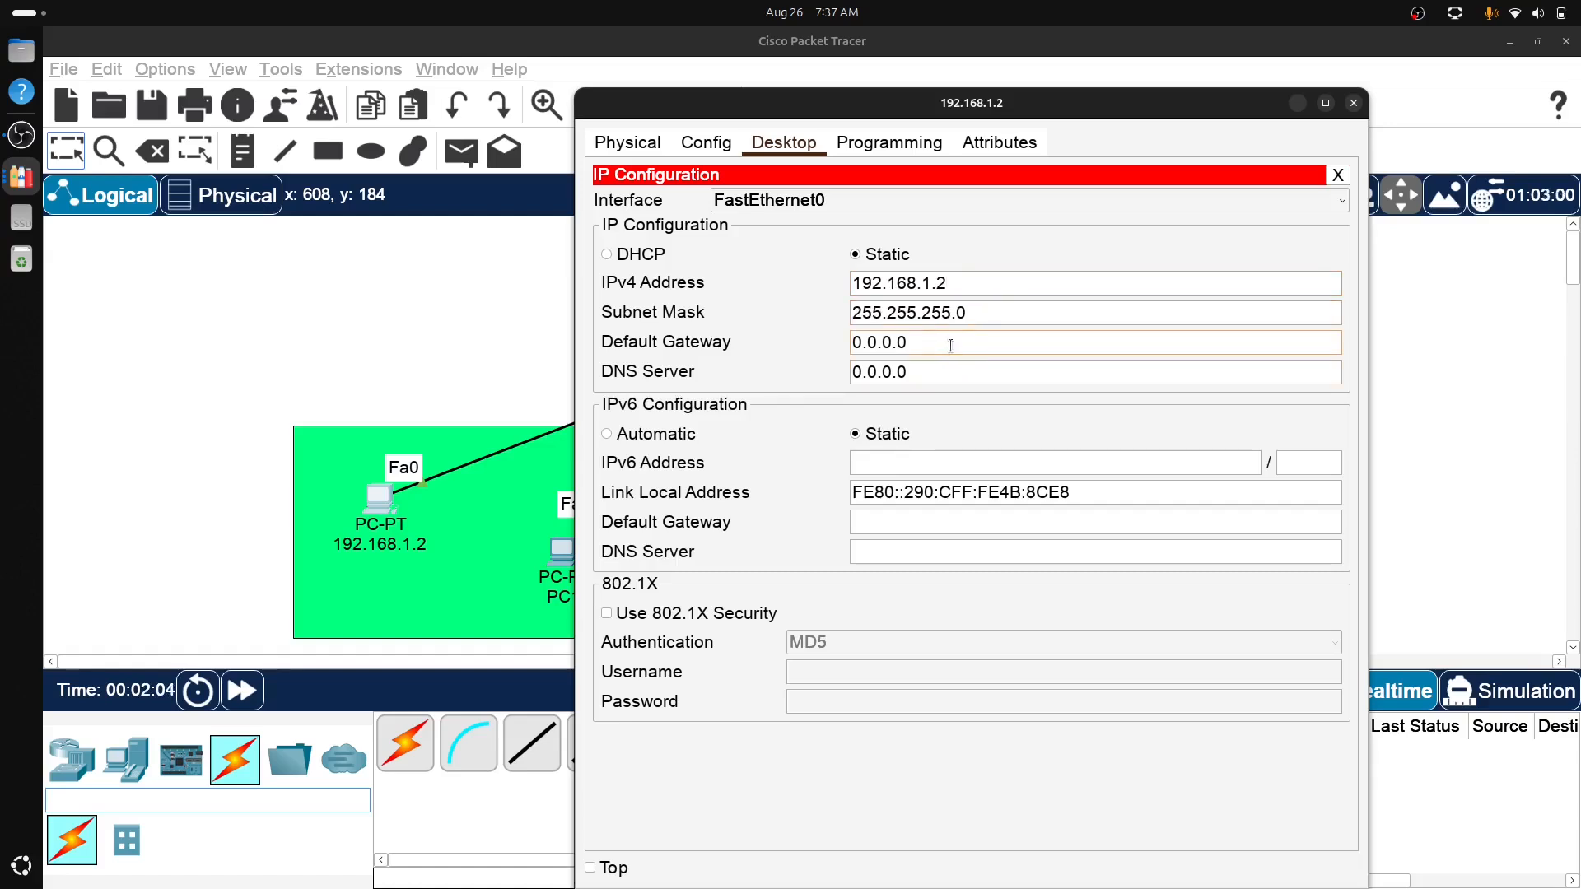
key("BackSpace")
key("BackSpace")
key("BackSpace")
key("BackSpace")
left_click(1352, 104)
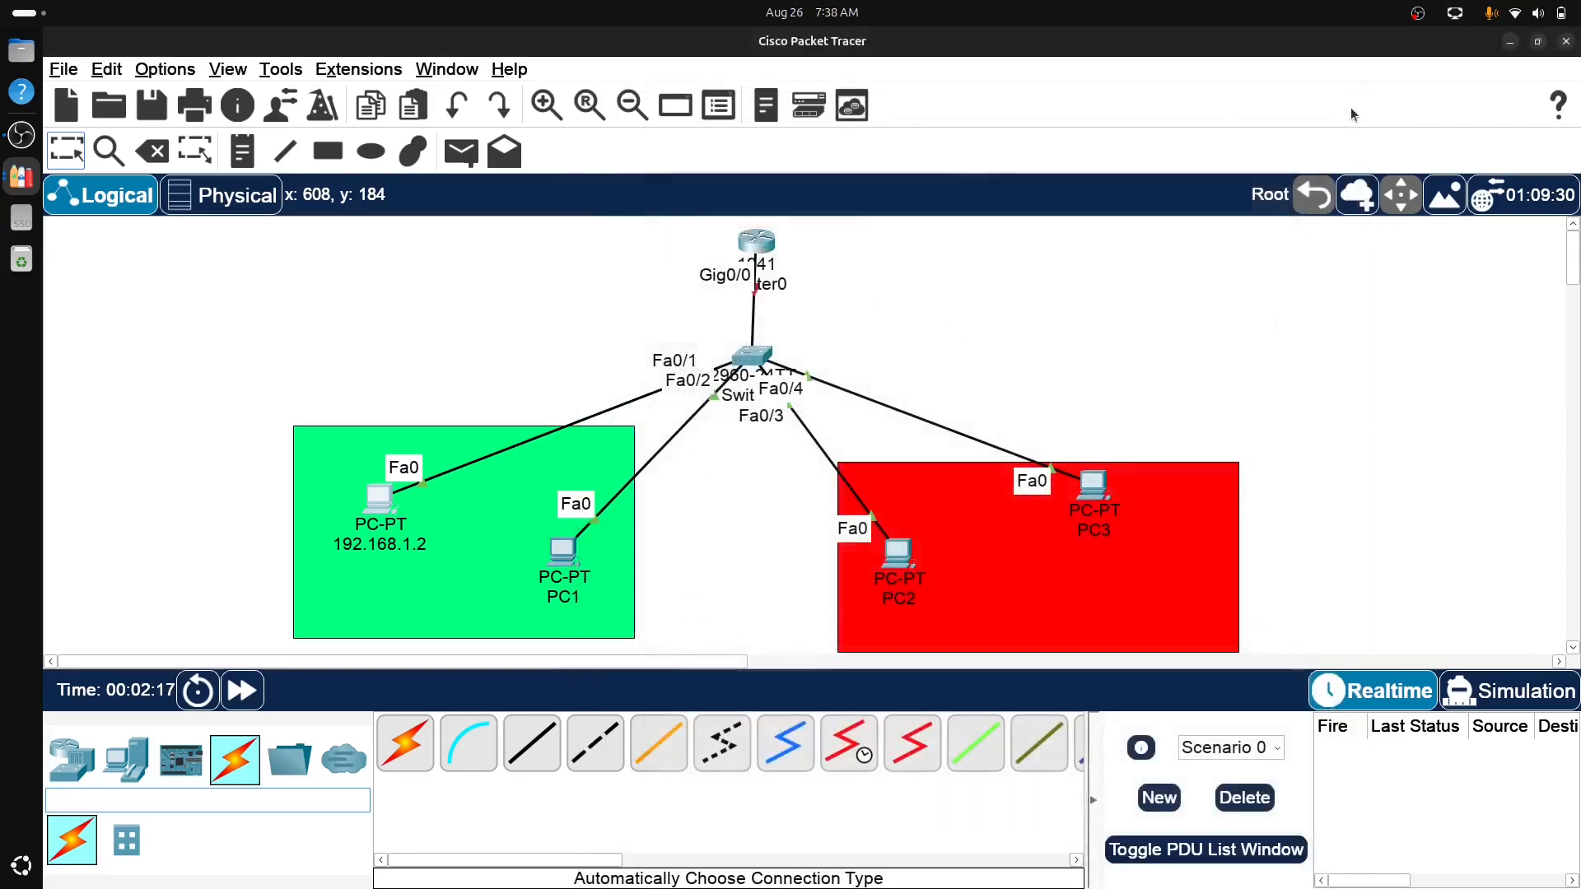
- Rename PC1 in the green area as 192.168.1.3 and select the whole label text
left_click(571, 597)
left_click_drag(599, 604, 524, 605)
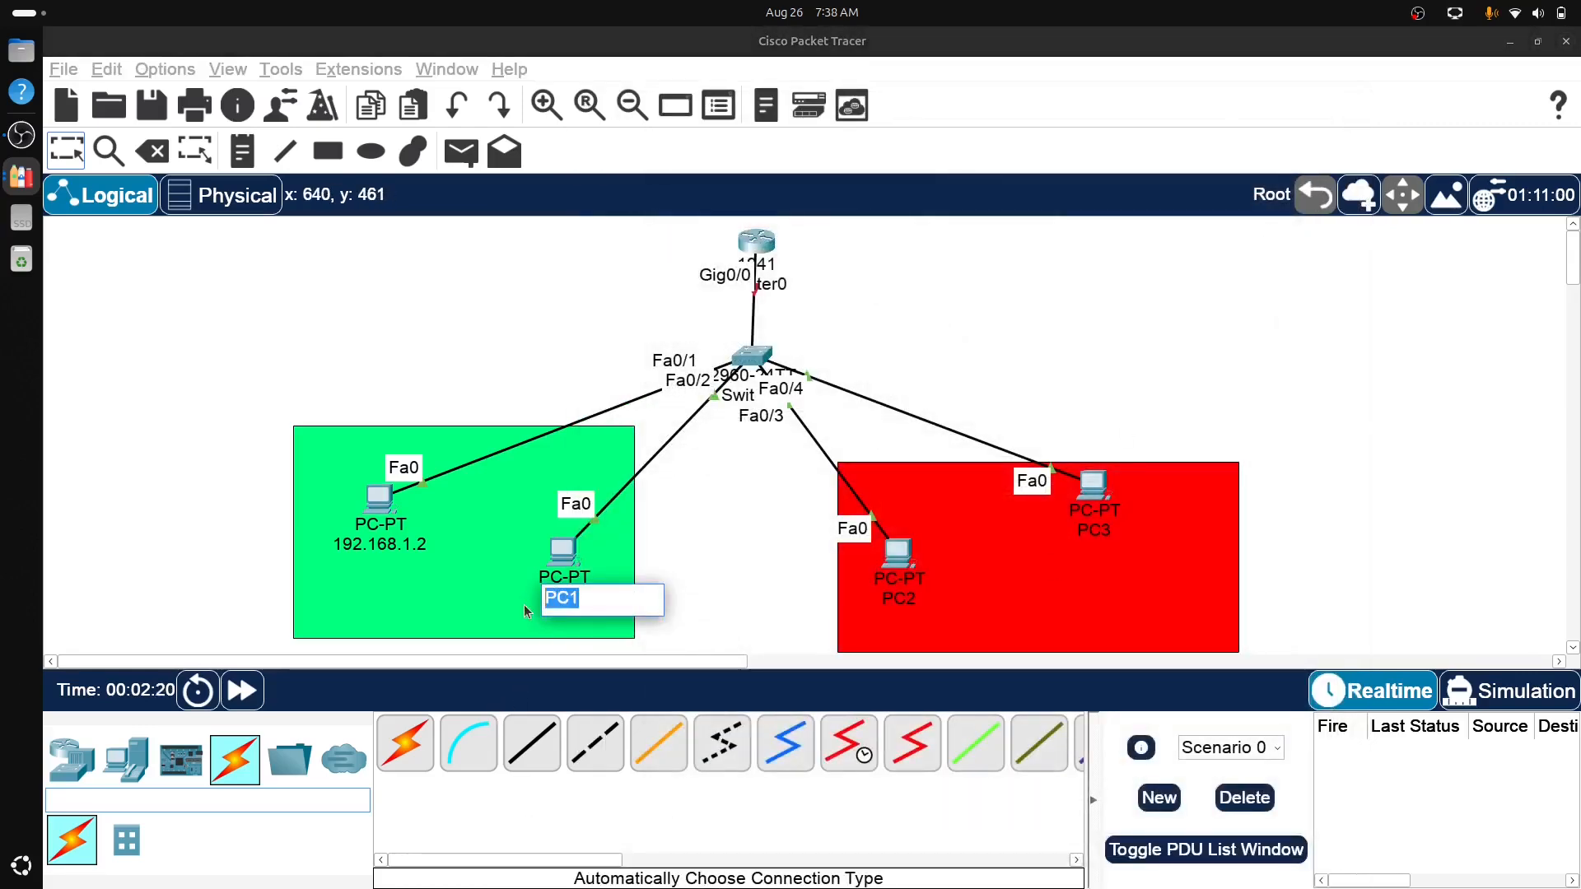
type("192.168")
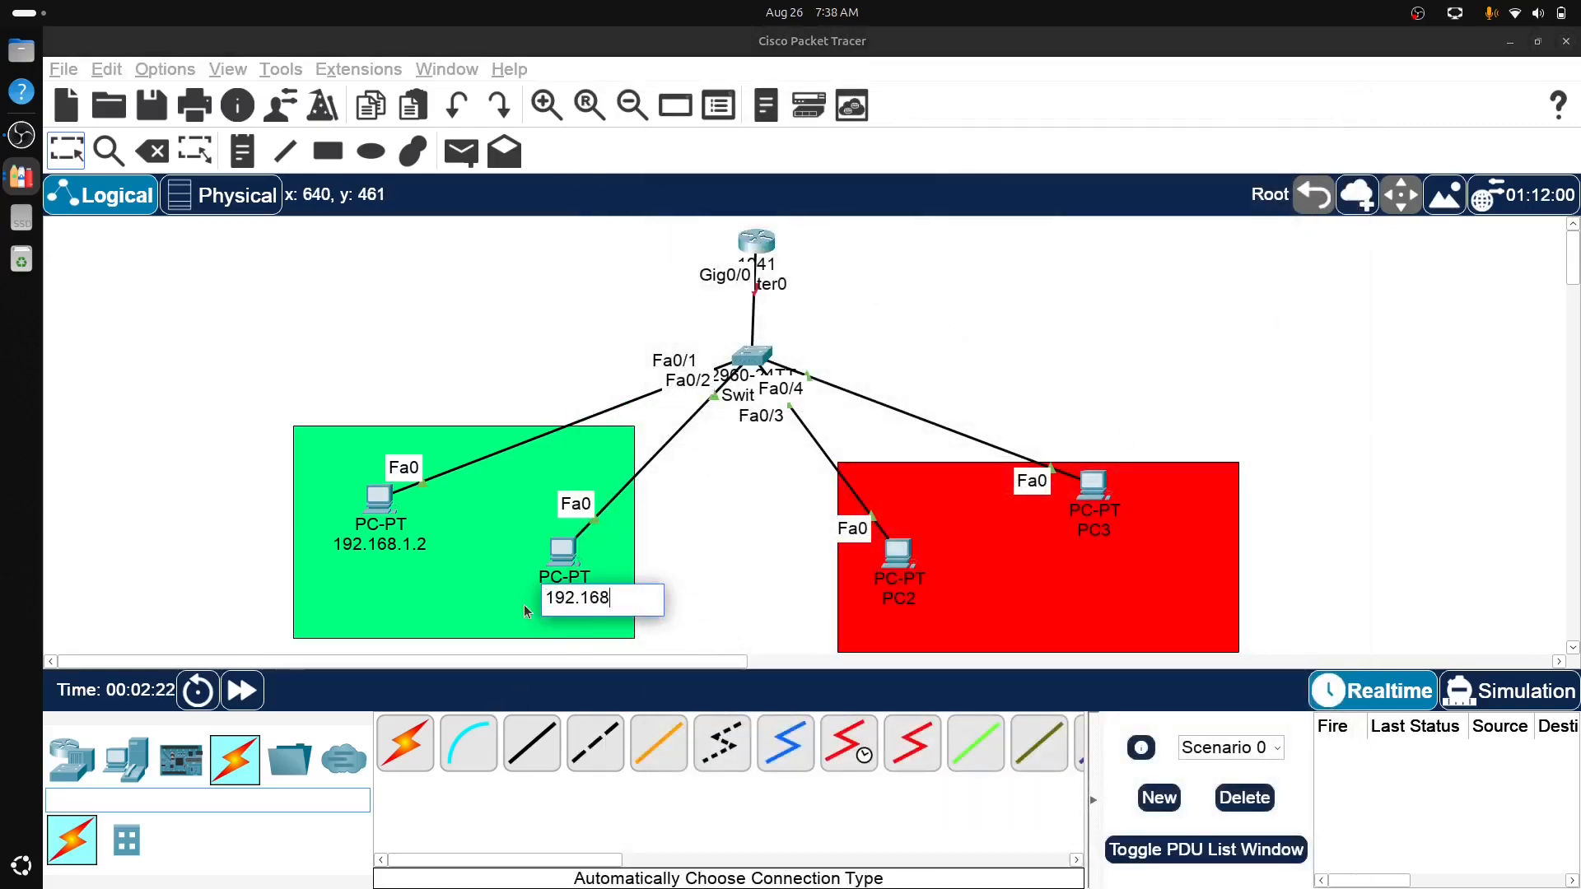
type(".1.3")
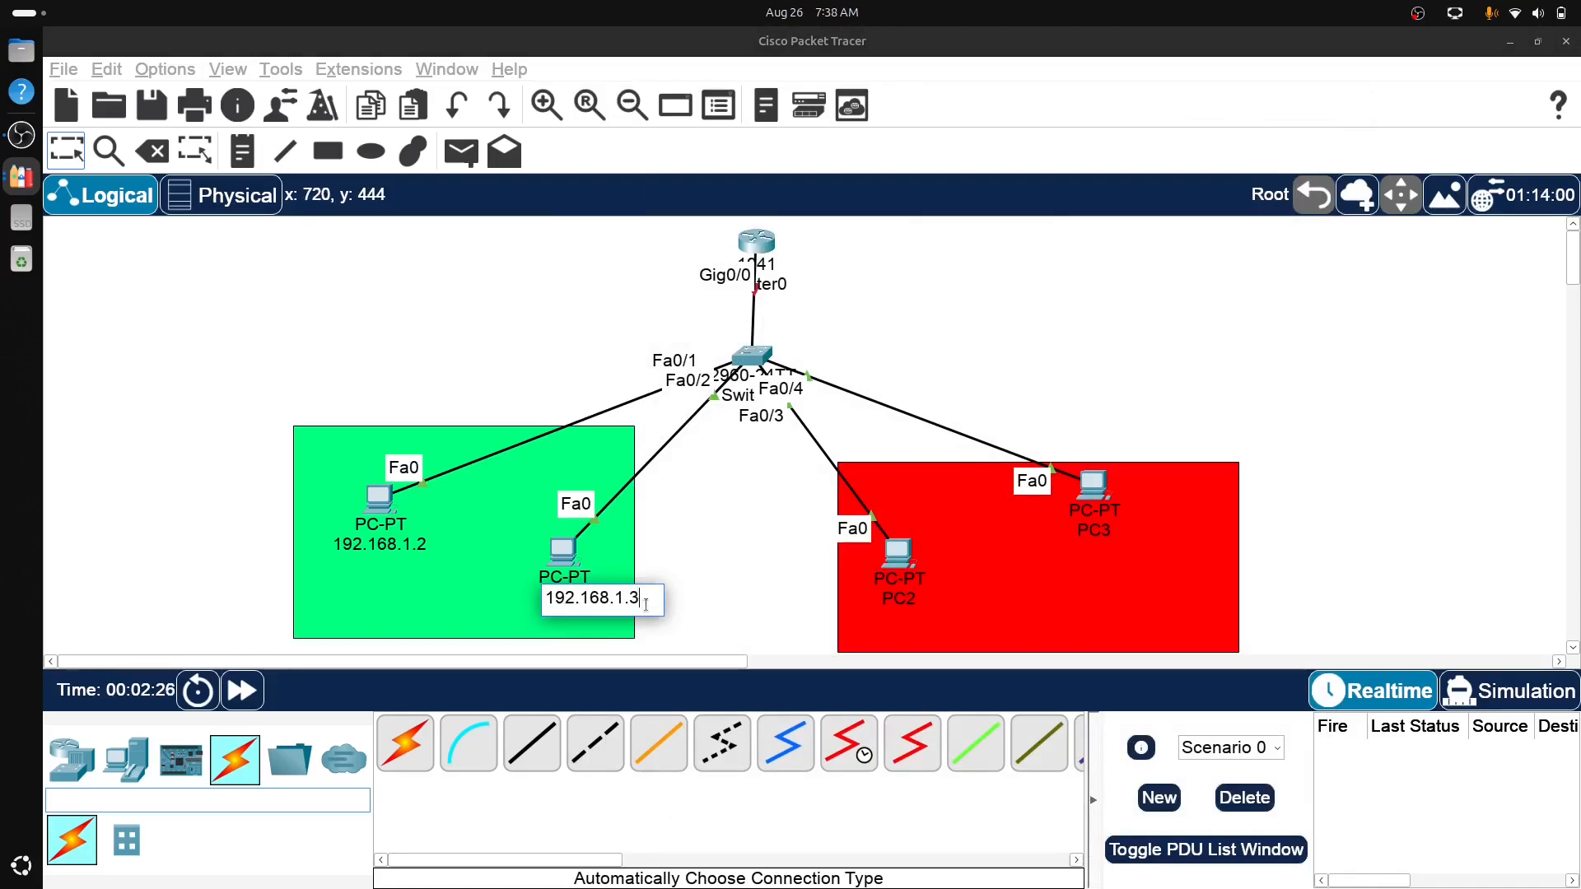
left_click_drag(645, 606, 514, 593)
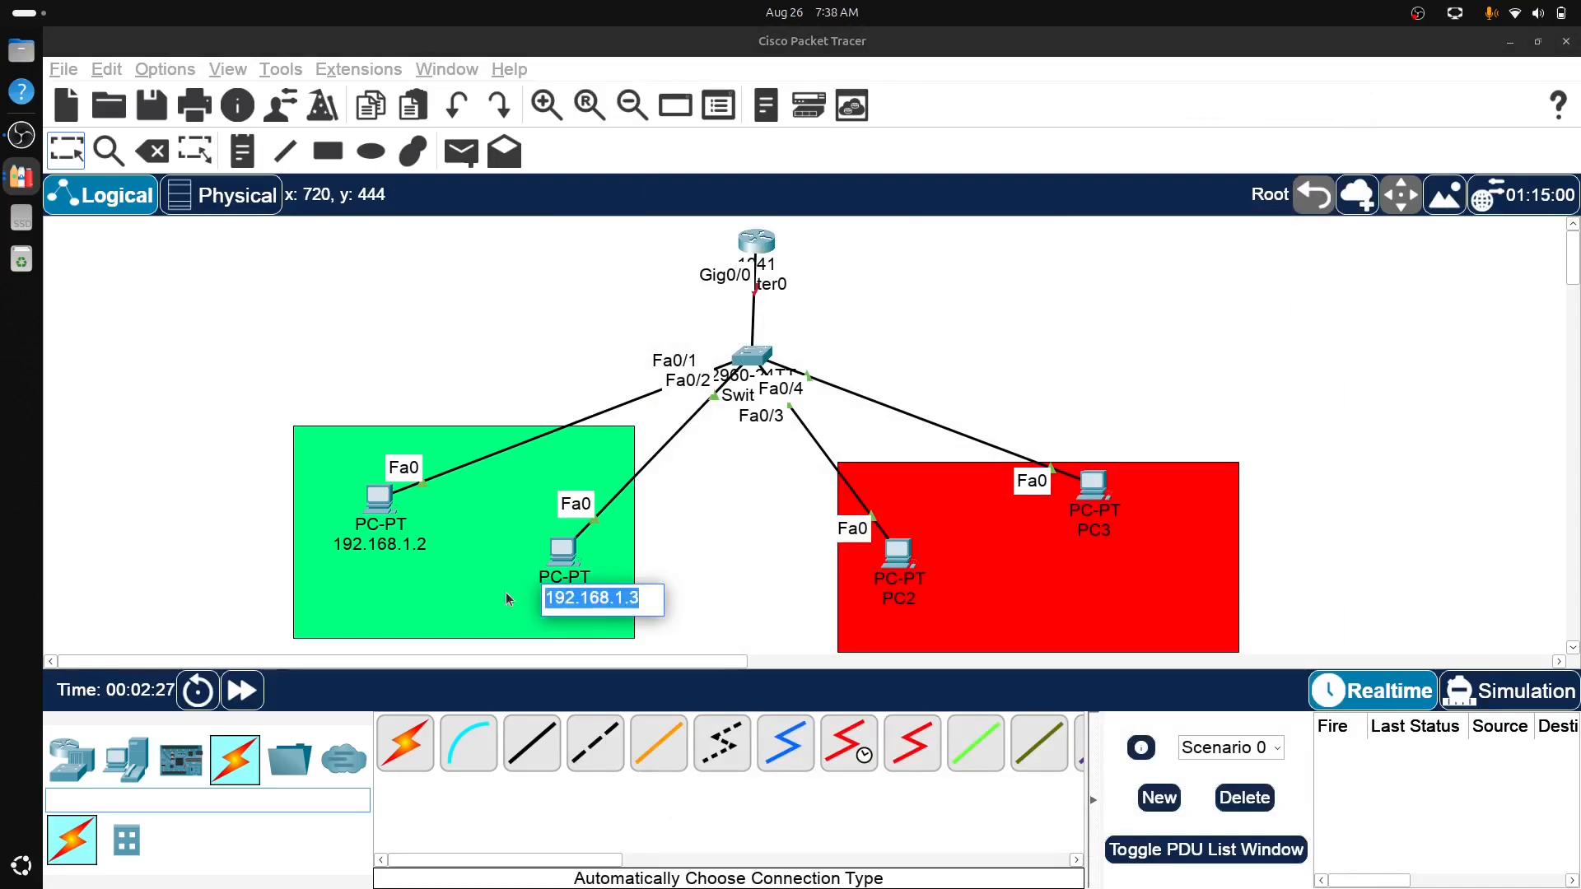
- Give the PC labelled 192.168.1.3 the static IPv4 address 192.168.1.3 with the default subnet mask 255.255.255.0
left_click(563, 553)
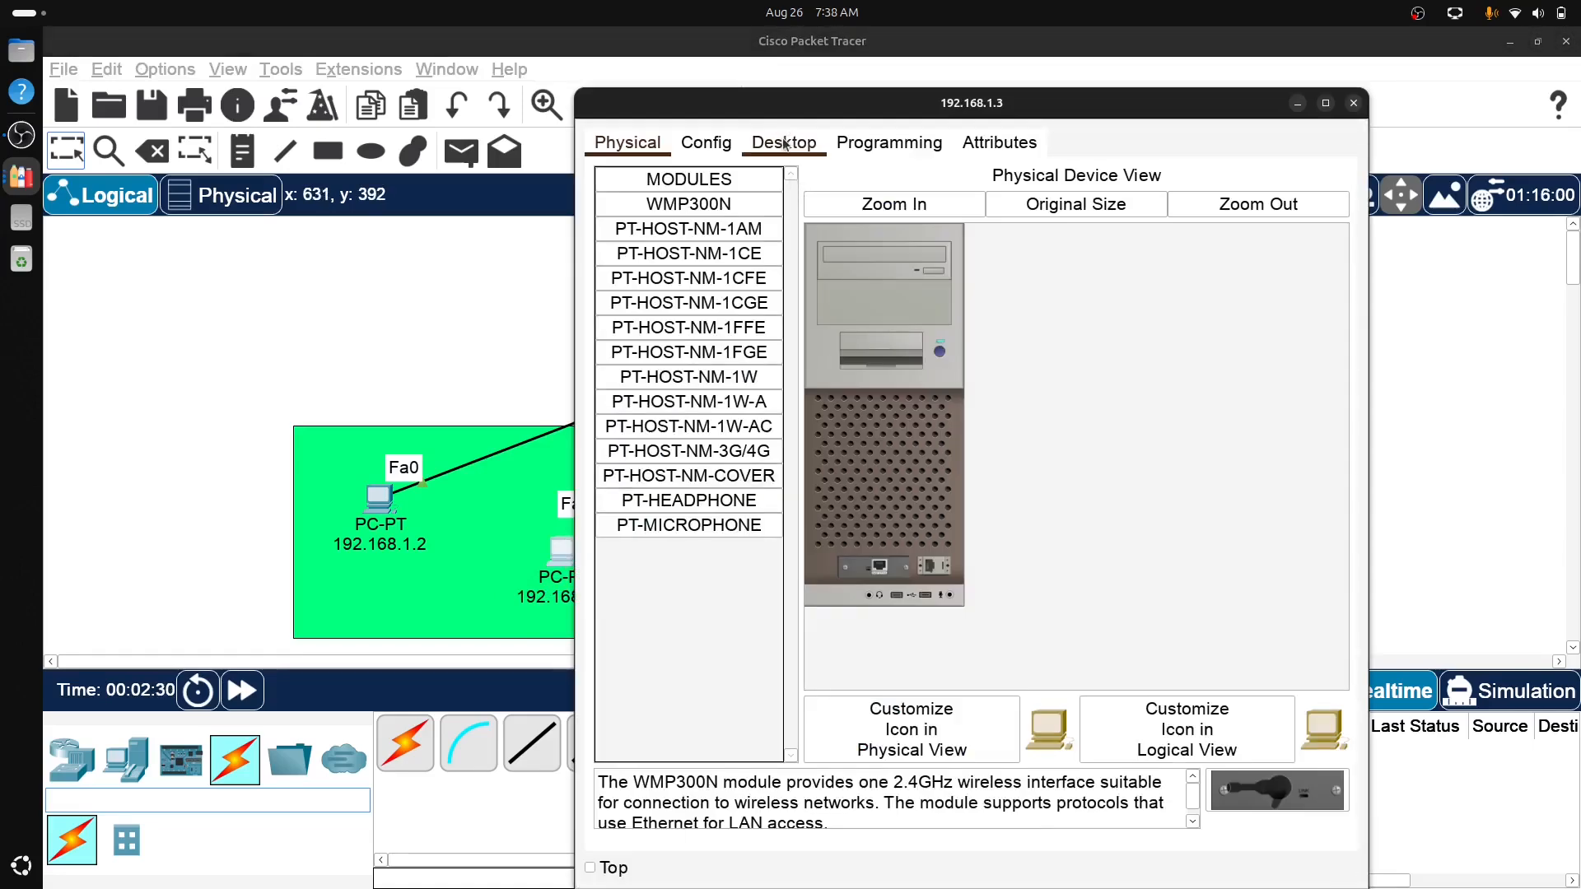
left_click(785, 147)
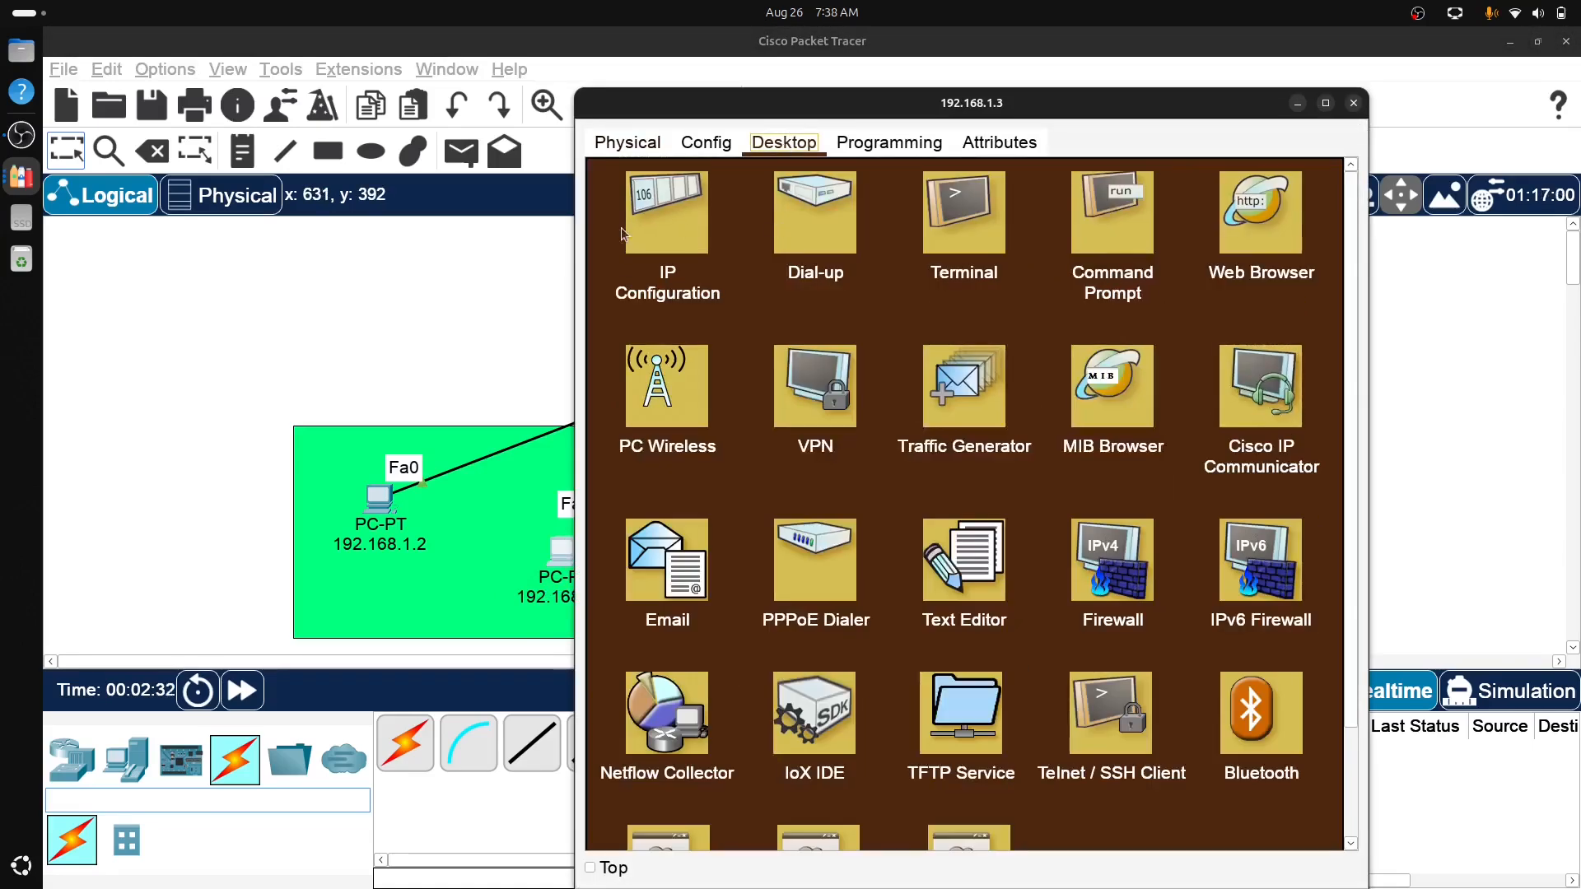
left_click(657, 225)
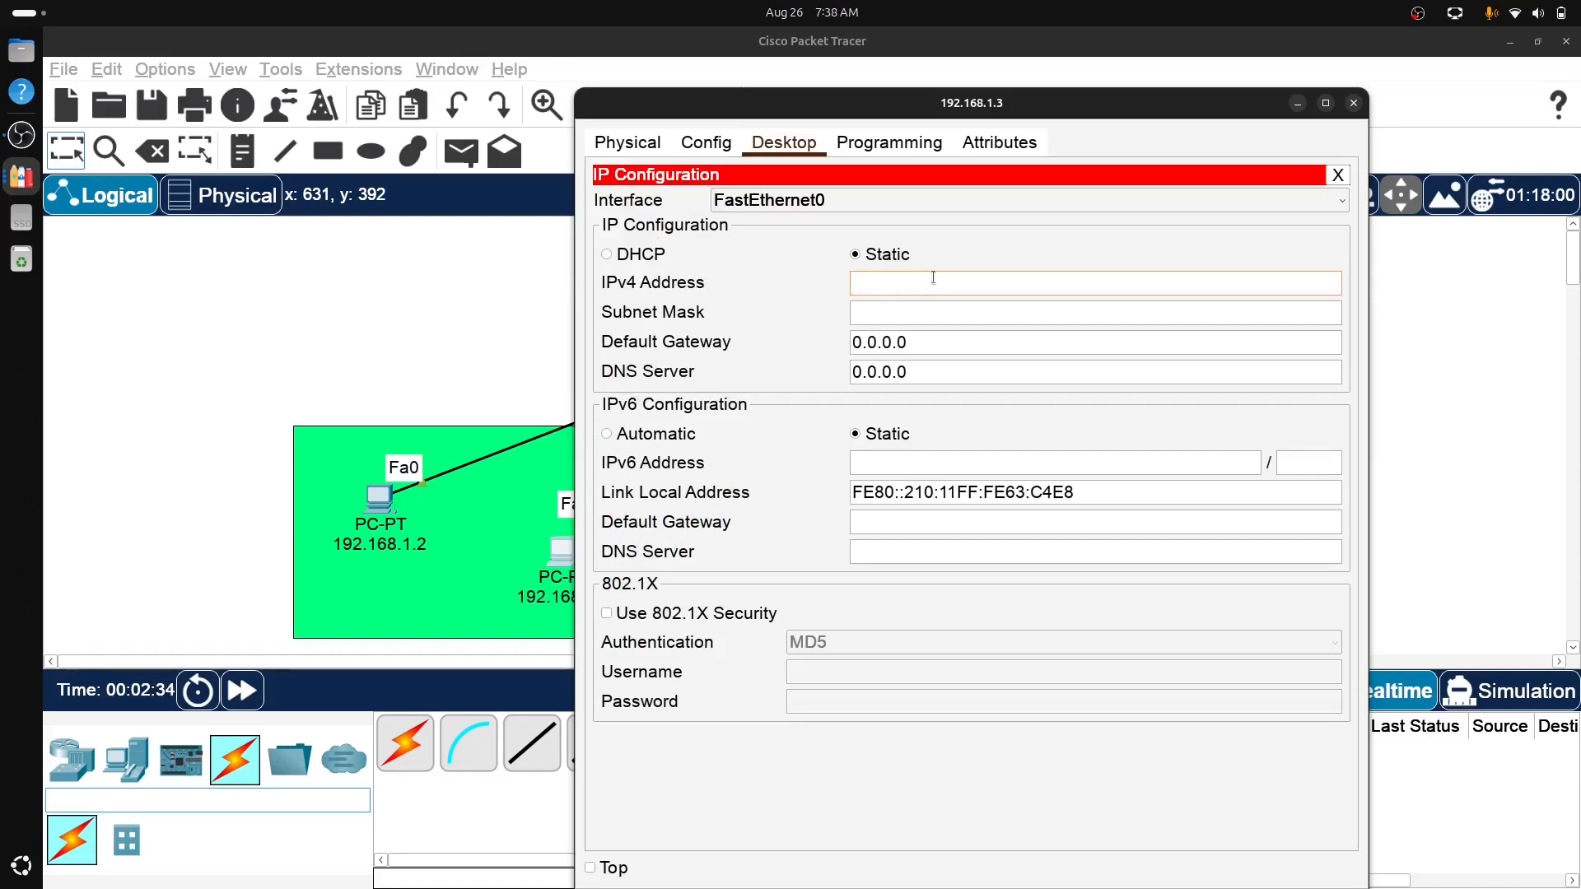
type("192.168.1.3")
key("Tab")
- Set the default gateway of the PC labelled 192.168.1.3 to 198.168.1.1 and close its configuration window
key("Tab")
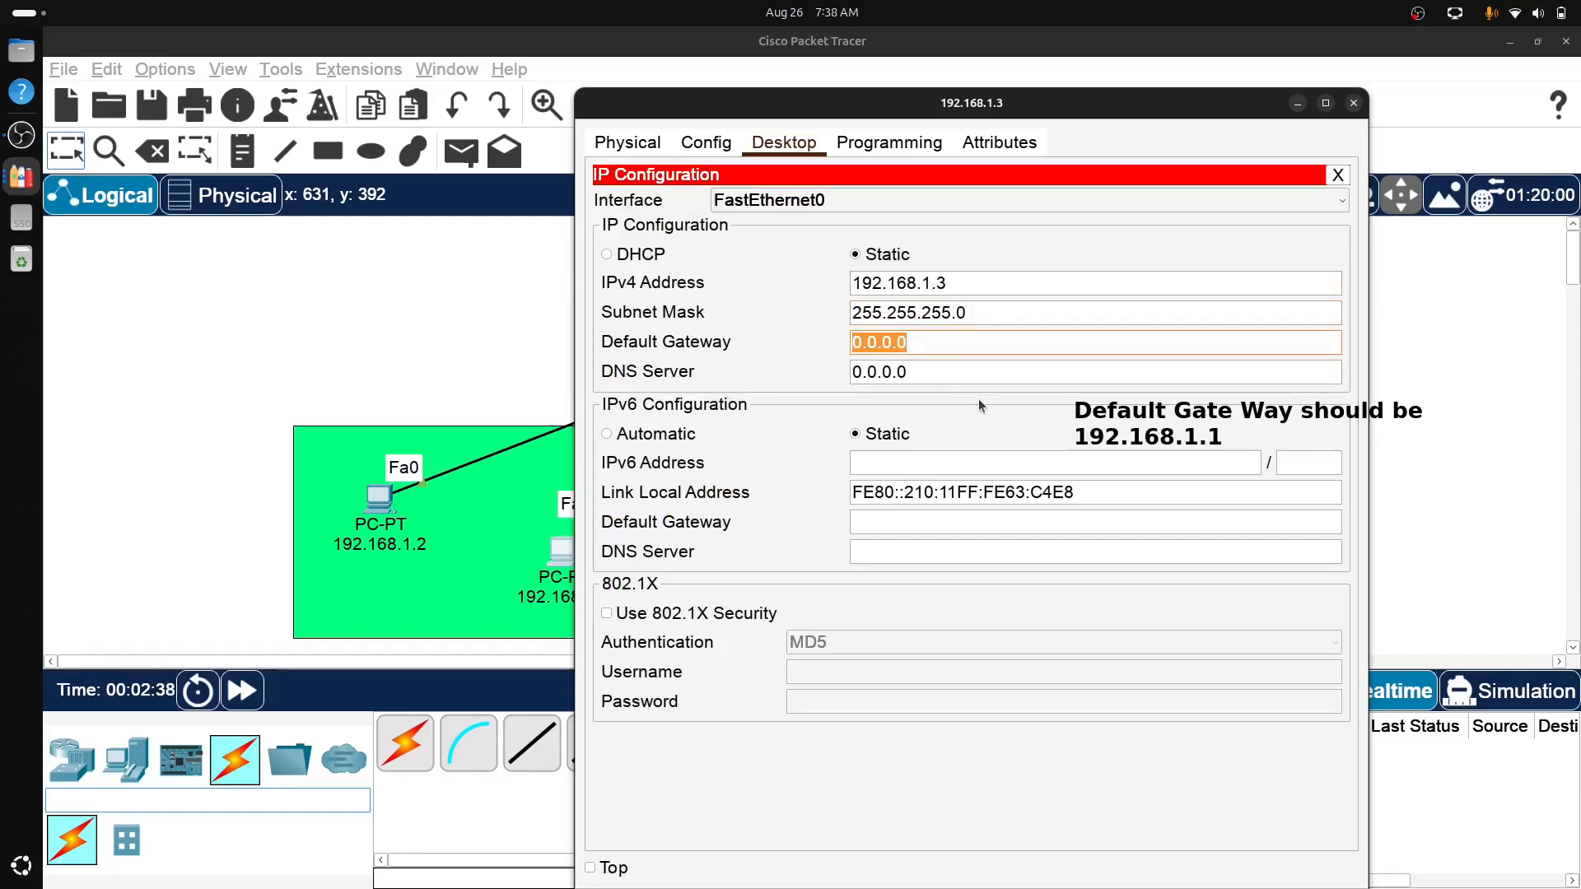
type("198.1")
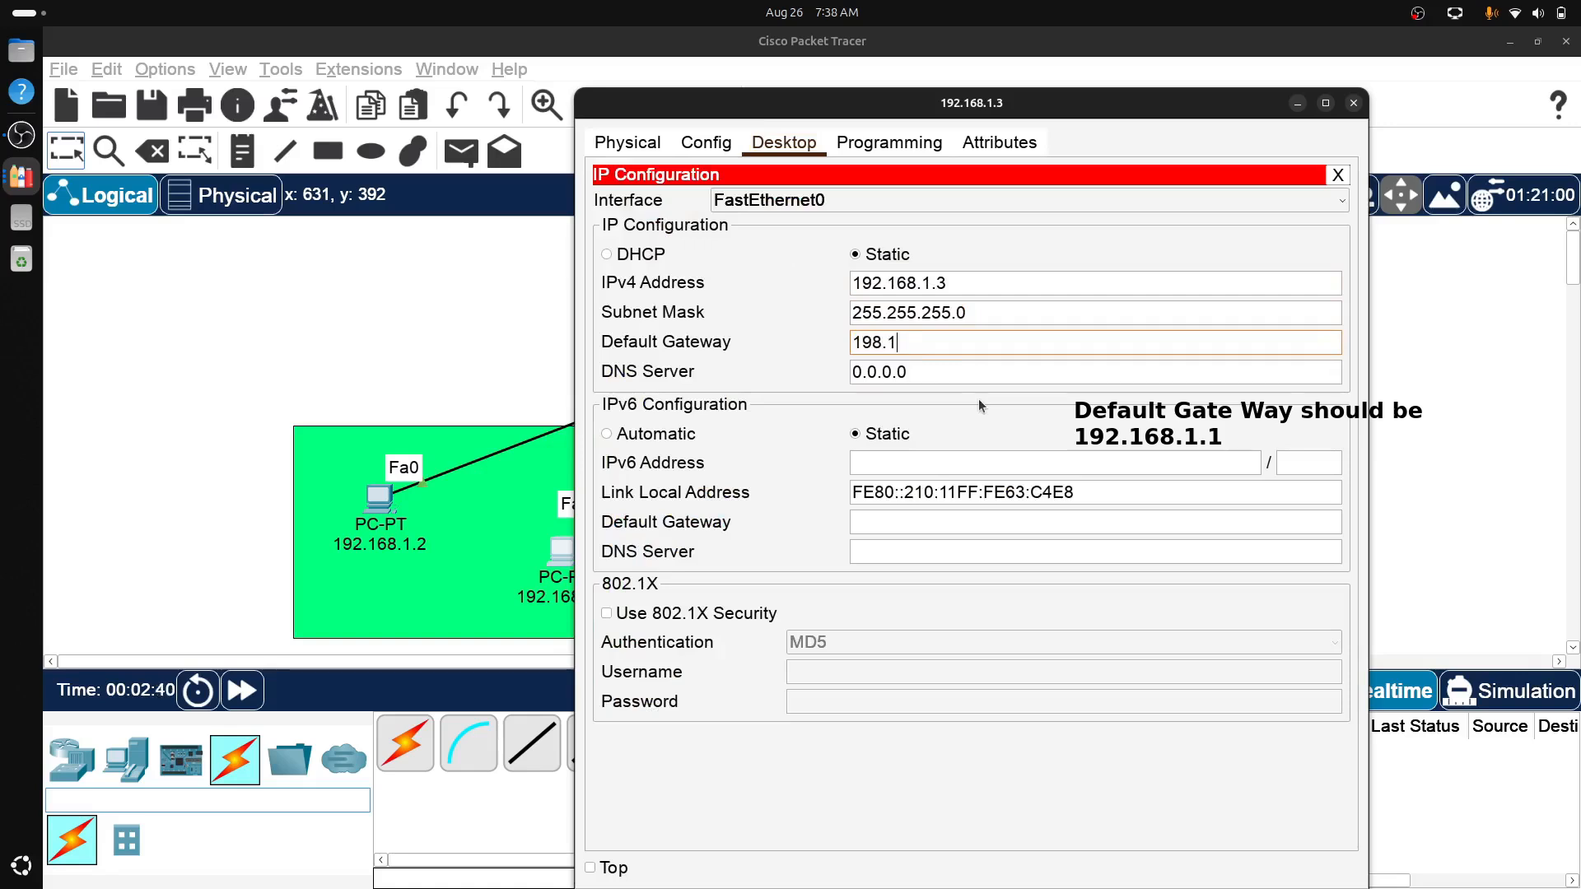
type("68.1.1")
left_click(1359, 98)
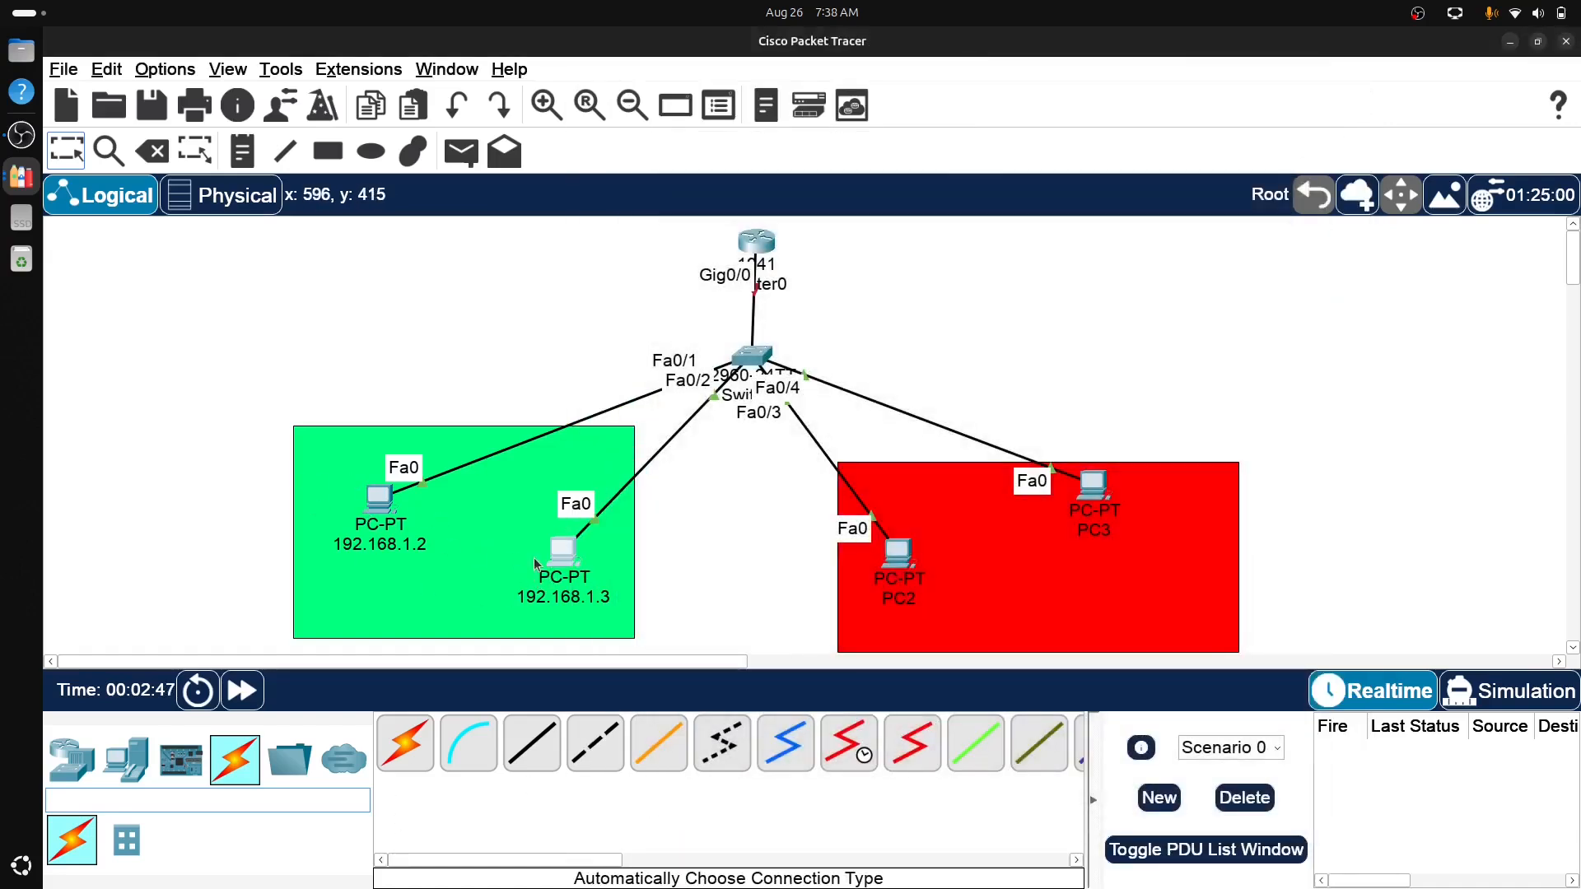
- Rename PC2 in the red area as 192.168.2.2 and copy the address from the label
left_click(896, 597)
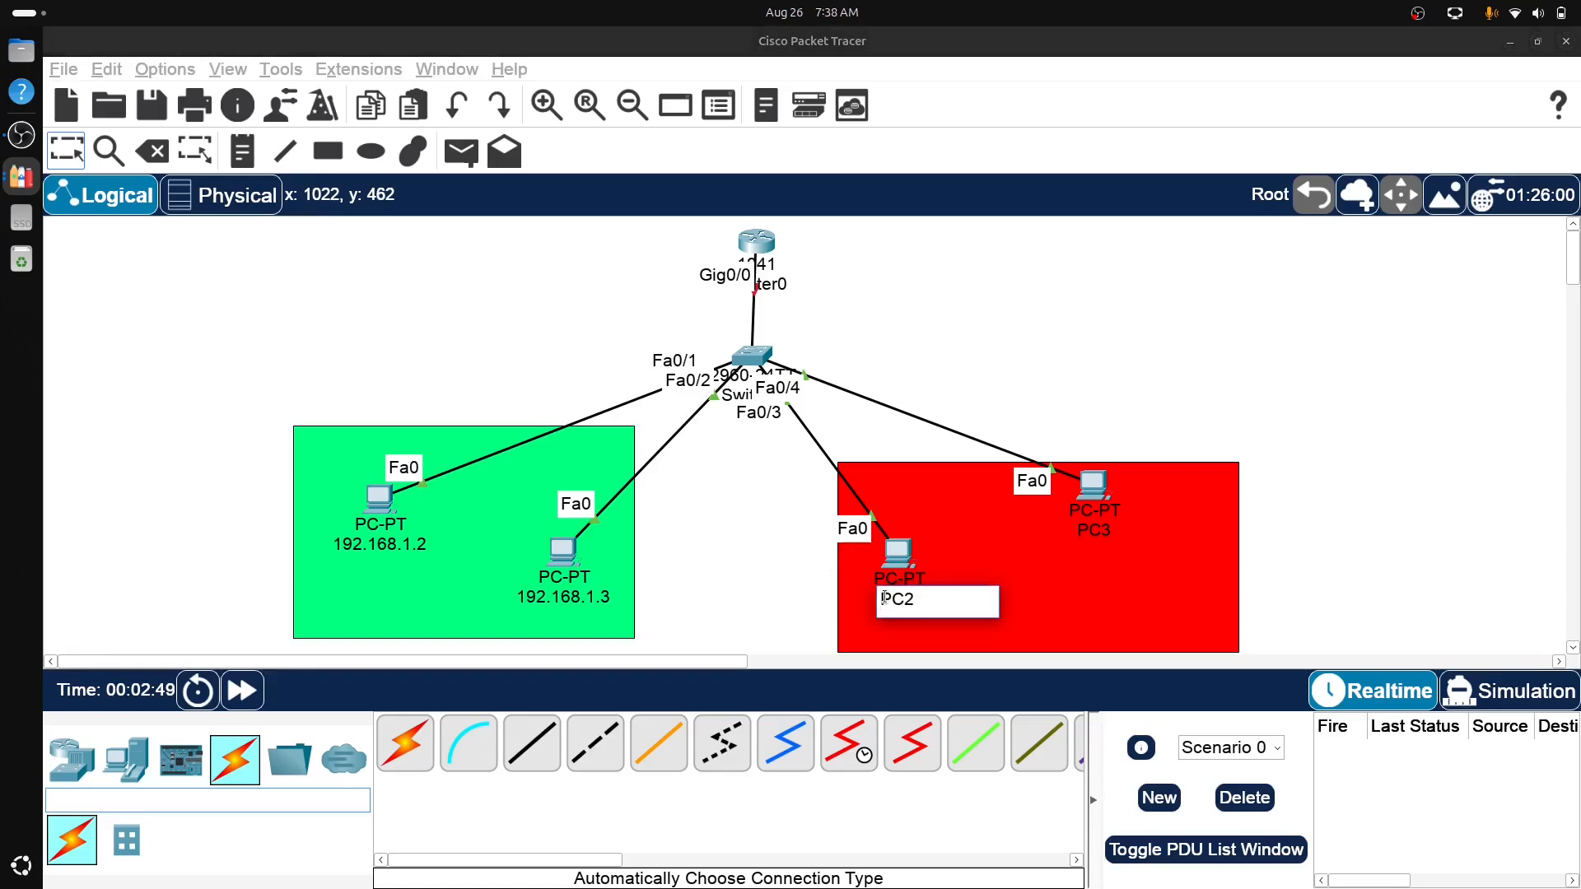
left_click_drag(958, 599, 849, 606)
type("192.168.")
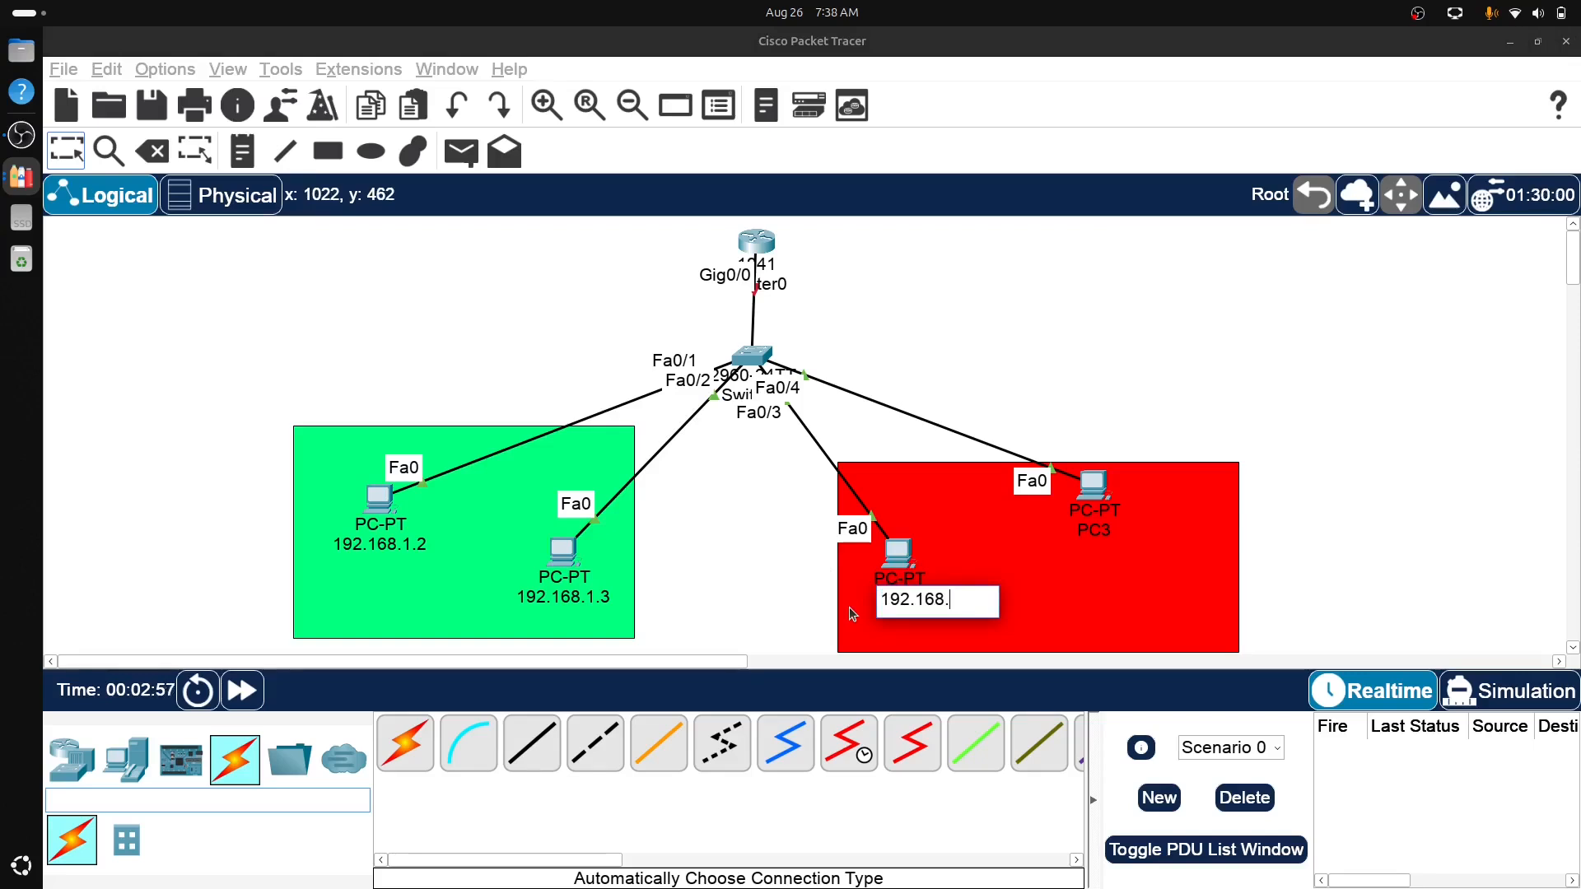
type("2.2")
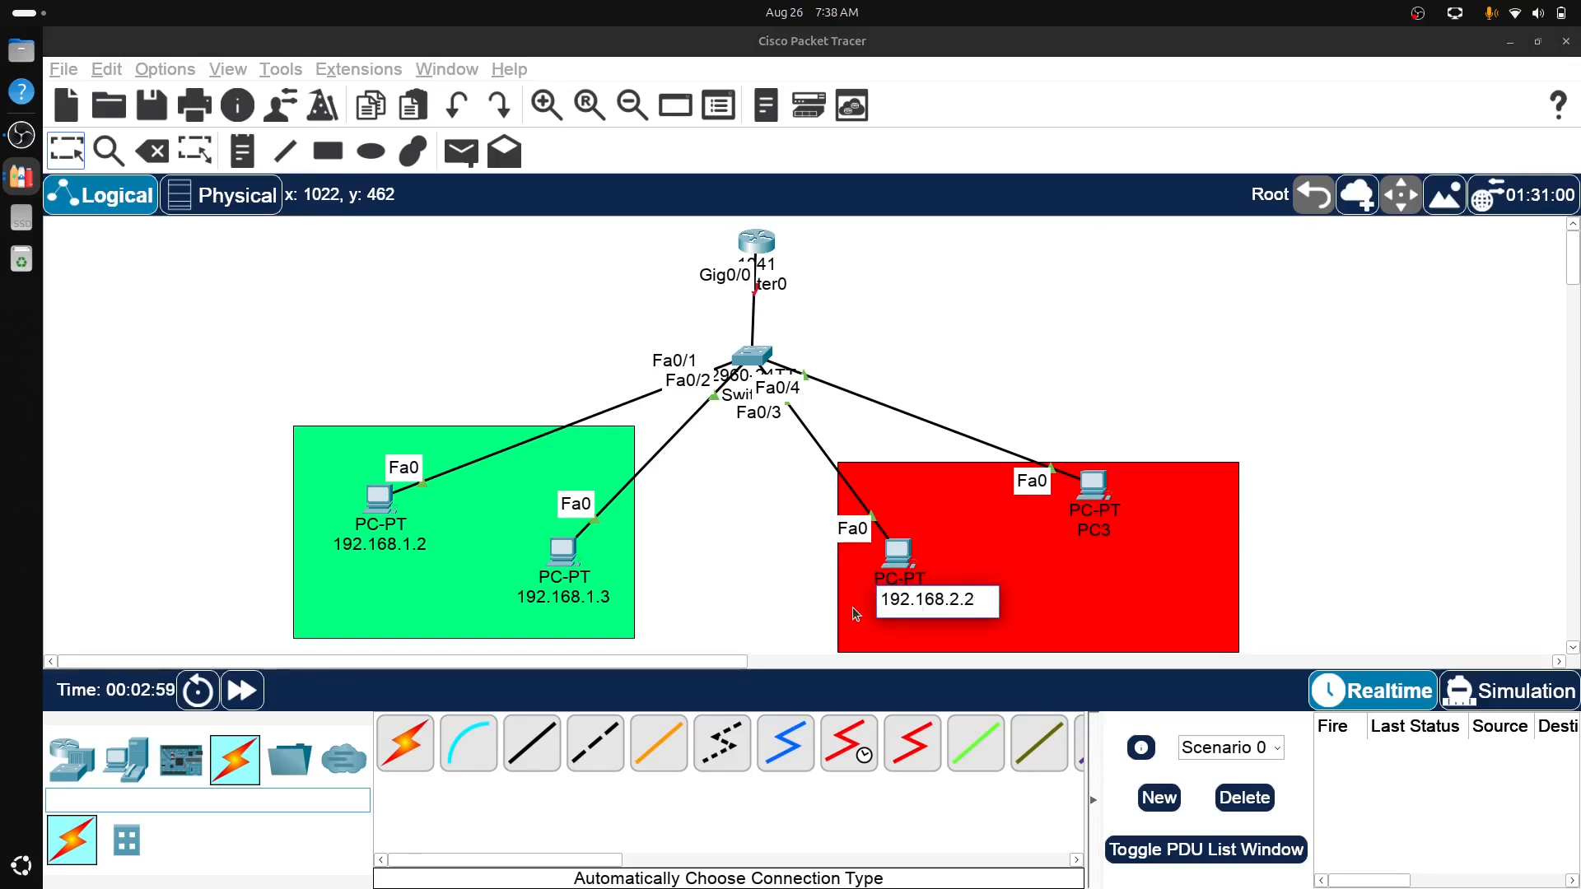
key("ctrl+a")
key("ctrl+c")
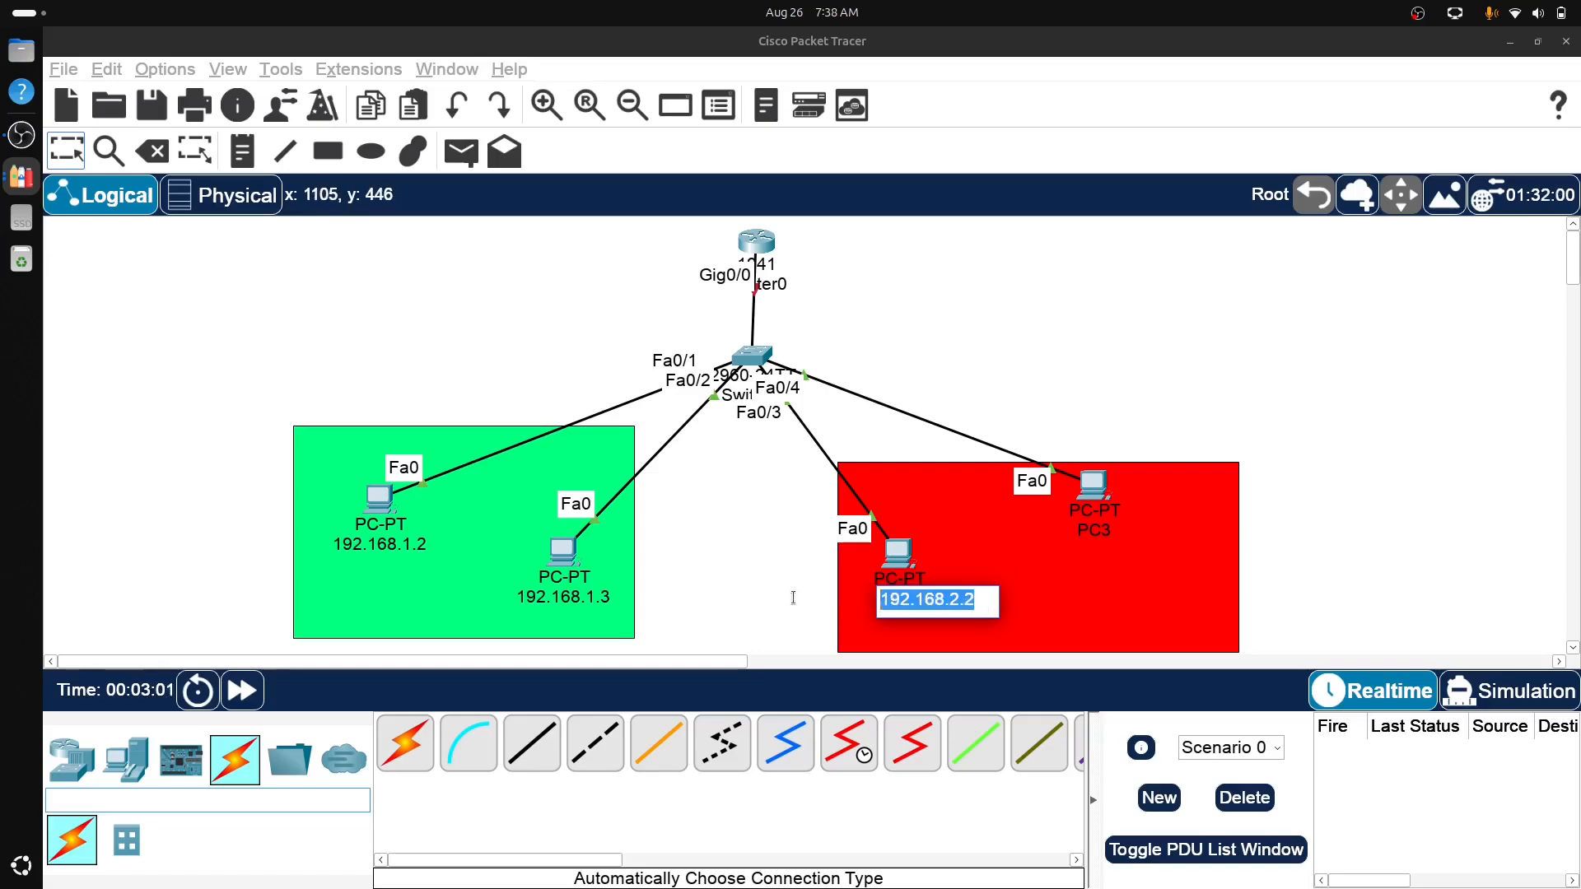
- Paste 192.168.2.2 as the static IPv4 address of the PC with that label, using the default subnet mask 255.255.255.0
left_click(905, 547)
left_click(782, 145)
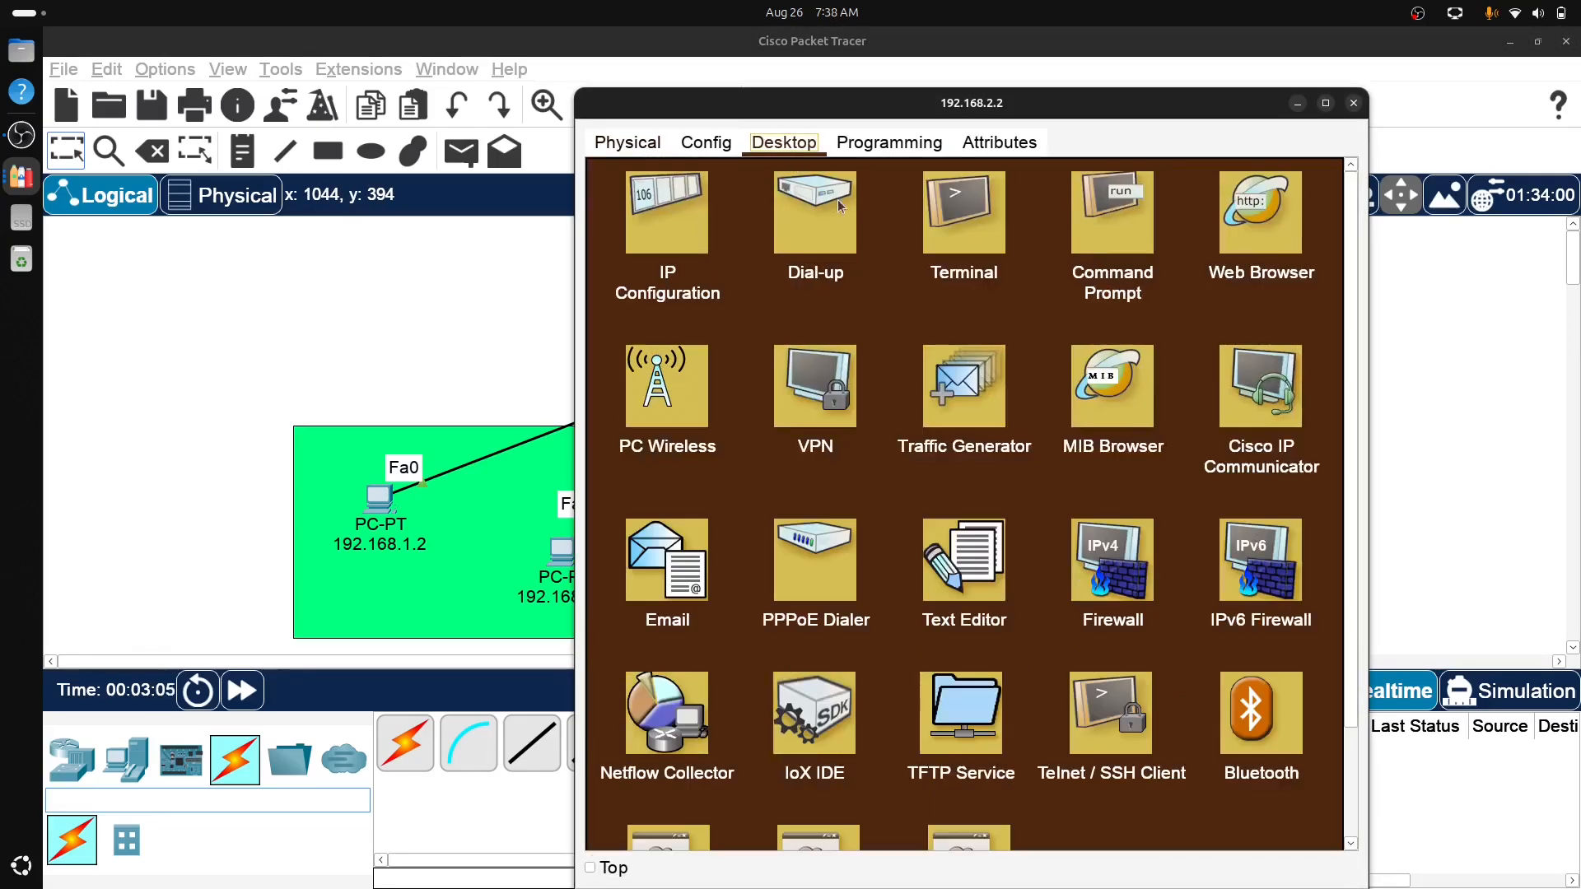
left_click(668, 208)
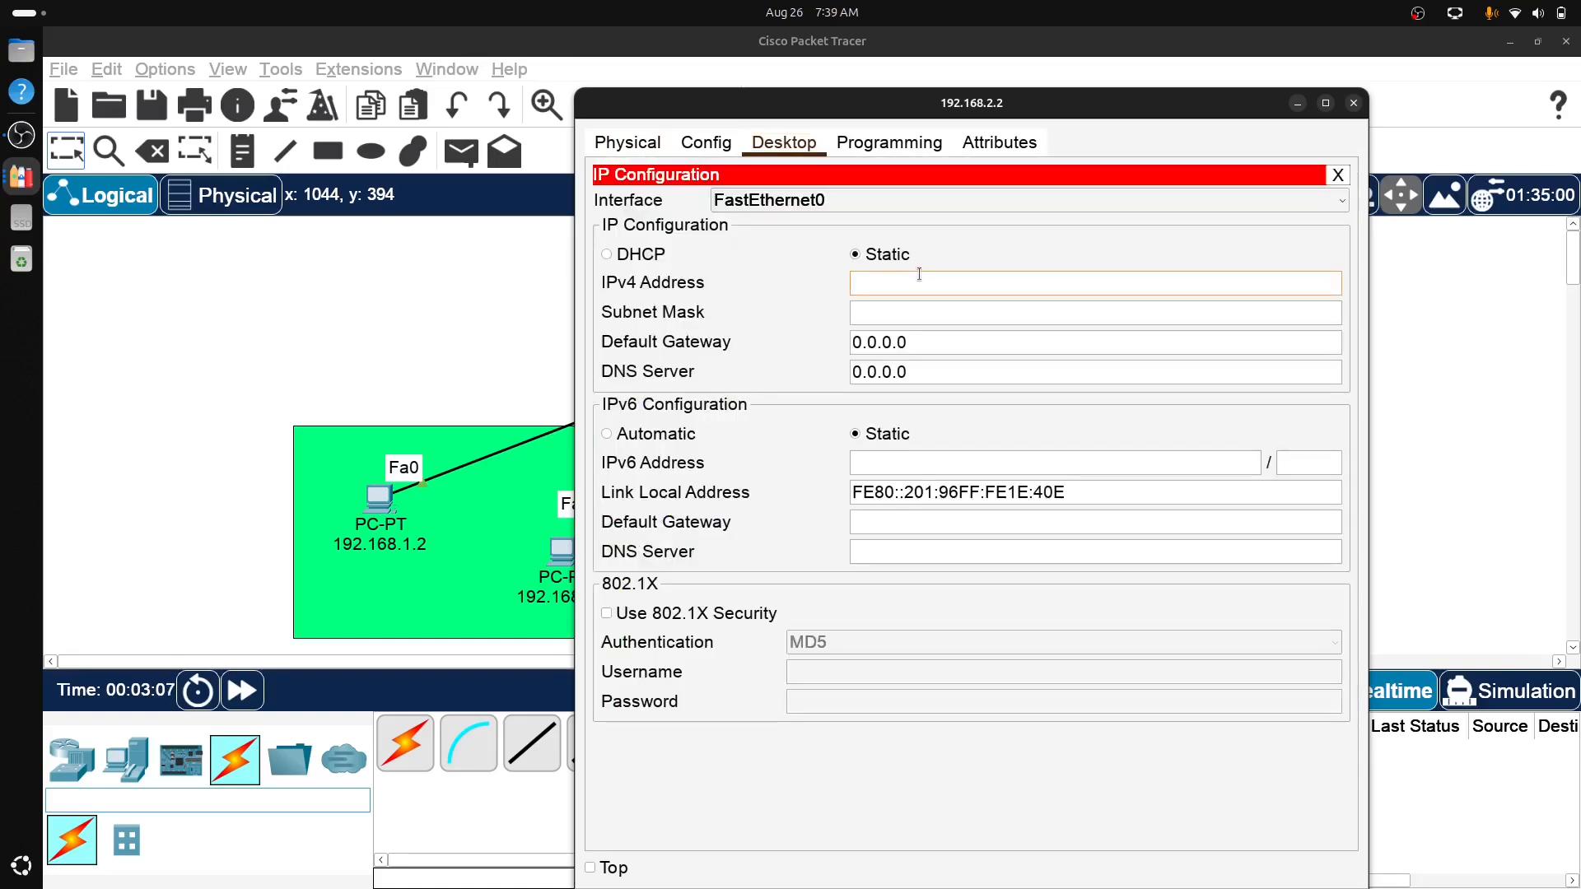
key("ctrl+v")
key("Tab")
- Set the default gateway of the PC labelled 192.168.2.2 to 192.168.2.1 and close its configuration window
key("Tab")
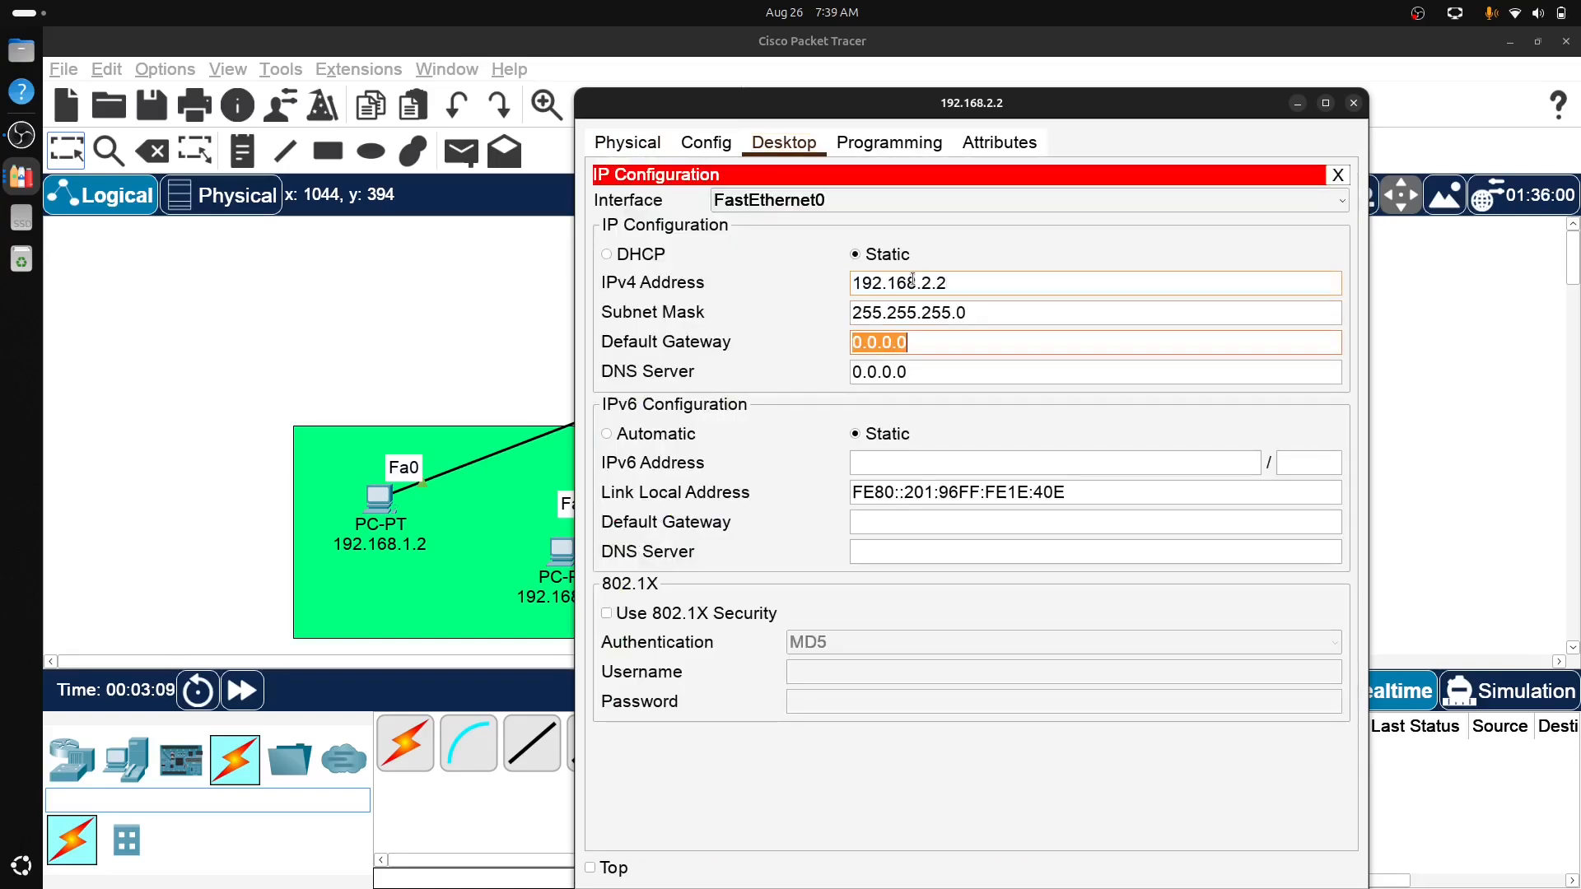
type("198")
key("BackSpace")
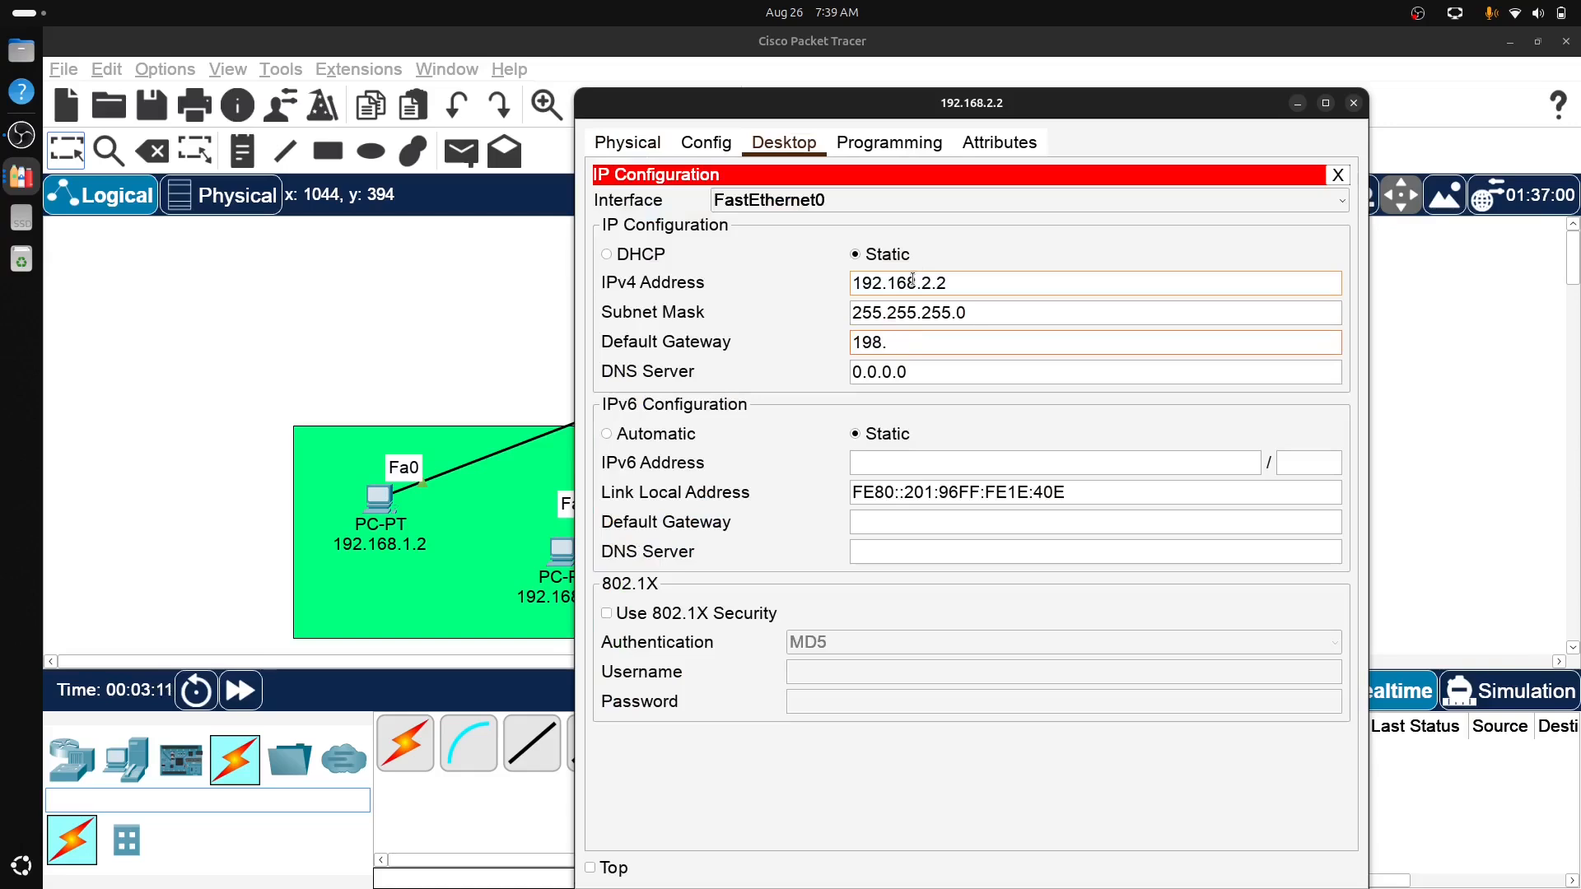
type("2.")
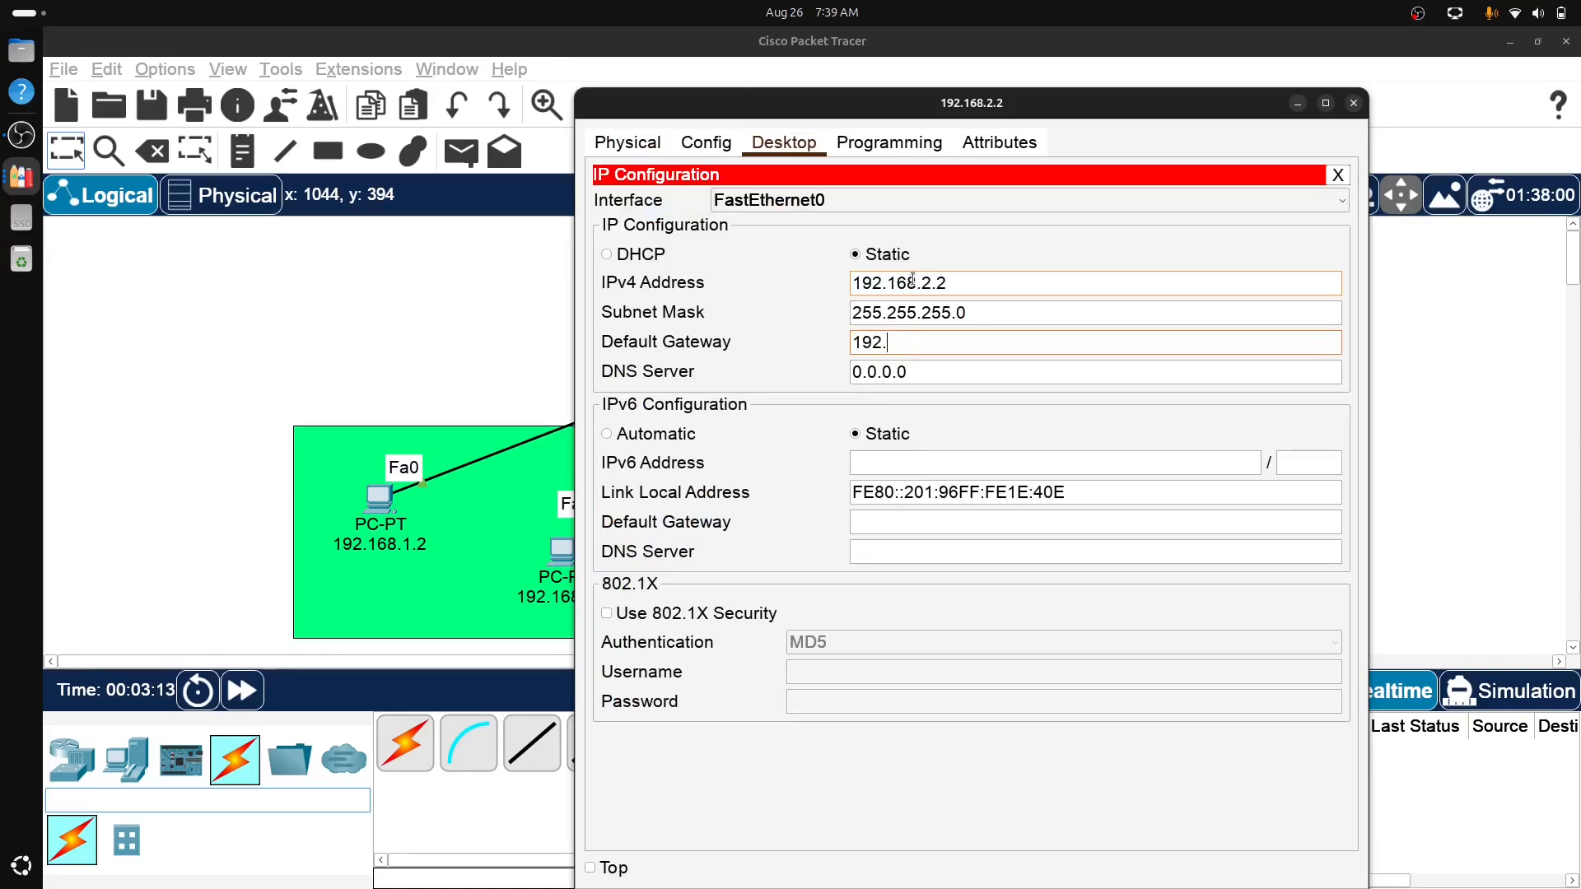
type("168.2.1")
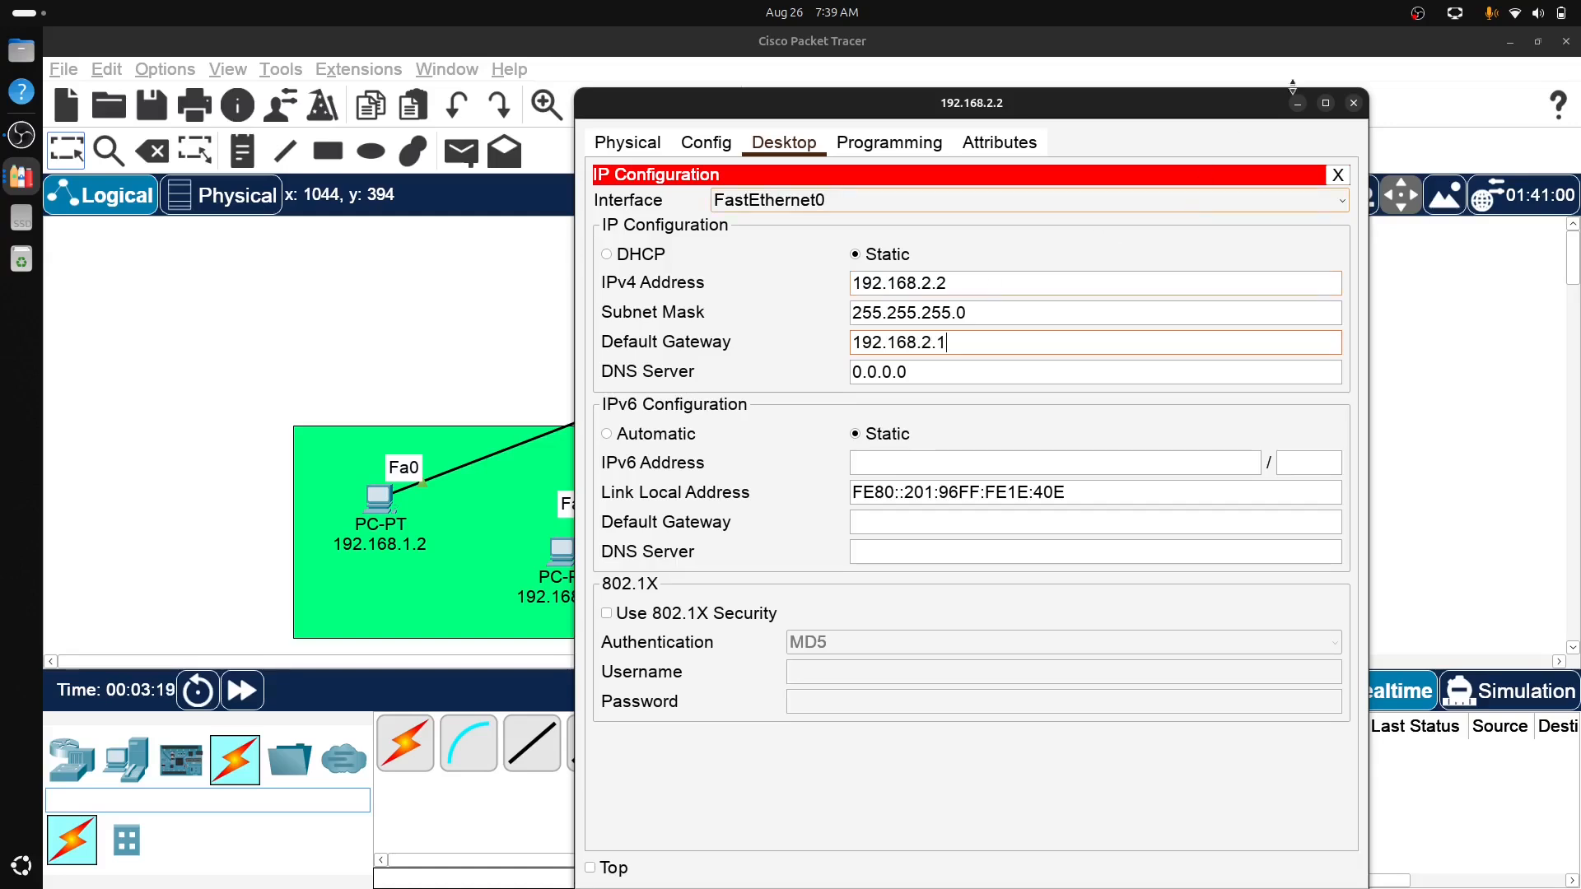
left_click(1355, 104)
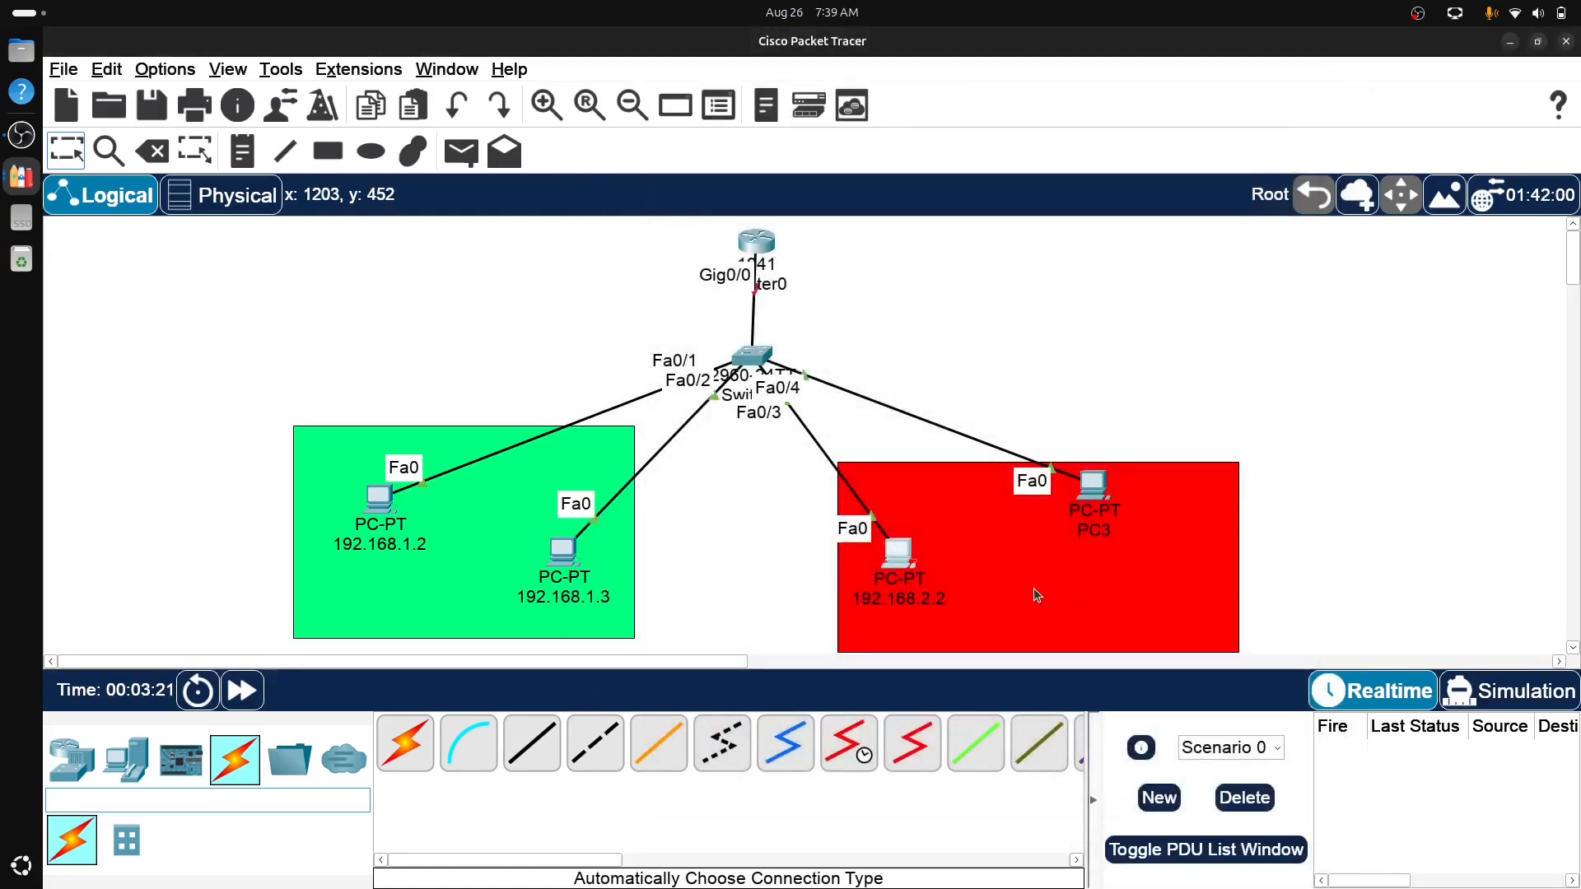
- Rename PC3 in the red area as 192.168.2.3 and copy the address from the label
left_click(1092, 529)
key("ctrl+a")
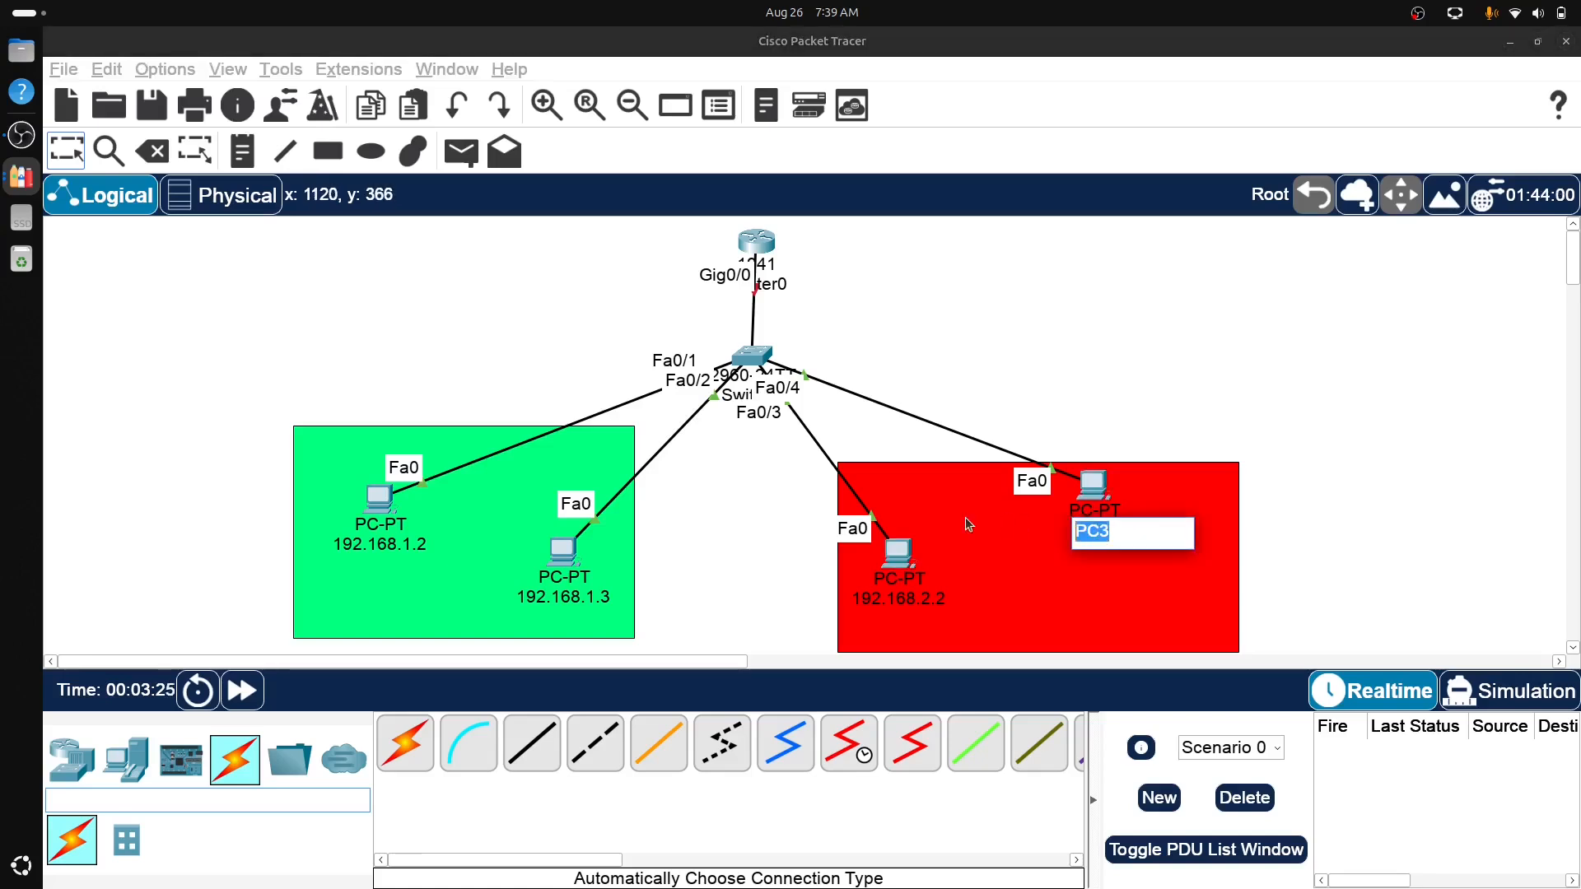
type("192.168.2.")
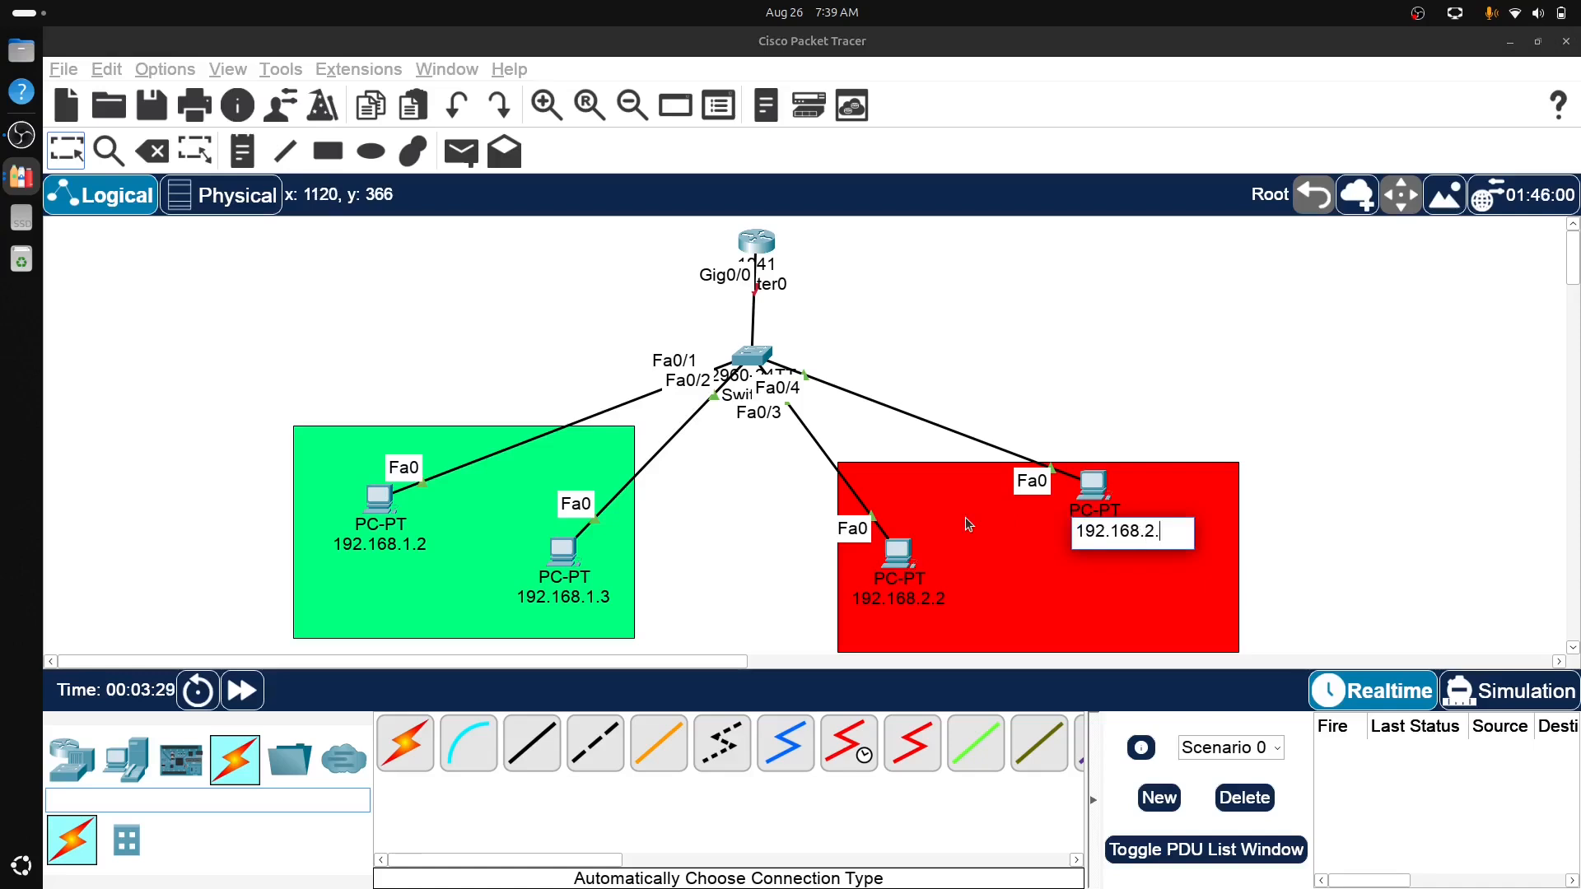
type("3")
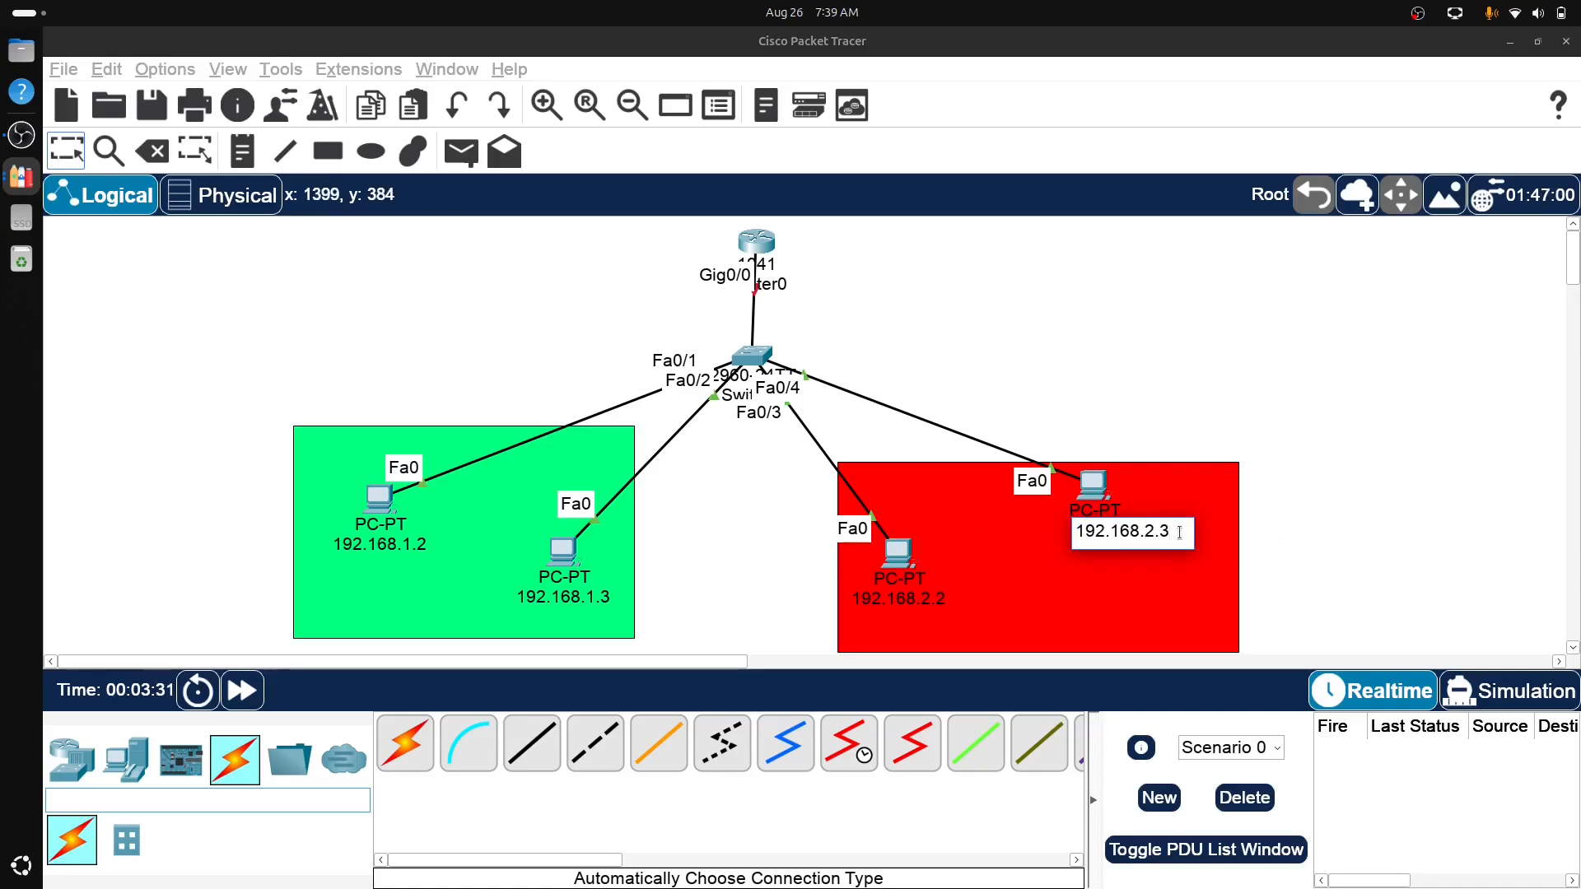
key("ctrl+a")
key("ctrl+c")
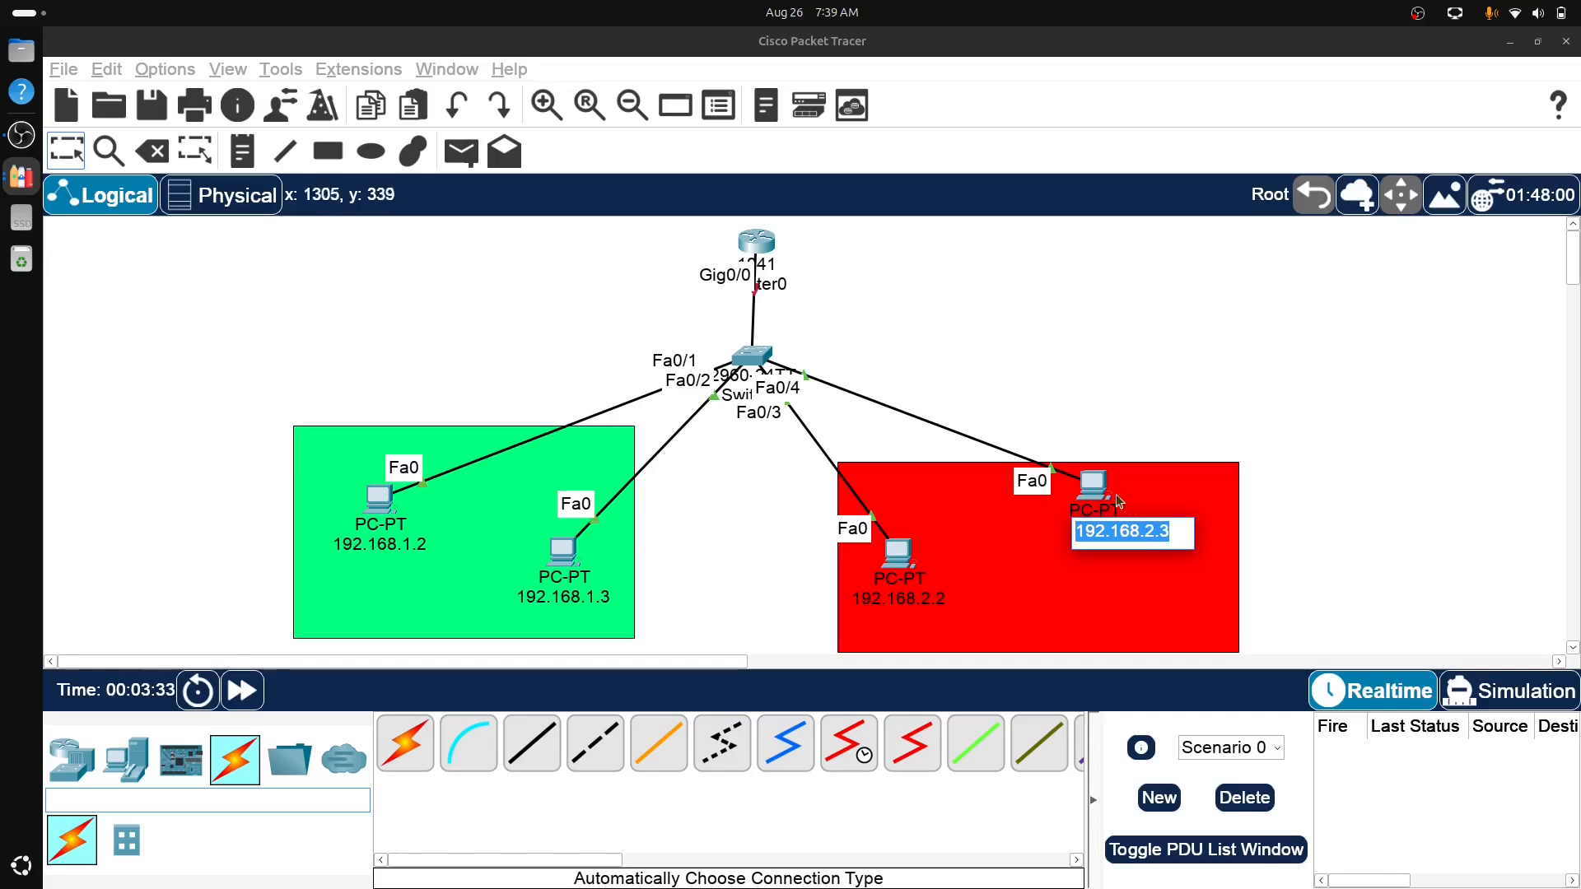
- Paste 192.168.2.3 as the static IPv4 address of the PC with that label, using the default subnet mask 255.255.255.0
left_click(1092, 488)
left_click(786, 144)
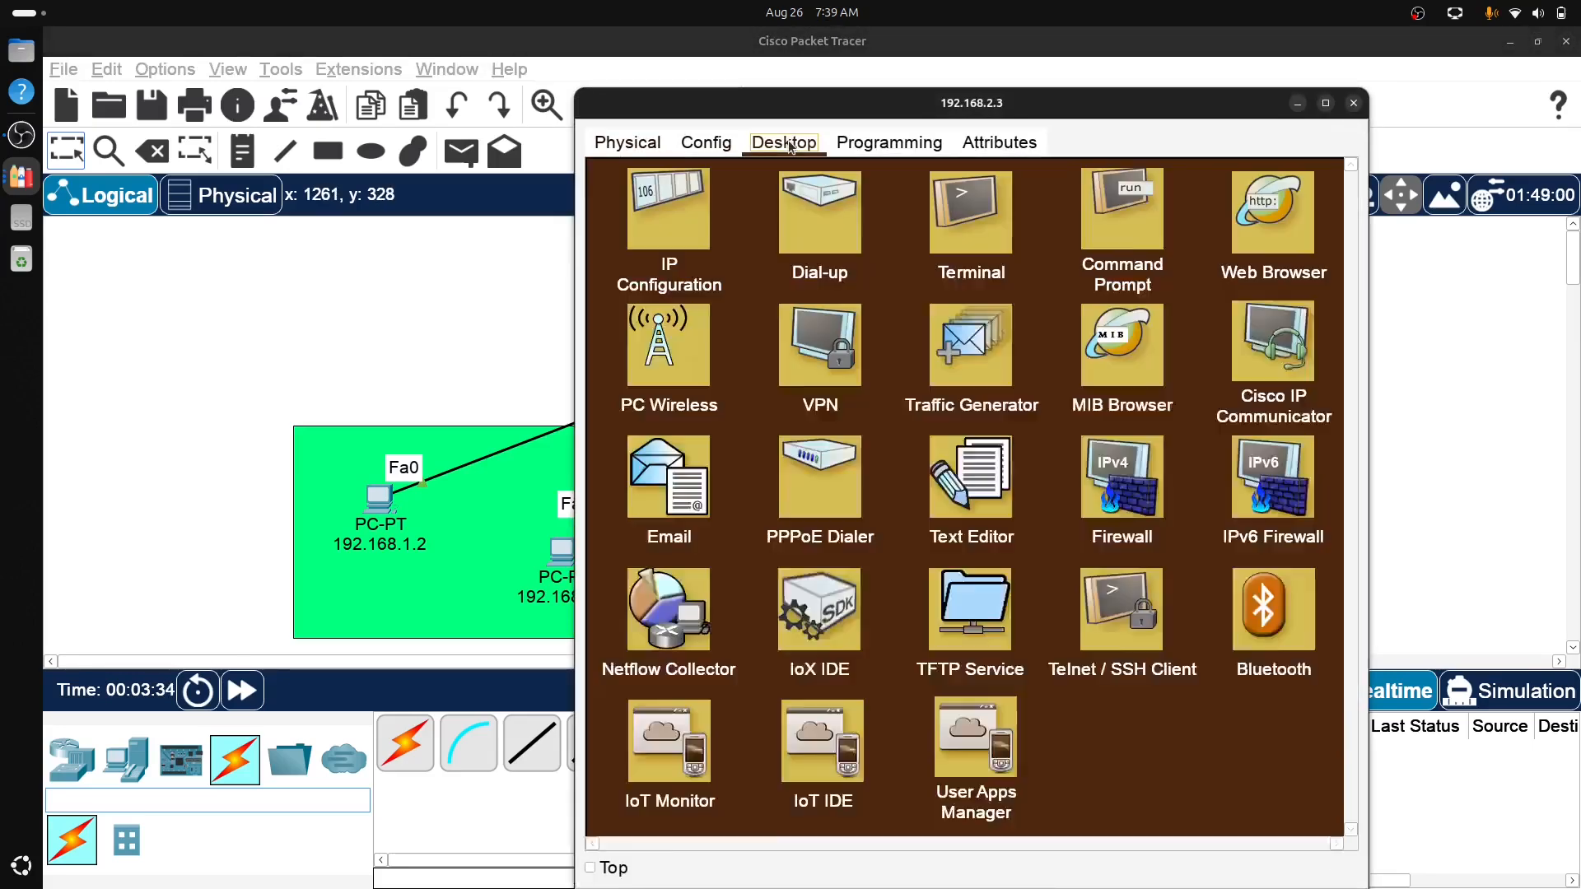
left_click(684, 228)
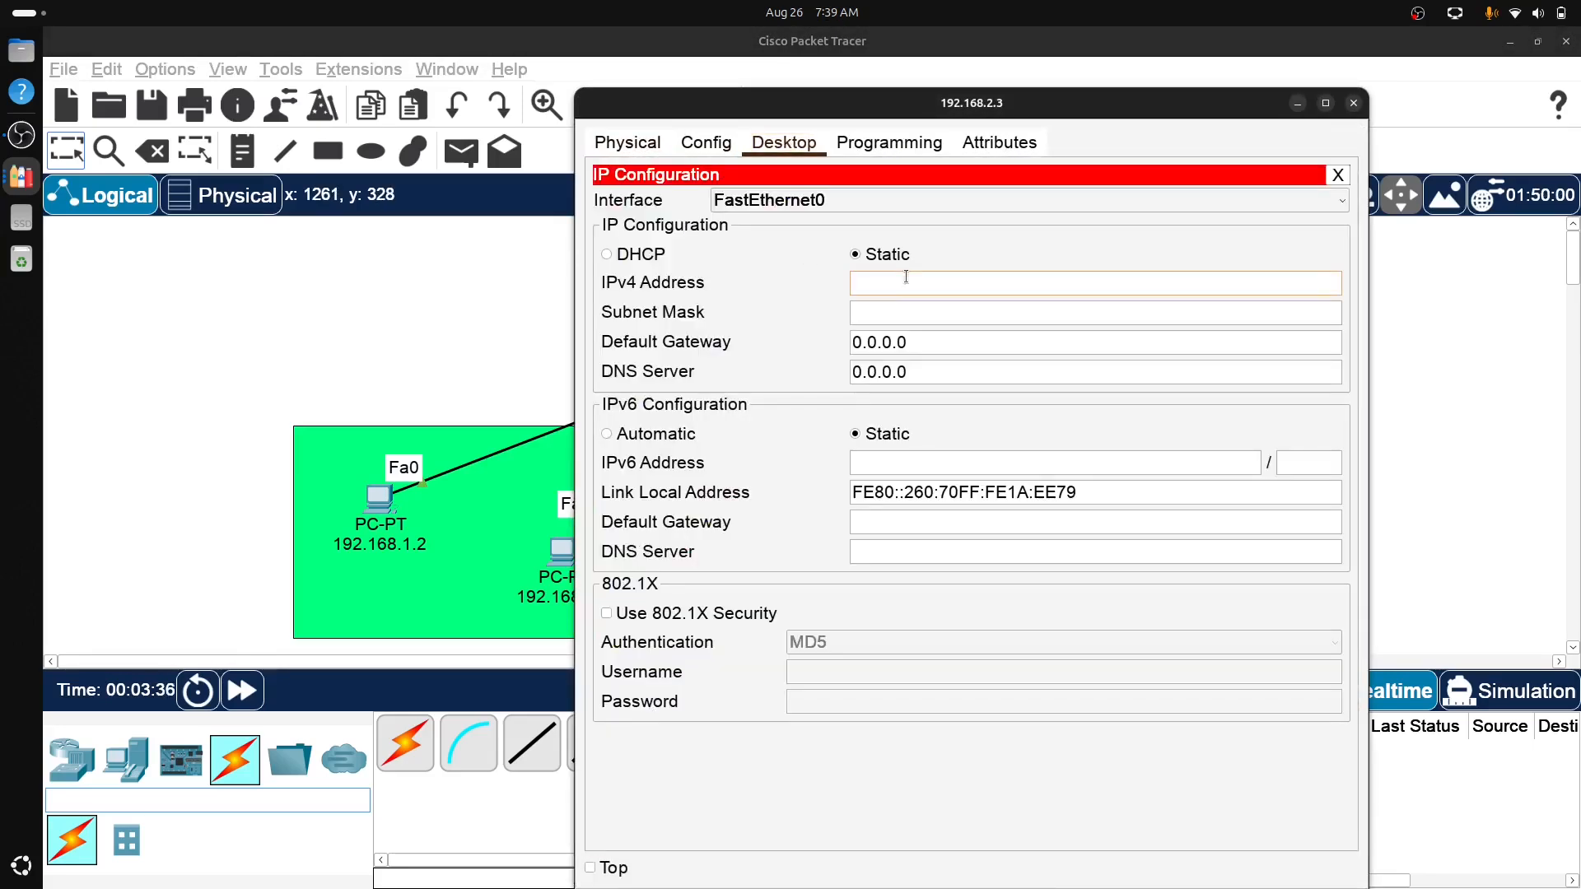
key("ctrl+v")
key("Tab")
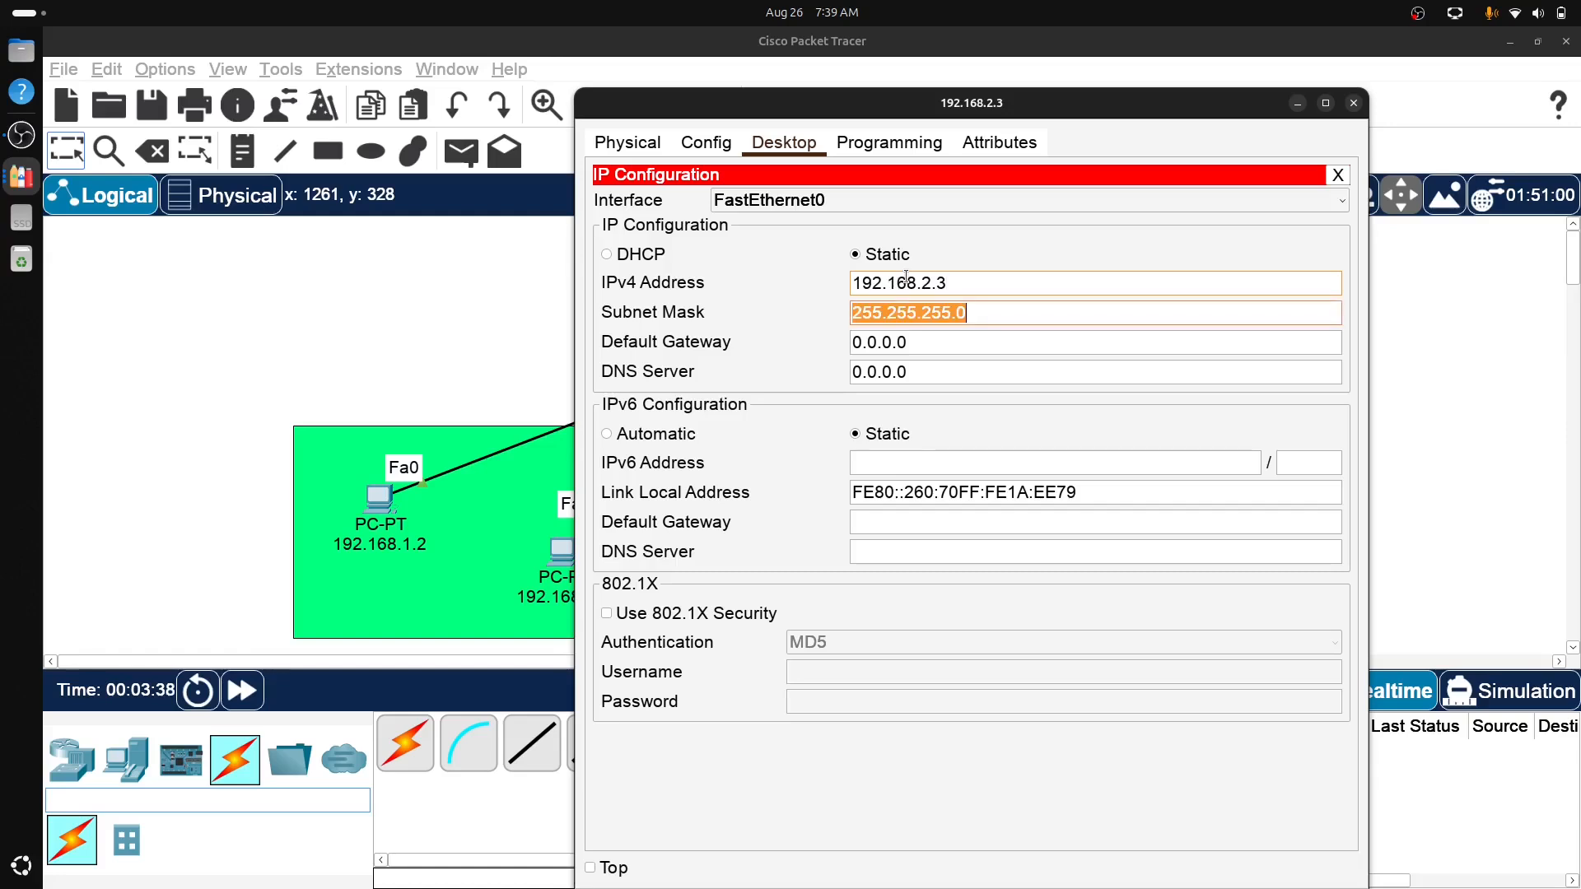
- Set the default gateway of the PC labelled 192.168.2.3 to 192.168.2.1 and close its configuration window
key("Tab")
type("198")
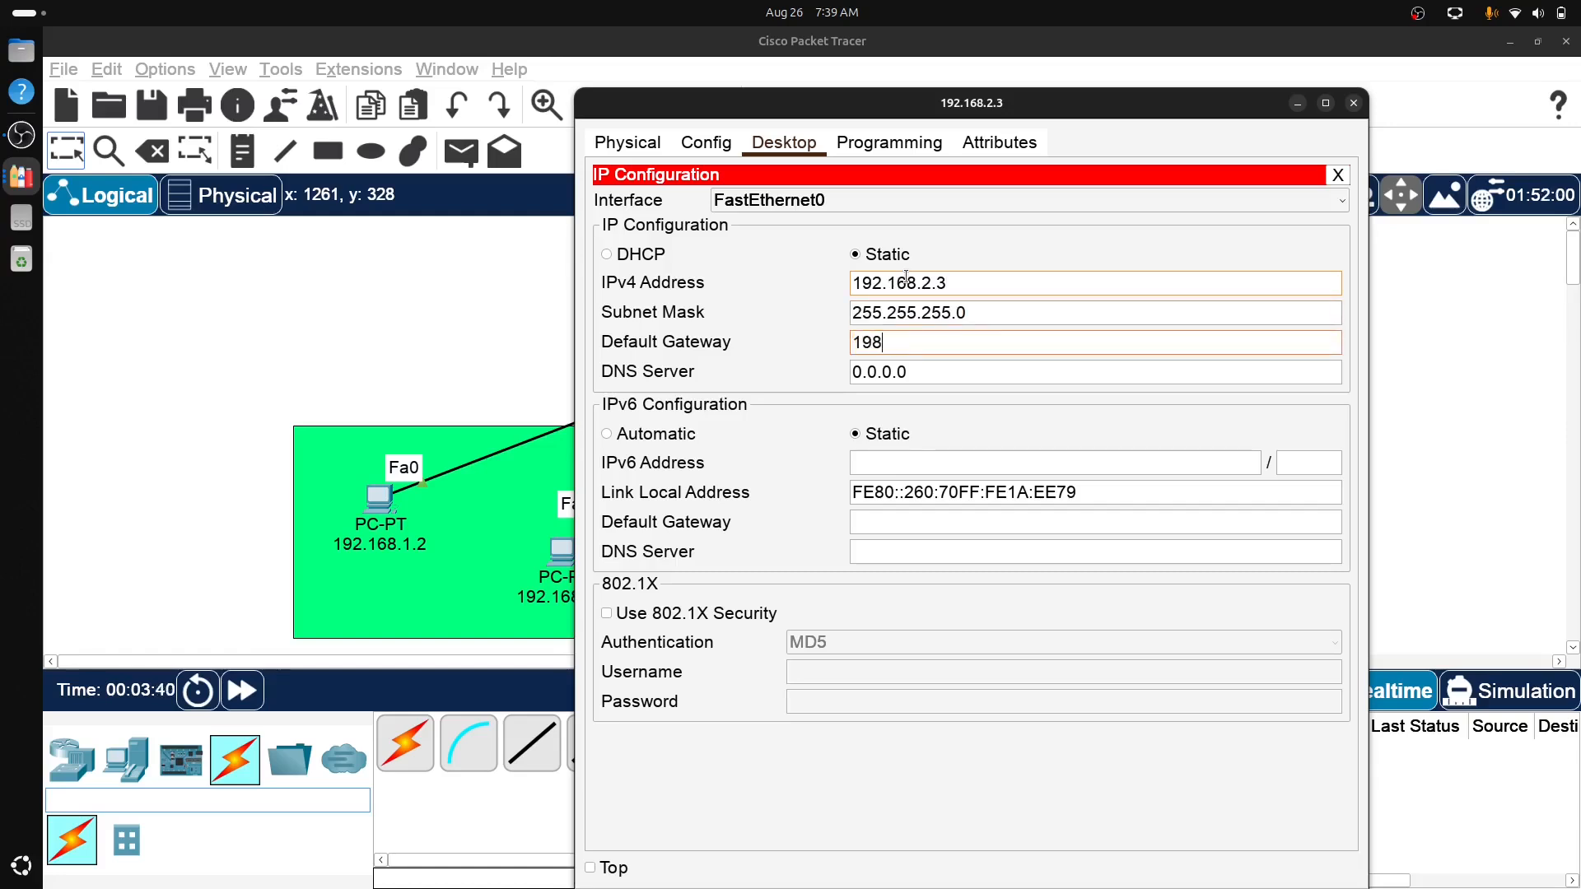
key("BackSpace")
type("2.168.2.1")
left_click(1353, 102)
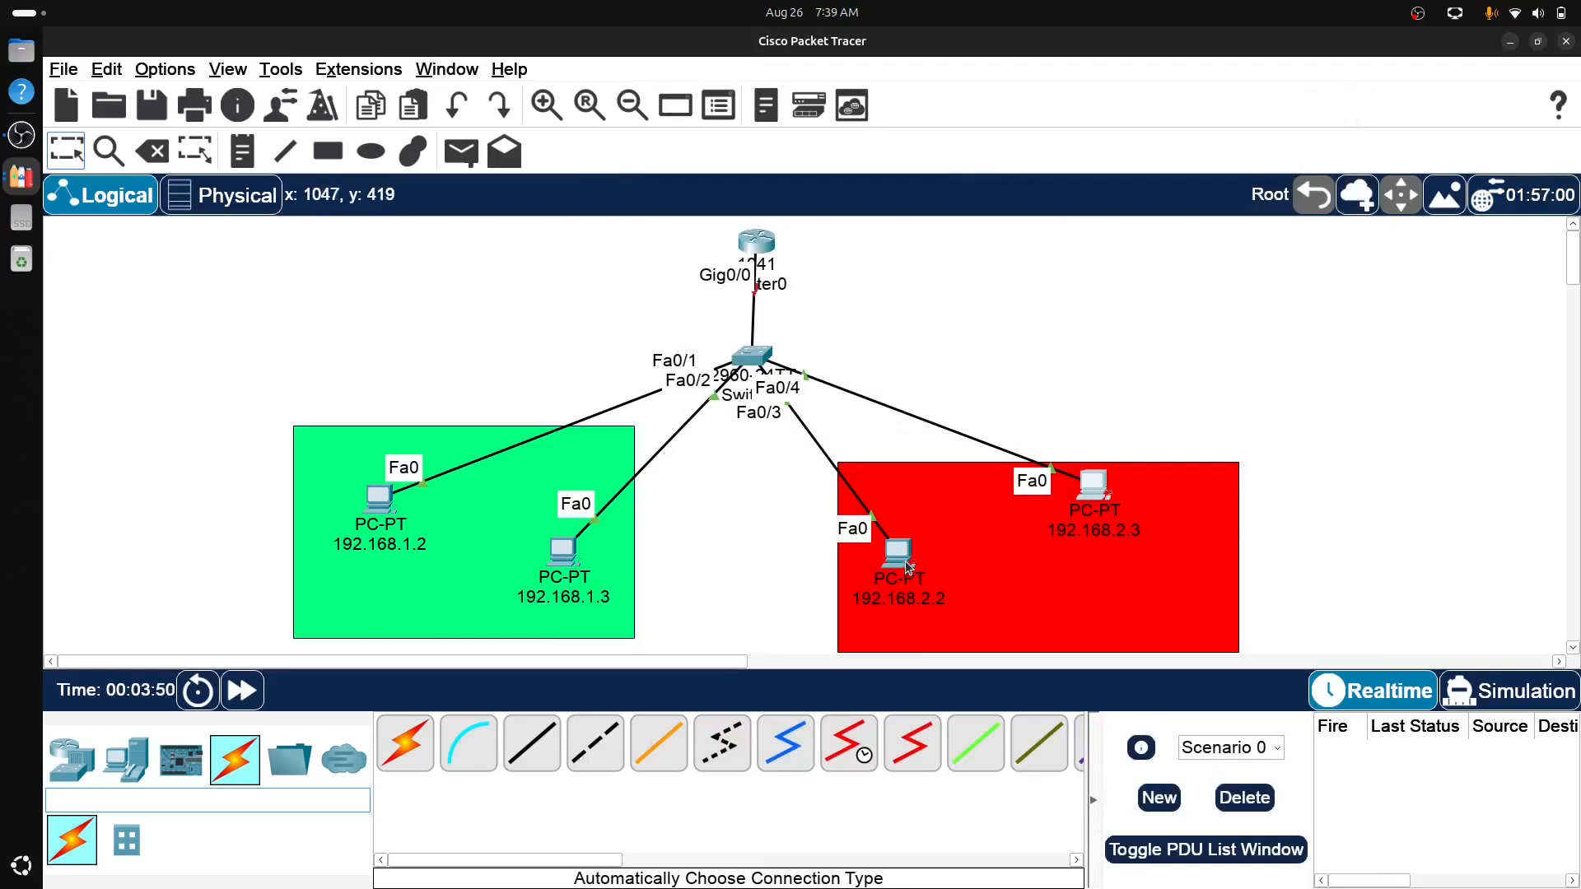
- Move the PC labelled 192.168.2.2 further inside the red area and shift the PC labelled 192.168.1.3 slightly up in the green area
left_click_drag(898, 556, 959, 546)
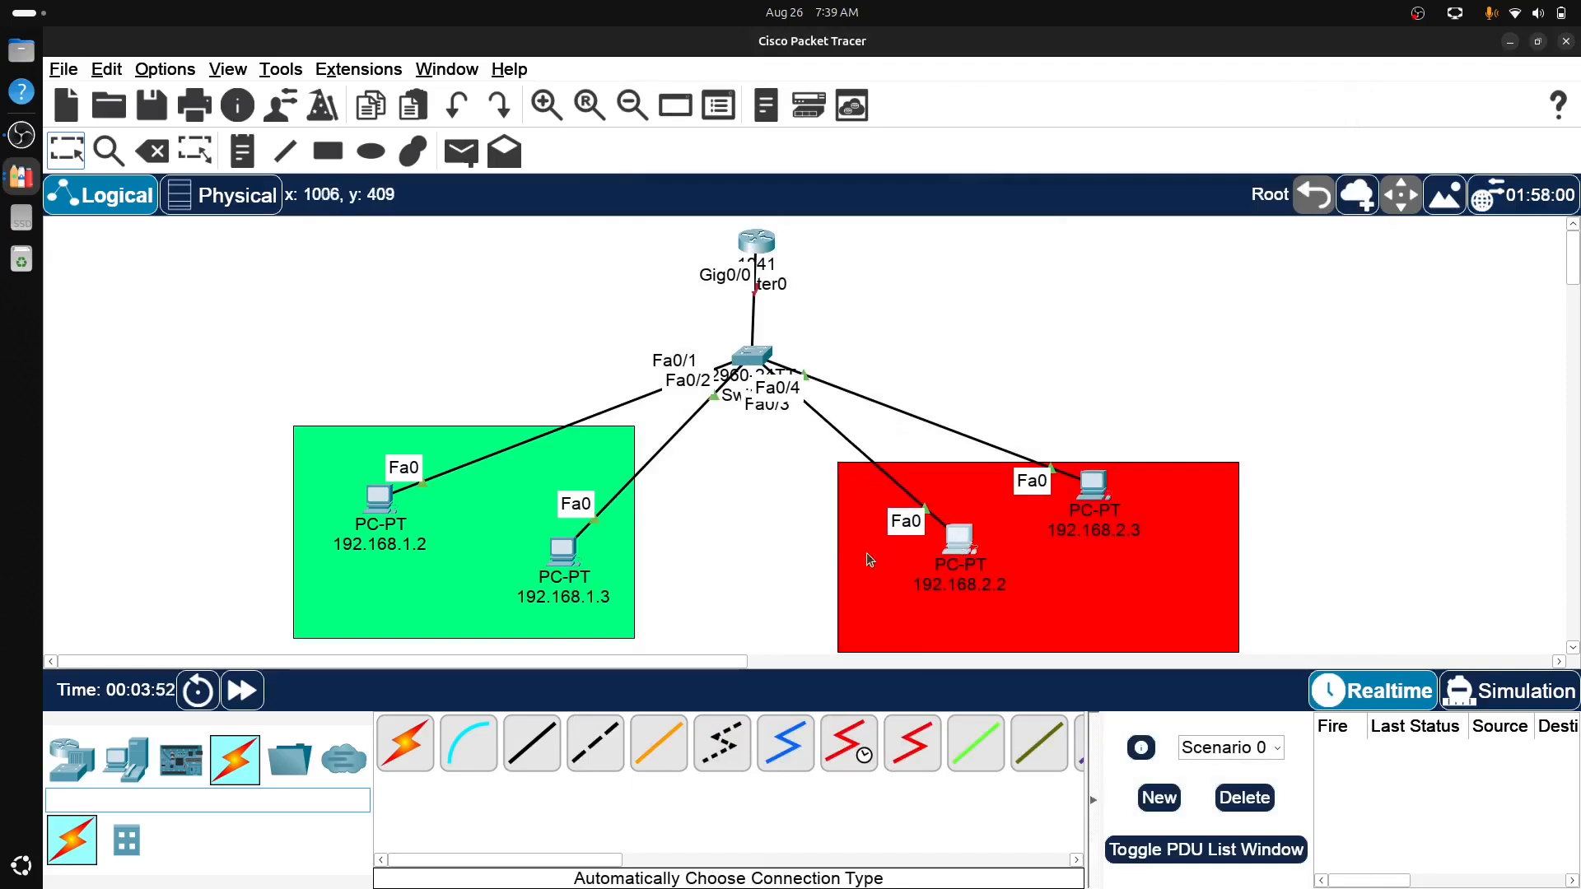
left_click_drag(564, 553, 548, 533)
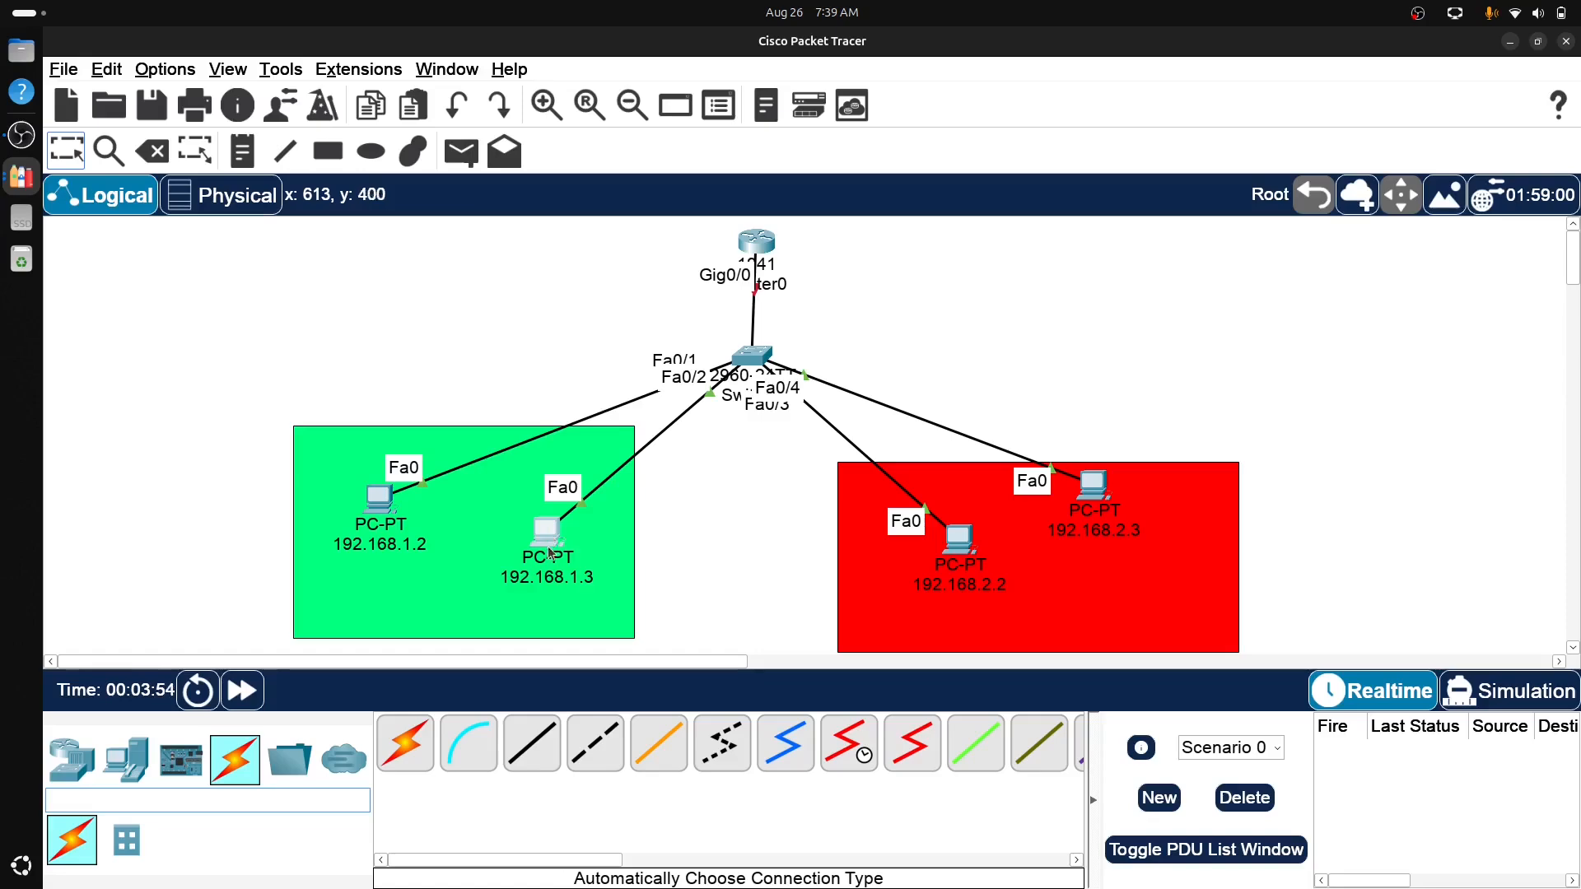
left_click(354, 564)
left_click(374, 532)
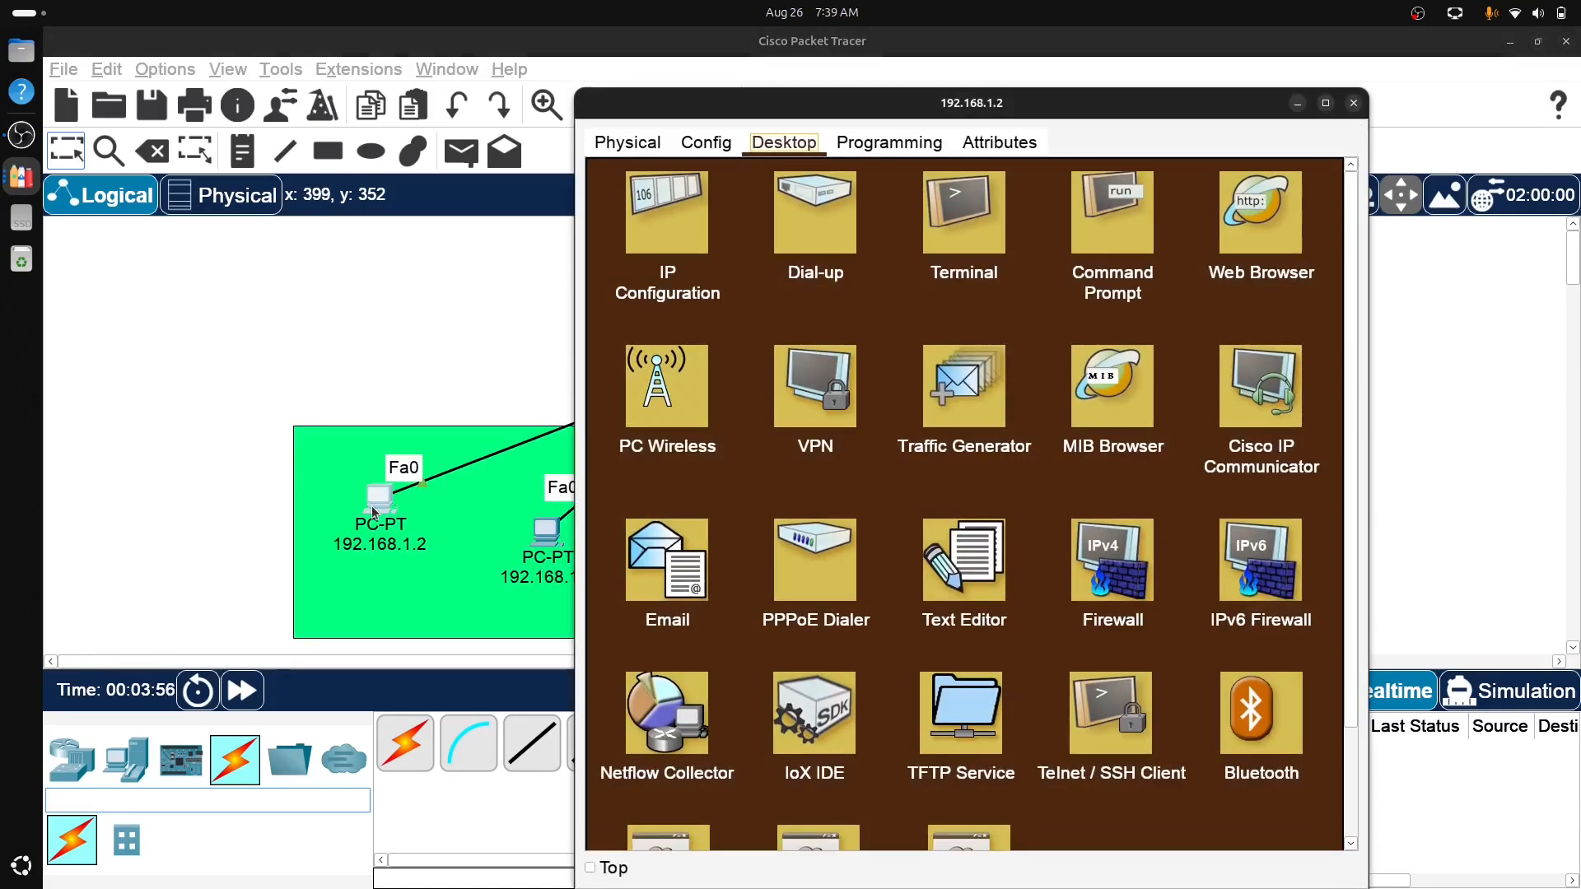
left_click(1153, 227)
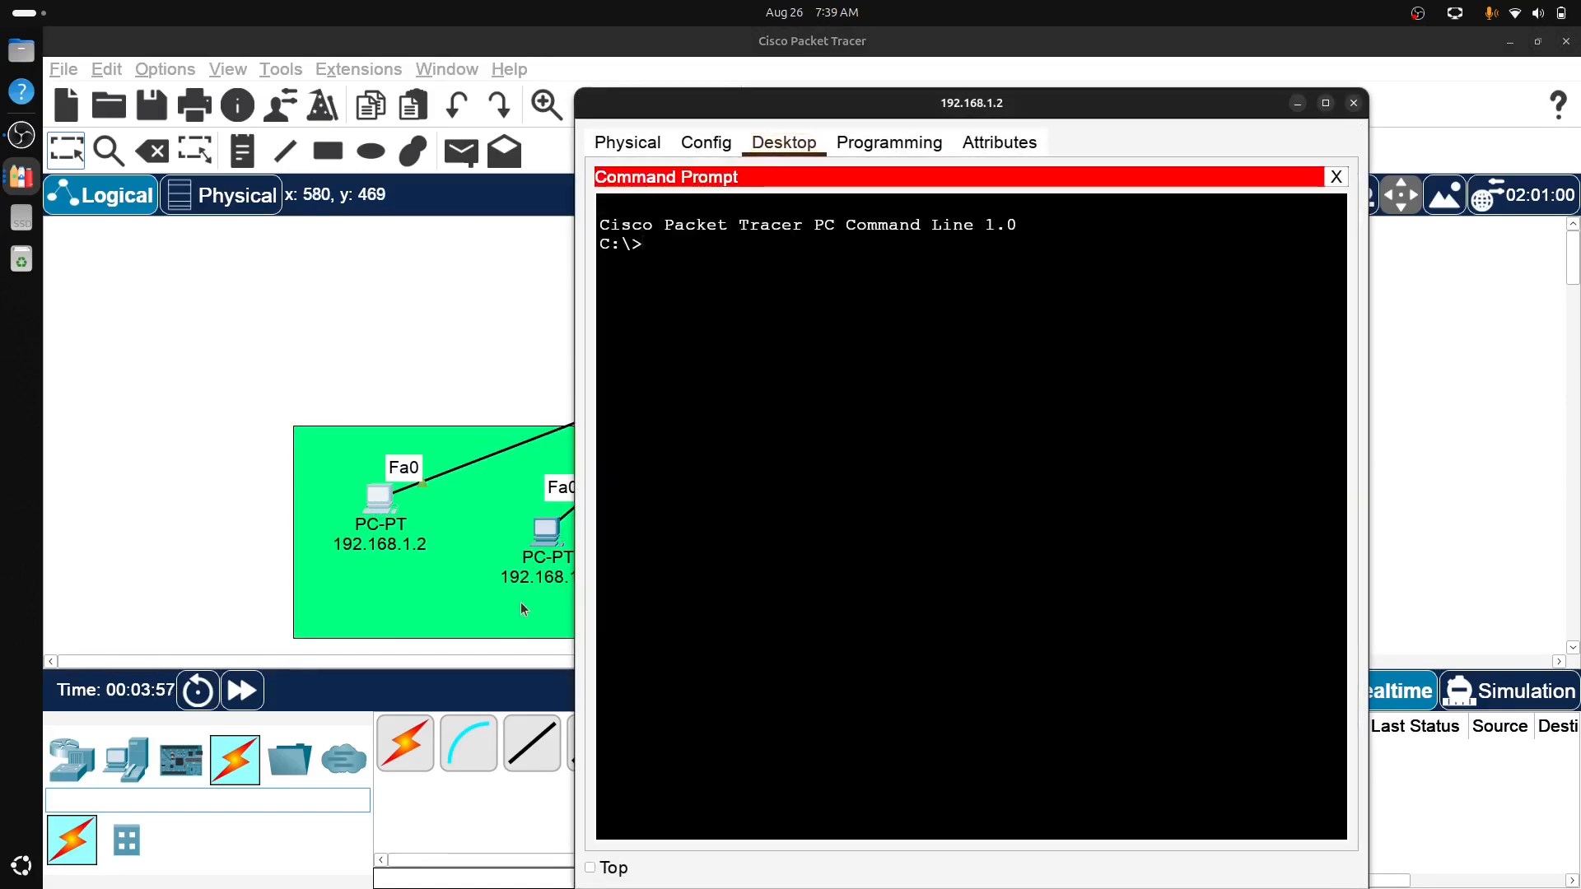
left_click(1353, 103)
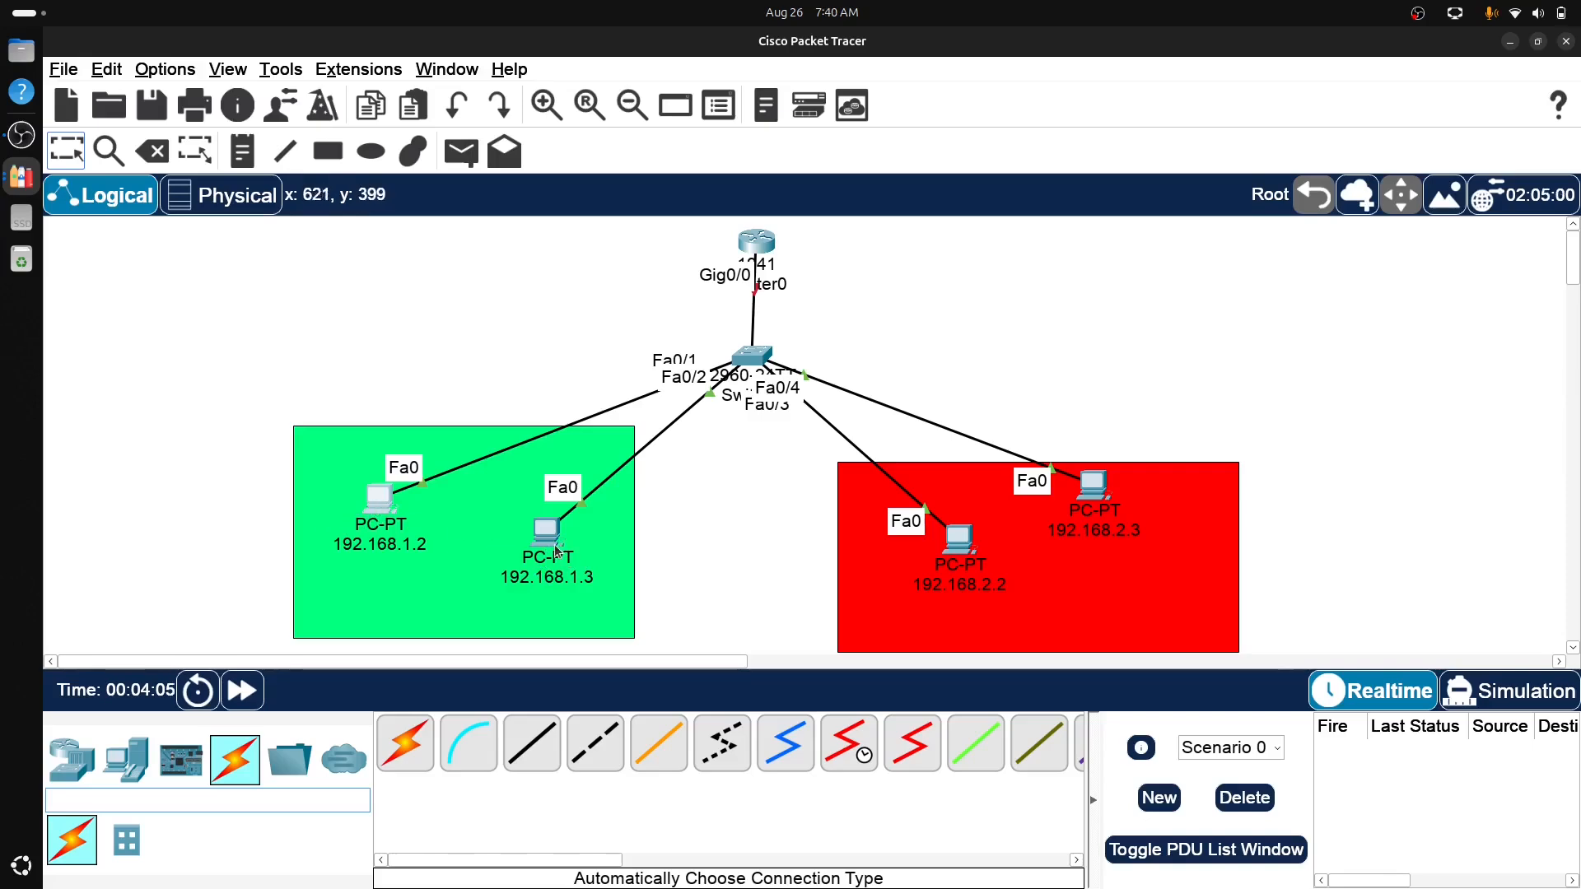
- Ping 192.168.1.3 from the Command Prompt of the PC labelled 192.168.1.2, and close the PC's window
left_click(379, 505)
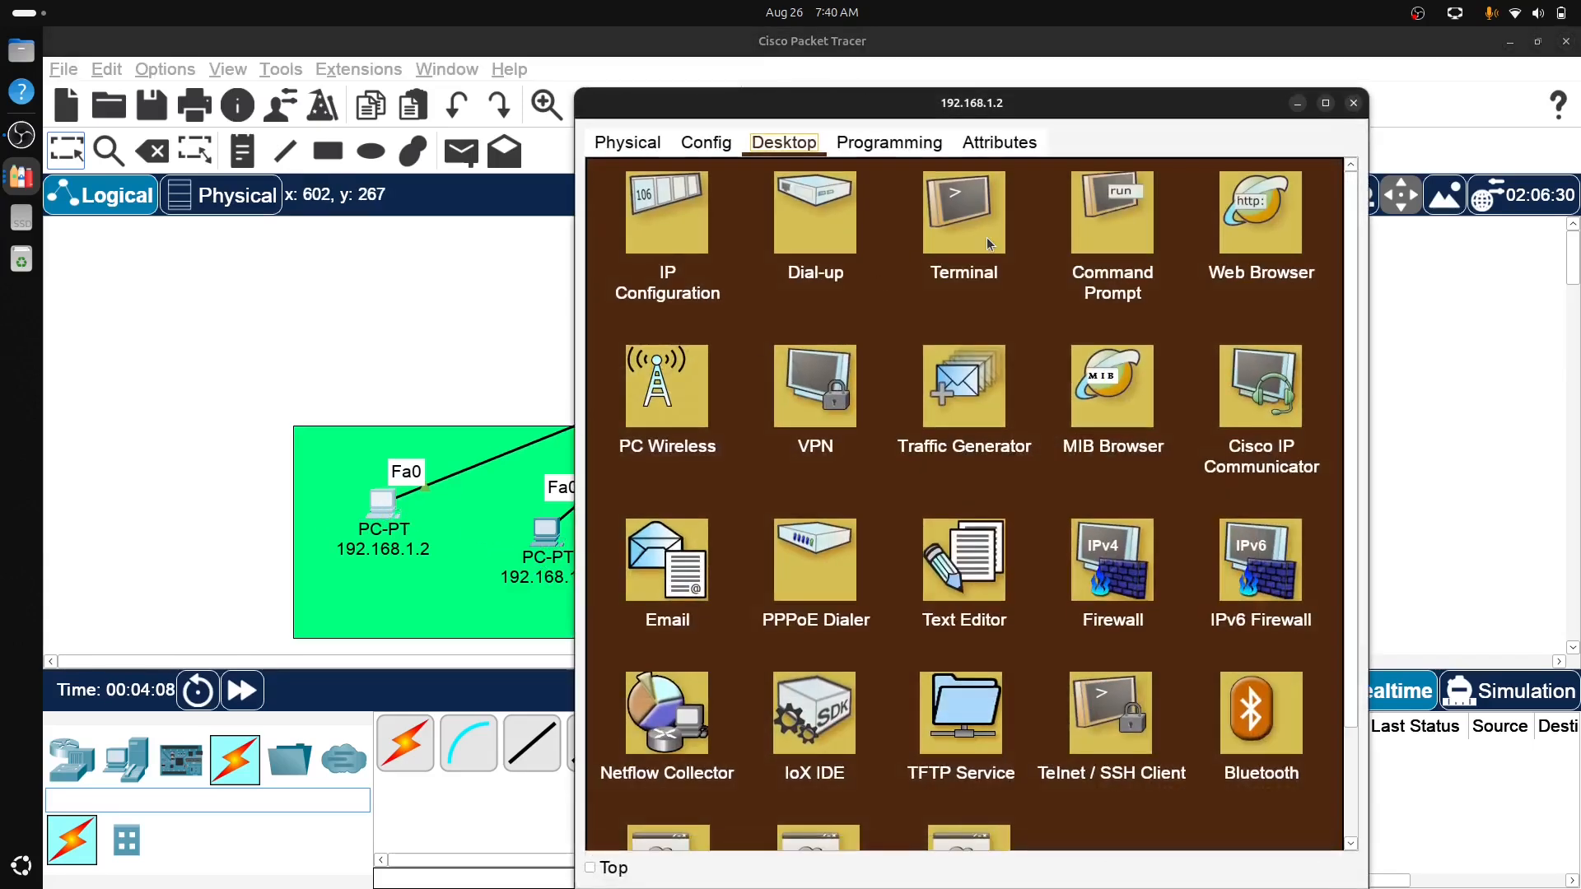
left_click(1084, 216)
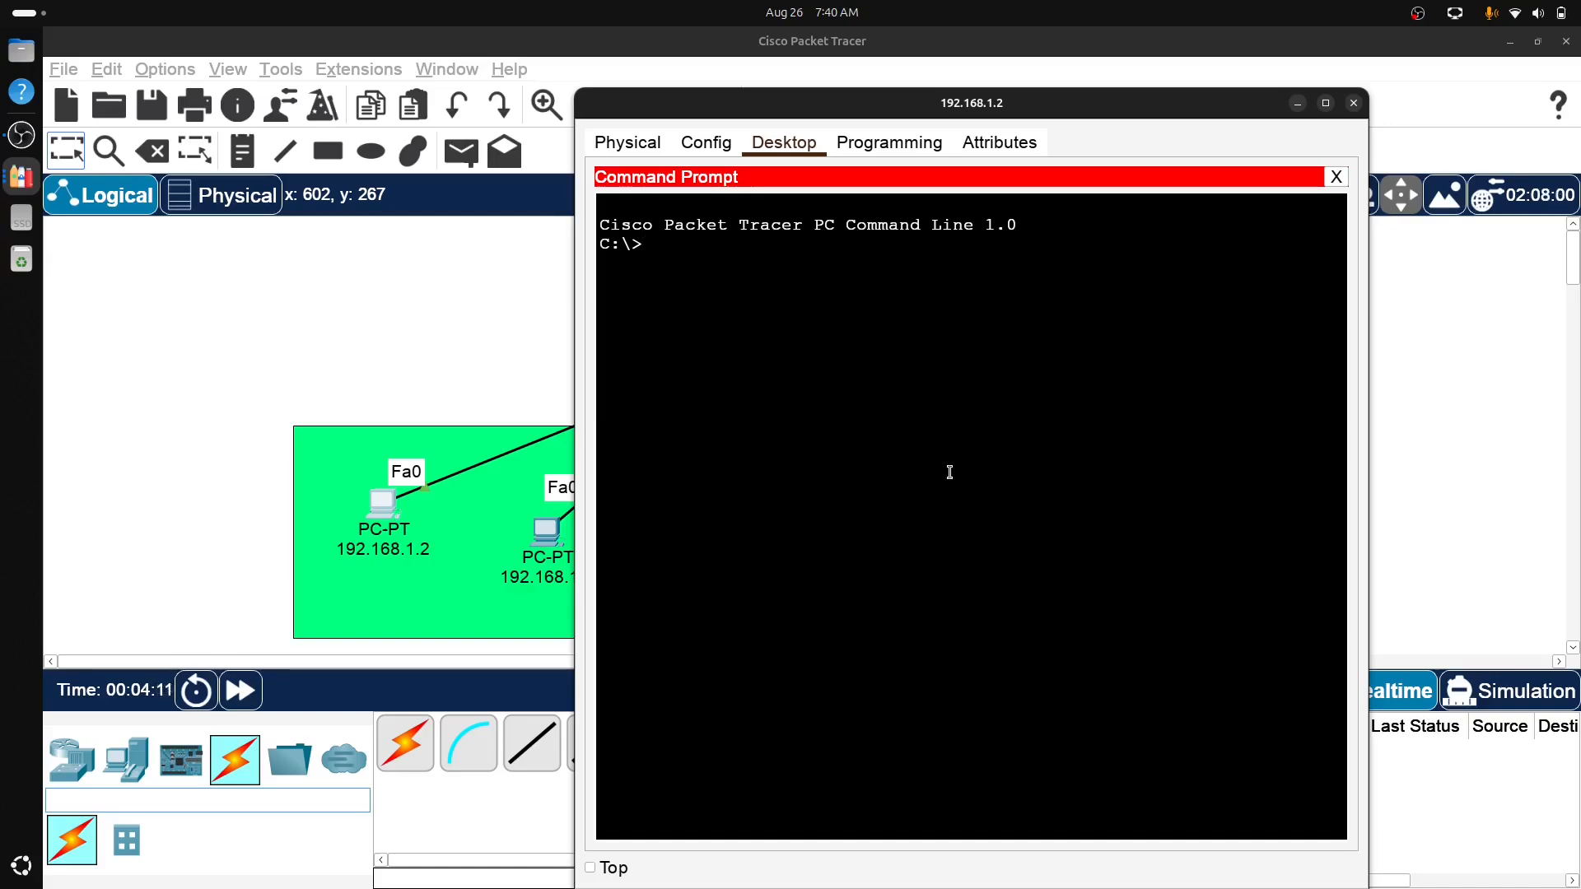
type("ping")
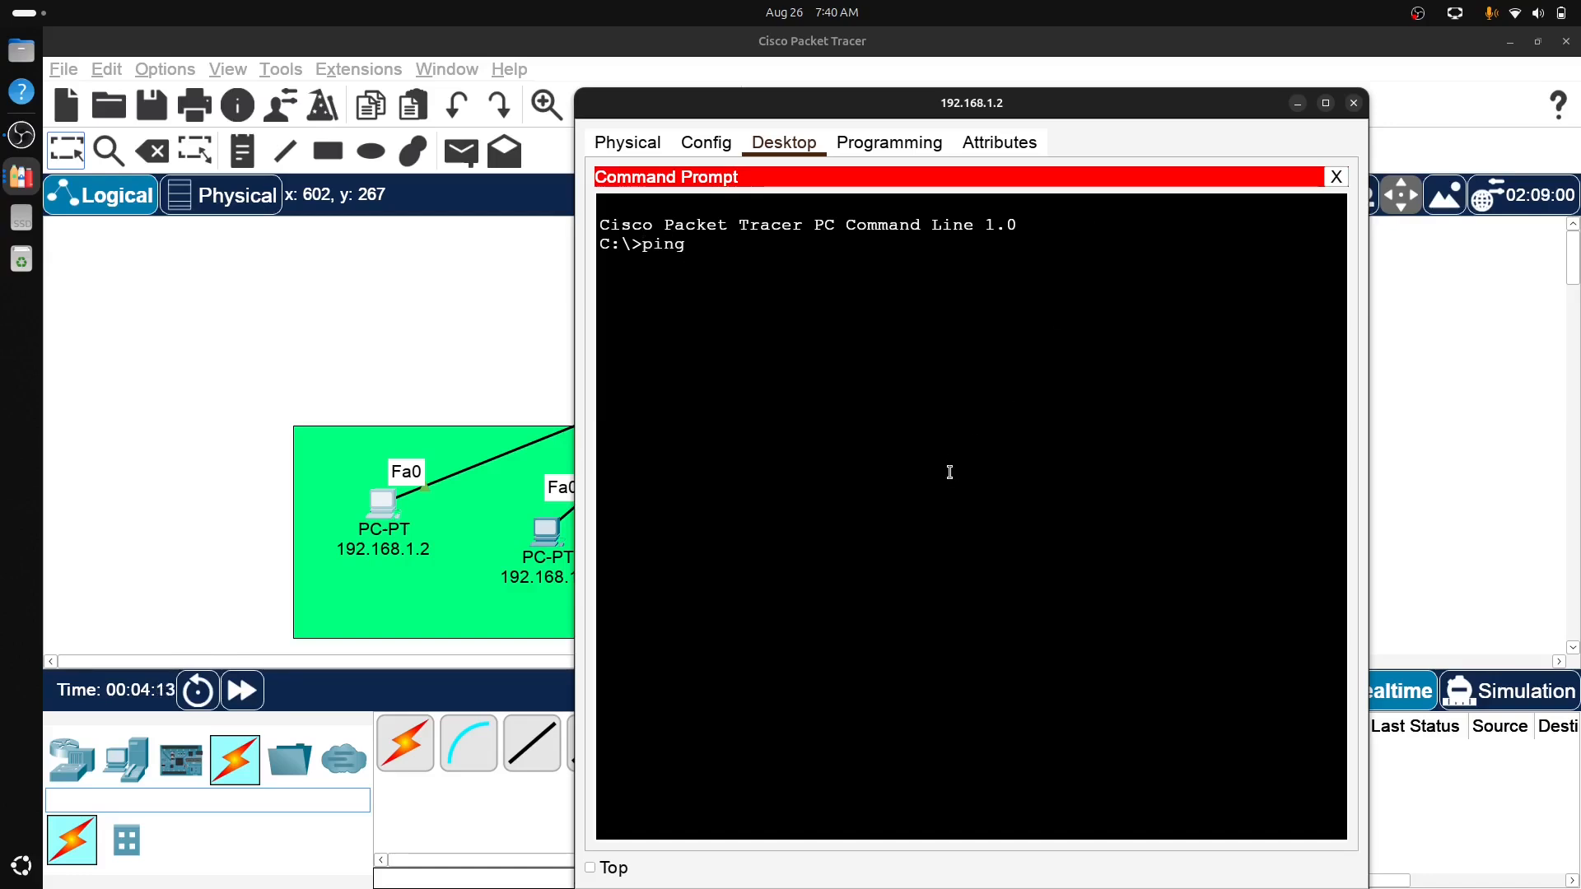
type(" 192.")
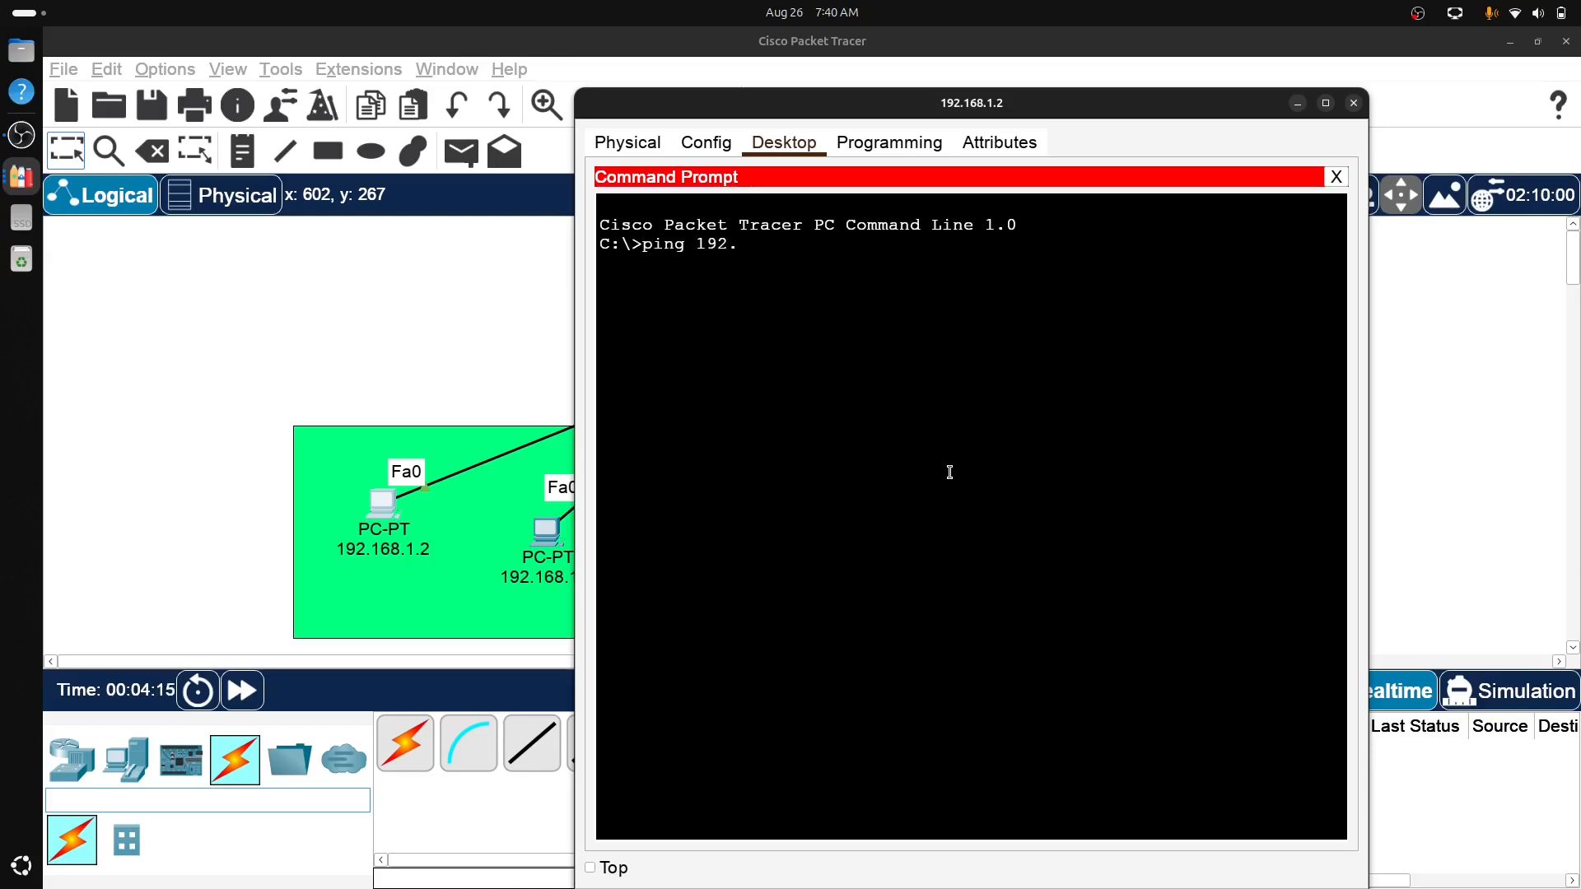
type("168.")
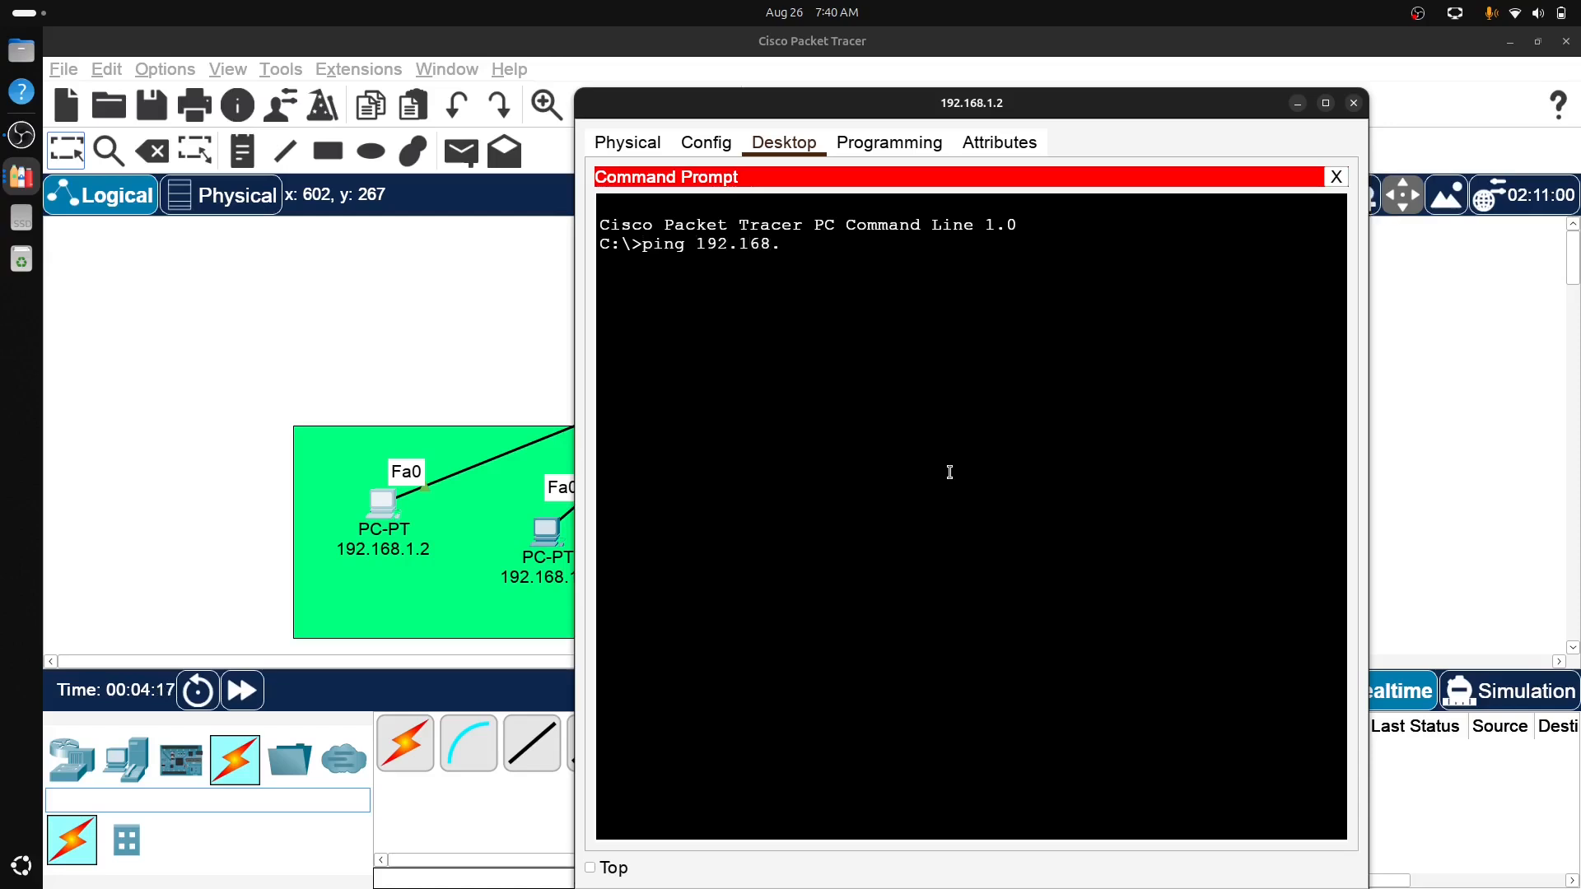
type("1.3")
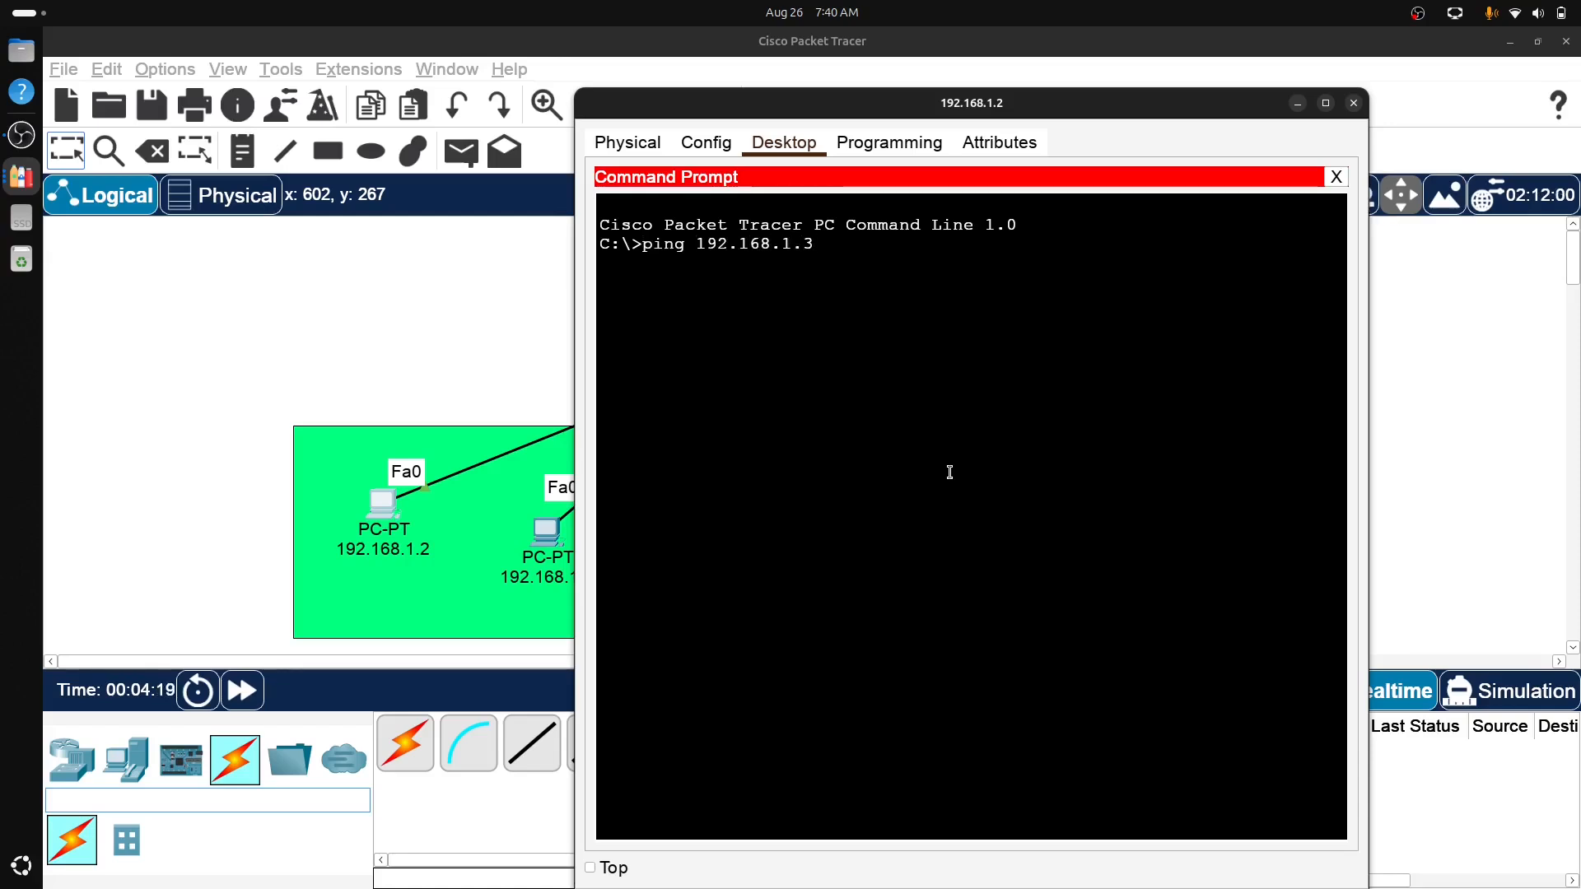
key("Return")
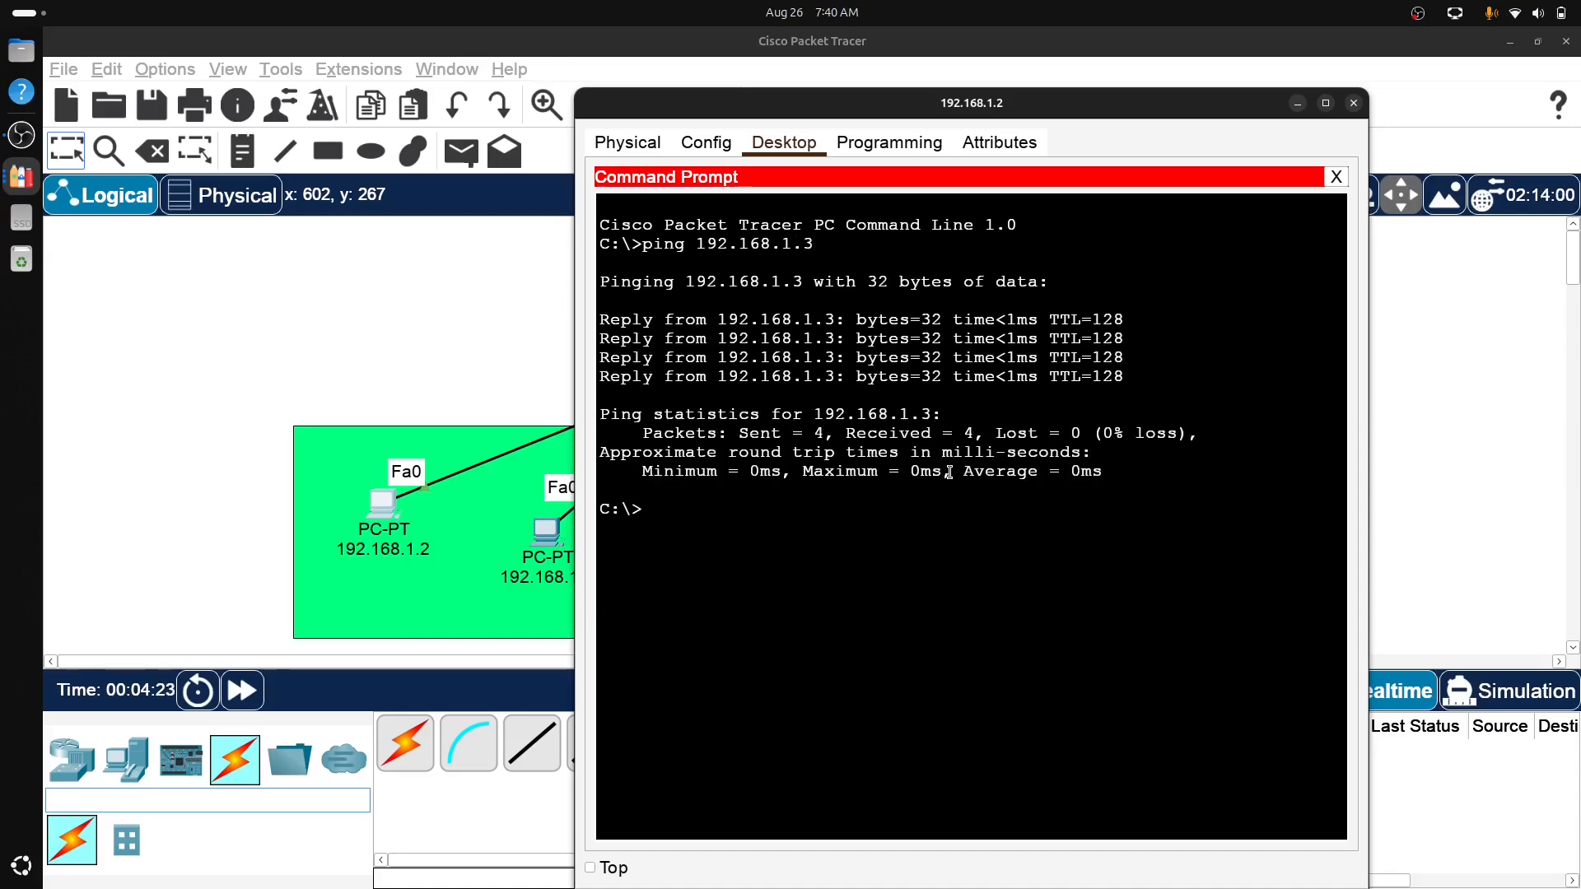
left_click(1353, 103)
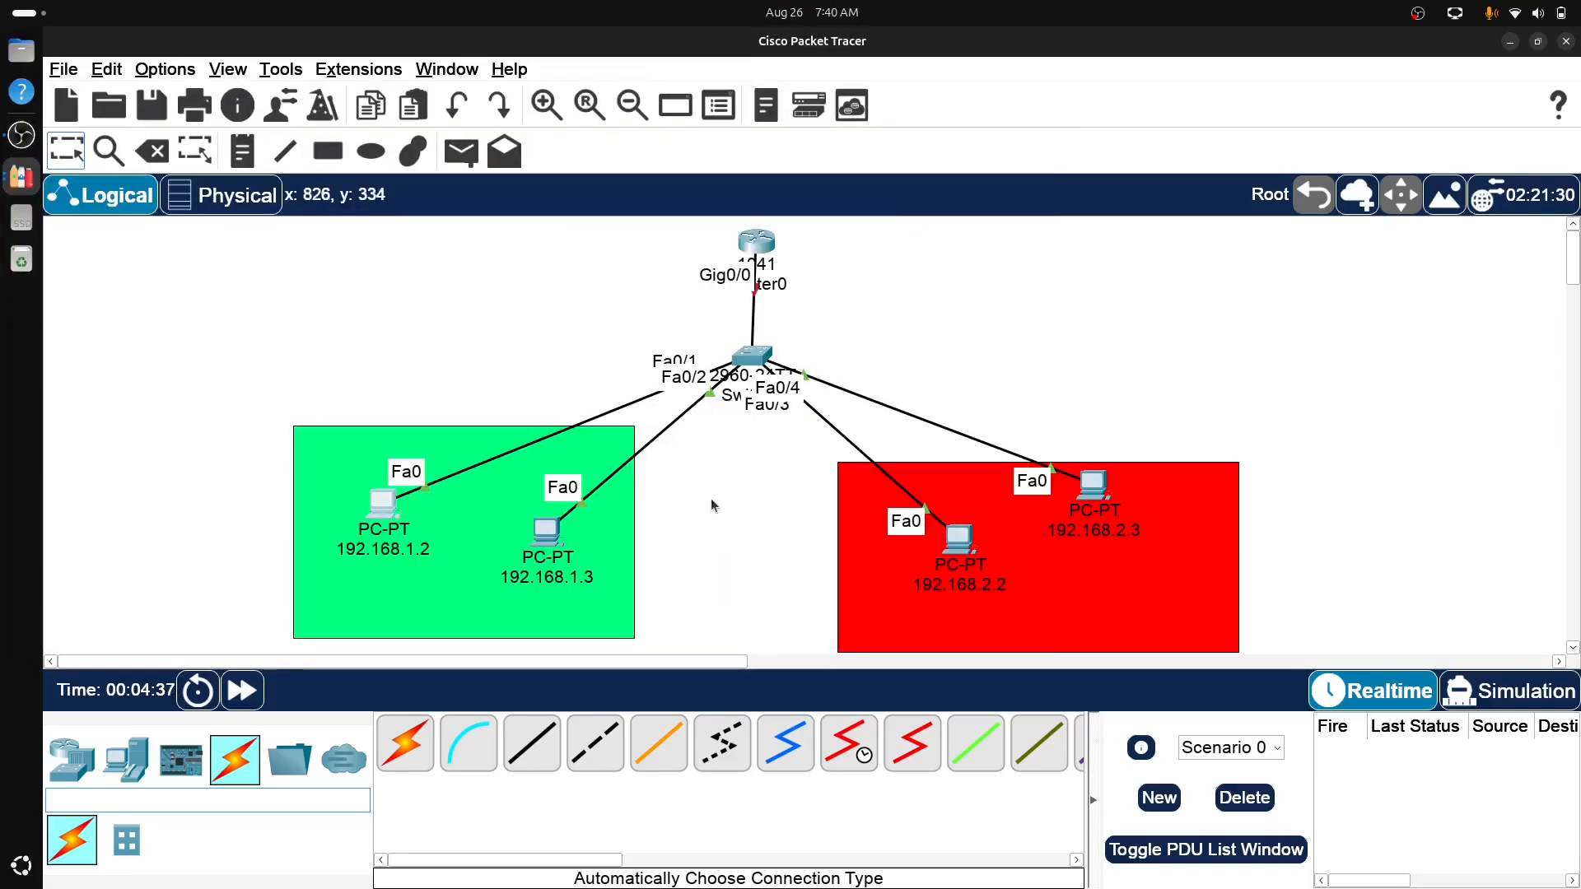
- Ping 192.168.2.3 in the red area from the Command Prompt of the PC labelled 192.168.1.2, and close the PC's window
left_click(385, 504)
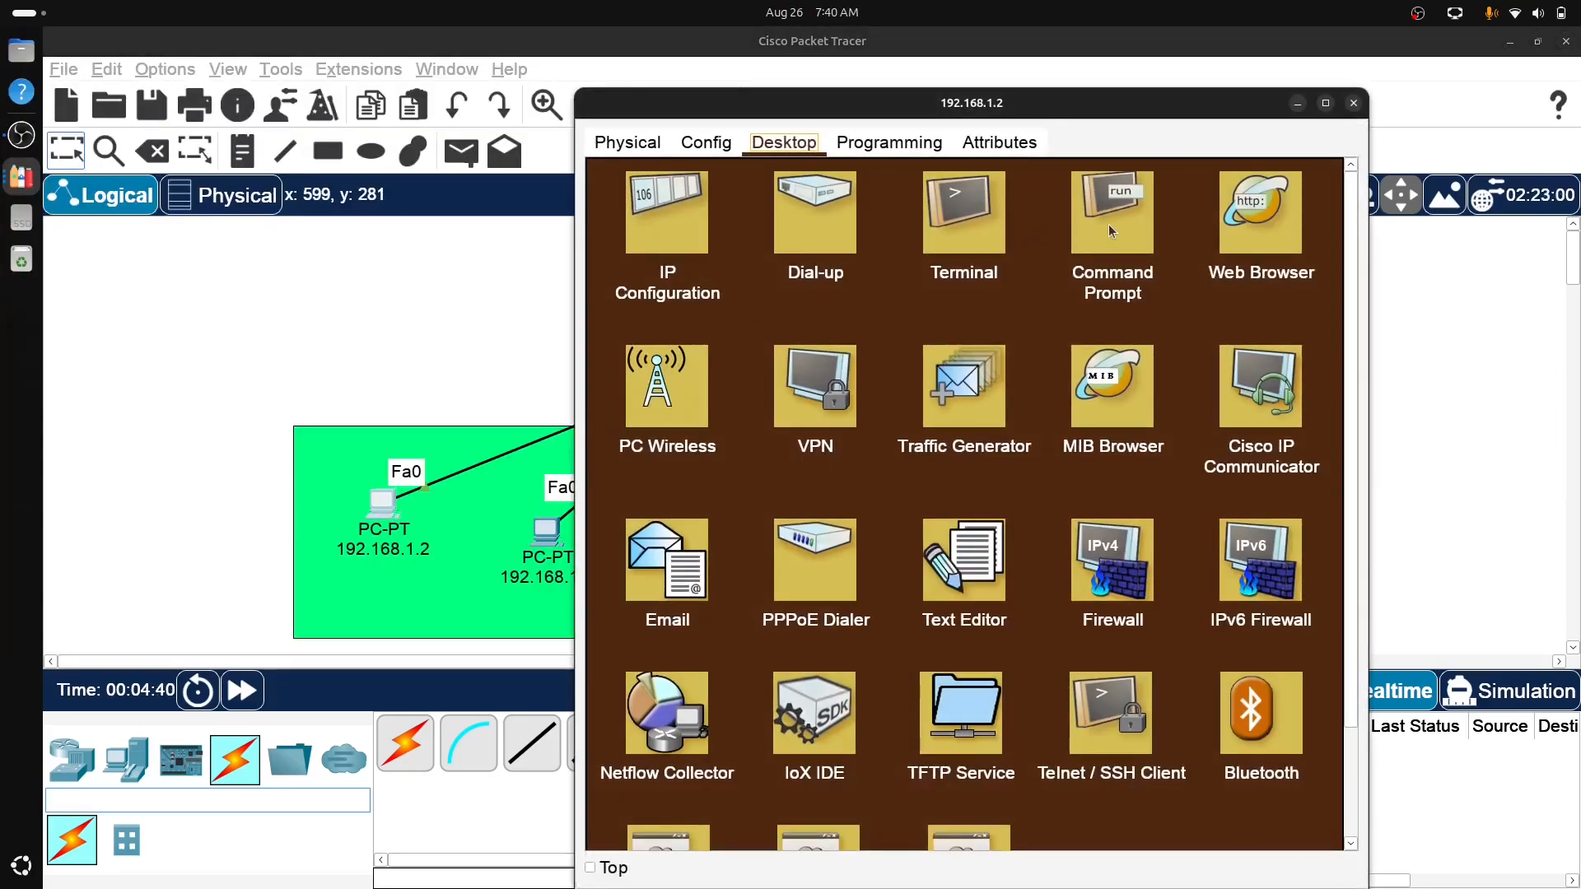
left_click(1108, 224)
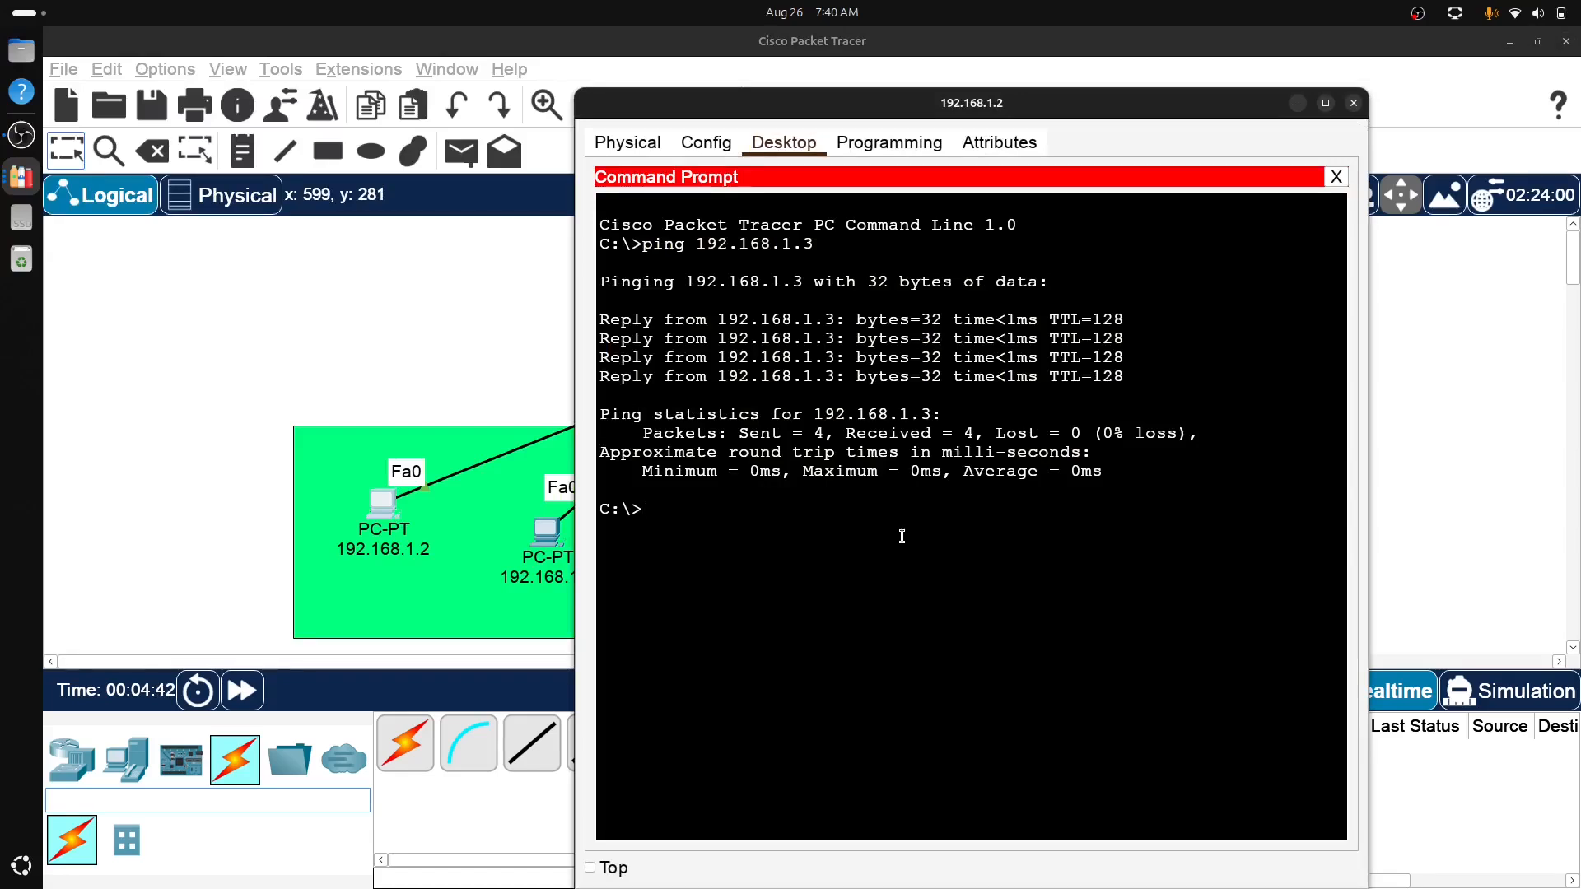
type("ping")
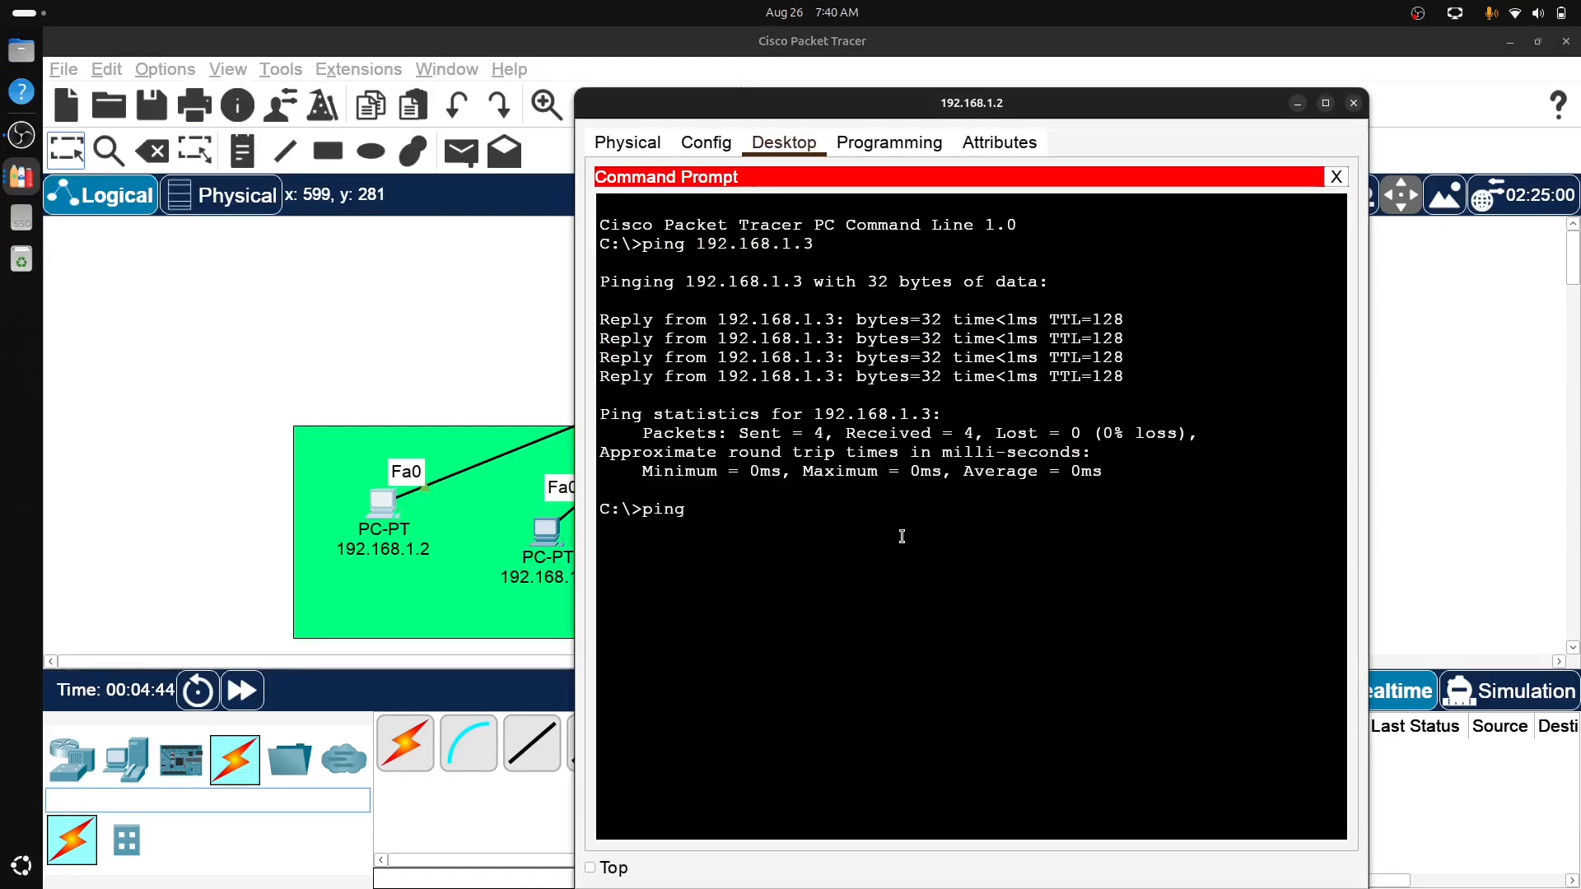
type(" 192.168.")
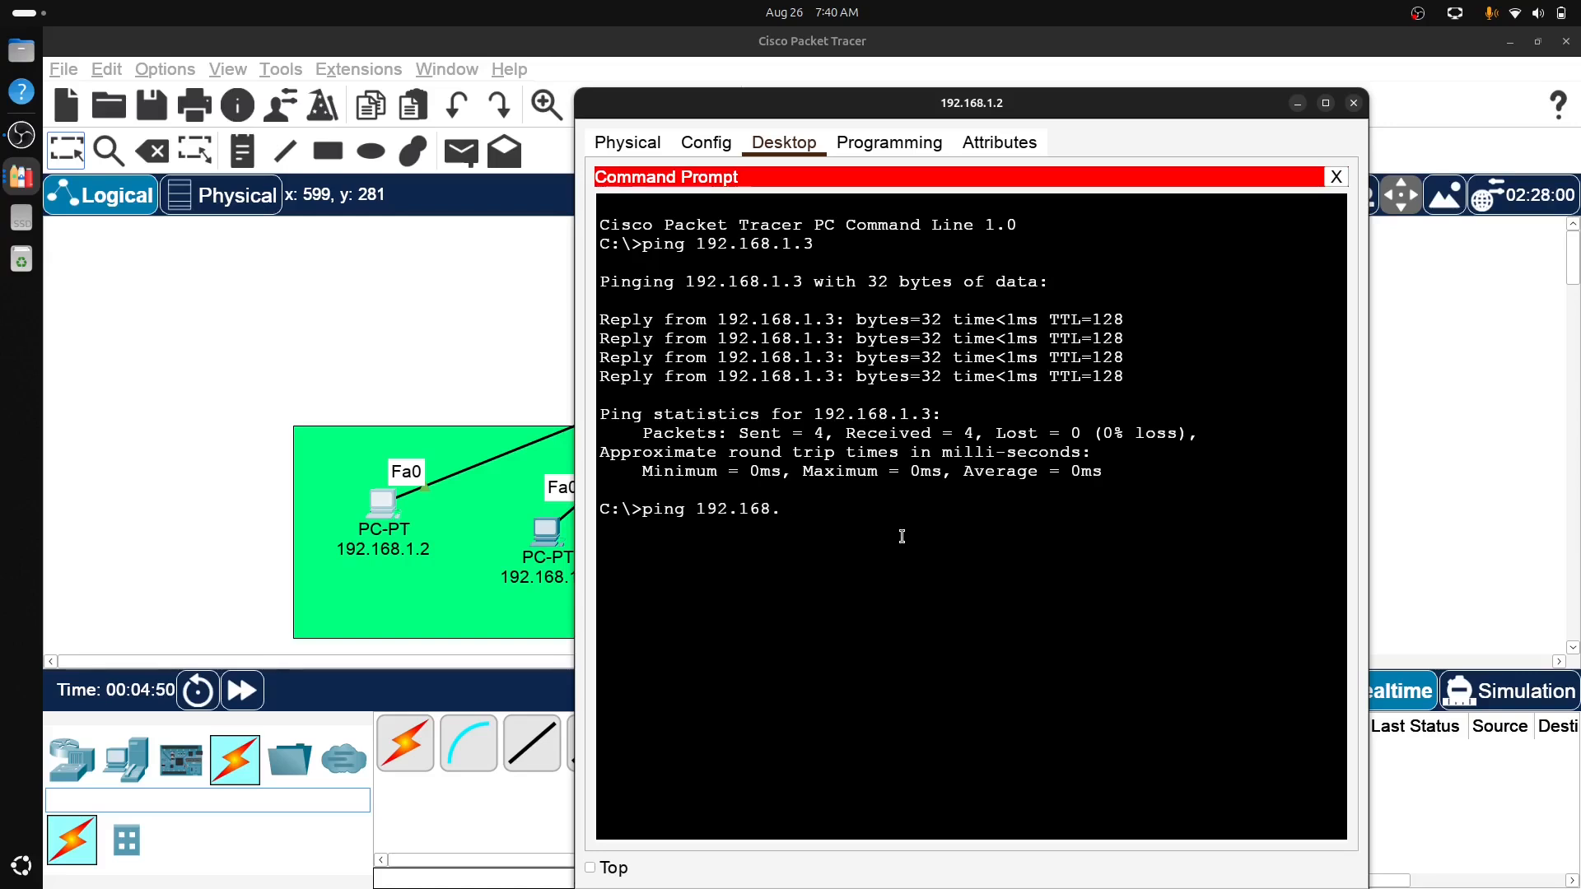
type("1")
type("2")
type(".3")
key("Return")
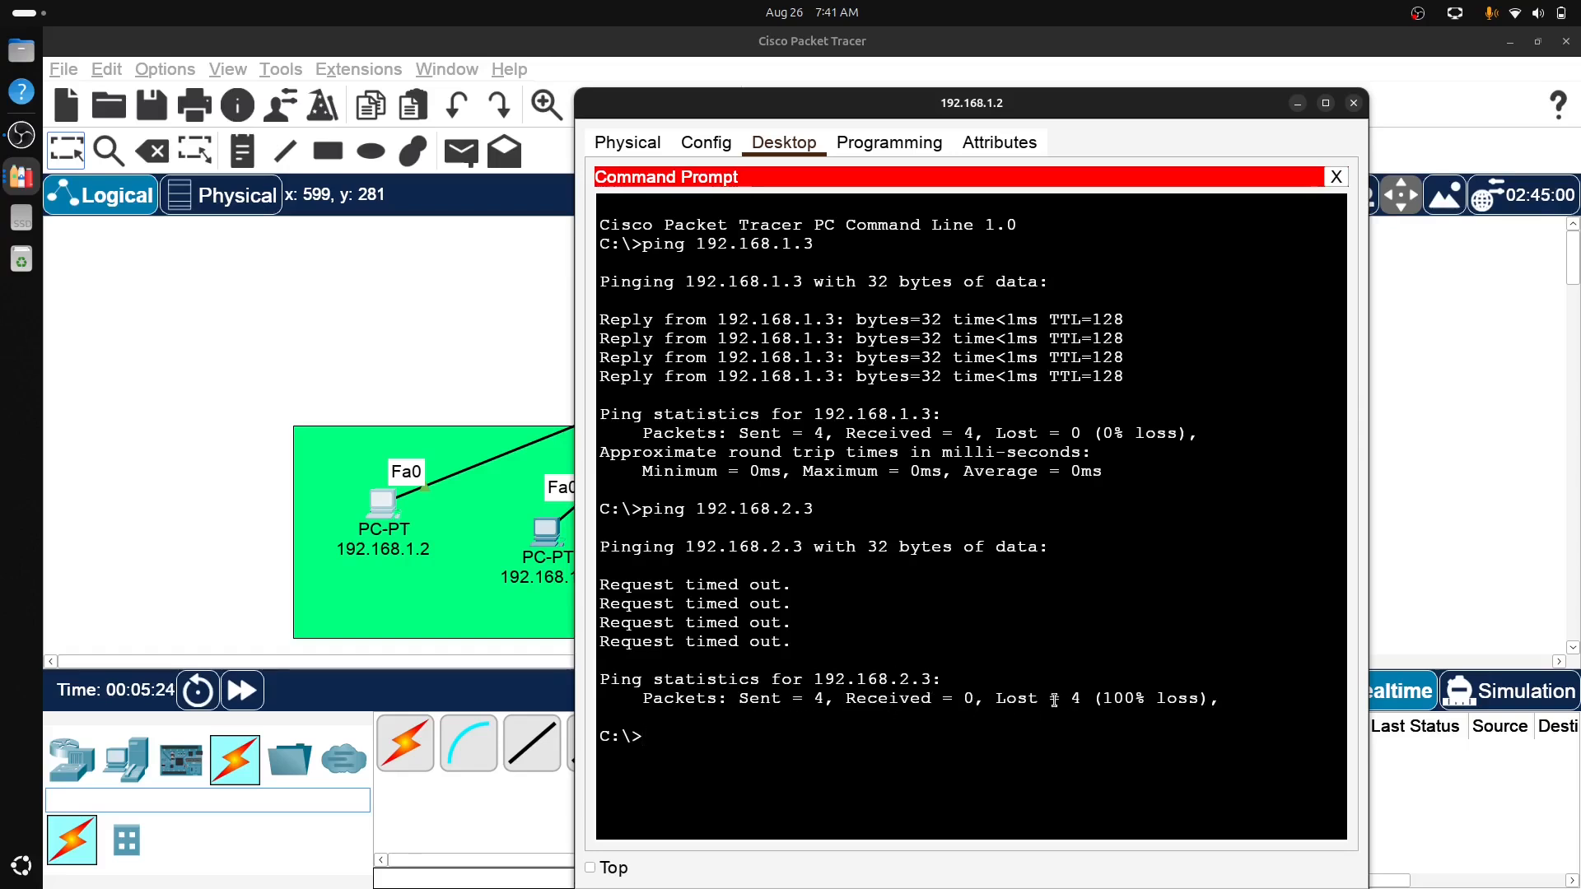
left_click(1353, 102)
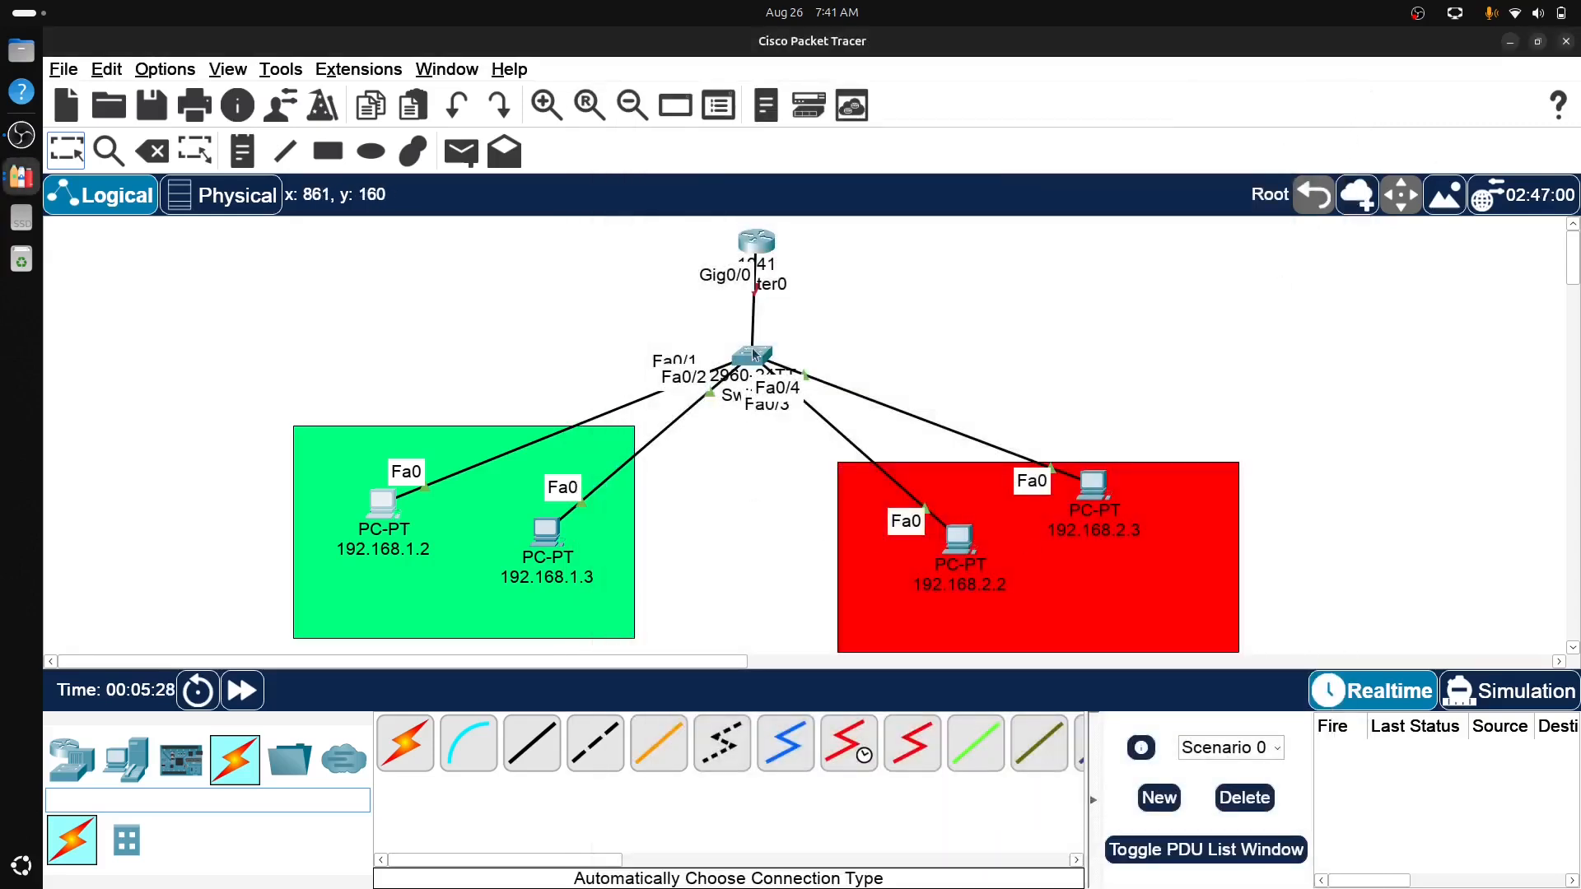
- Open the switch's IOS command line and enter privileged EXEC mode with en
left_click(755, 355)
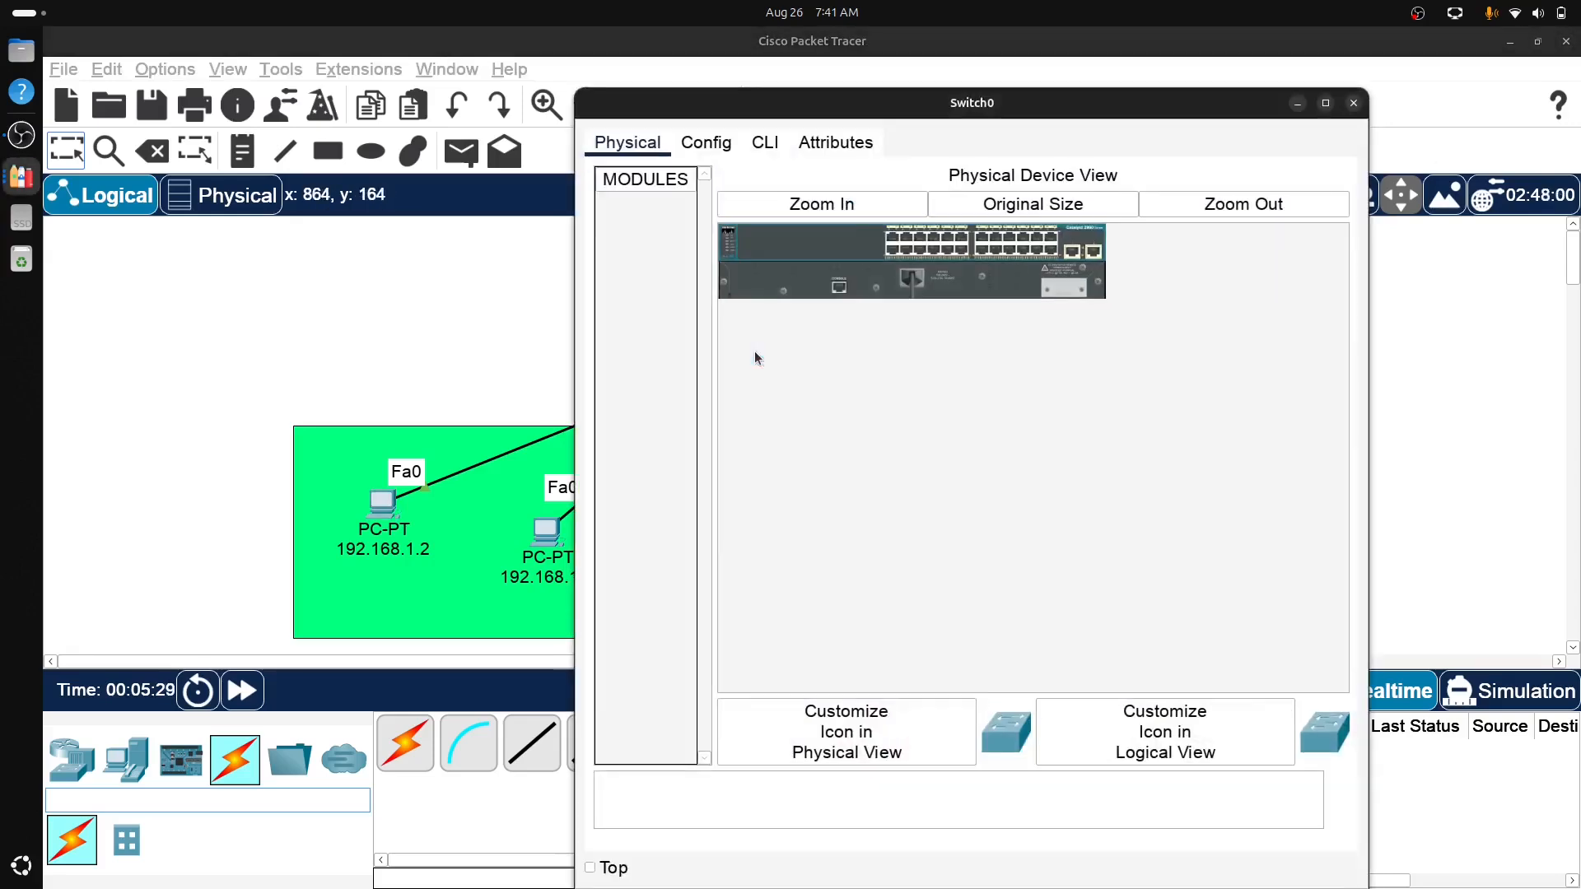
left_click(767, 143)
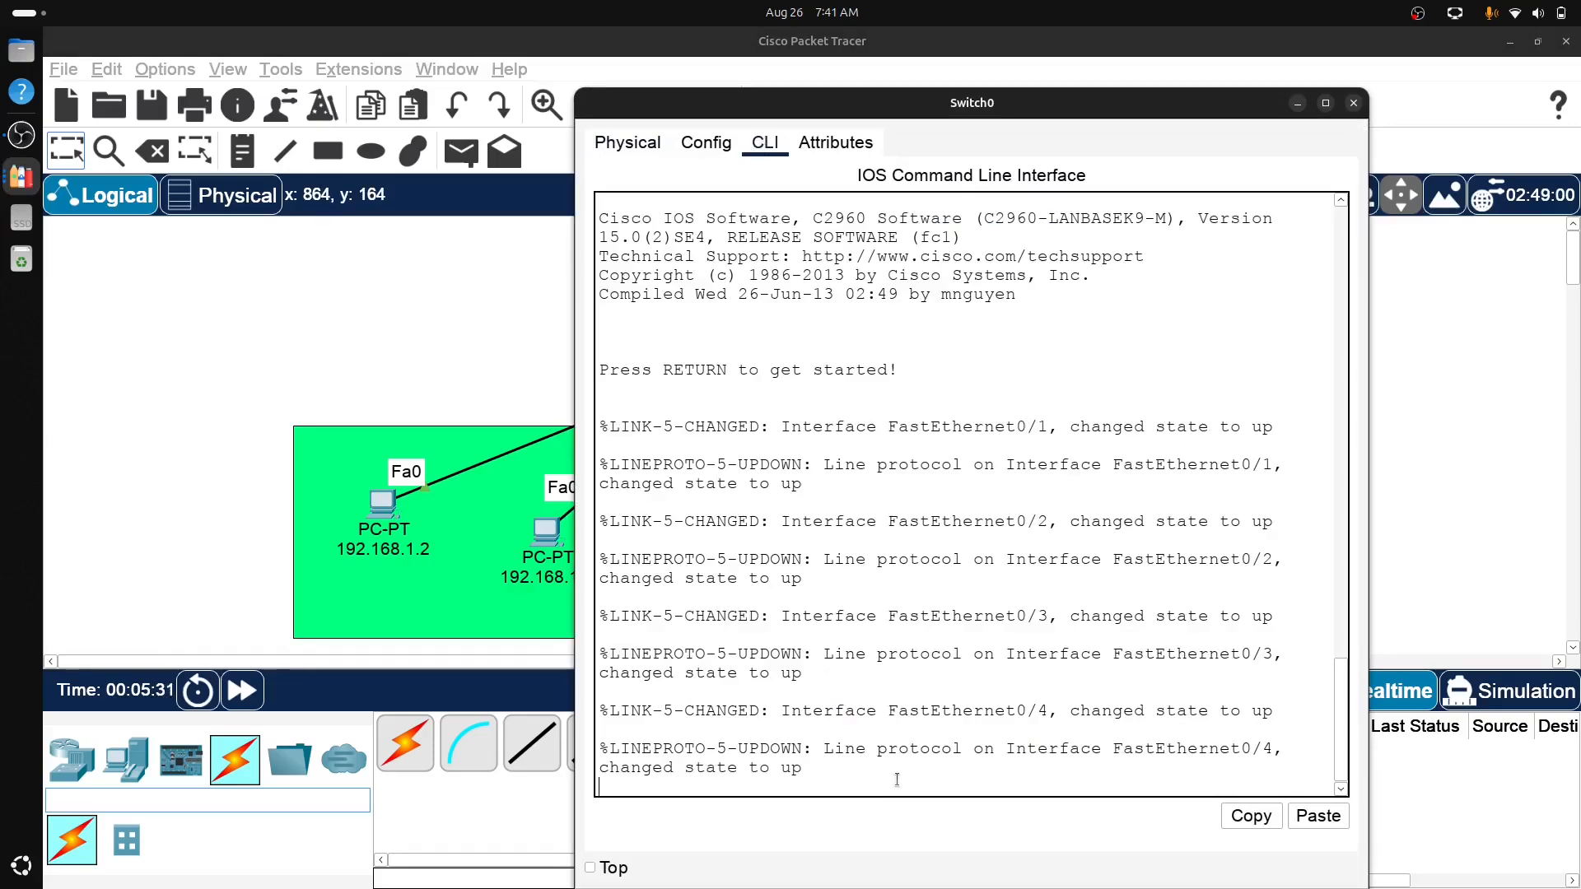
left_click(1351, 102)
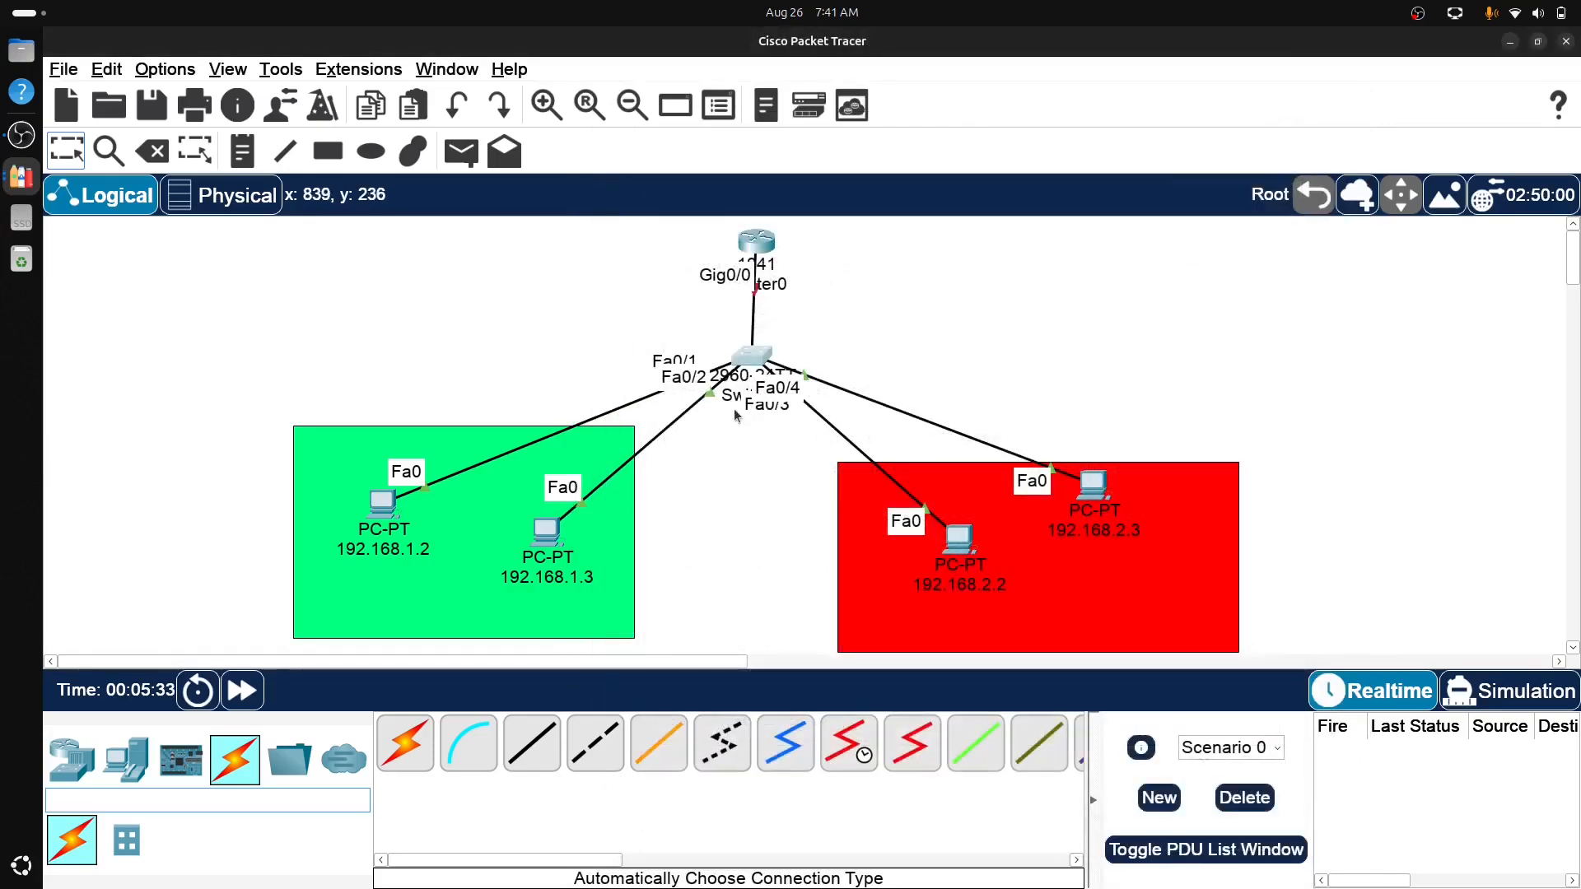
left_click(754, 356)
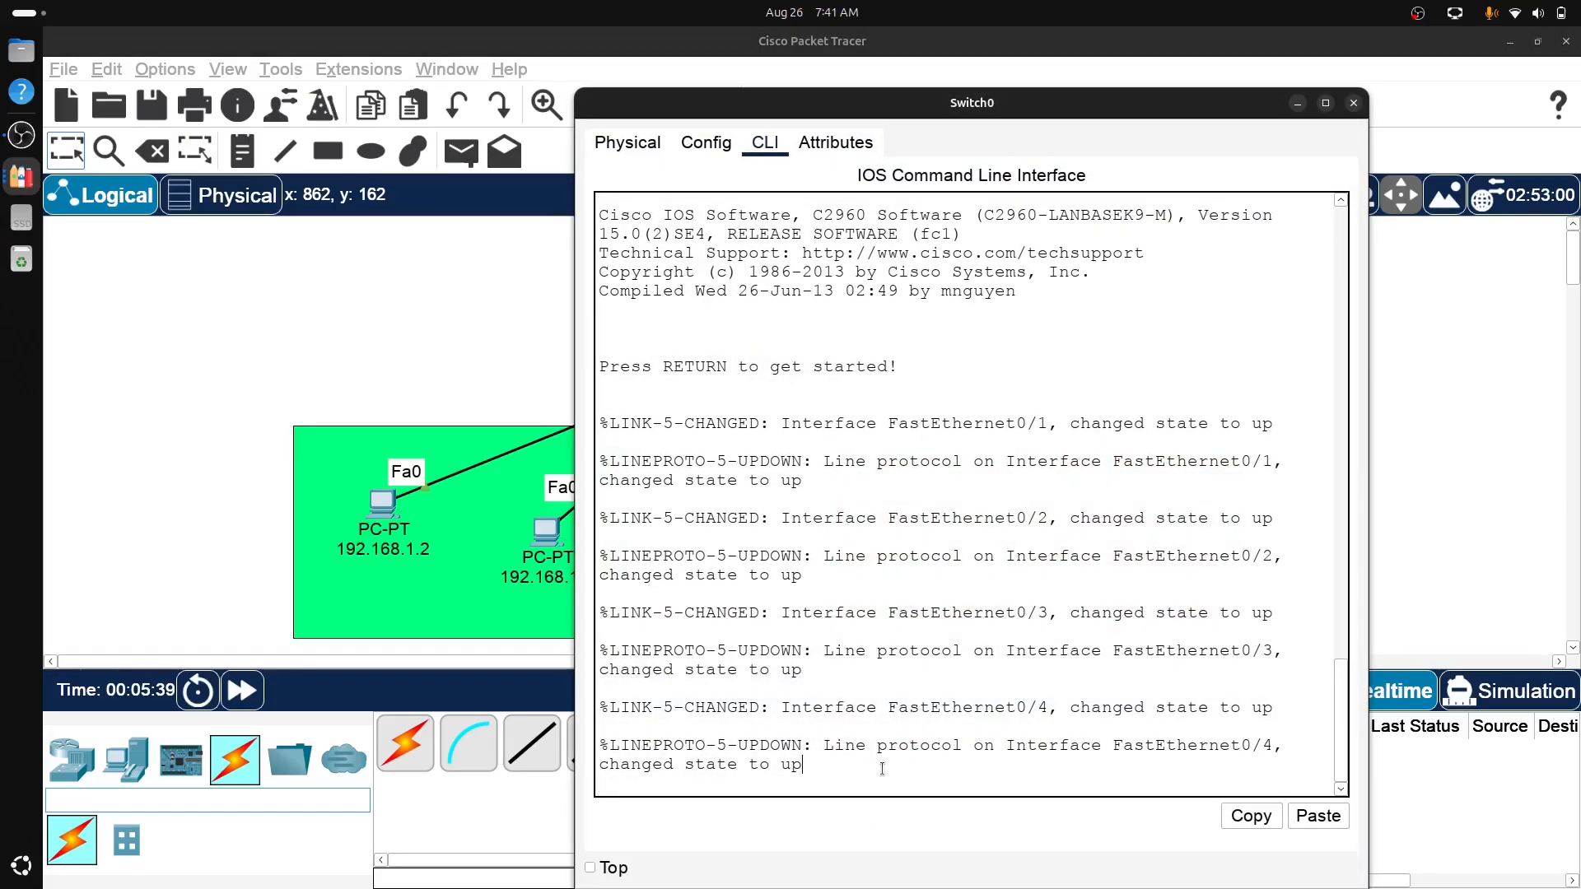
key("Return")
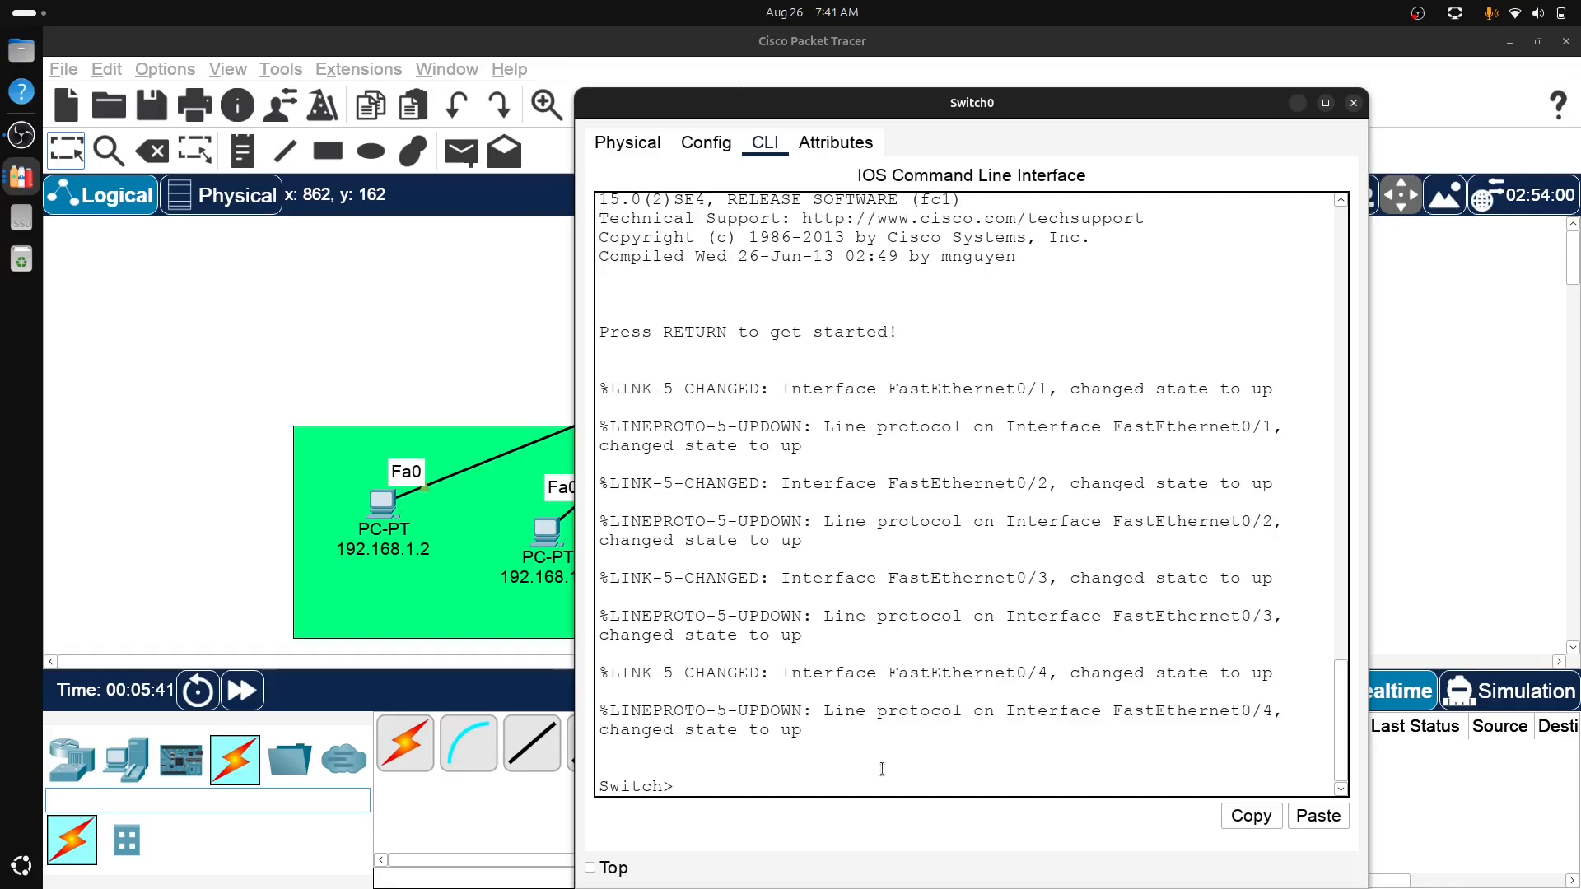
type("en")
key("Return")
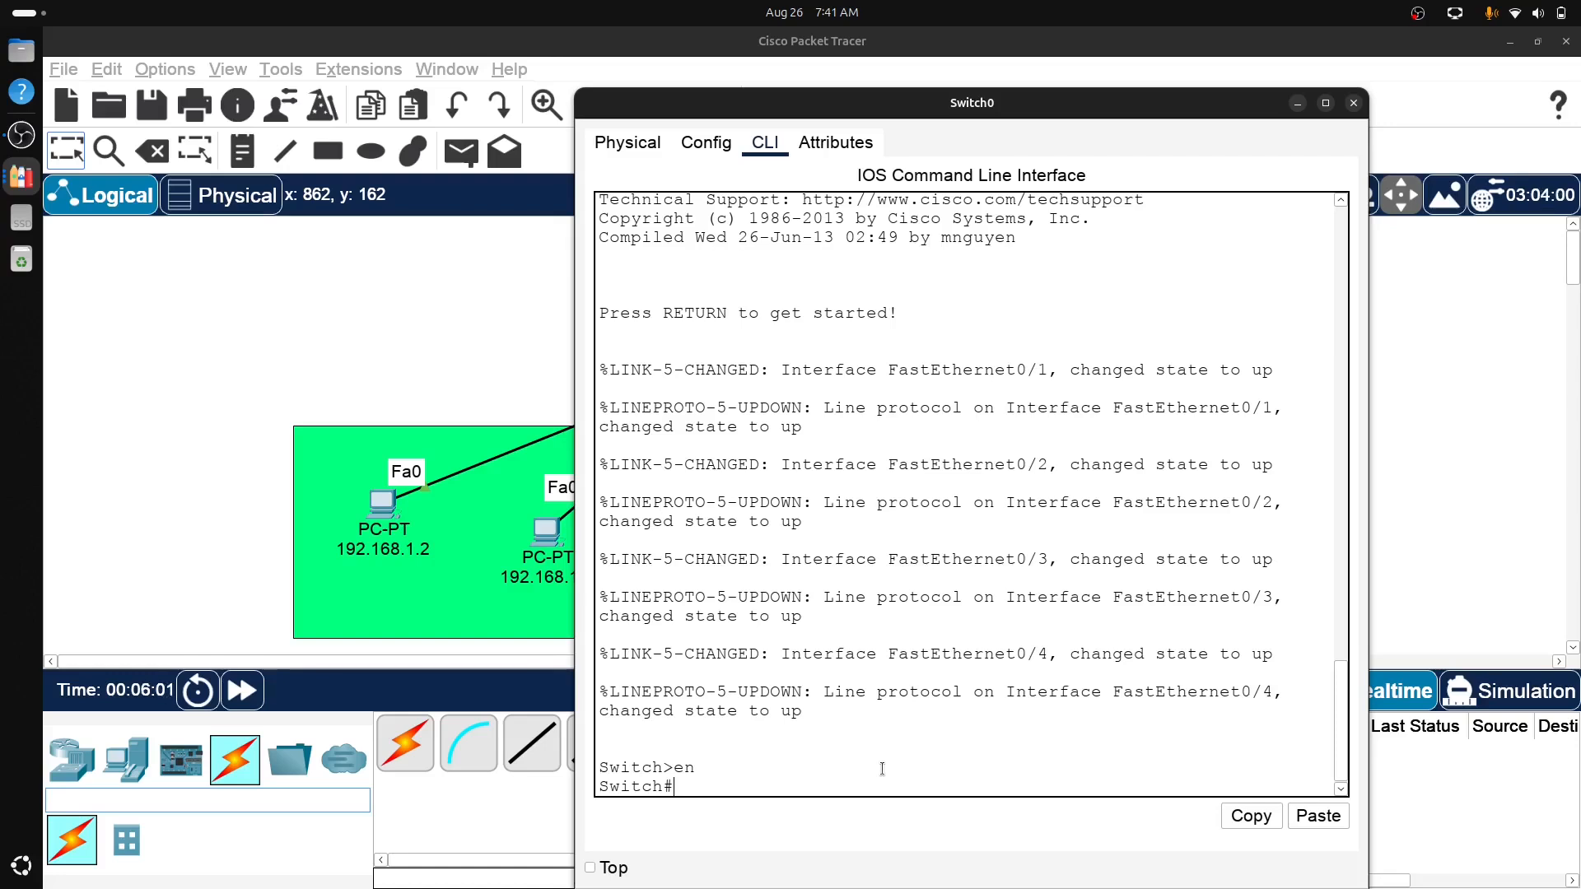
- Enter global configuration mode on the switch with conf t
type("cn")
key("BackSpace")
key("BackSpace")
type("onf t")
key("Return")
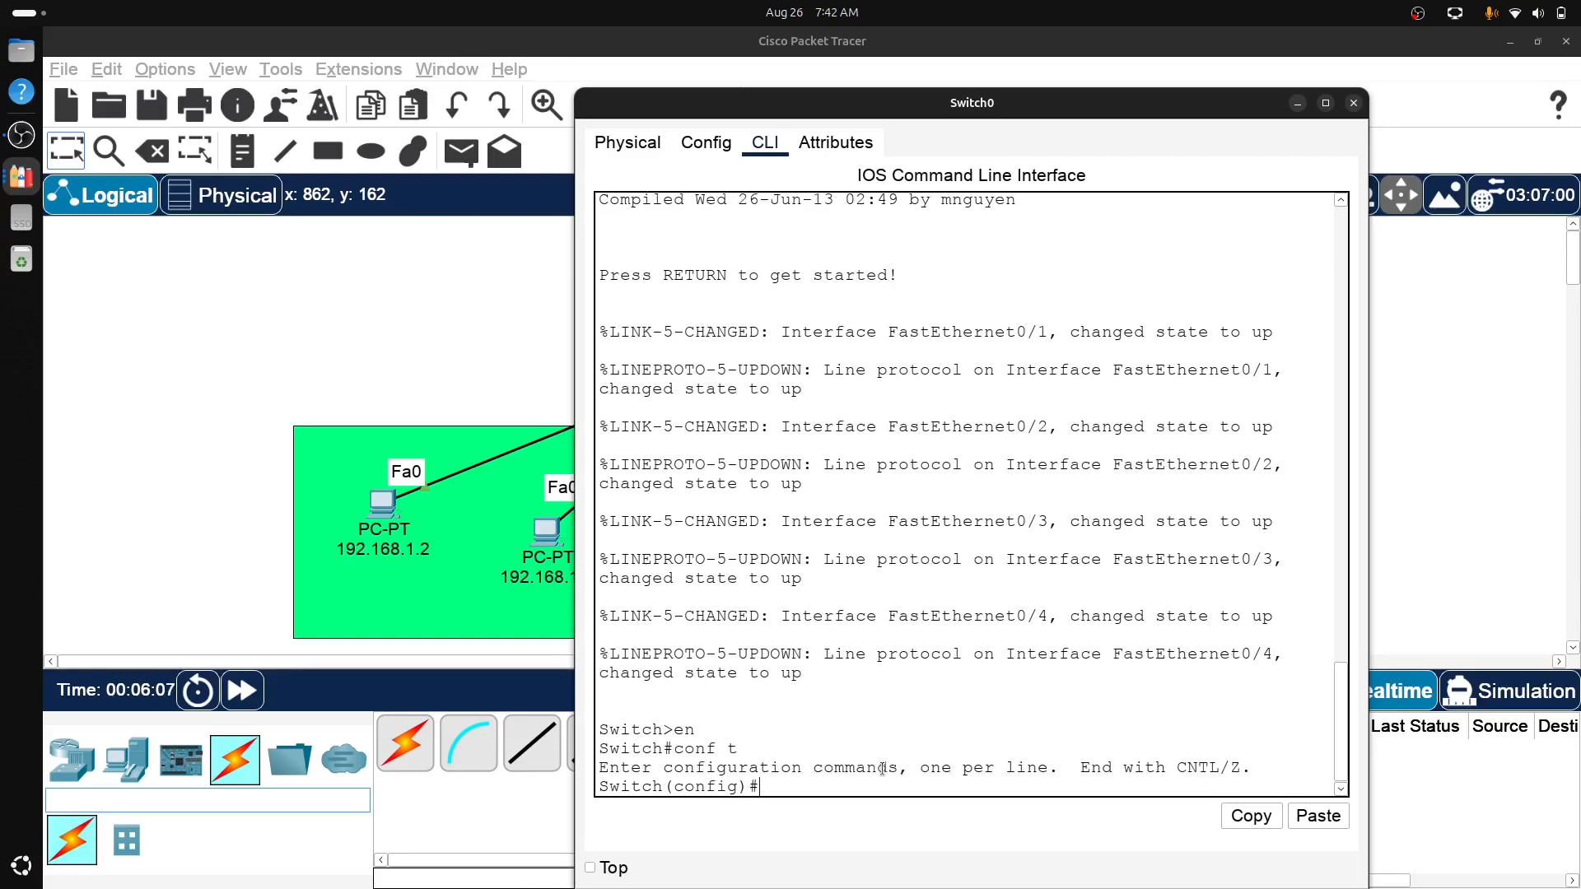
- Create VLAN 10 on the switch and name it elon
type("vlan 10")
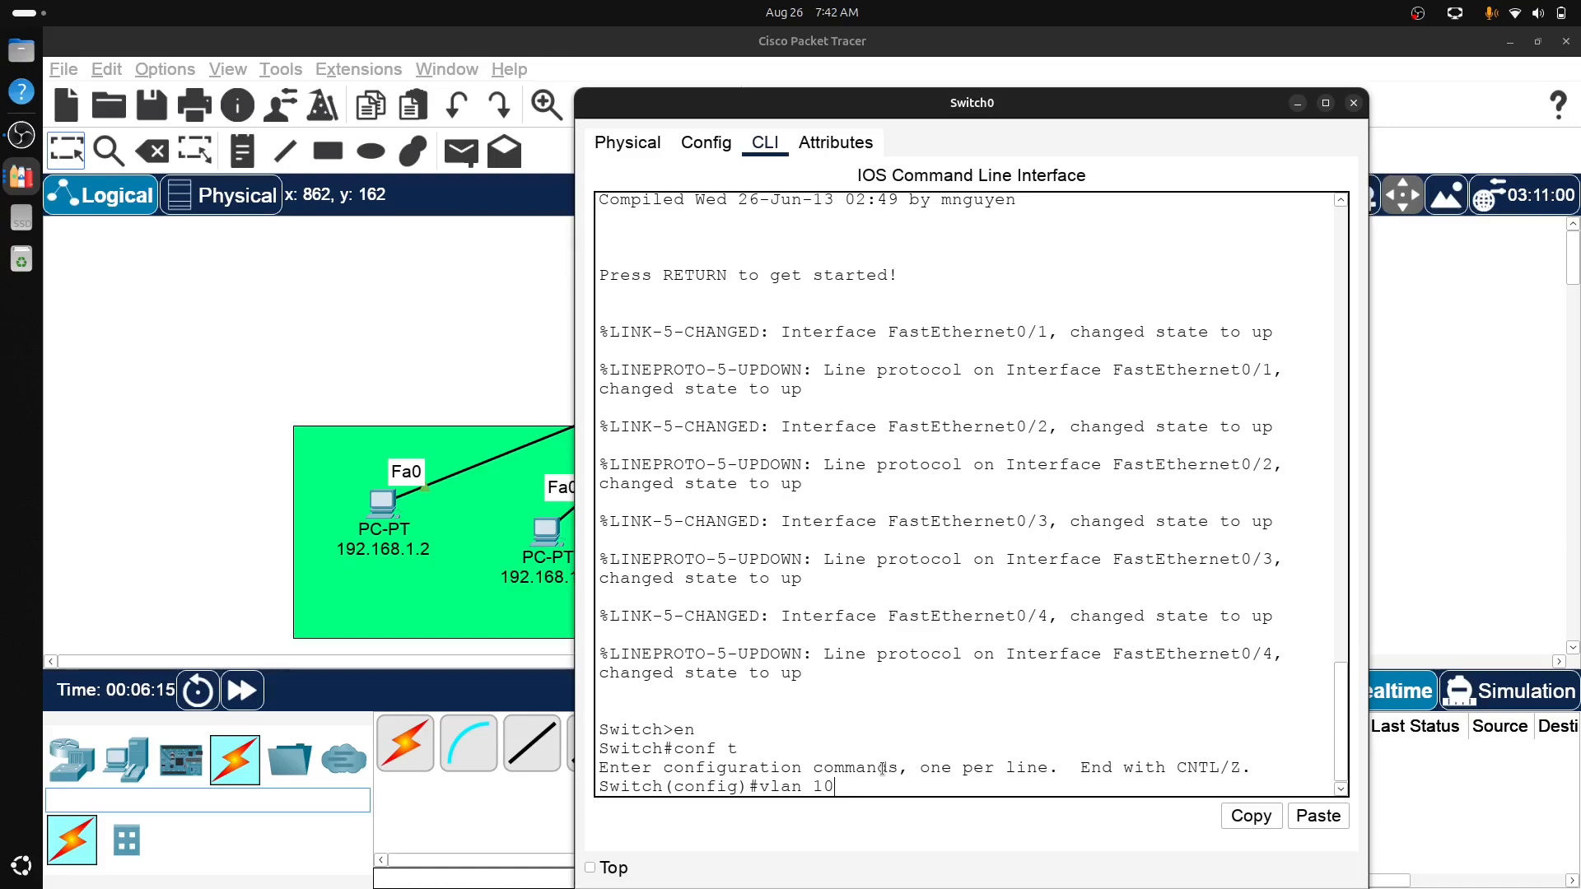
key("Return")
type("nfig-vlan)#n")
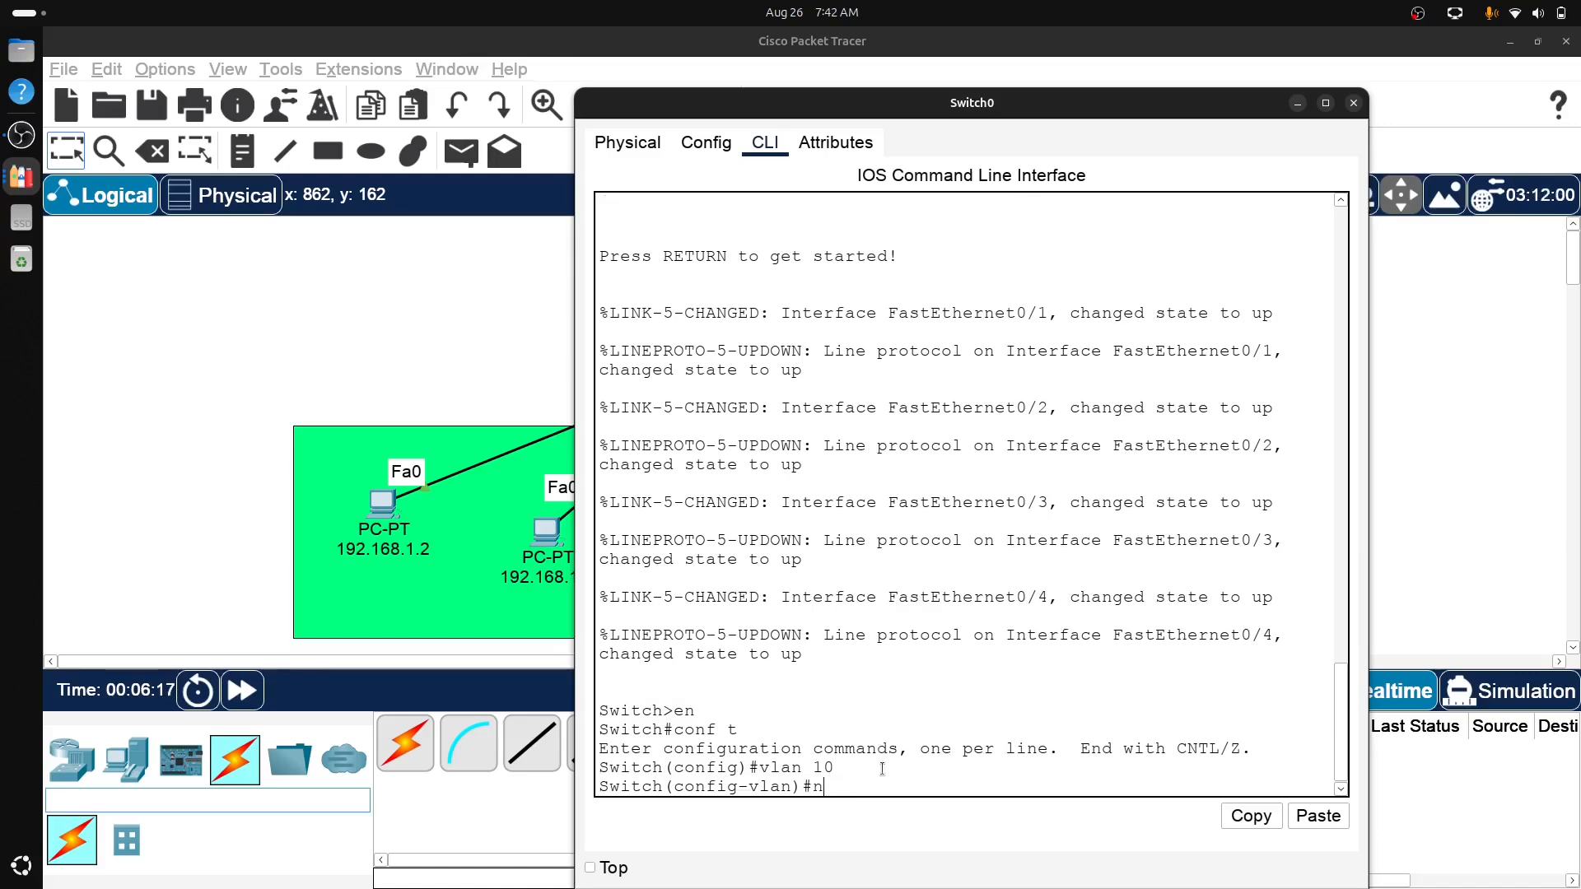
type("ame elon")
key("Return")
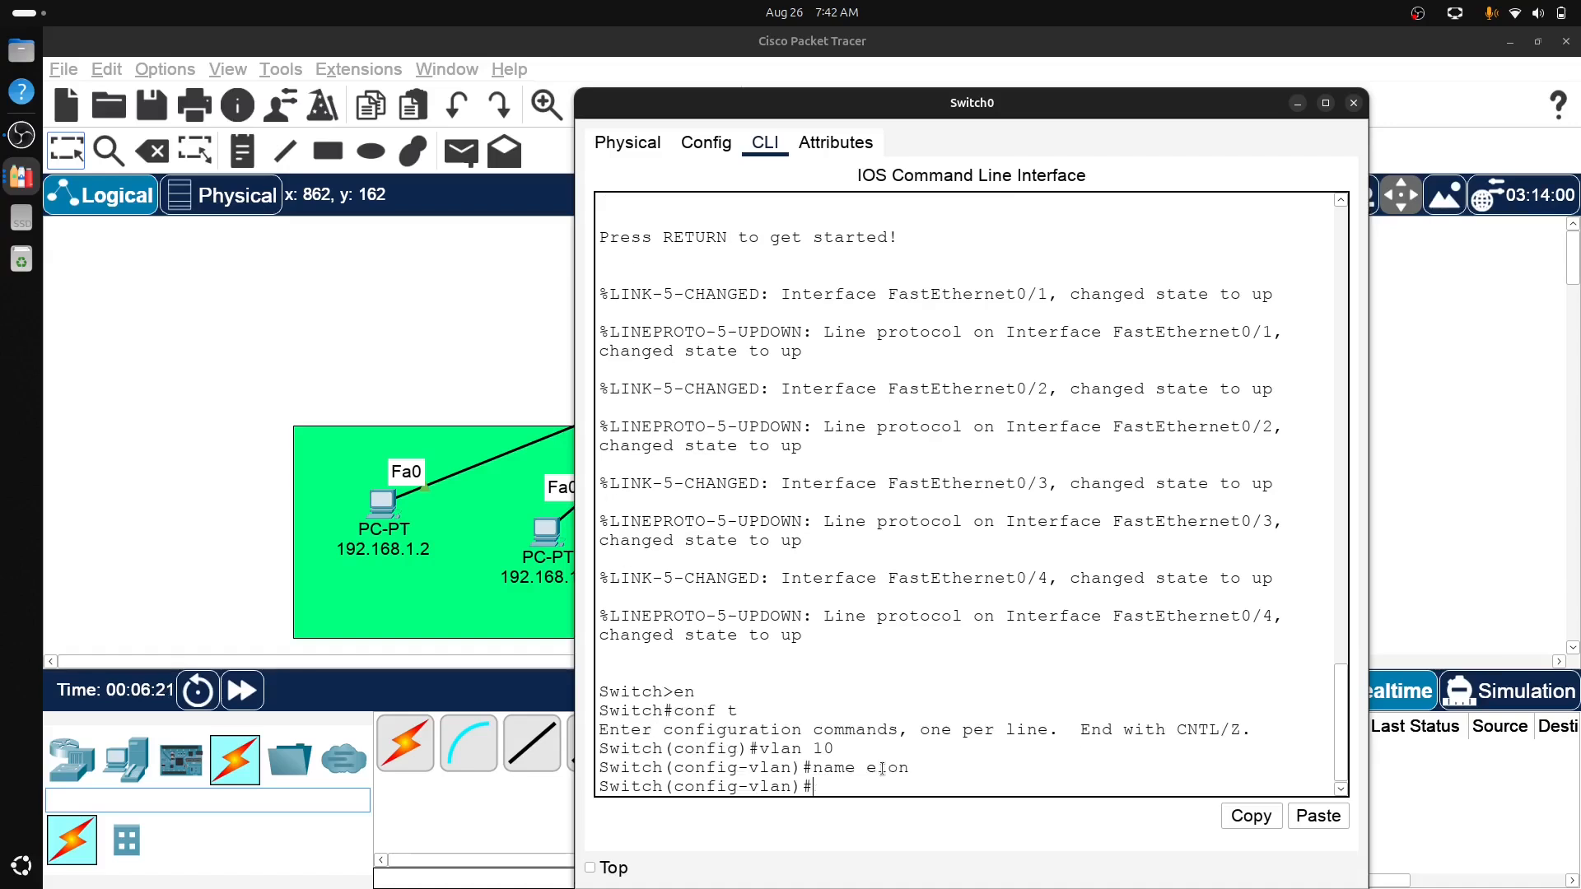
- Create VLAN 20 on the switch and name it musk
type("vlan 20")
key("Return")
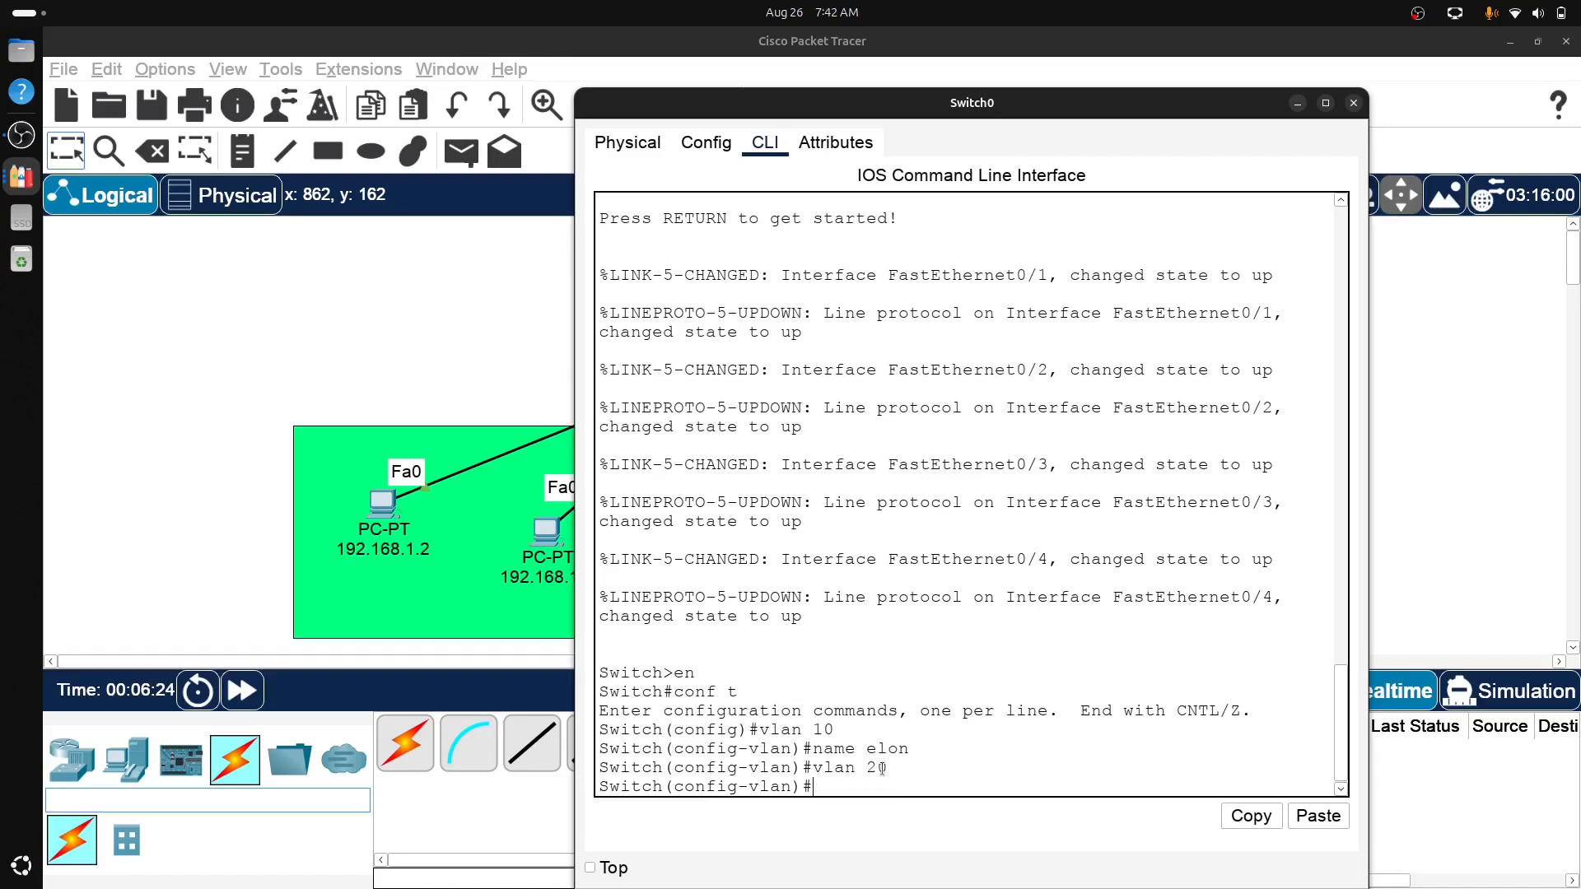
type("name musk")
key("Return")
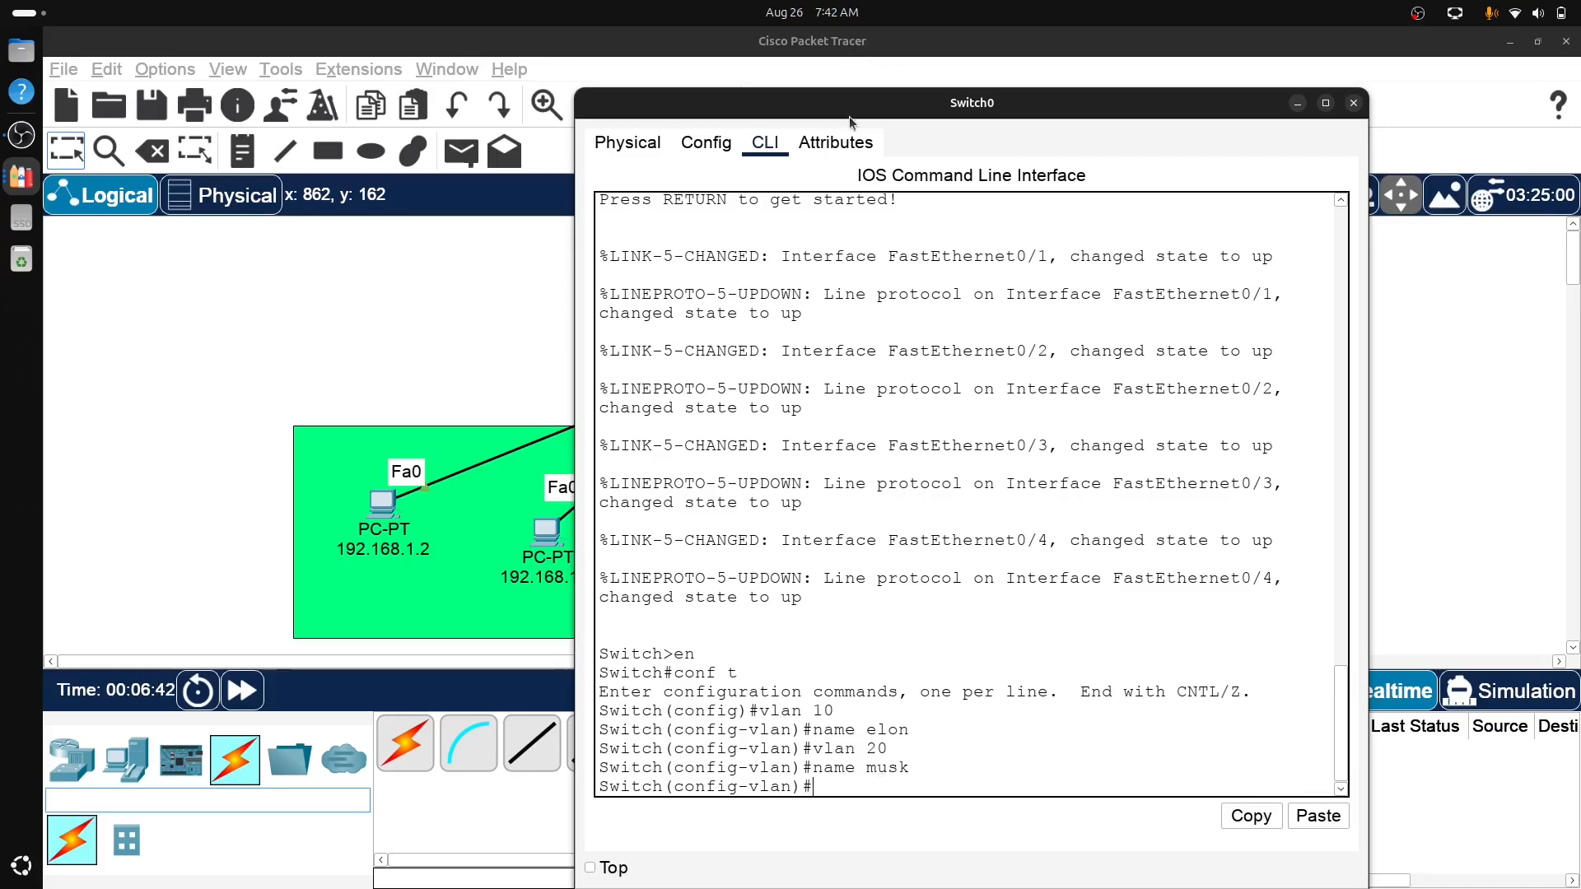
- Uncover the topology and reposition the PC labelled 192.168.1.3 within the green area
left_click_drag(848, 116, 1170, 158)
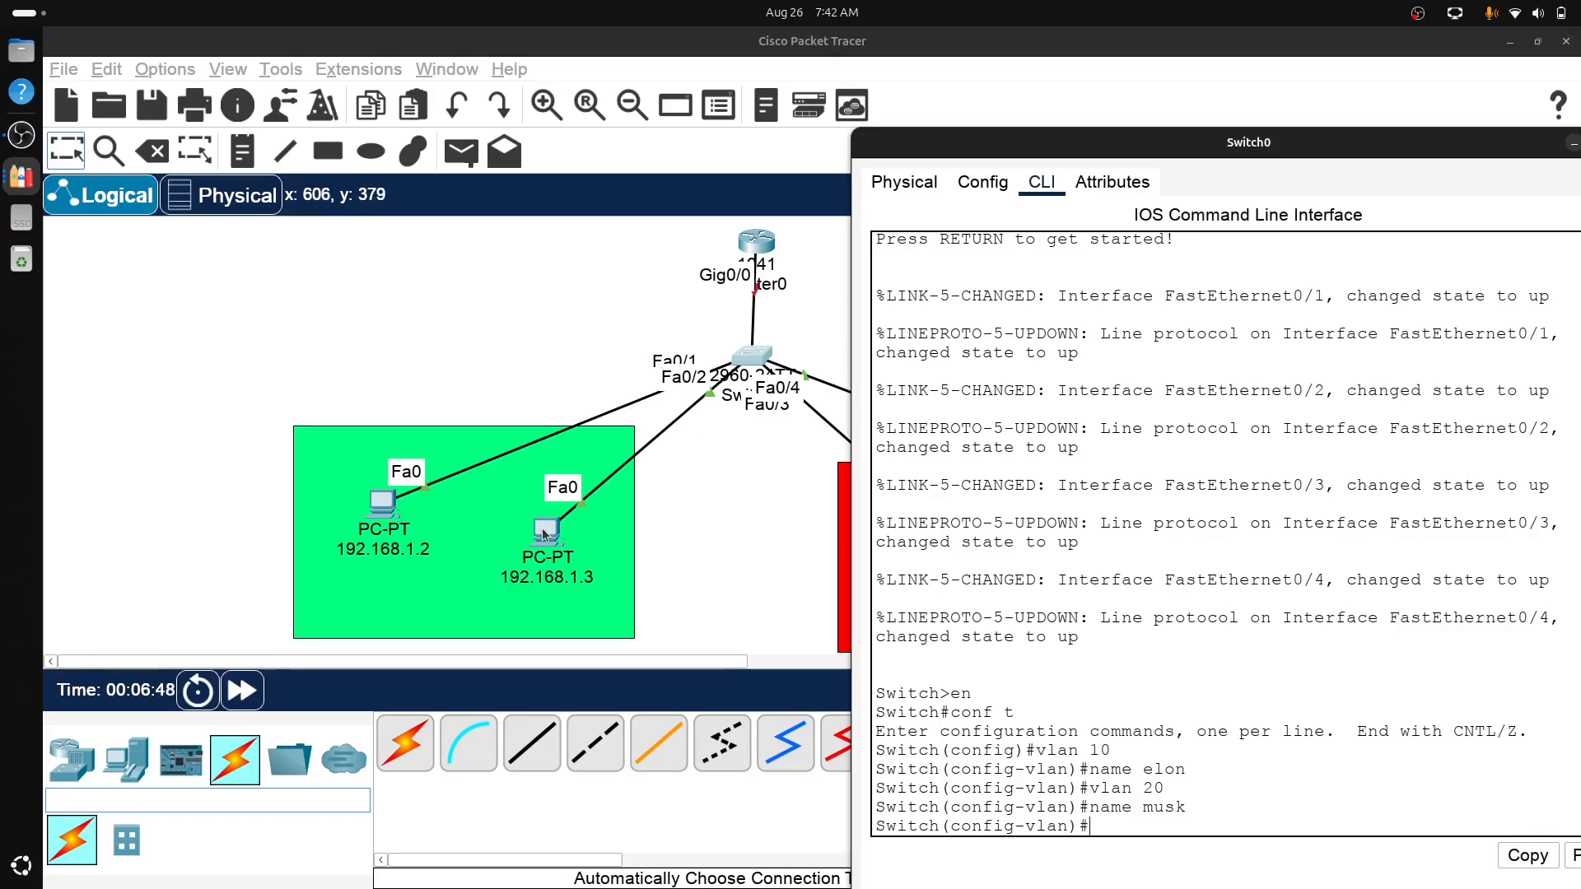
left_click_drag(537, 540, 608, 576)
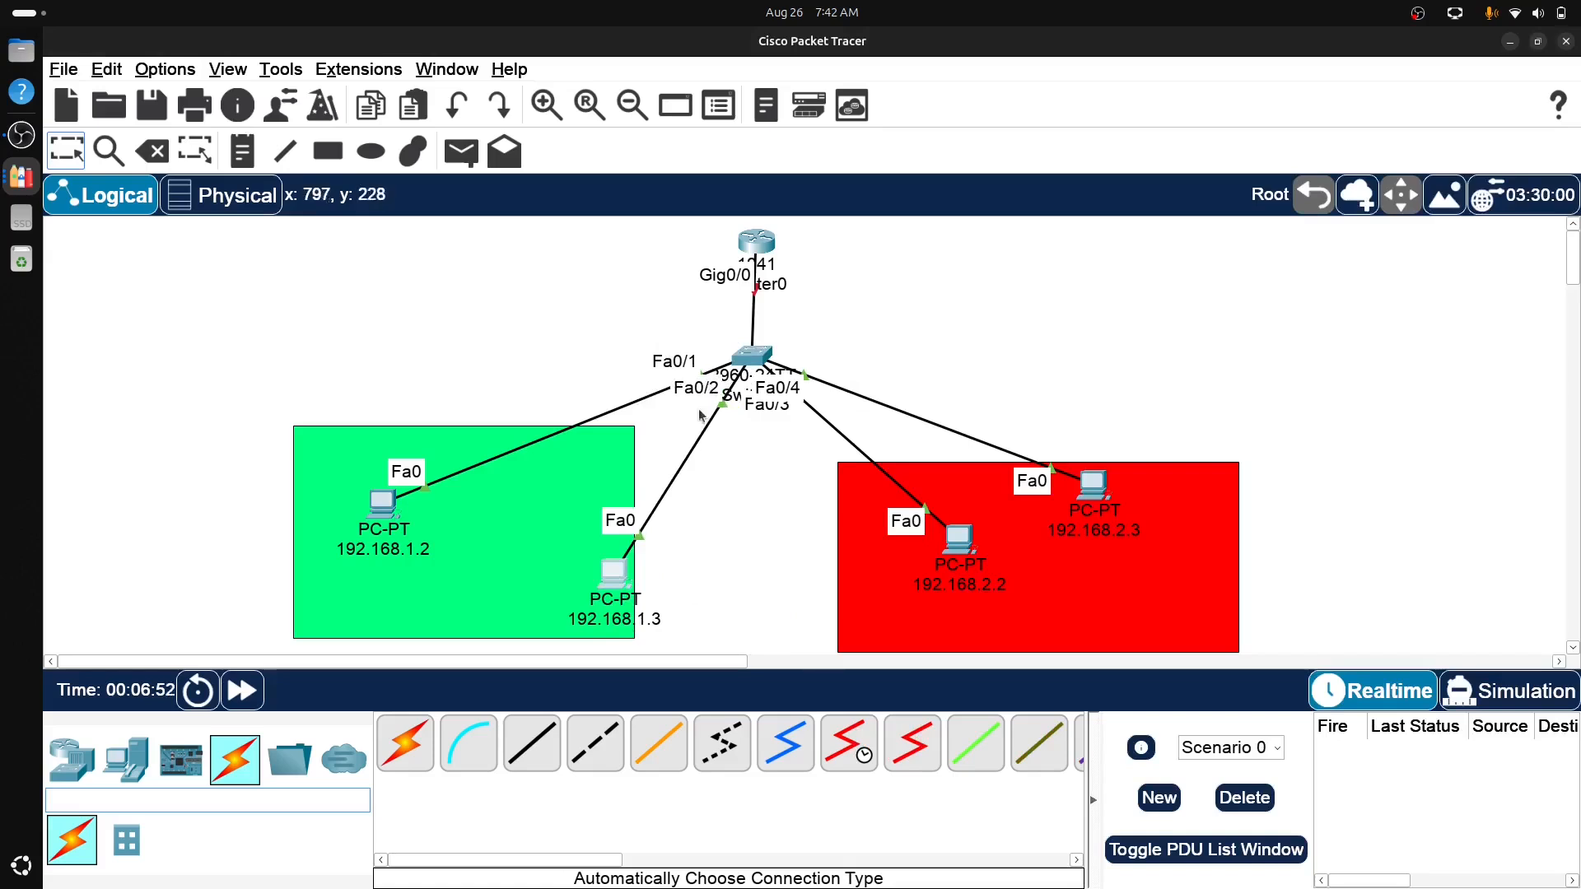
left_click_drag(612, 582, 526, 552)
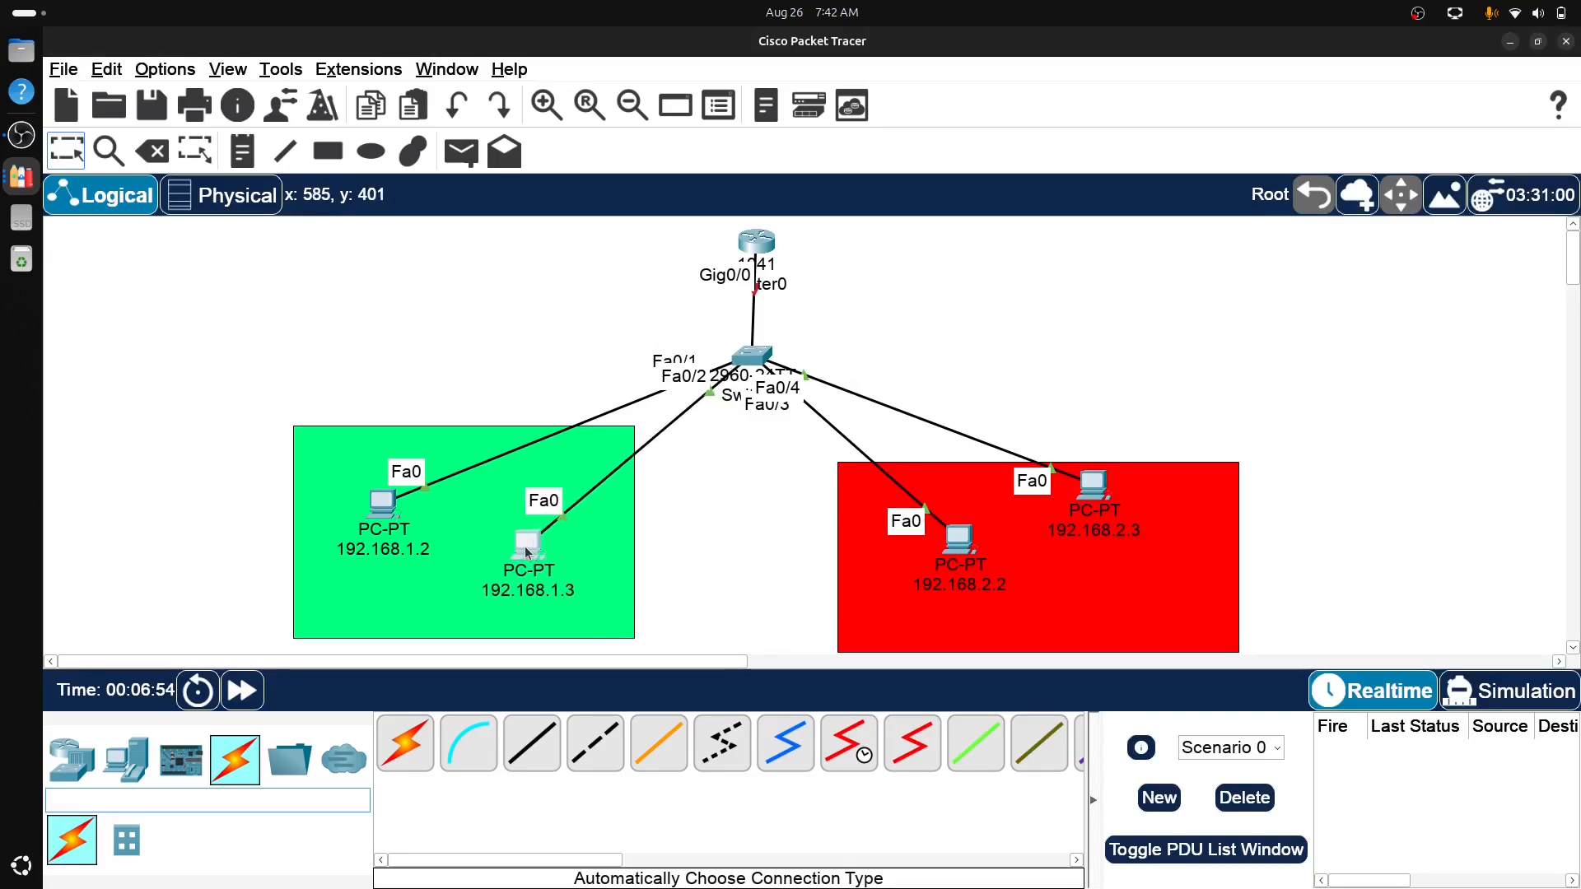
- Return to the switch's command line and set interfaces fa0/1-2 to access mode in VLAN 10
left_click(21, 175)
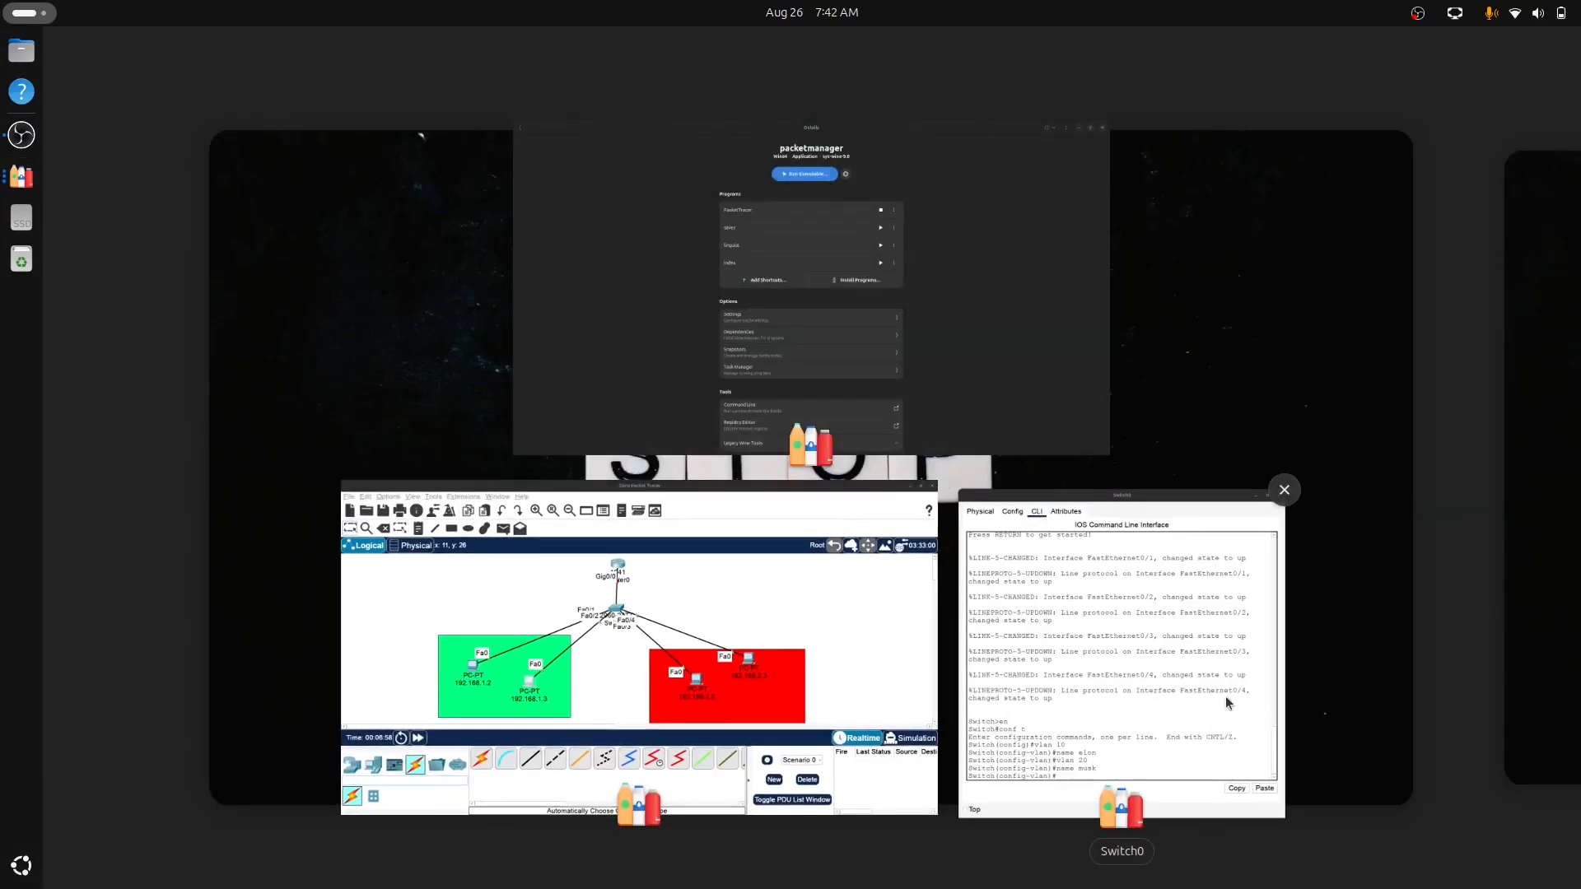
left_click(1184, 691)
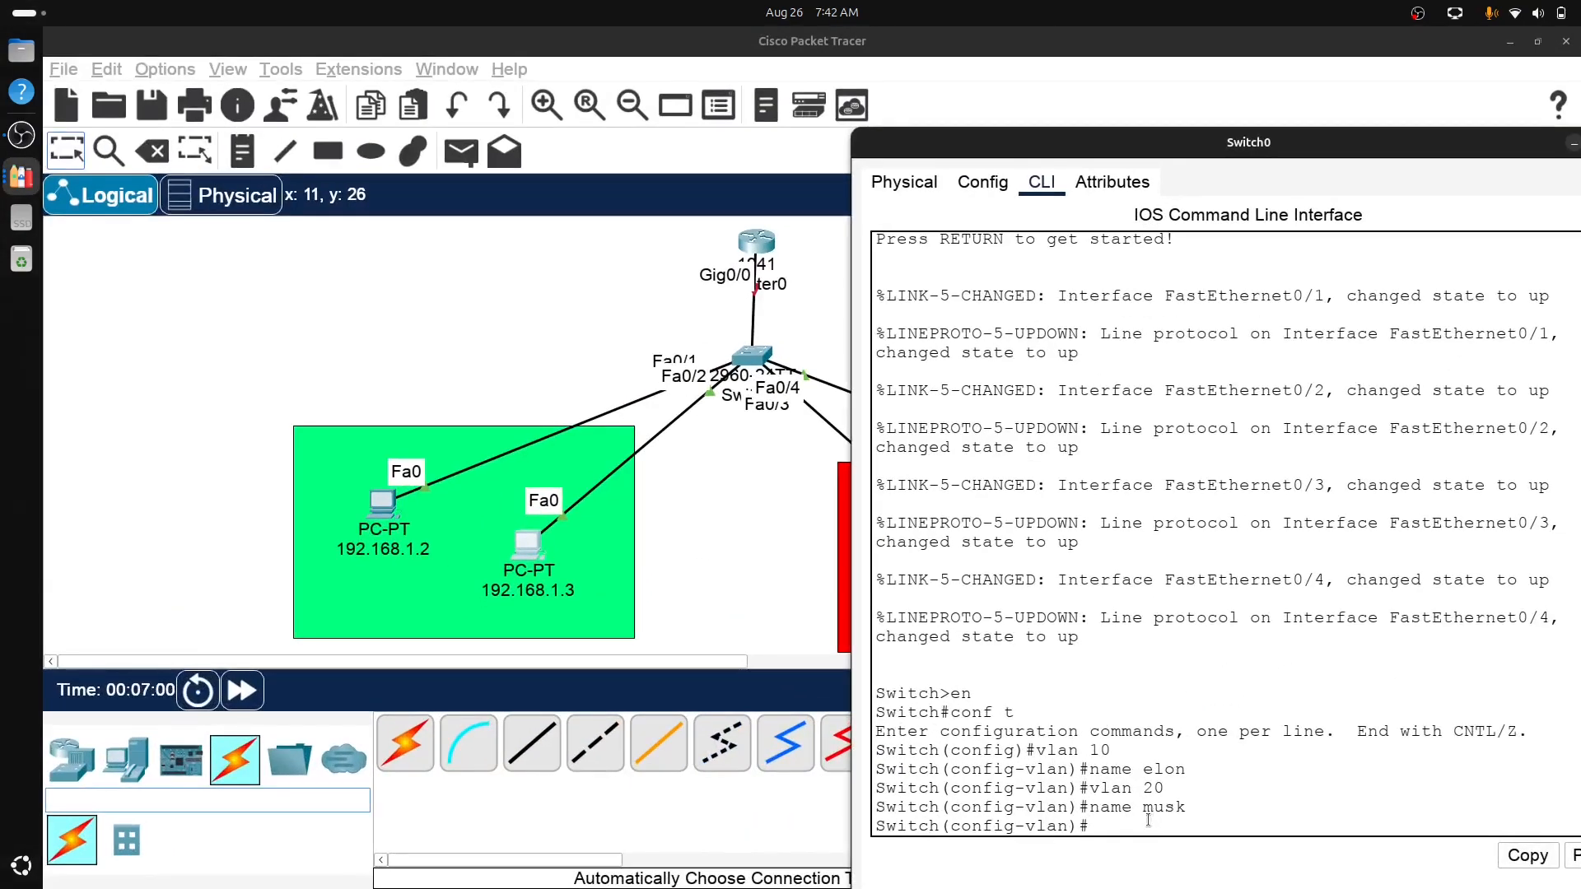
type("int range fa0/1-2")
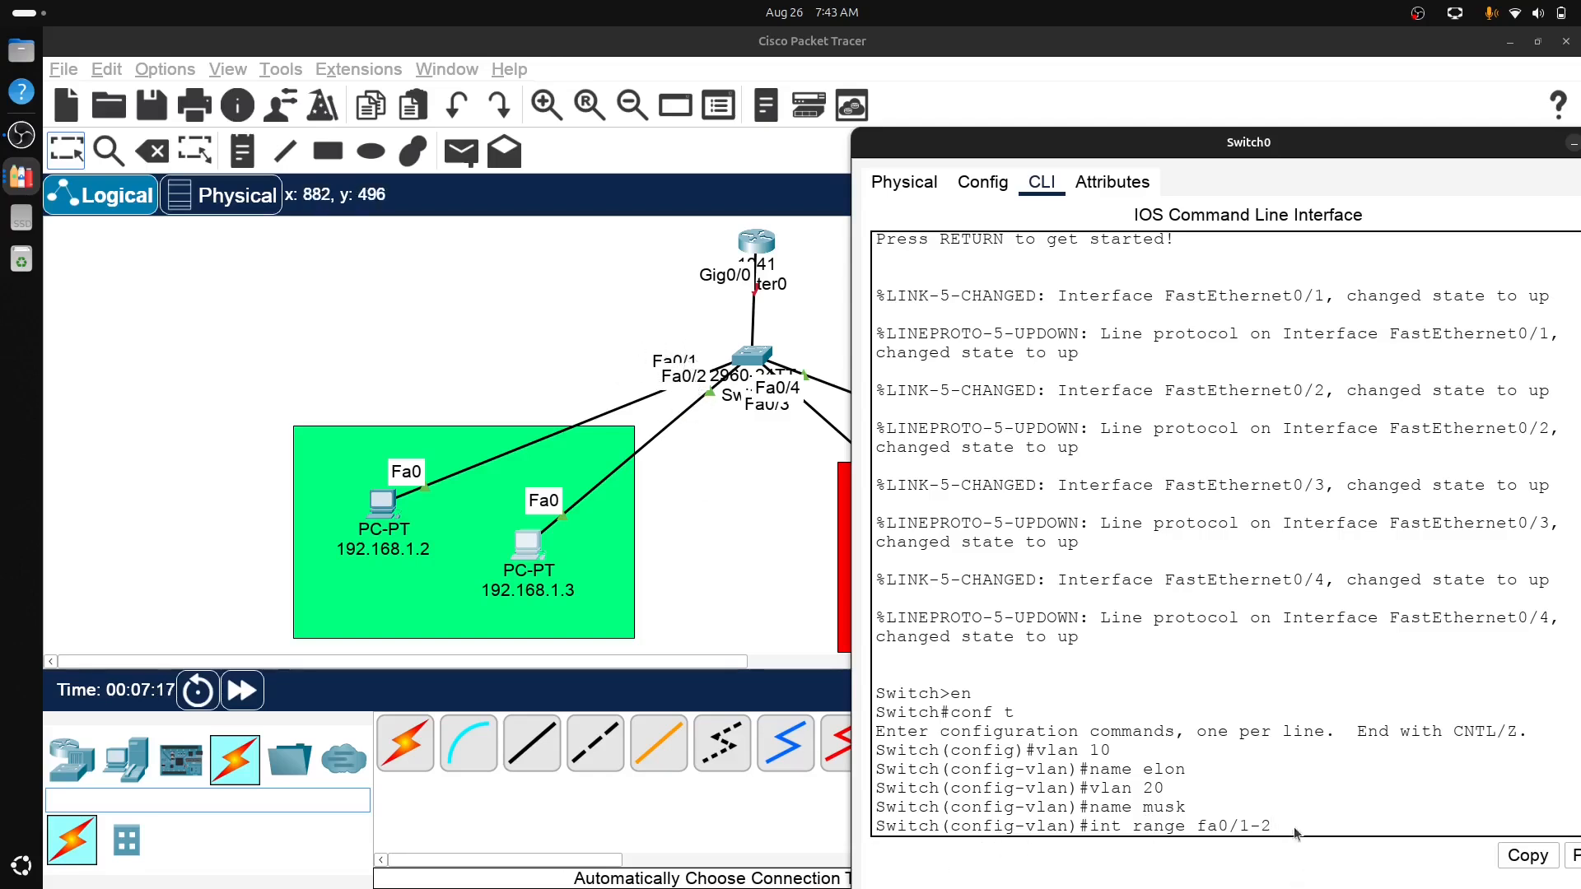
key("Return")
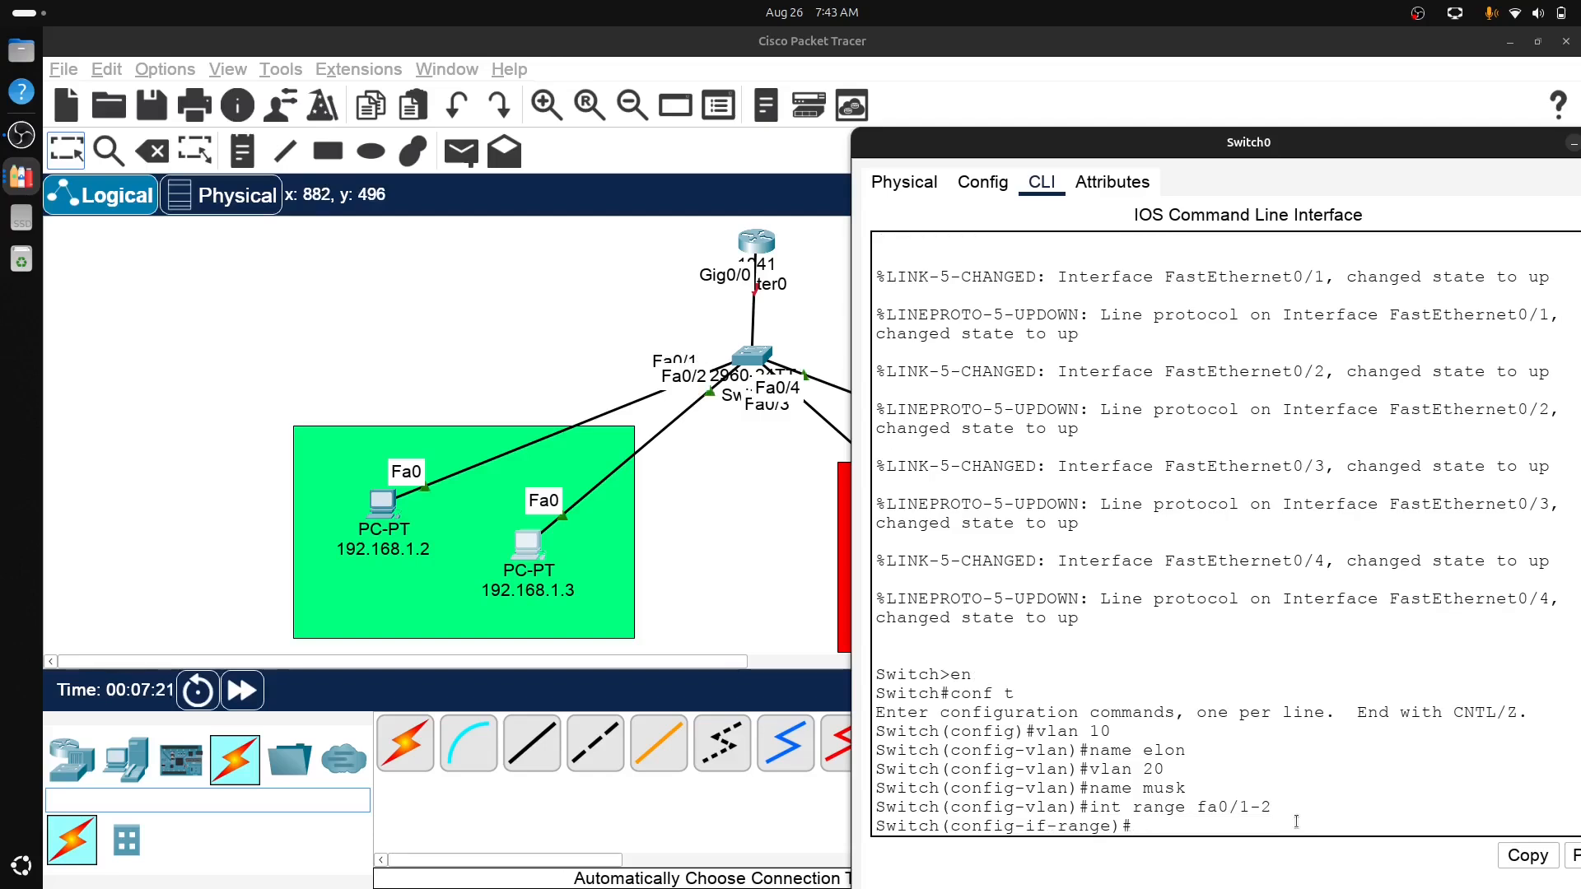
type("switchport mode acce")
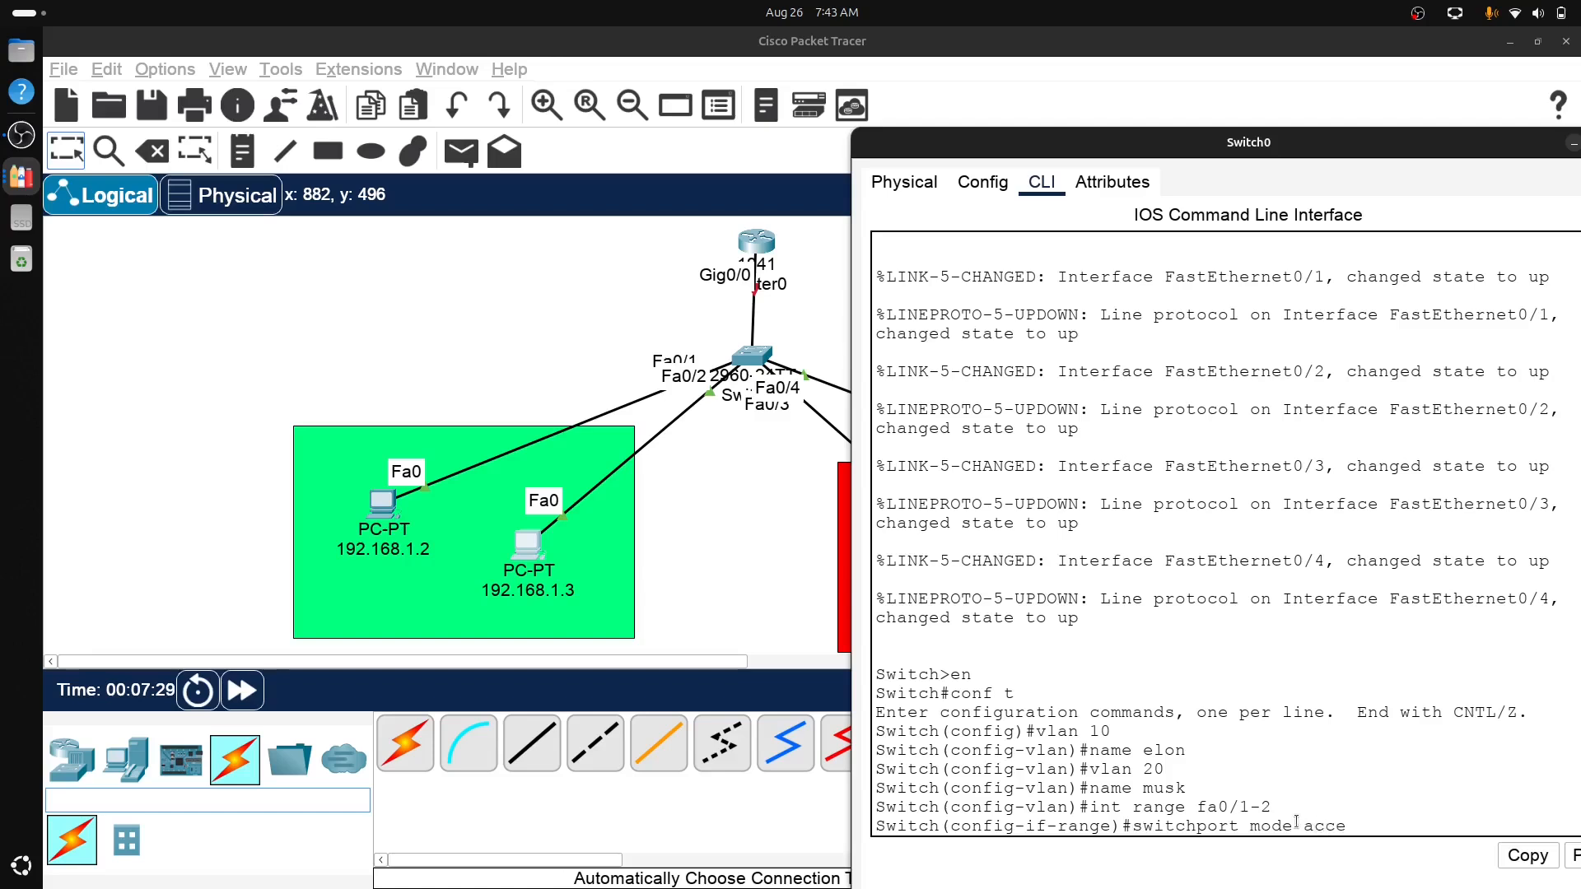
type("ss")
key("Return")
type("swit")
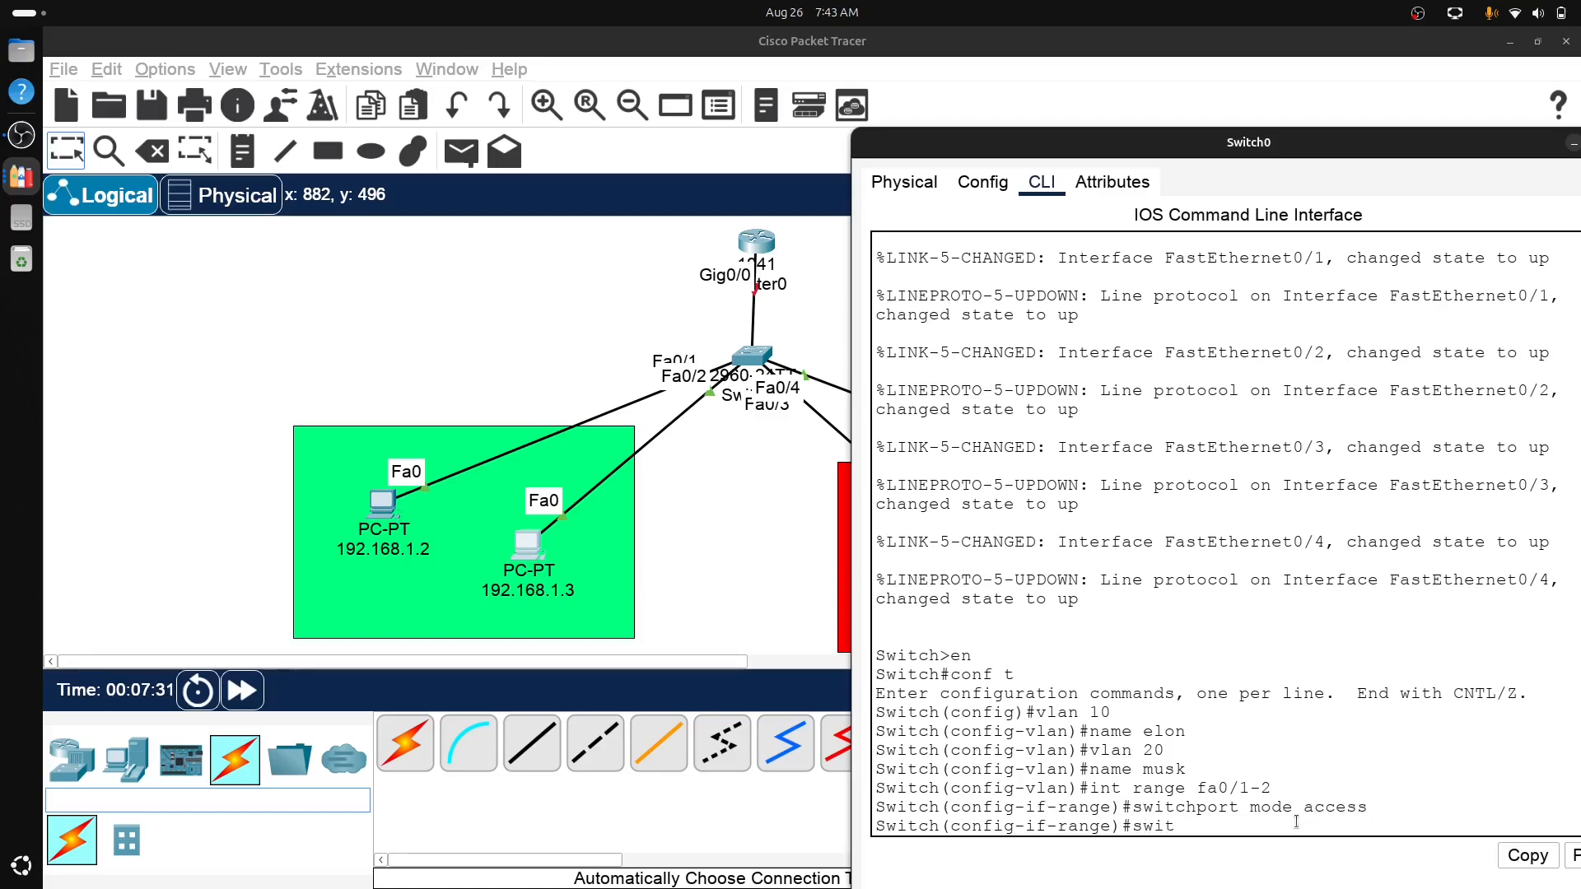
type("chport access vl")
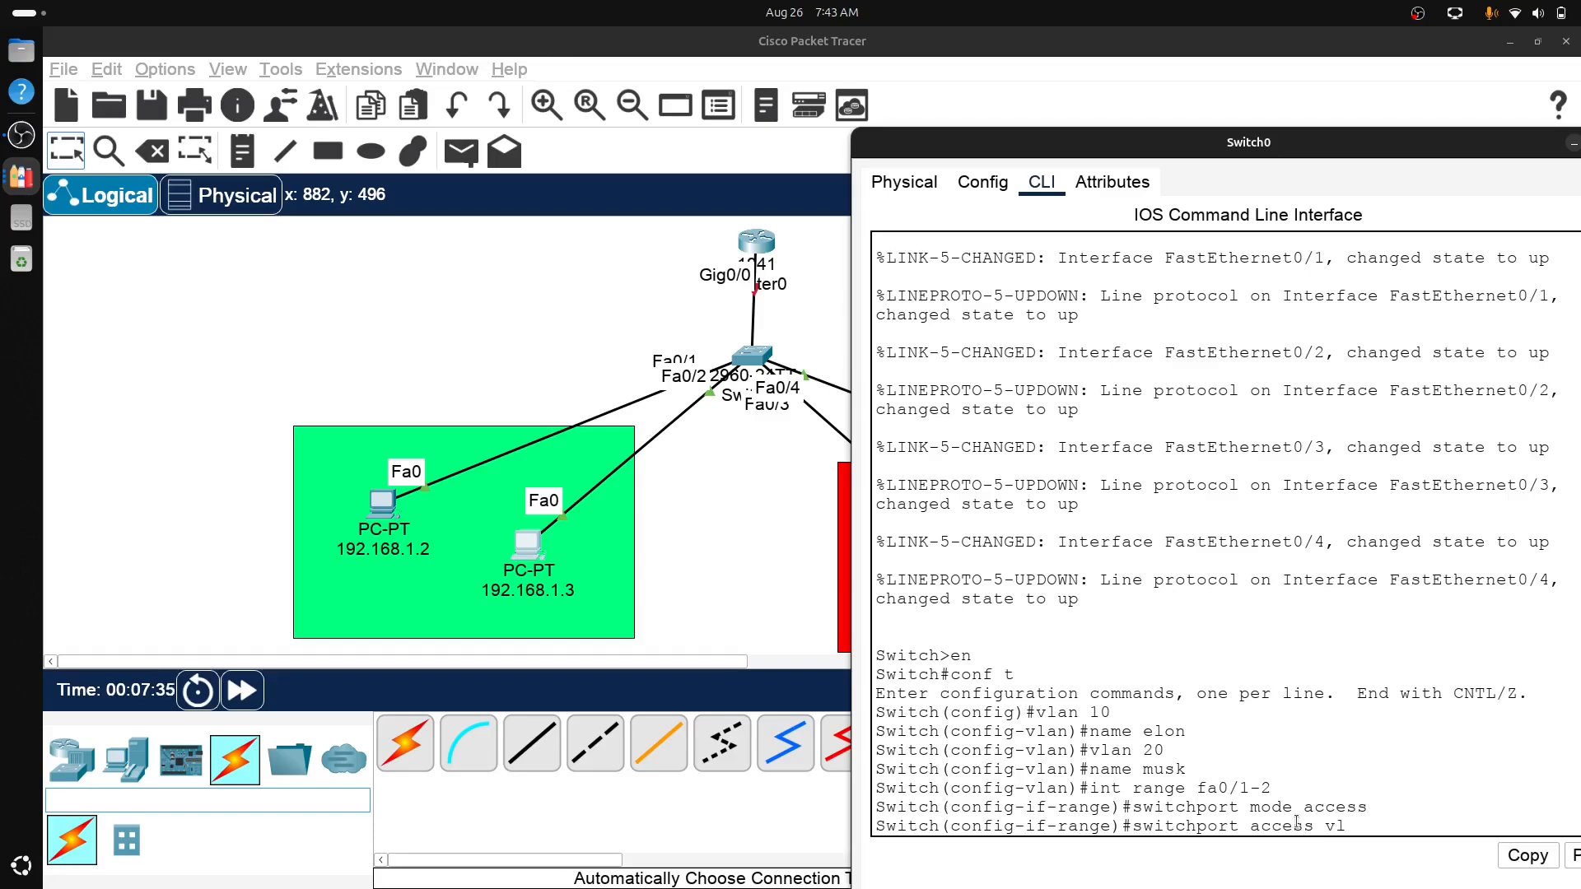
type("an 10")
key("Return")
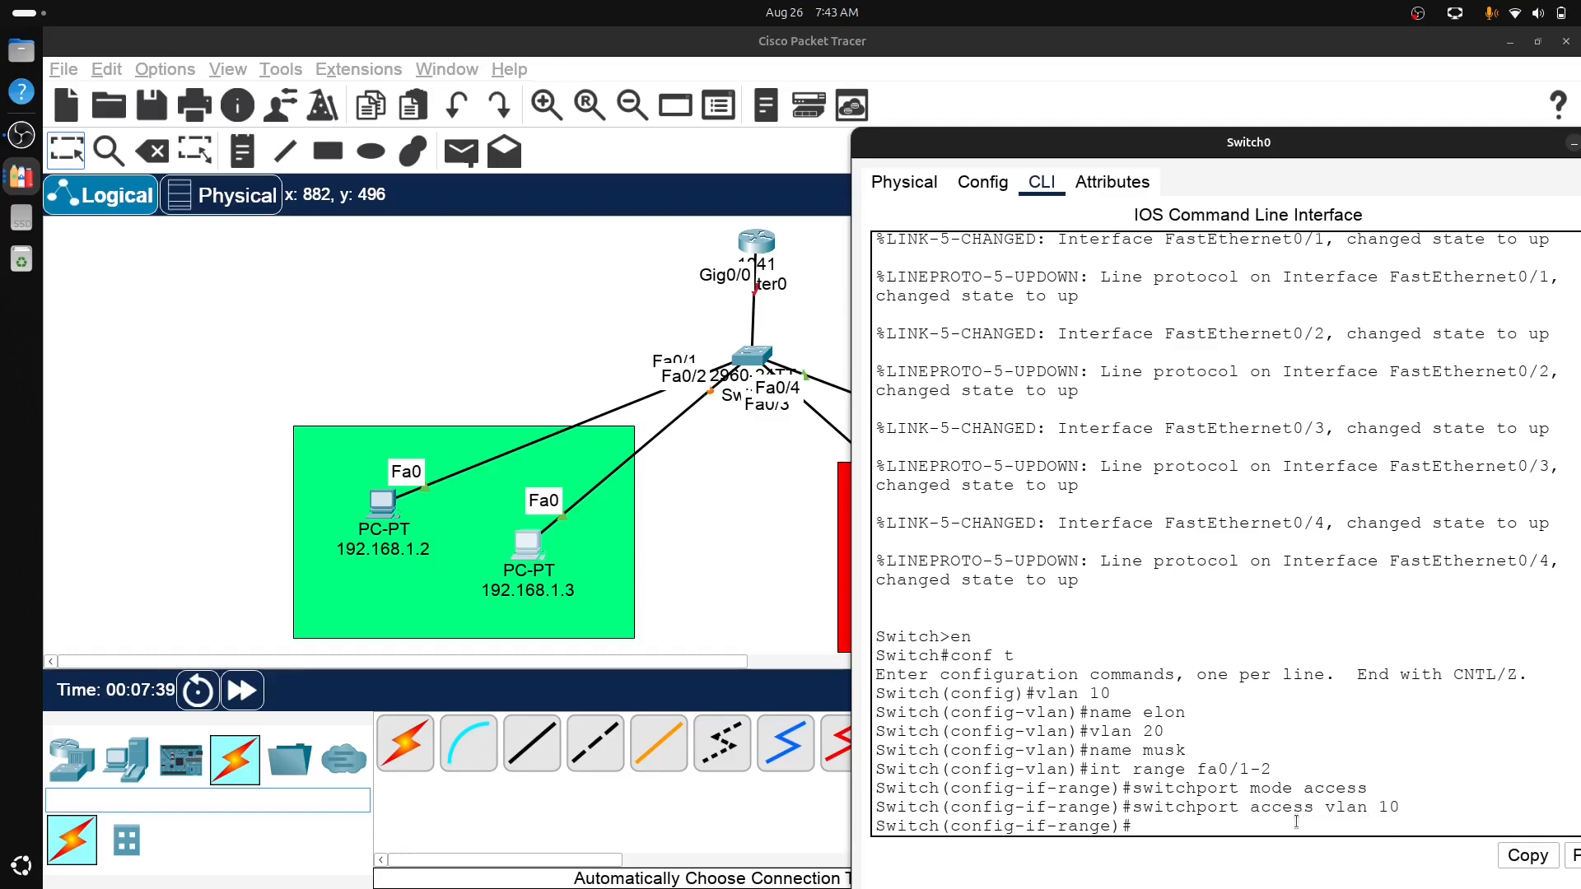
- Set the switch's interface range fa0/3-4 to access mode and assign it to VLAN 20
type("int range fa0/3-4")
key("Return")
type("swit")
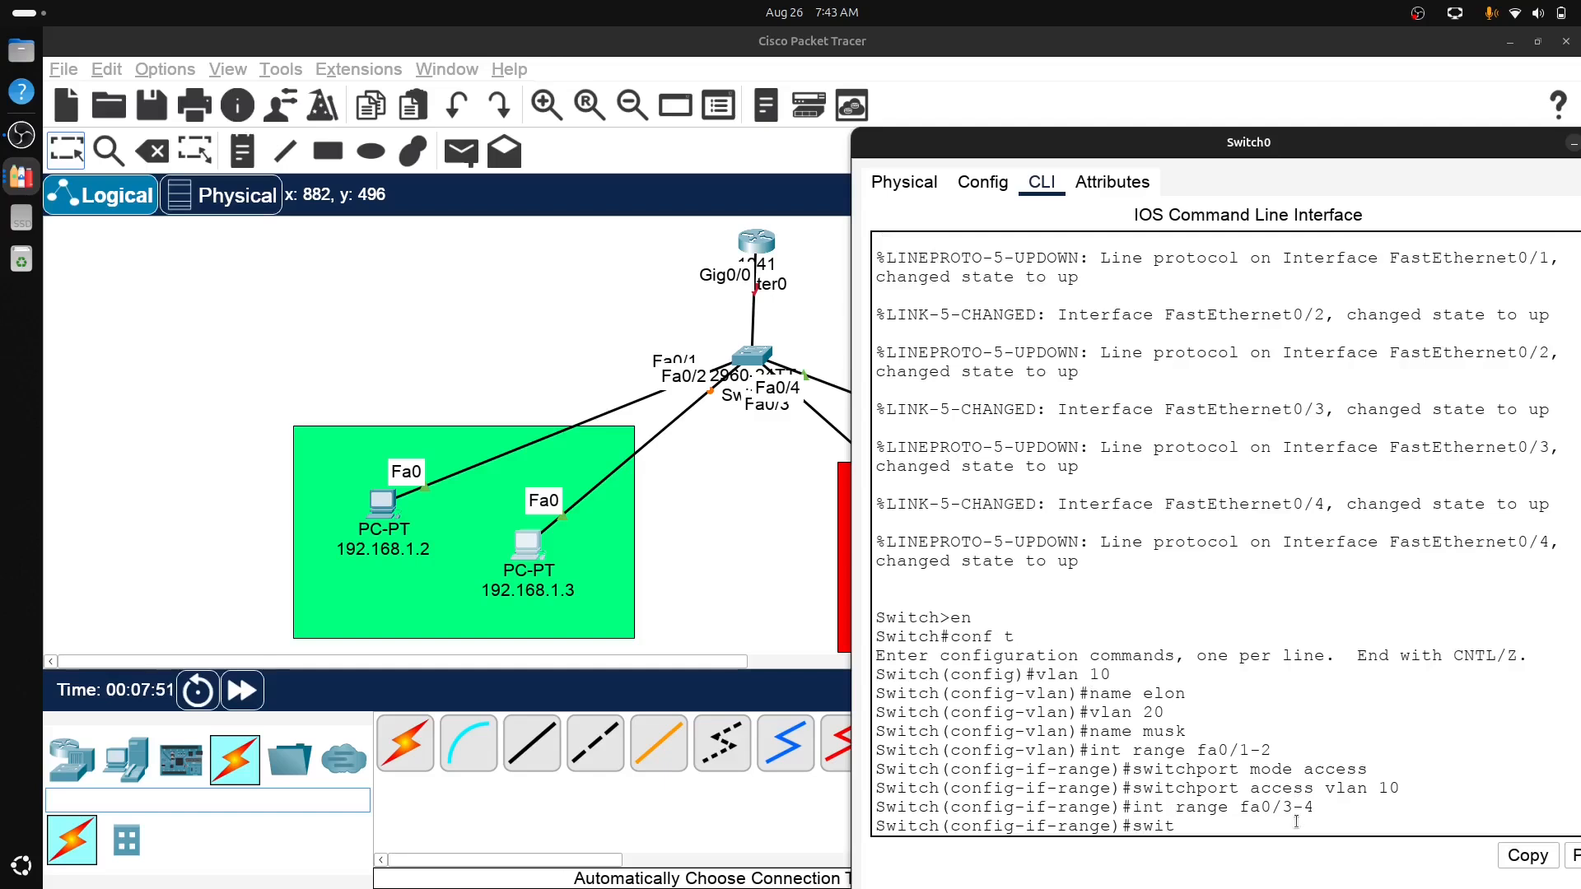
type("chport mode access")
key("Return")
type("si")
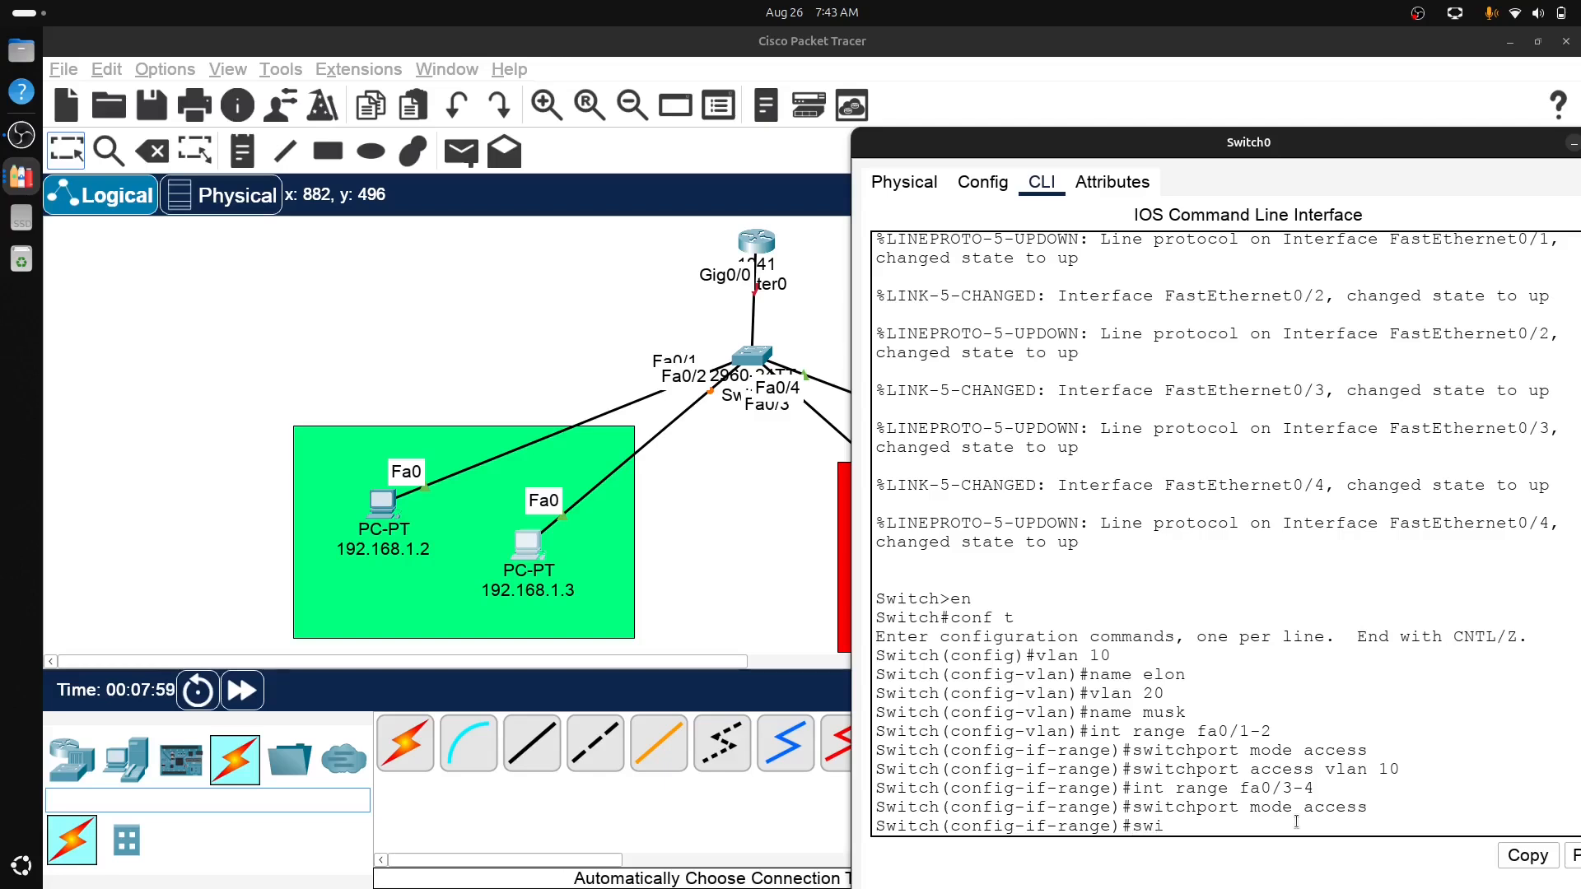
type("itchport access vlan 20")
key("Return")
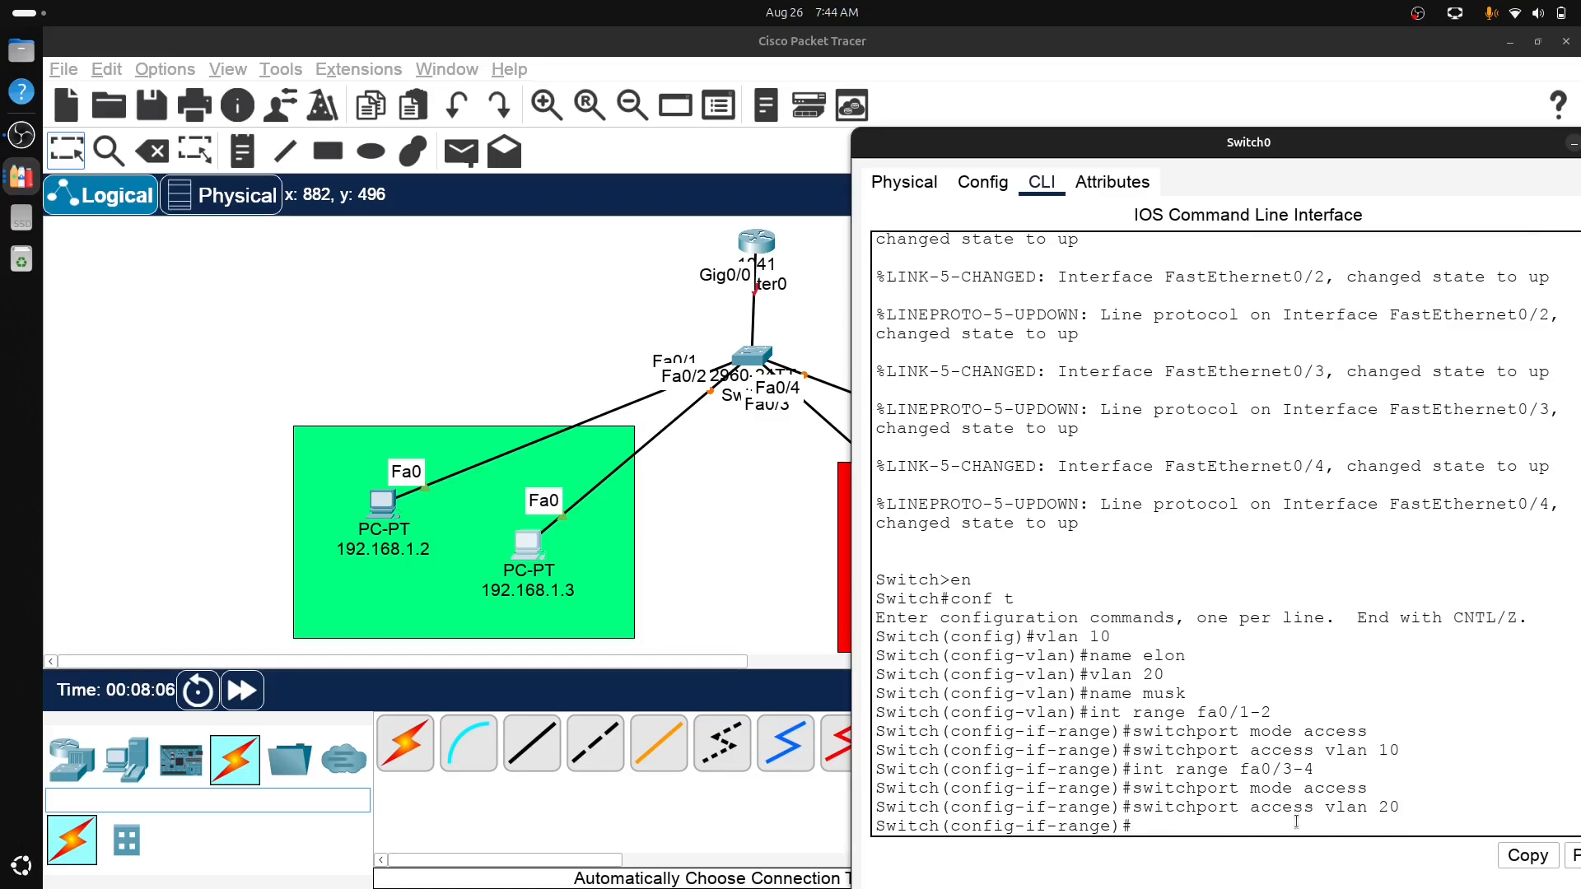
- Configure the switch's interface fa0/5 as a trunk with switchport mode trunk
type("int fa")
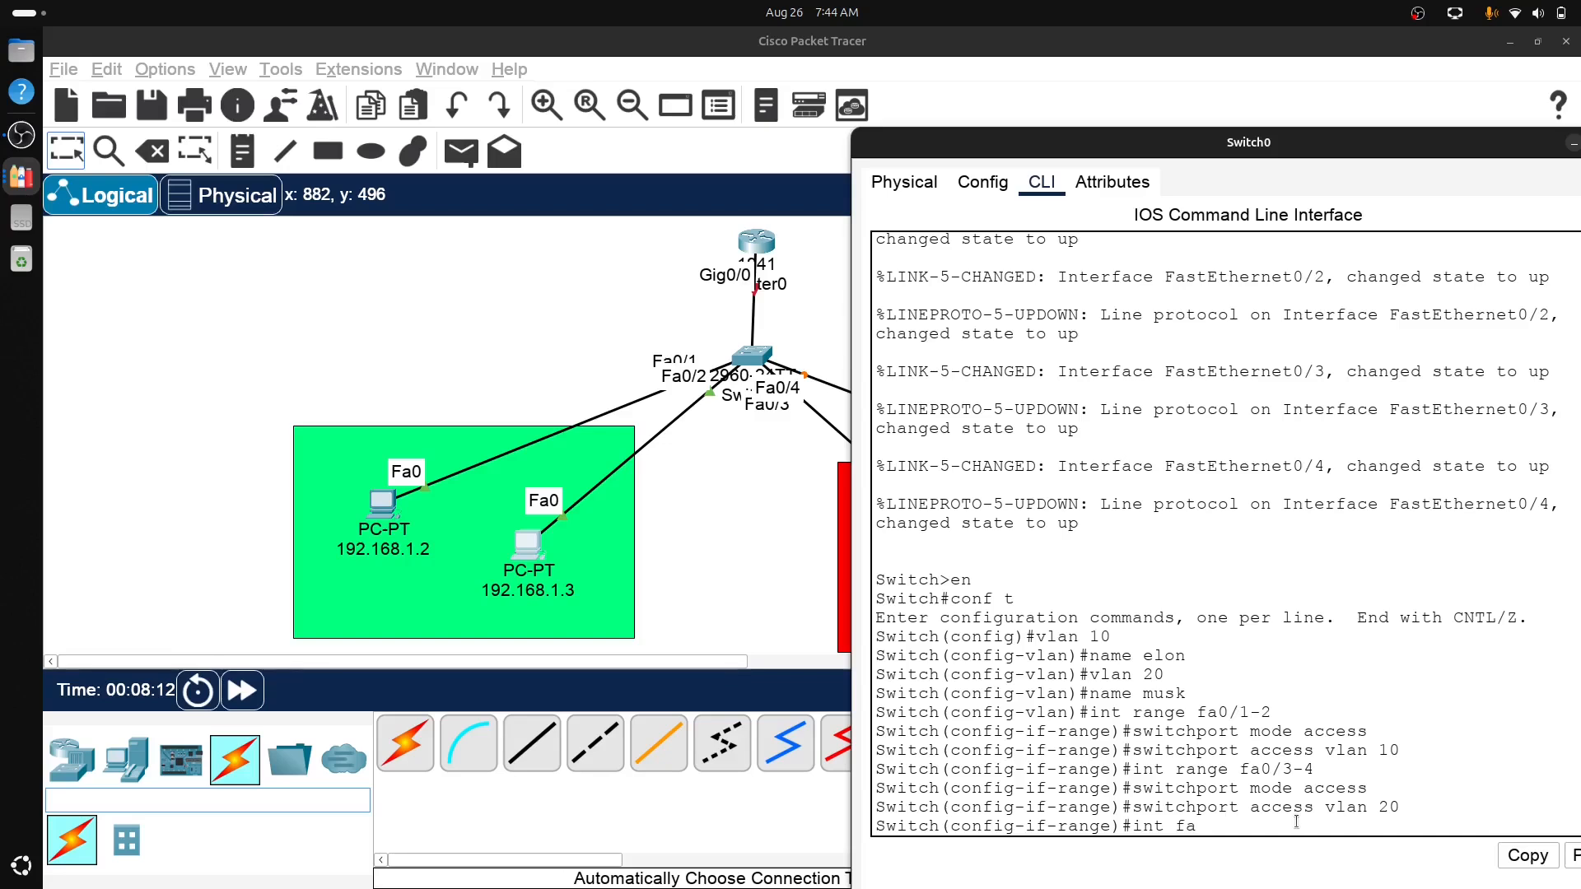
type("0/5")
key("Return")
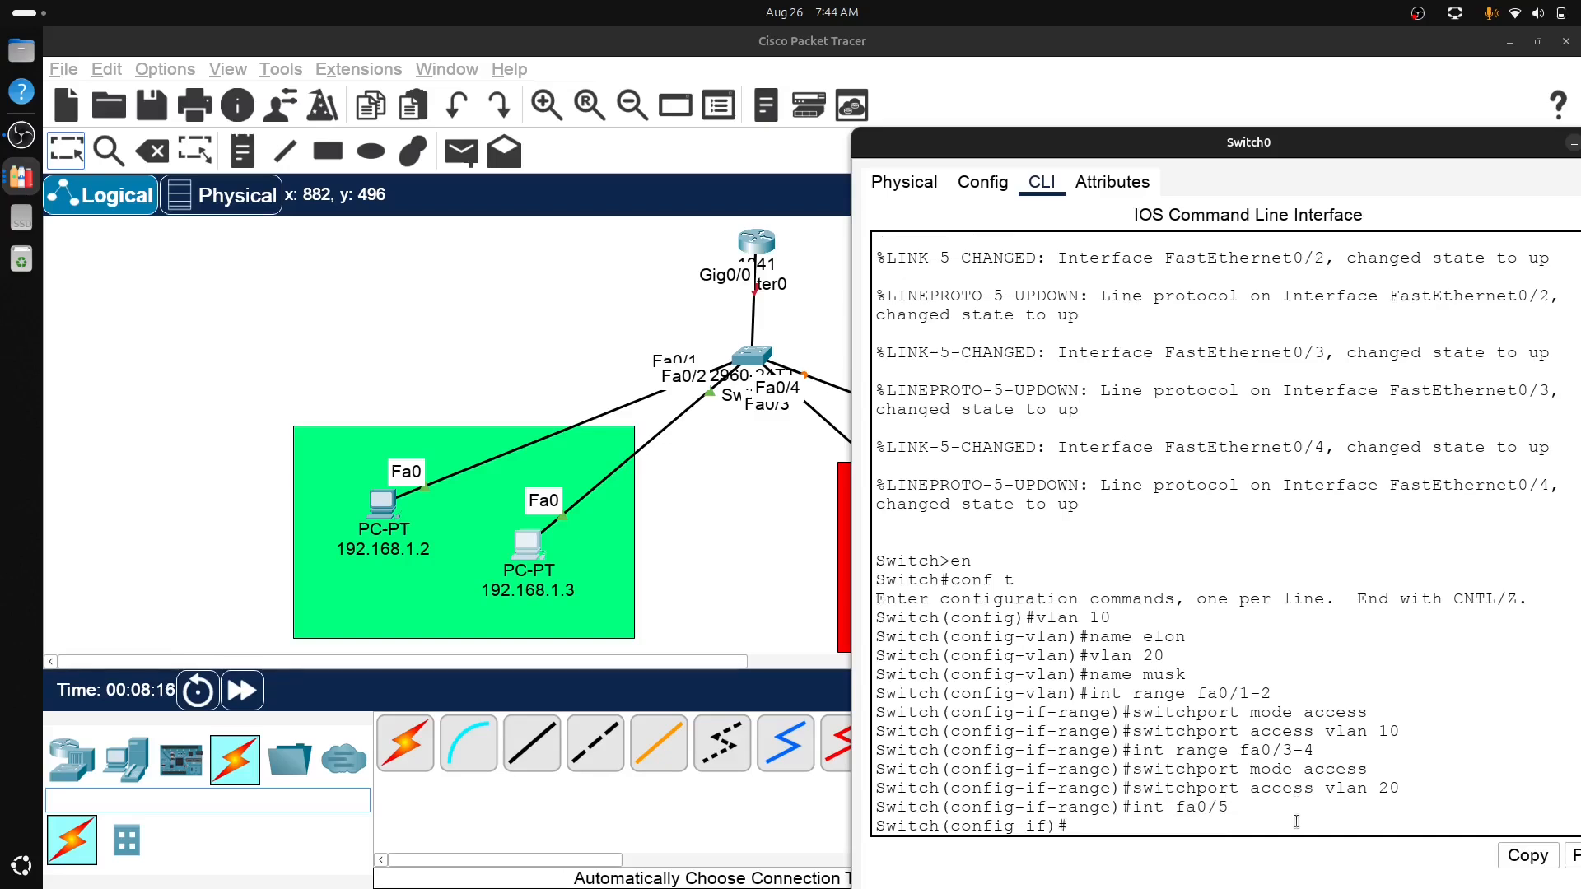
type("switchport mode trunk")
key("Return")
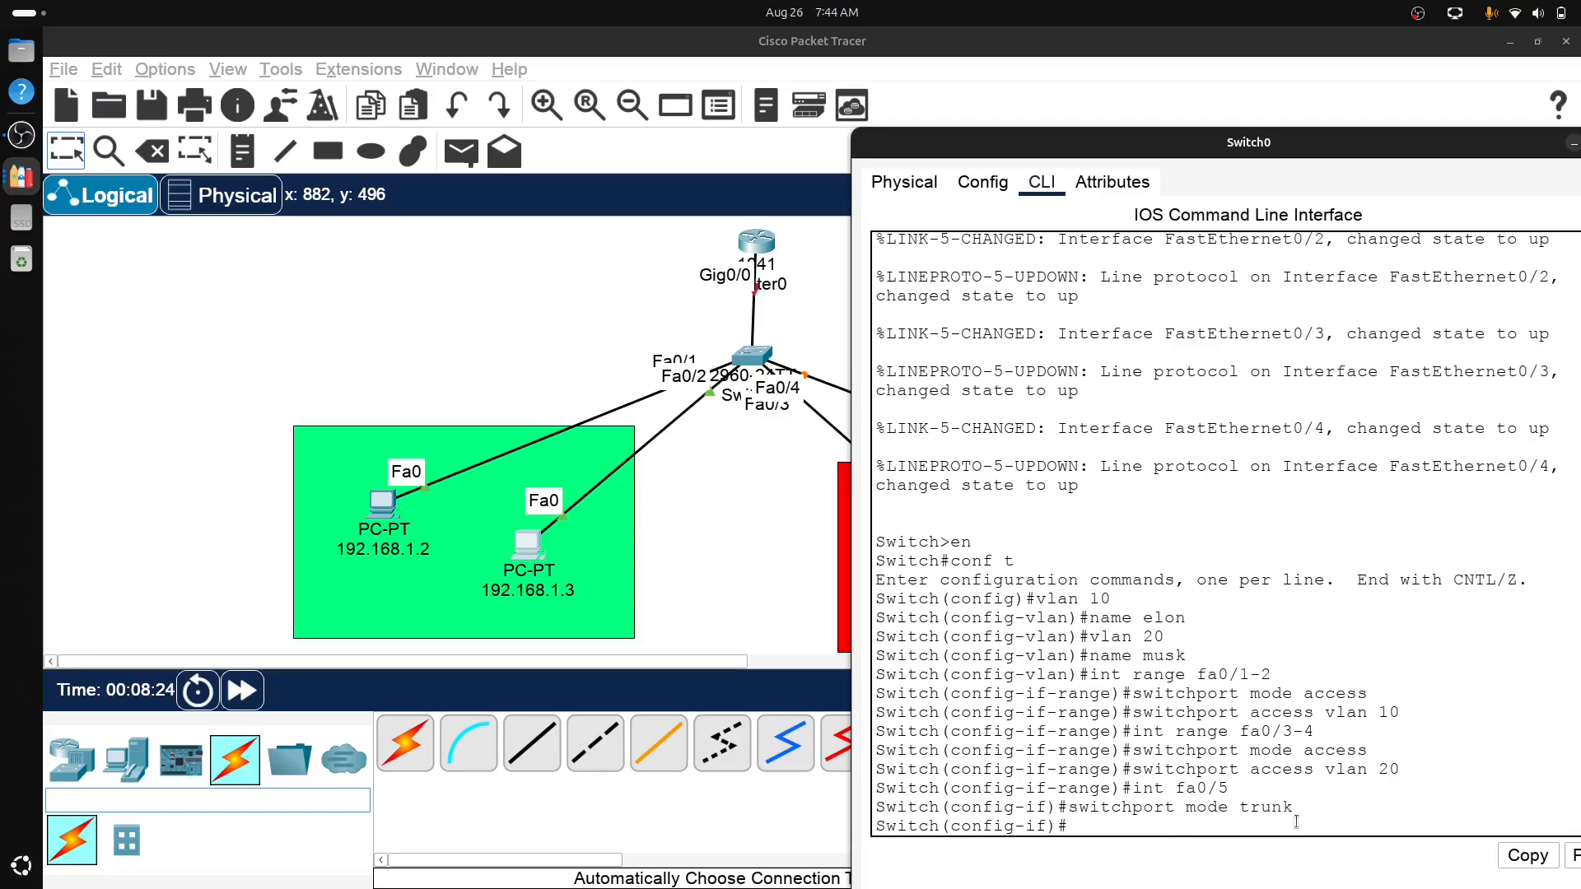
- End configuration mode on the switch, save the configuration with wr, and close the switch's window
type("end")
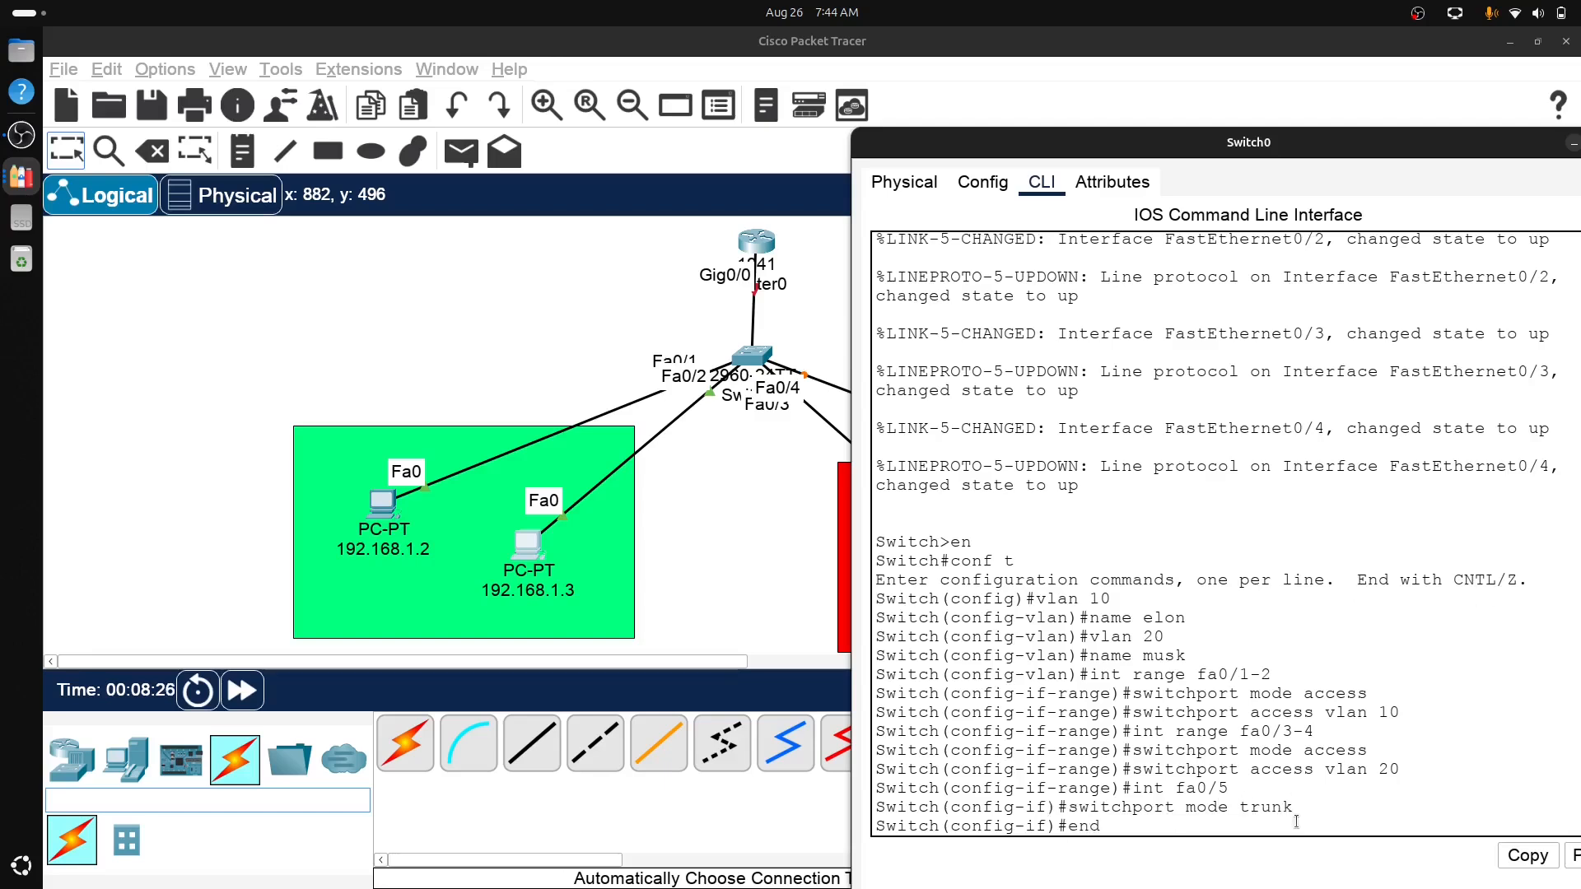
key("Return")
type("wr")
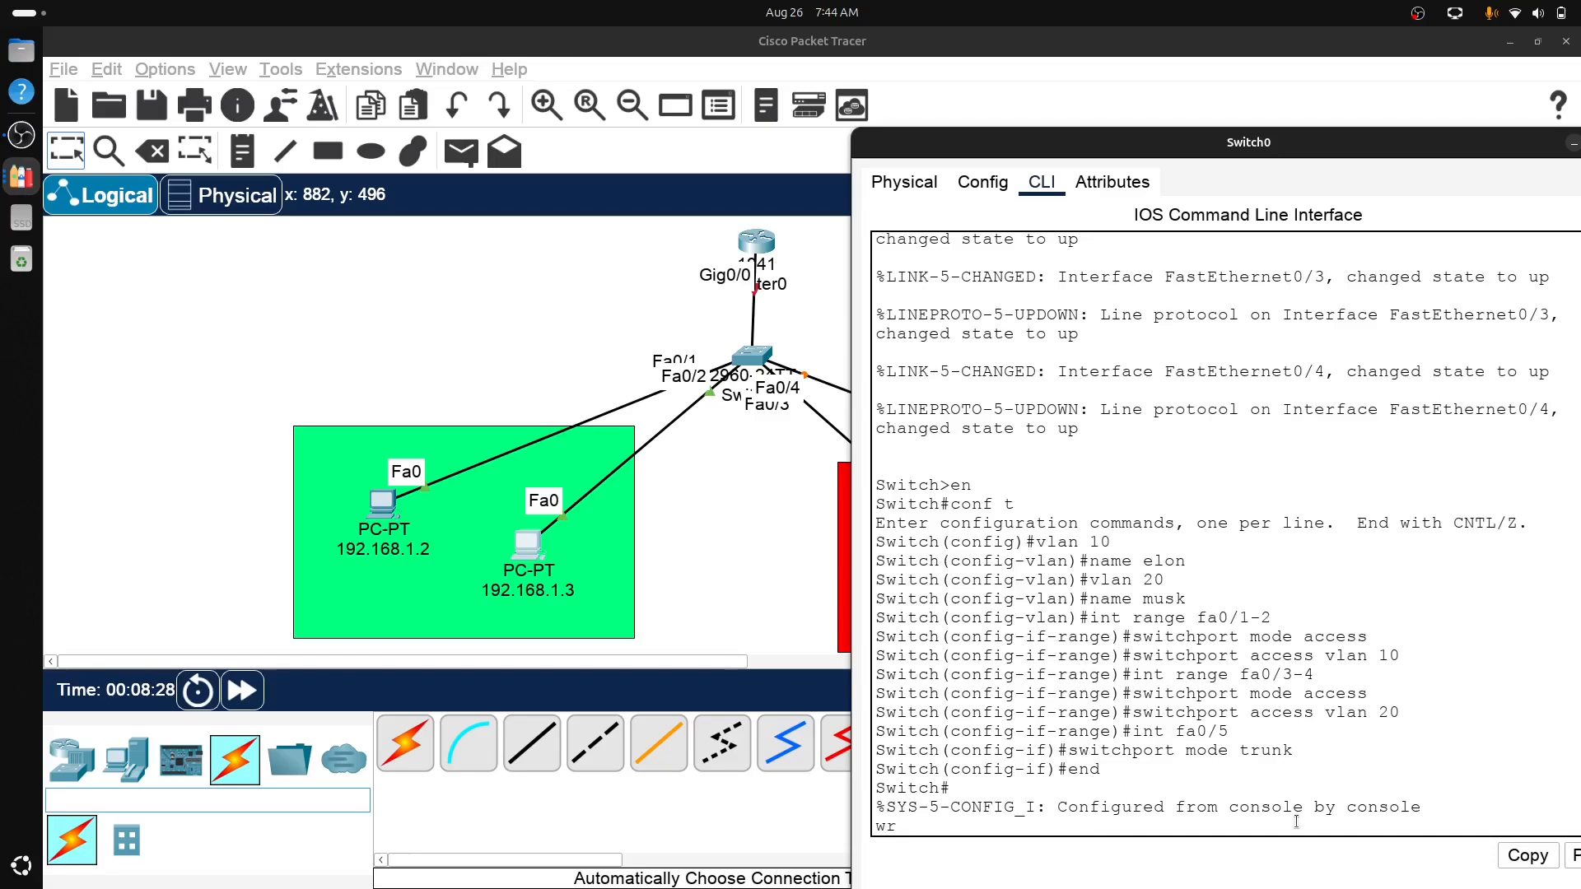
key("Return")
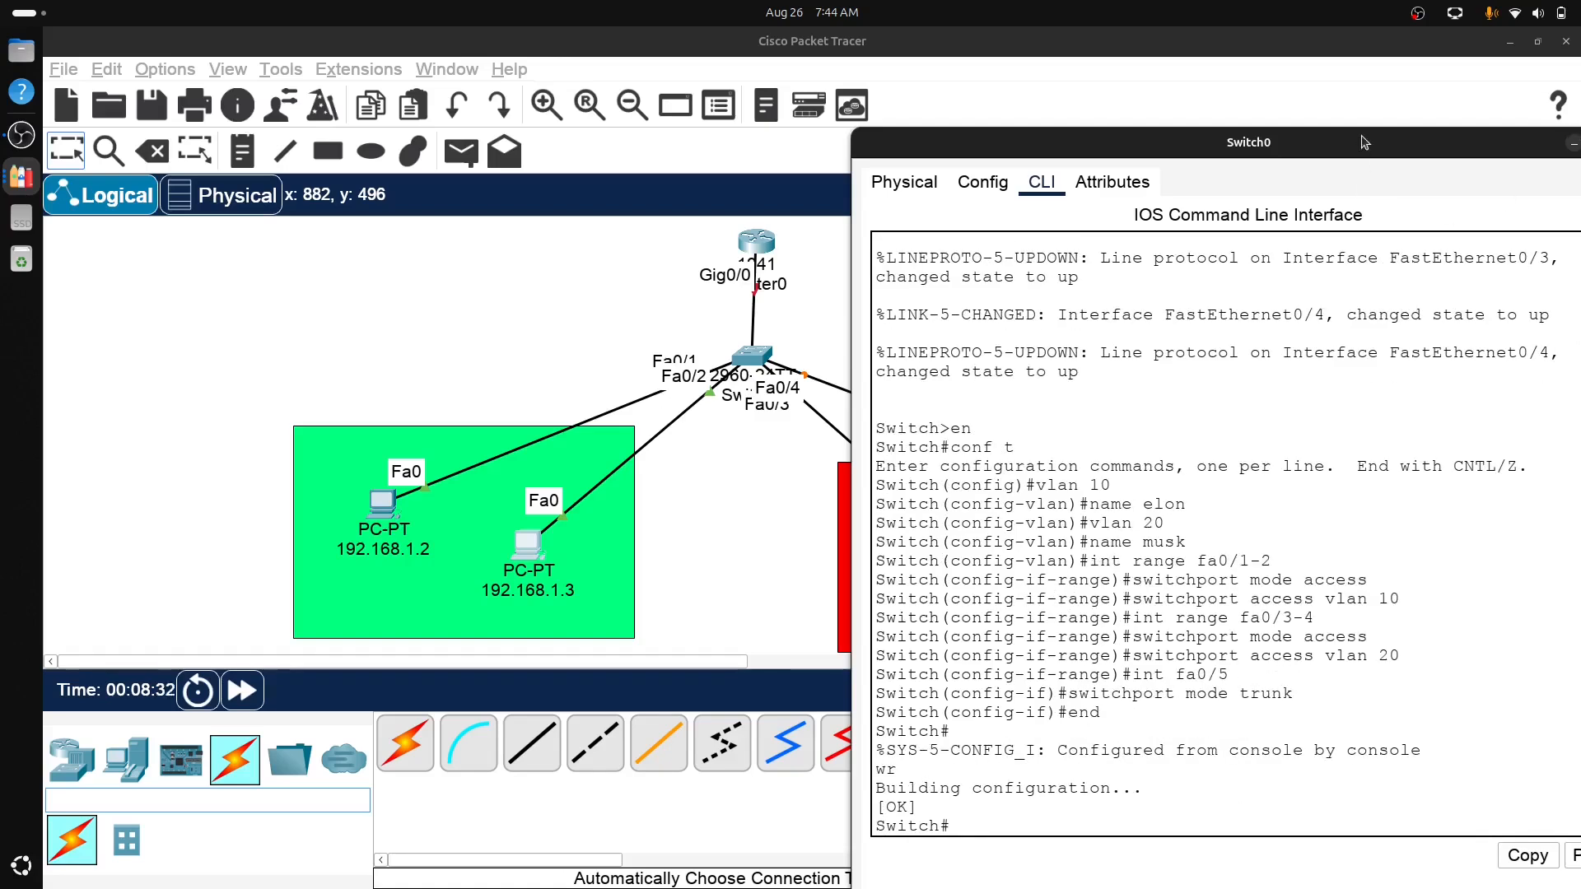
left_click_drag(1364, 142, 1204, 164)
left_click(1473, 163)
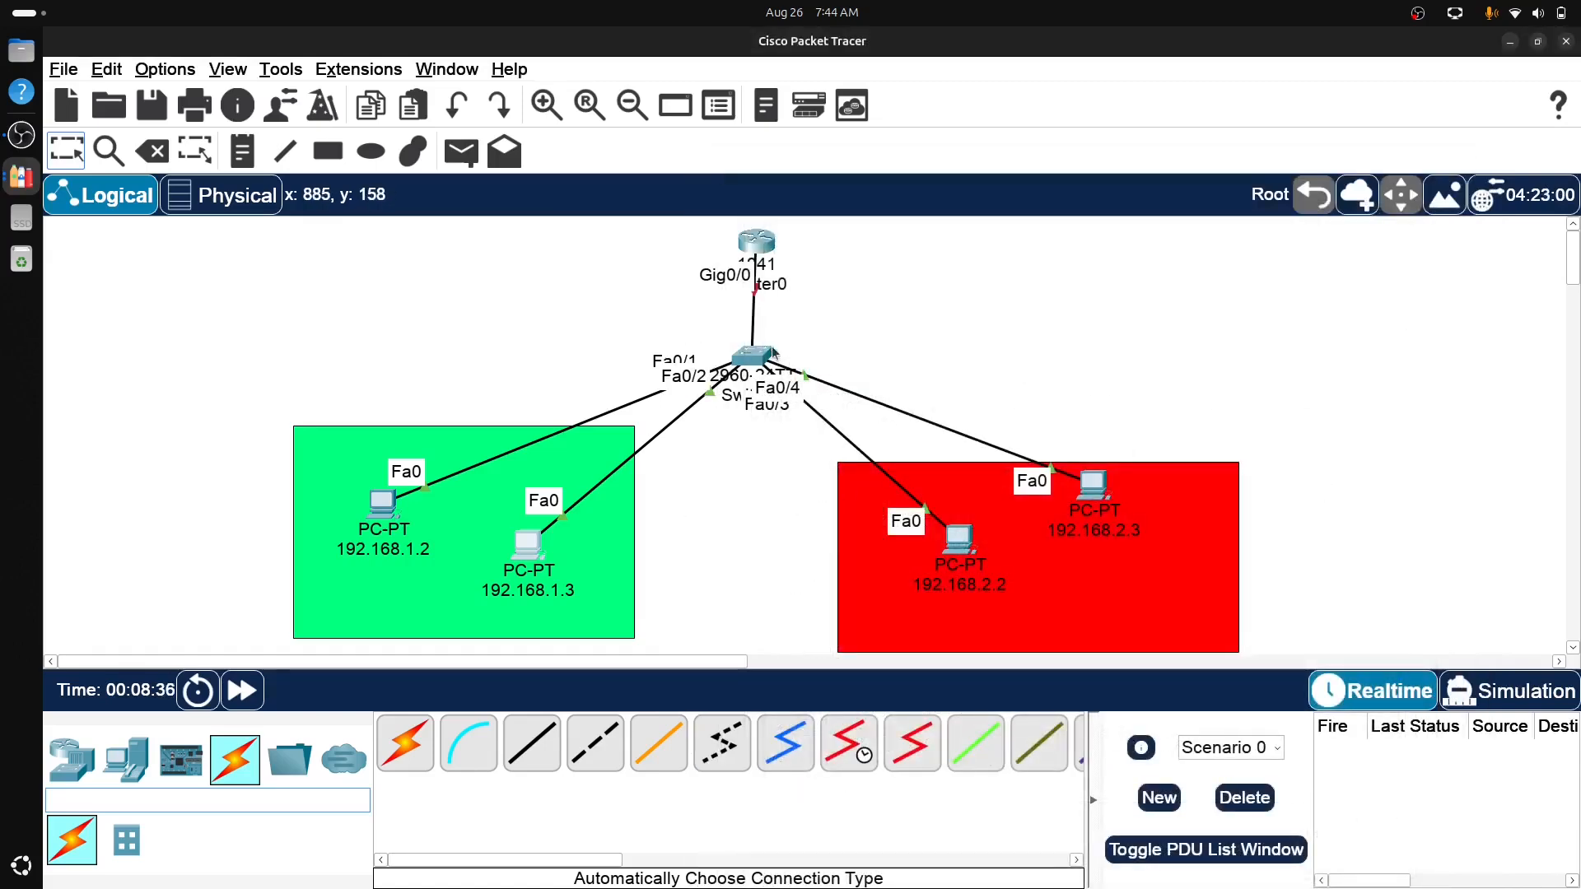
- Open the 1941 router's IOS command line and answer no to the initial configuration dialog
mouse_move(761, 367)
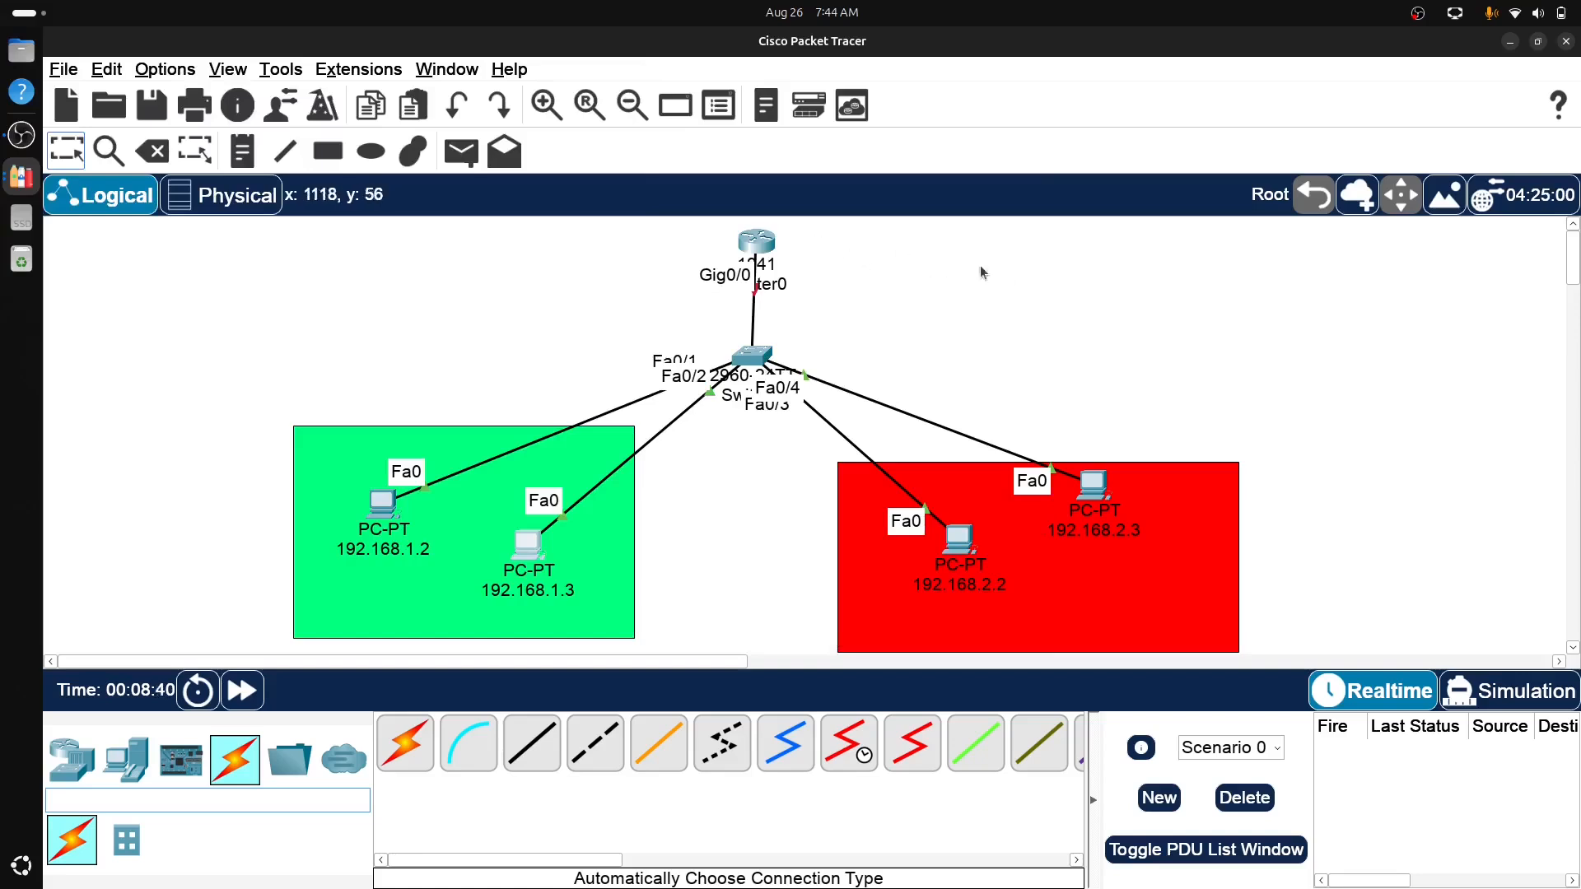
left_click(757, 249)
left_click(772, 148)
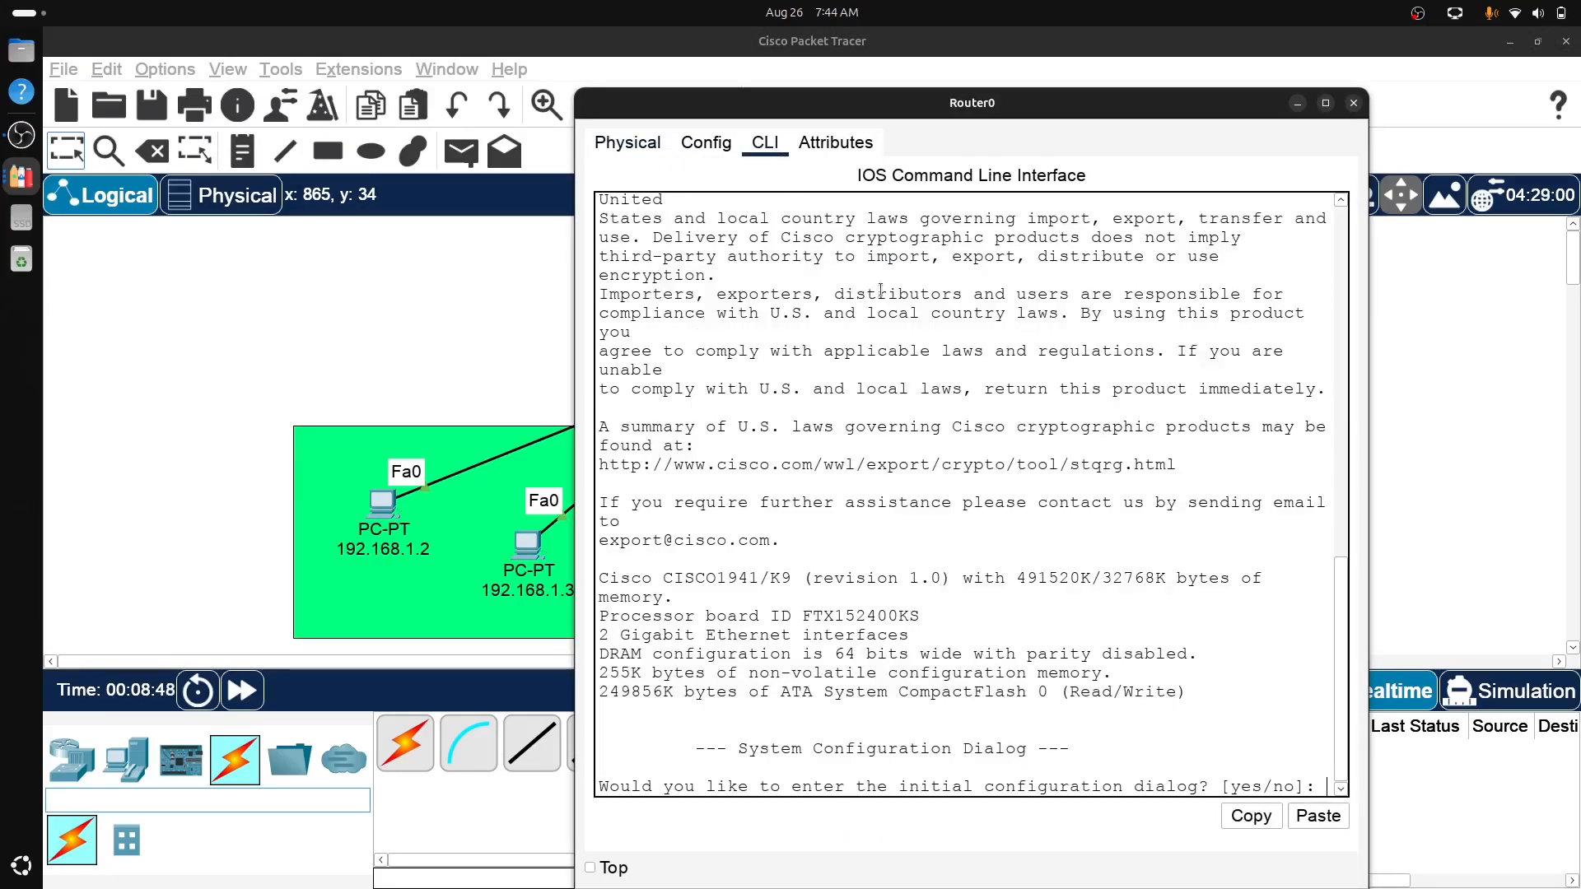
type("no")
key("Return")
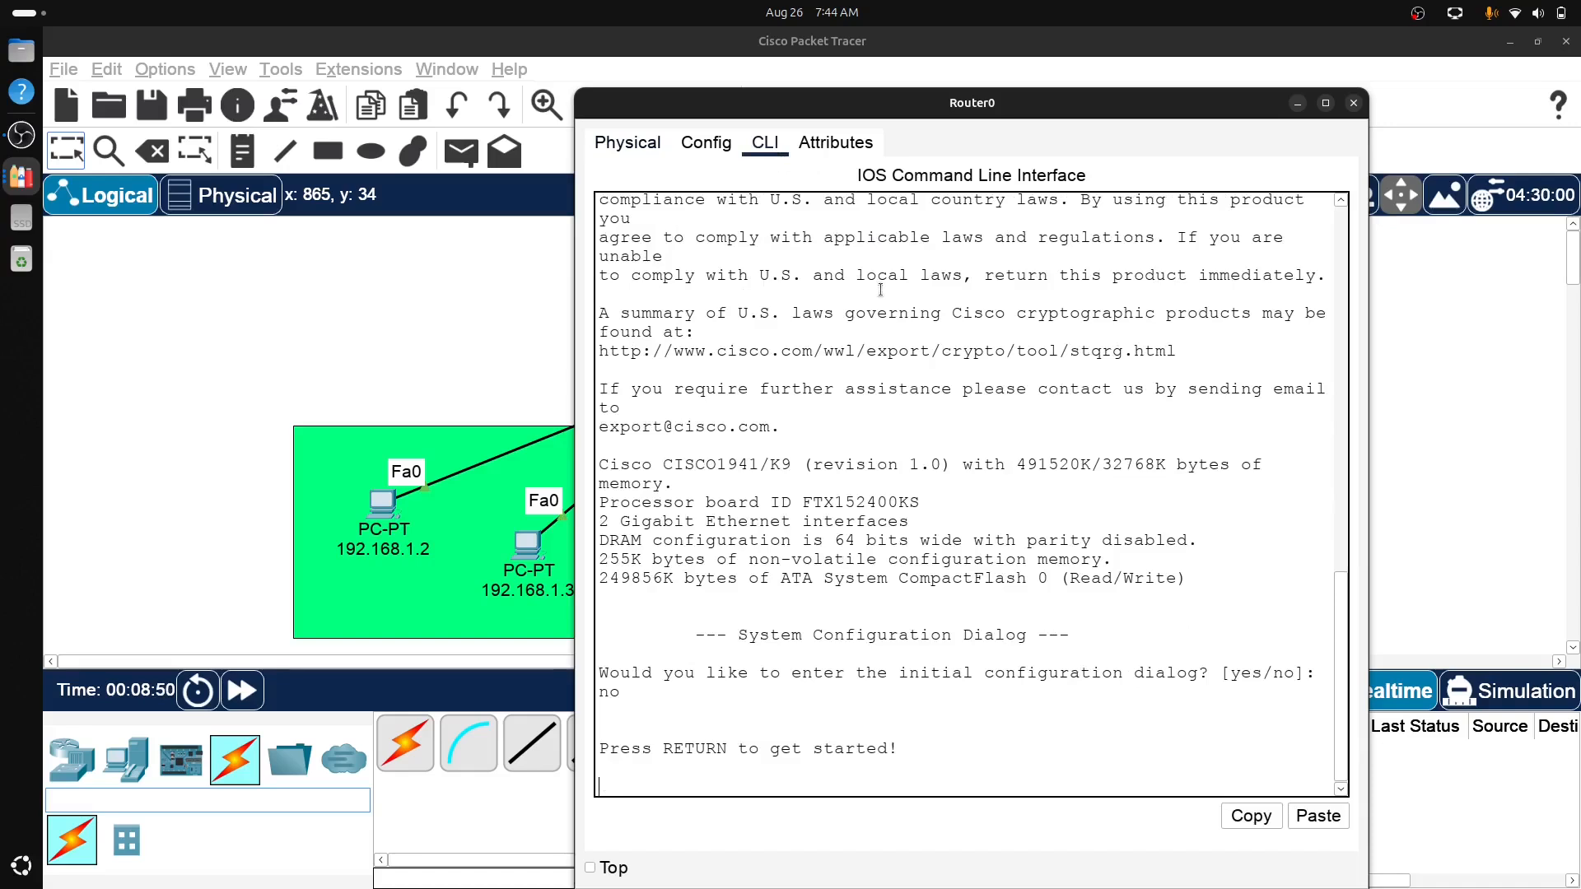
- Enter privileged EXEC mode and global configuration mode on the router with en and conf t
key("Return")
type("en")
key("Return")
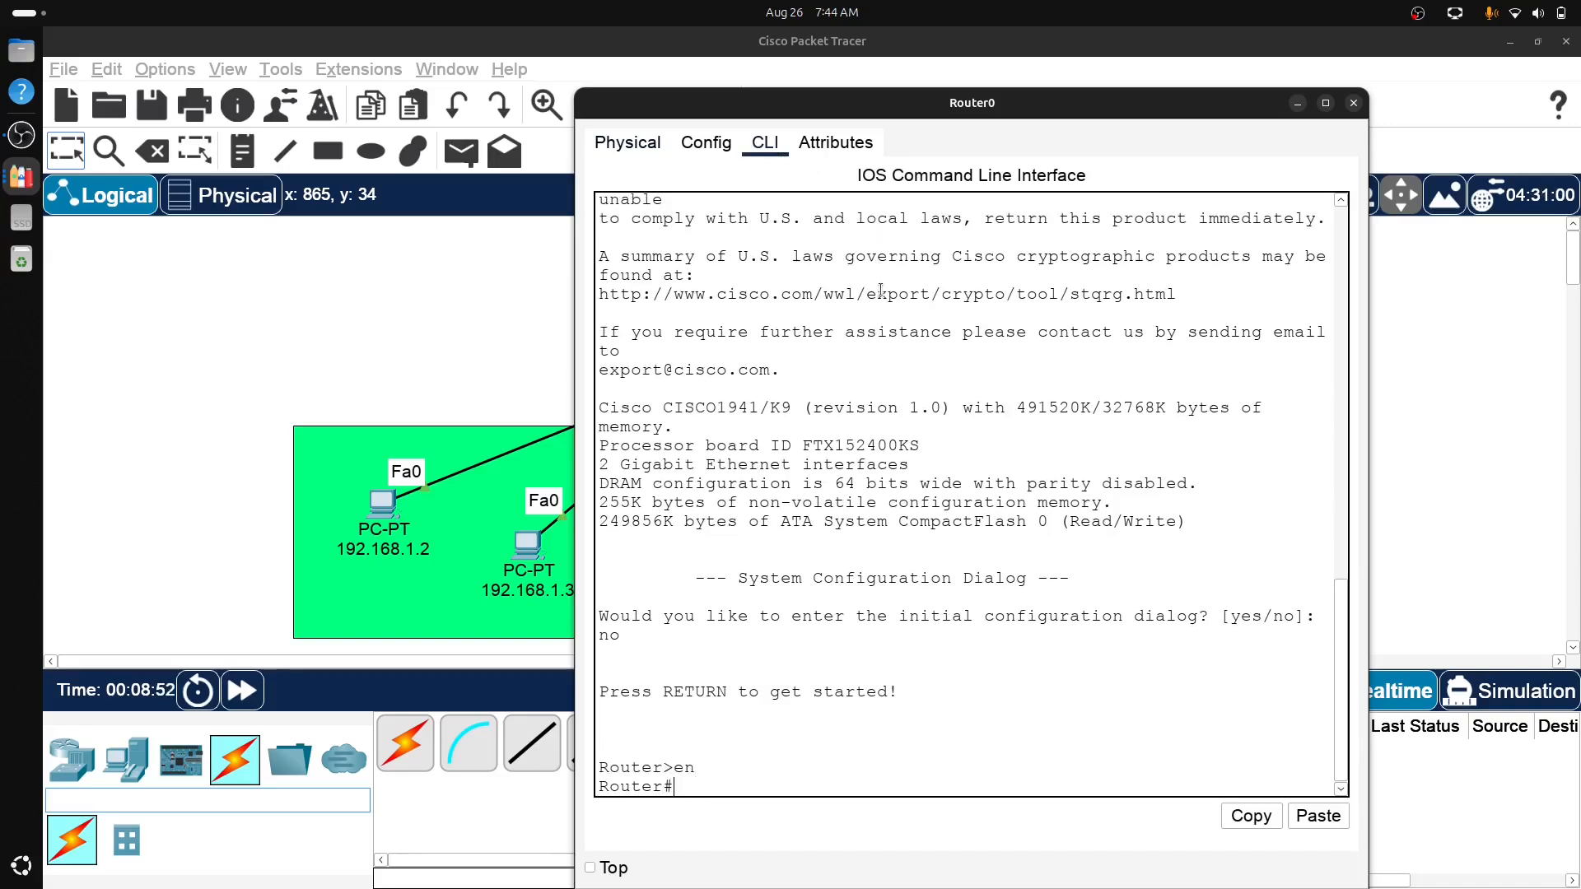
type("conf t")
key("Return")
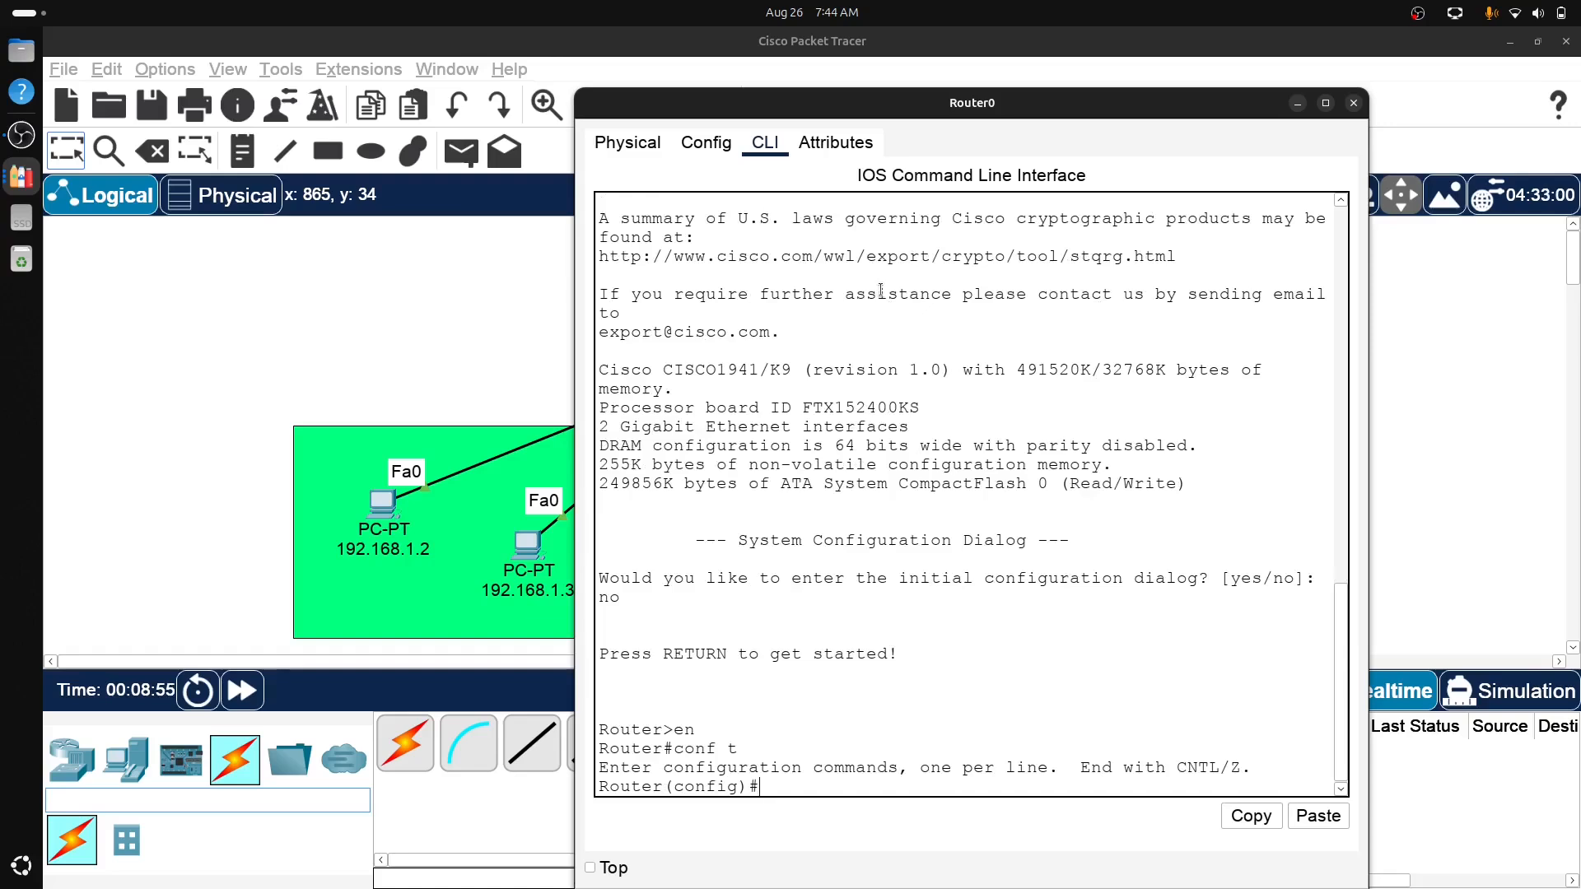
- Enter the router's interface gig0/0 and enable it with no sh
type("int gig0/0")
left_click_drag(873, 111, 1002, 519)
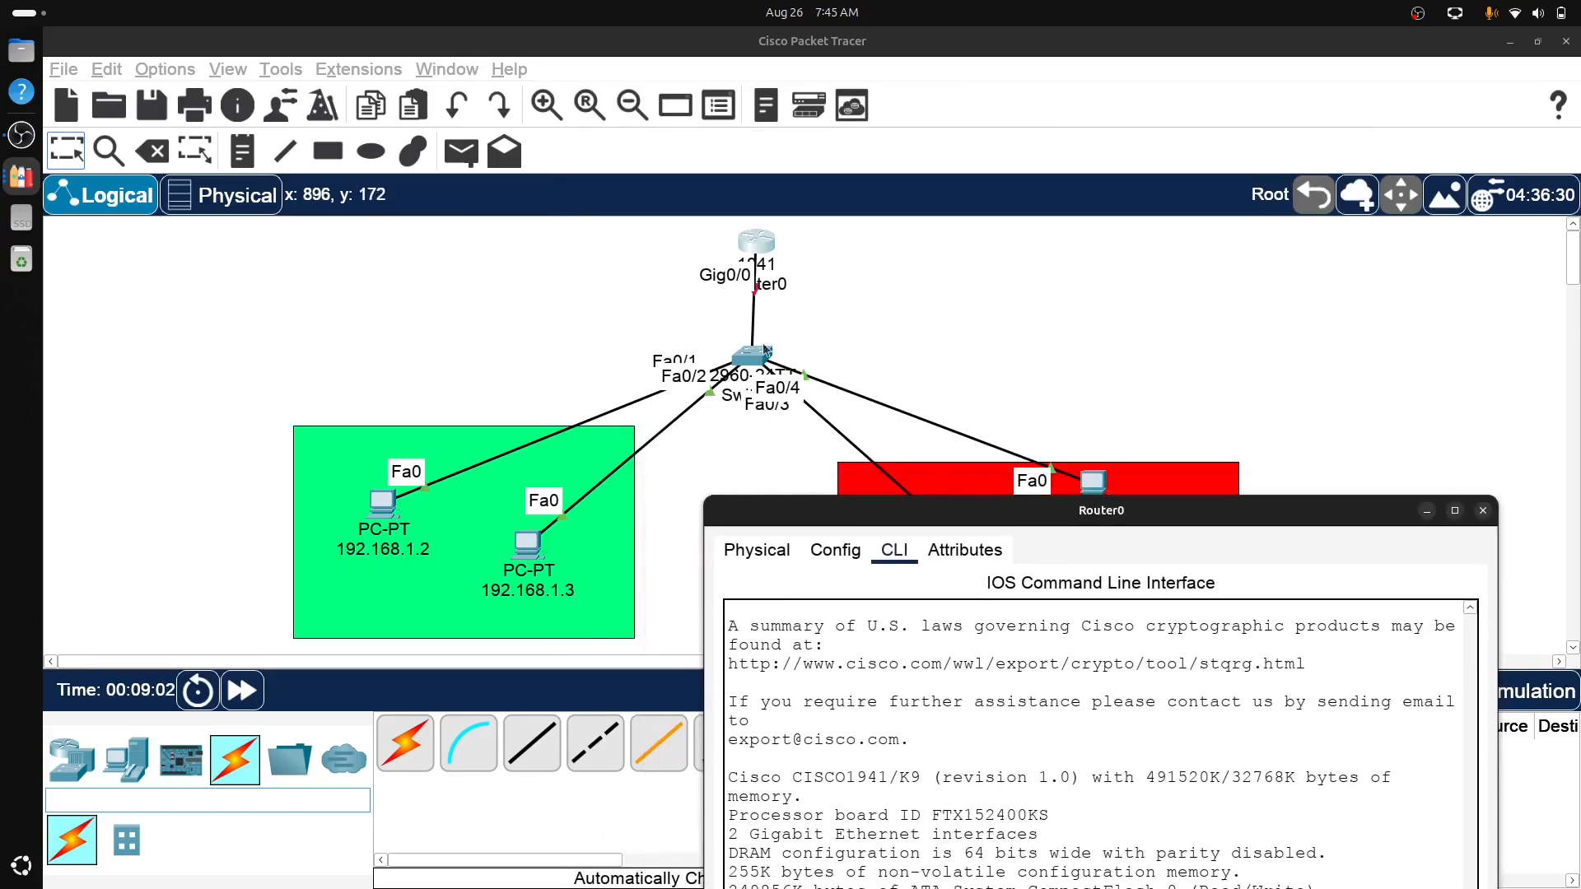
left_click(741, 280)
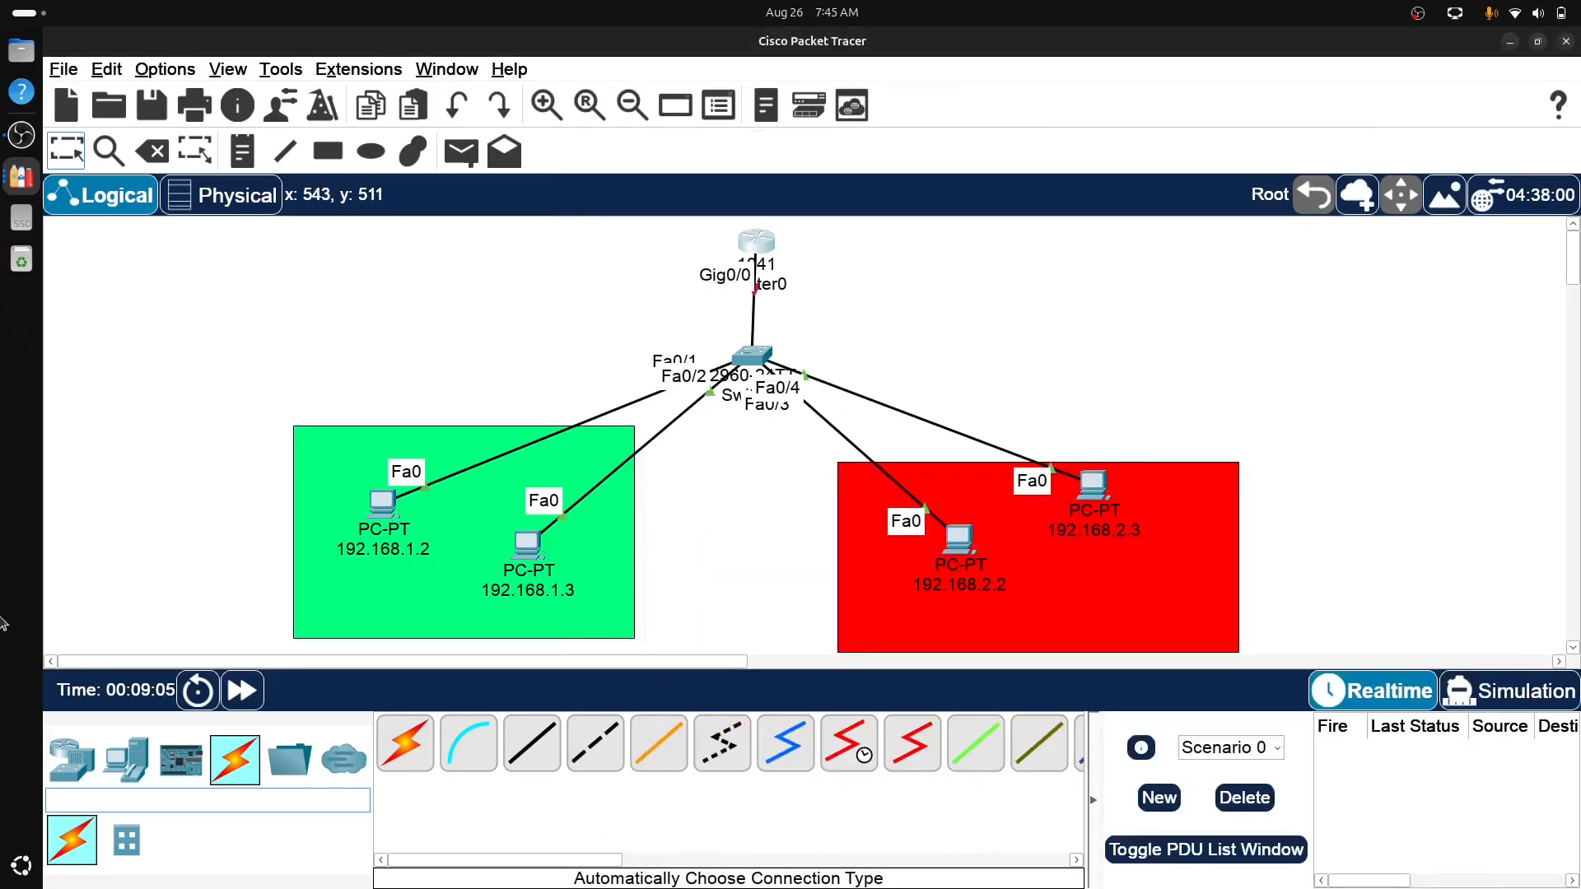
left_click(25, 169)
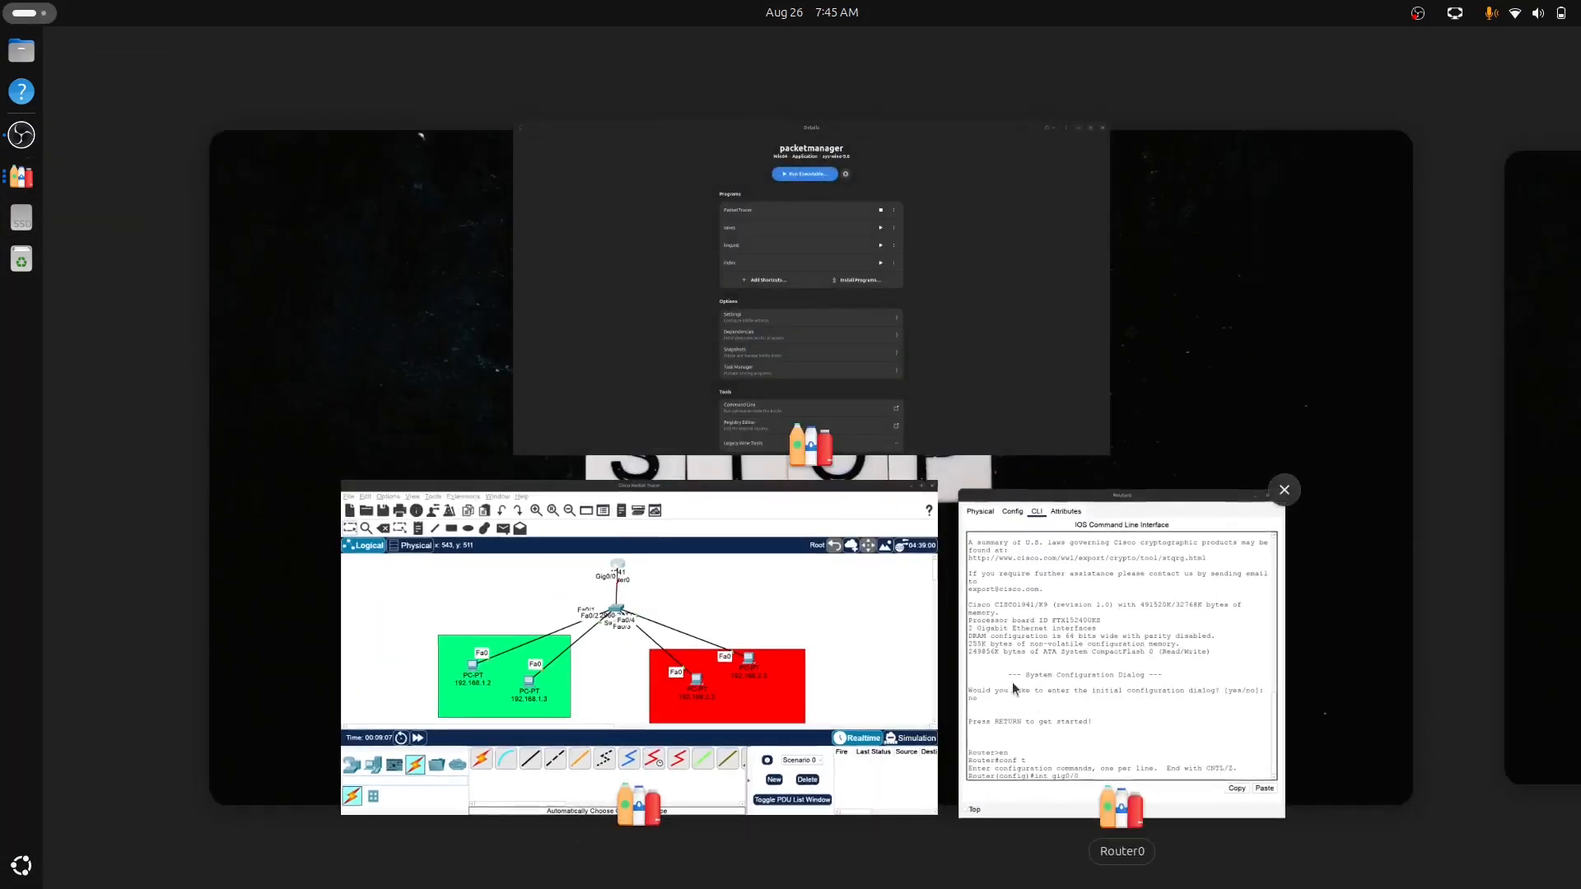
left_click(1104, 687)
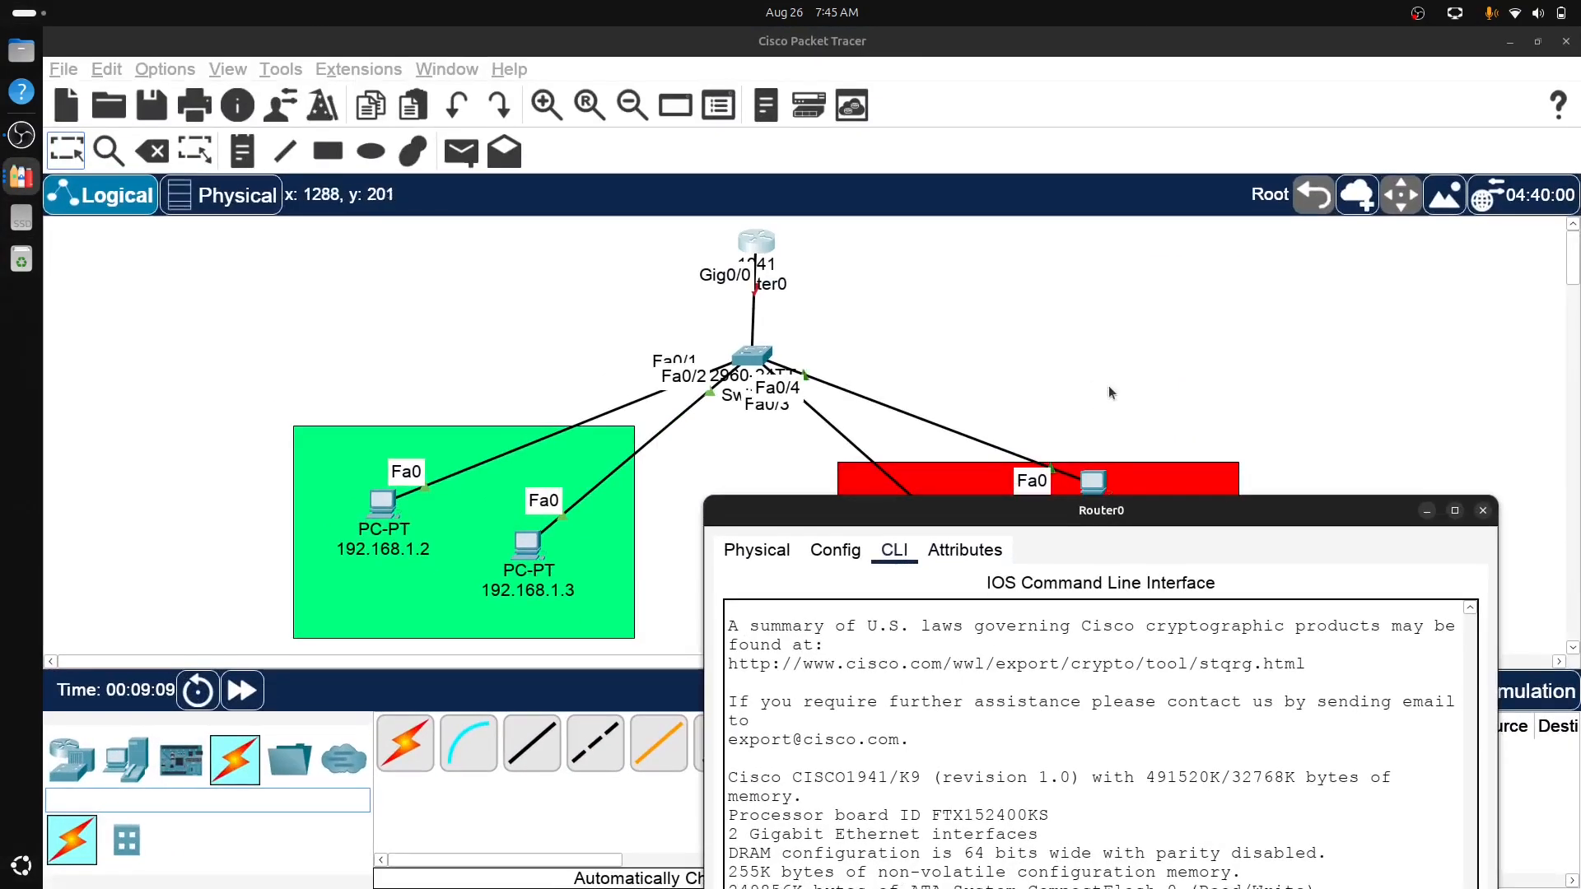
left_click_drag(1158, 513, 1153, 170)
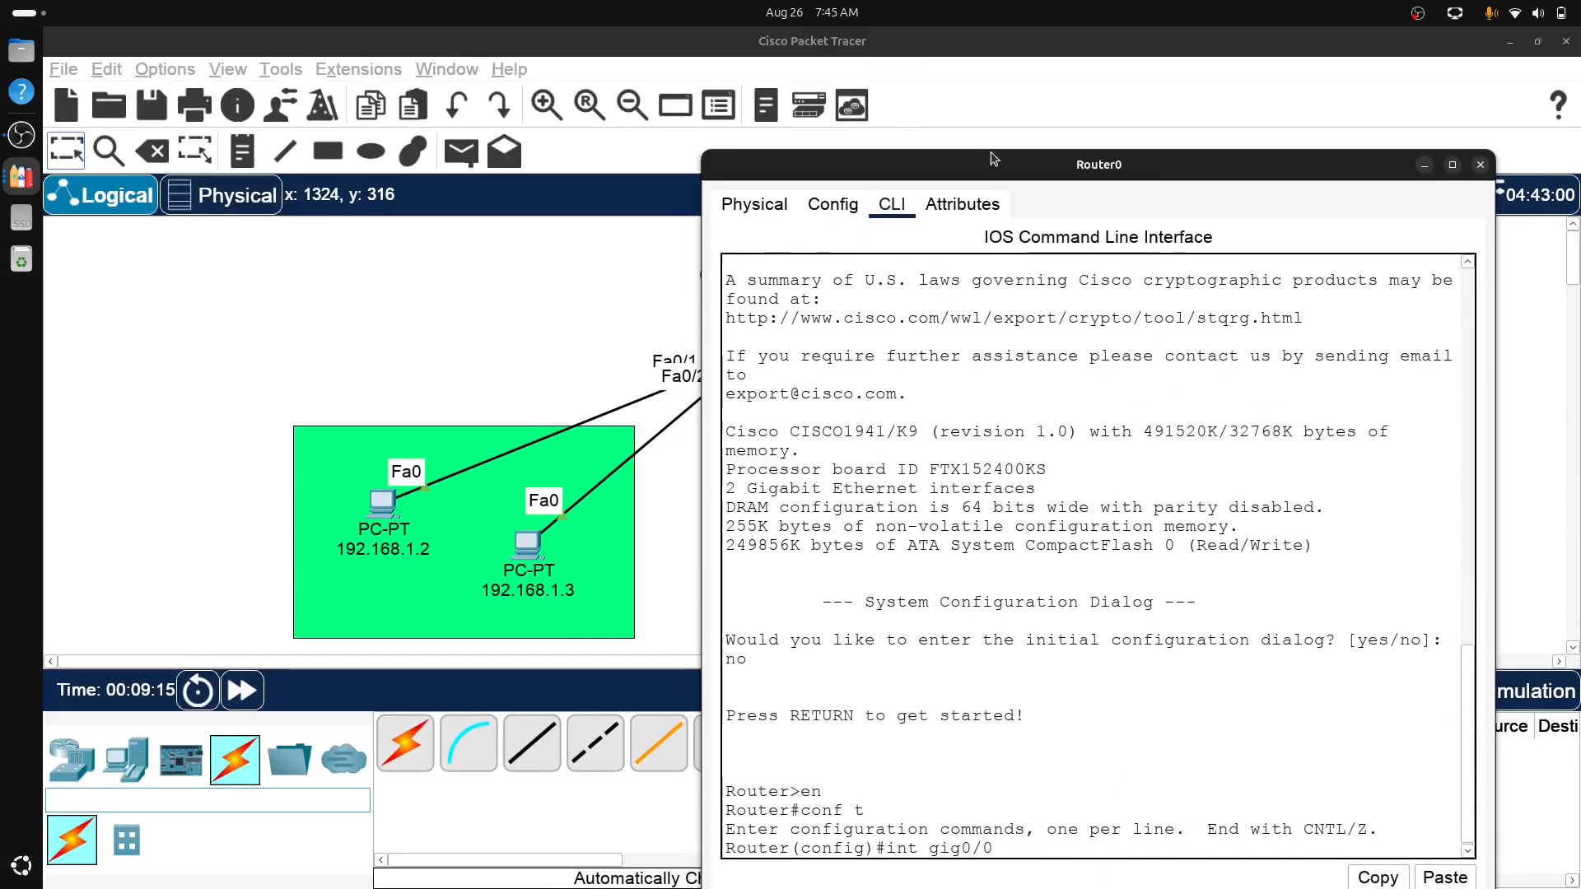
left_click_drag(985, 171, 1248, 214)
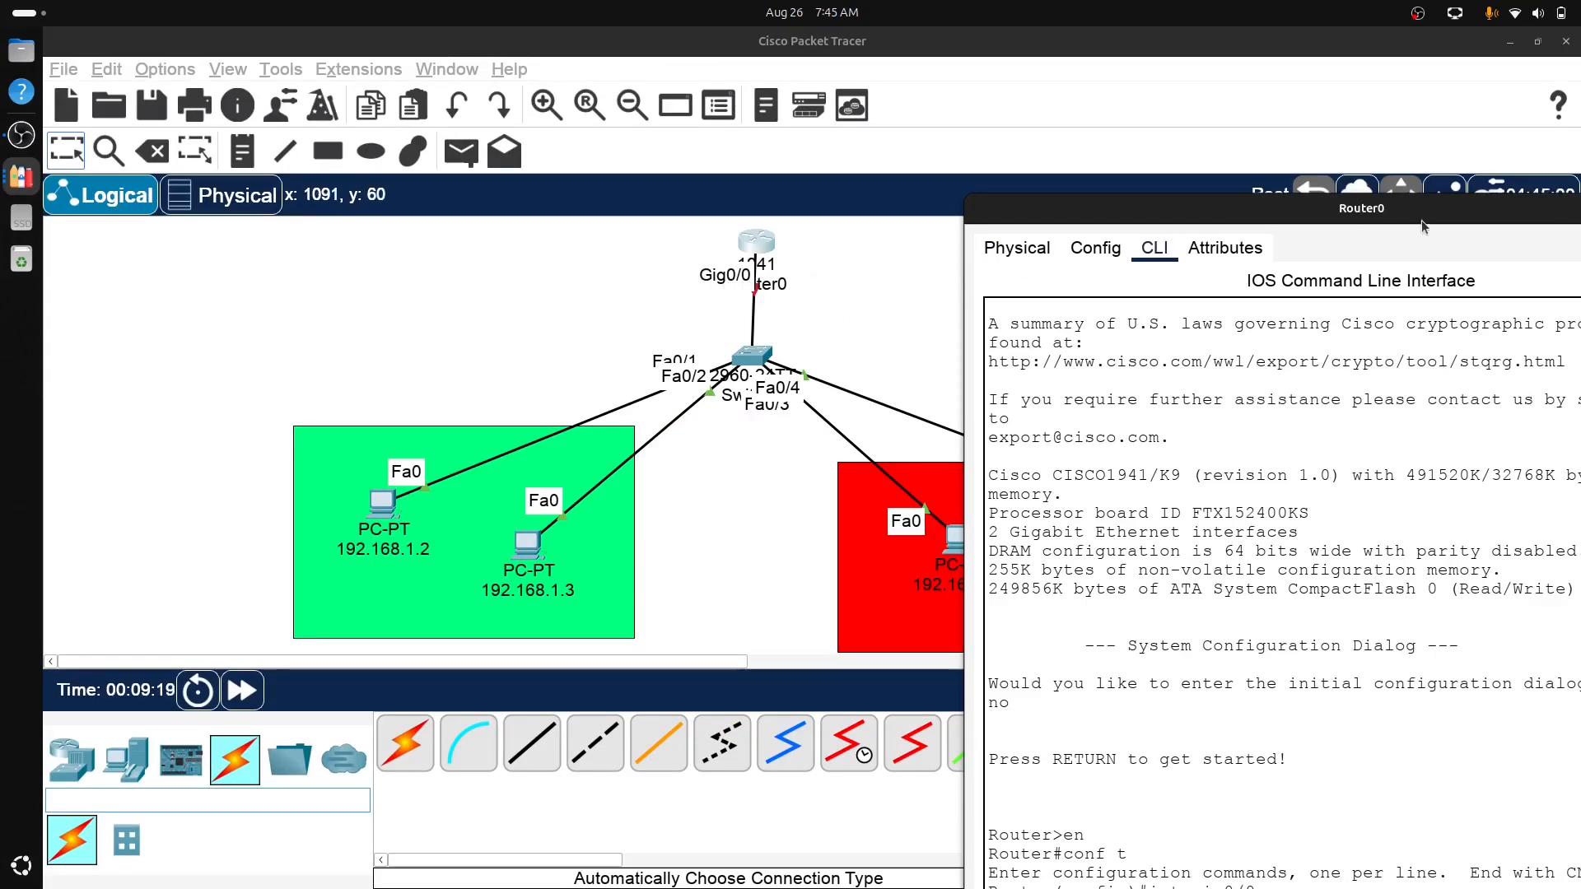
left_click_drag(1416, 215, 955, 116)
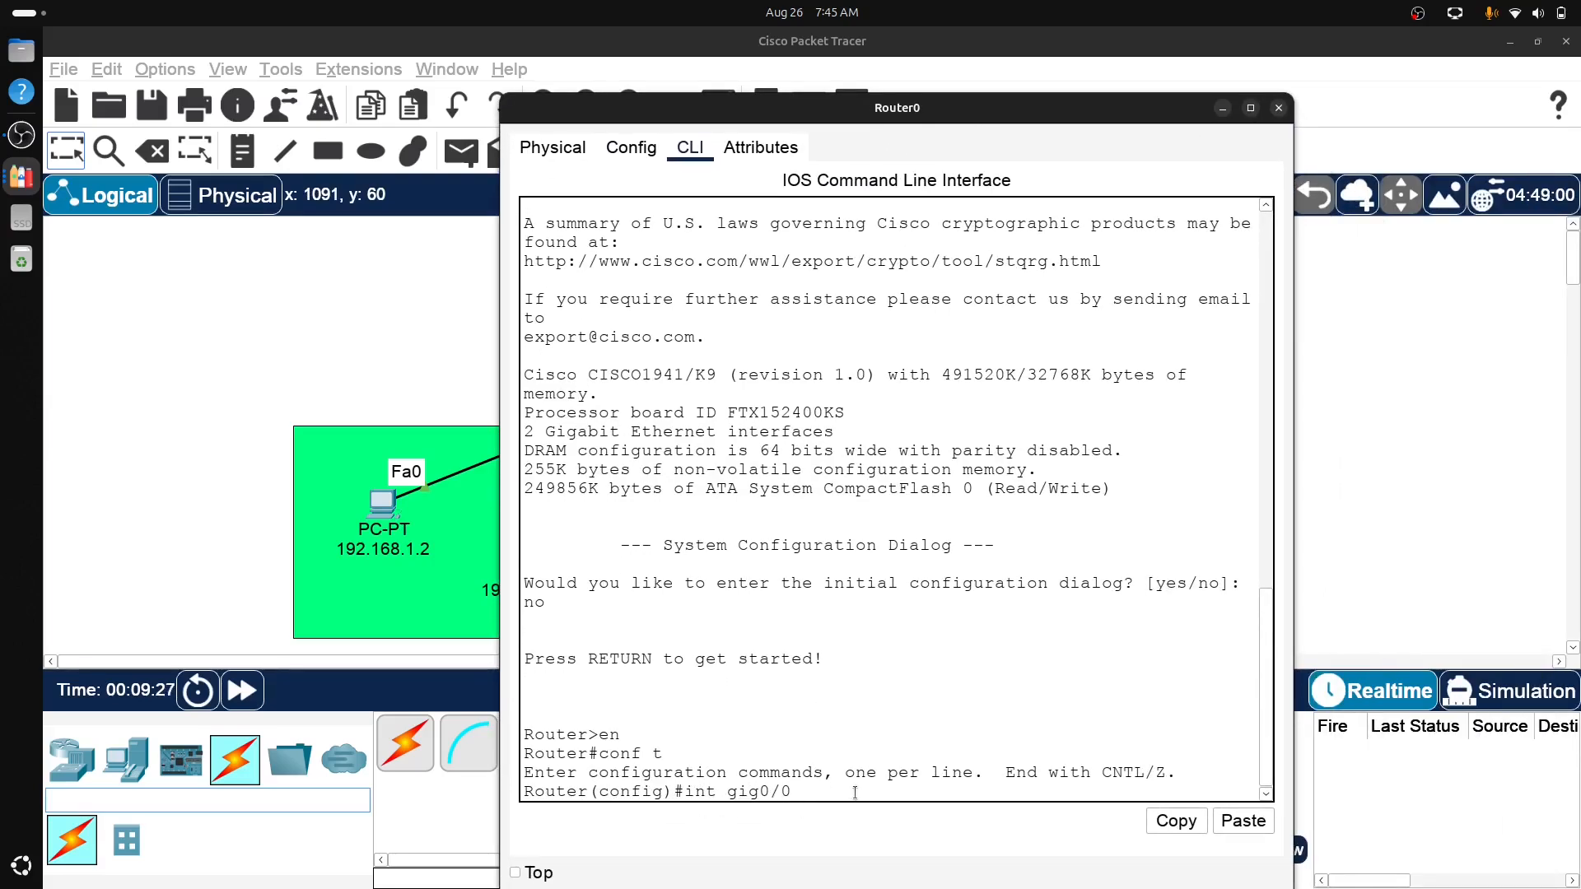
key("Return")
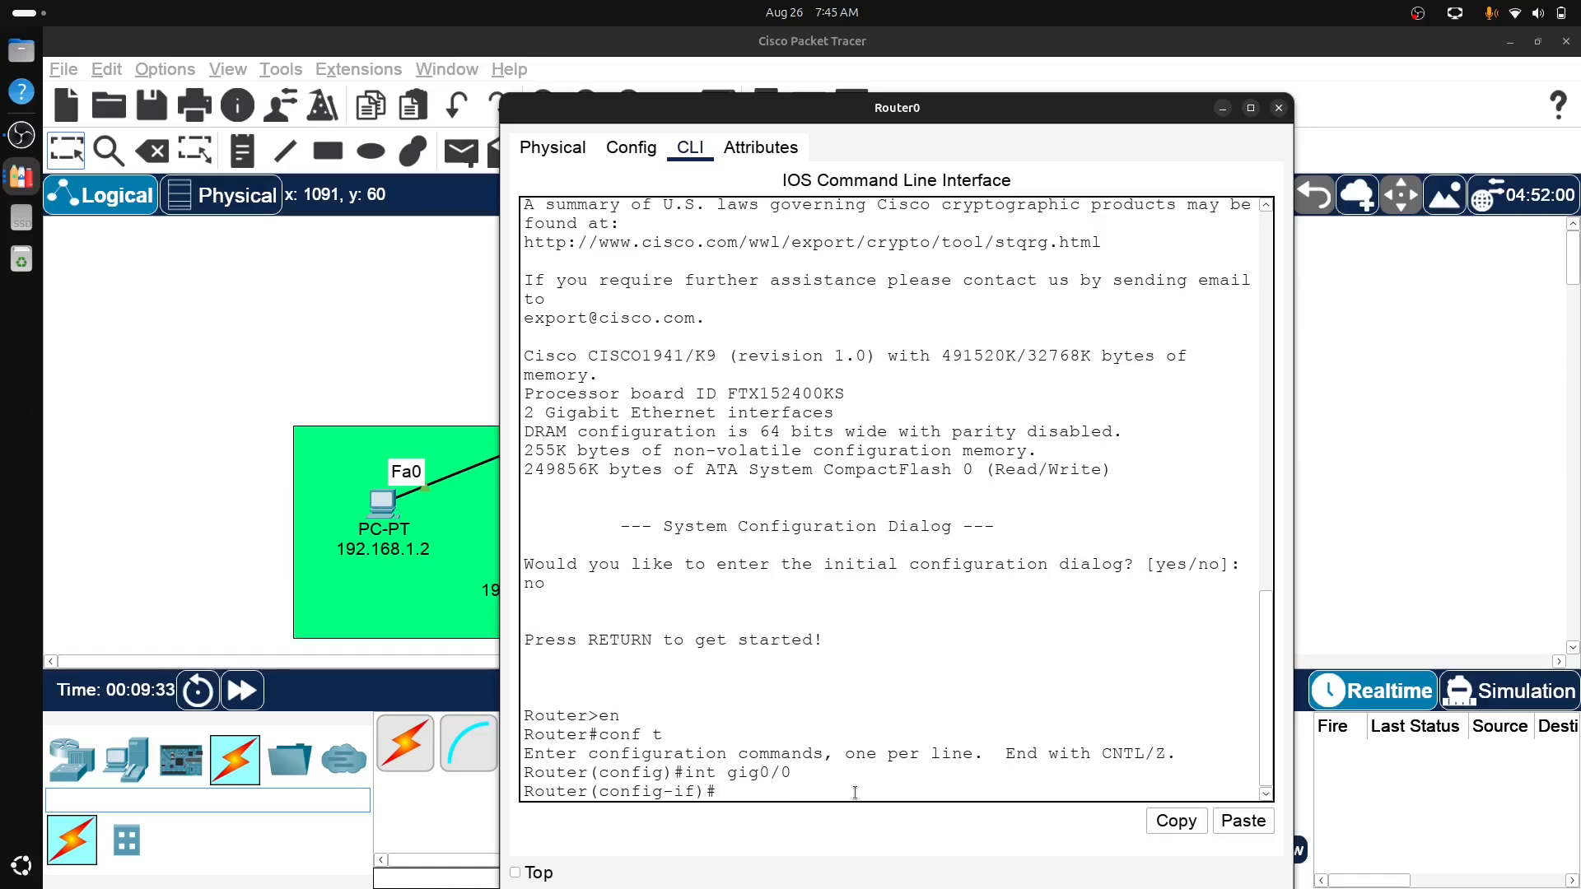
type("no sh")
key("Return")
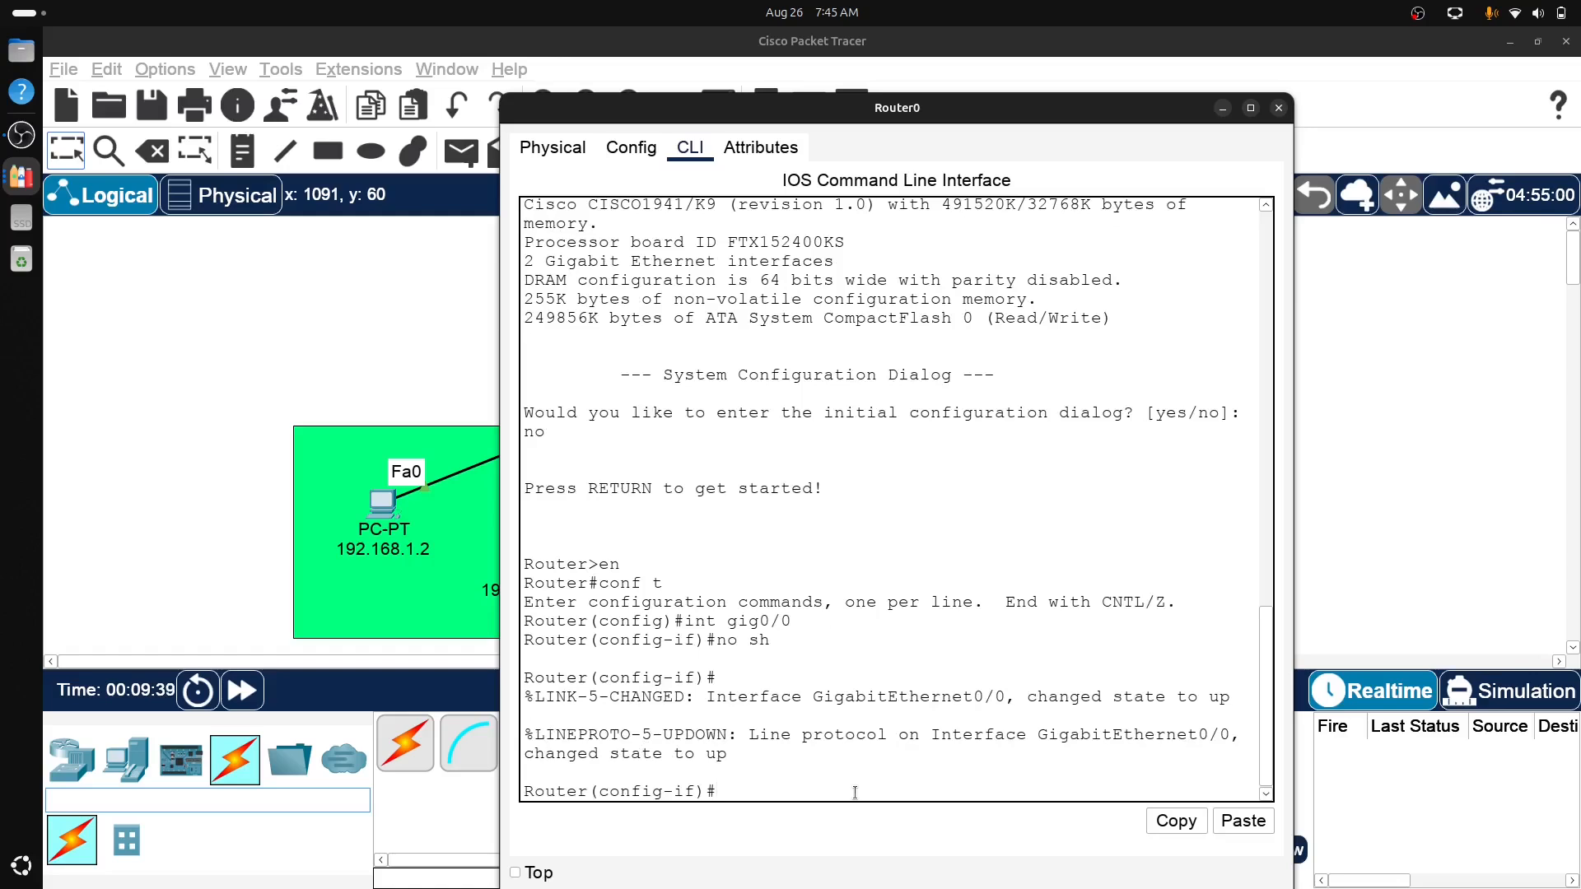
- Create the router subinterface gig0/0.10 and set its encapsulation to dot1q 10
type("int gig0/0")
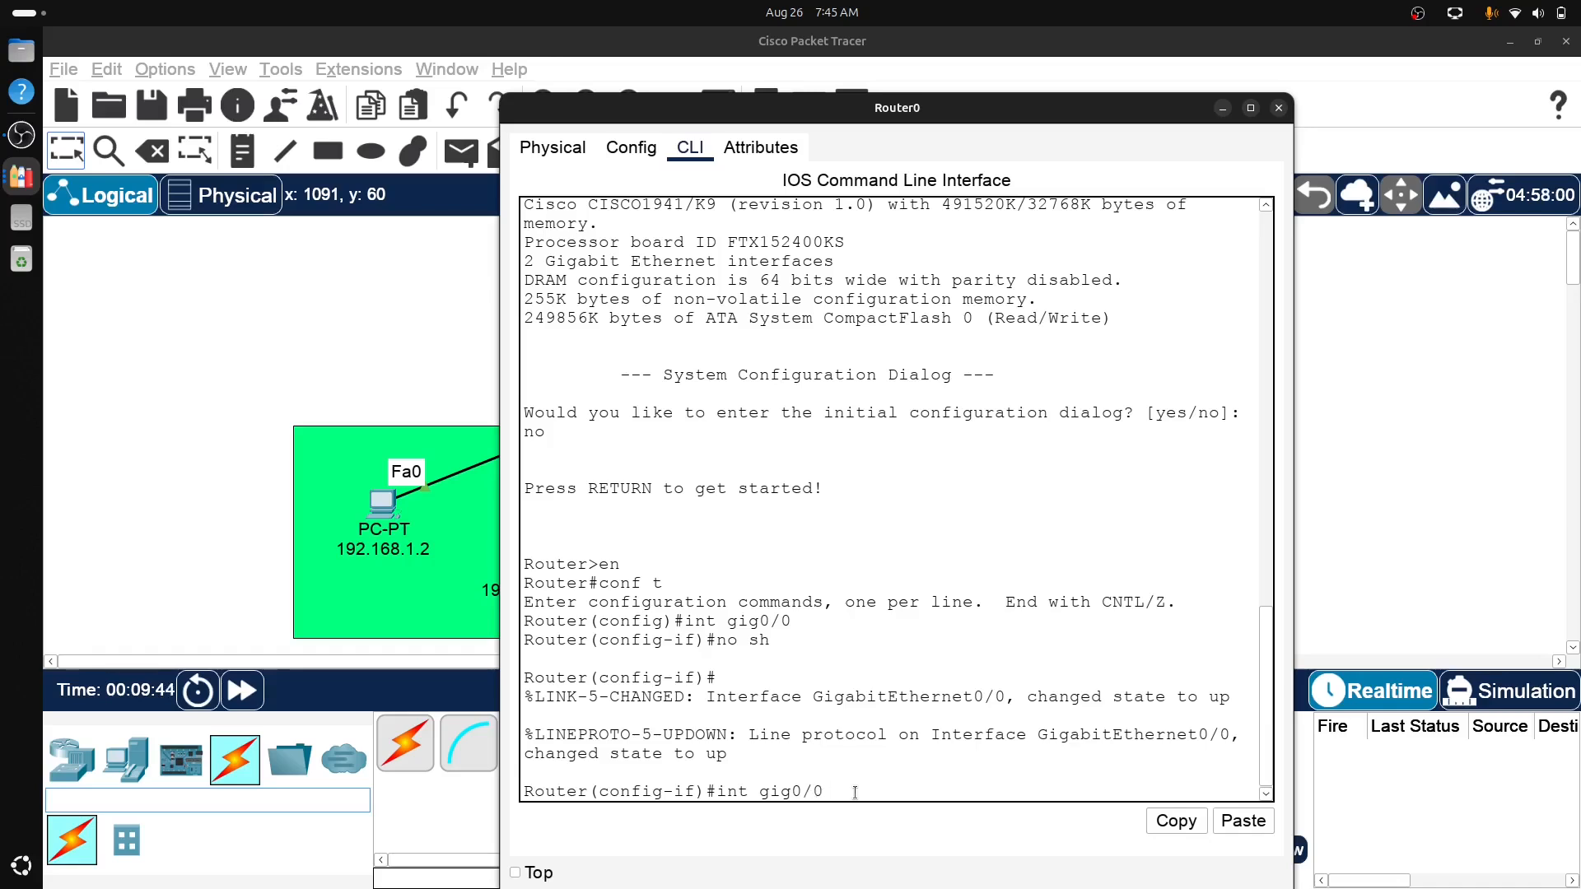
type(".10")
key("Return")
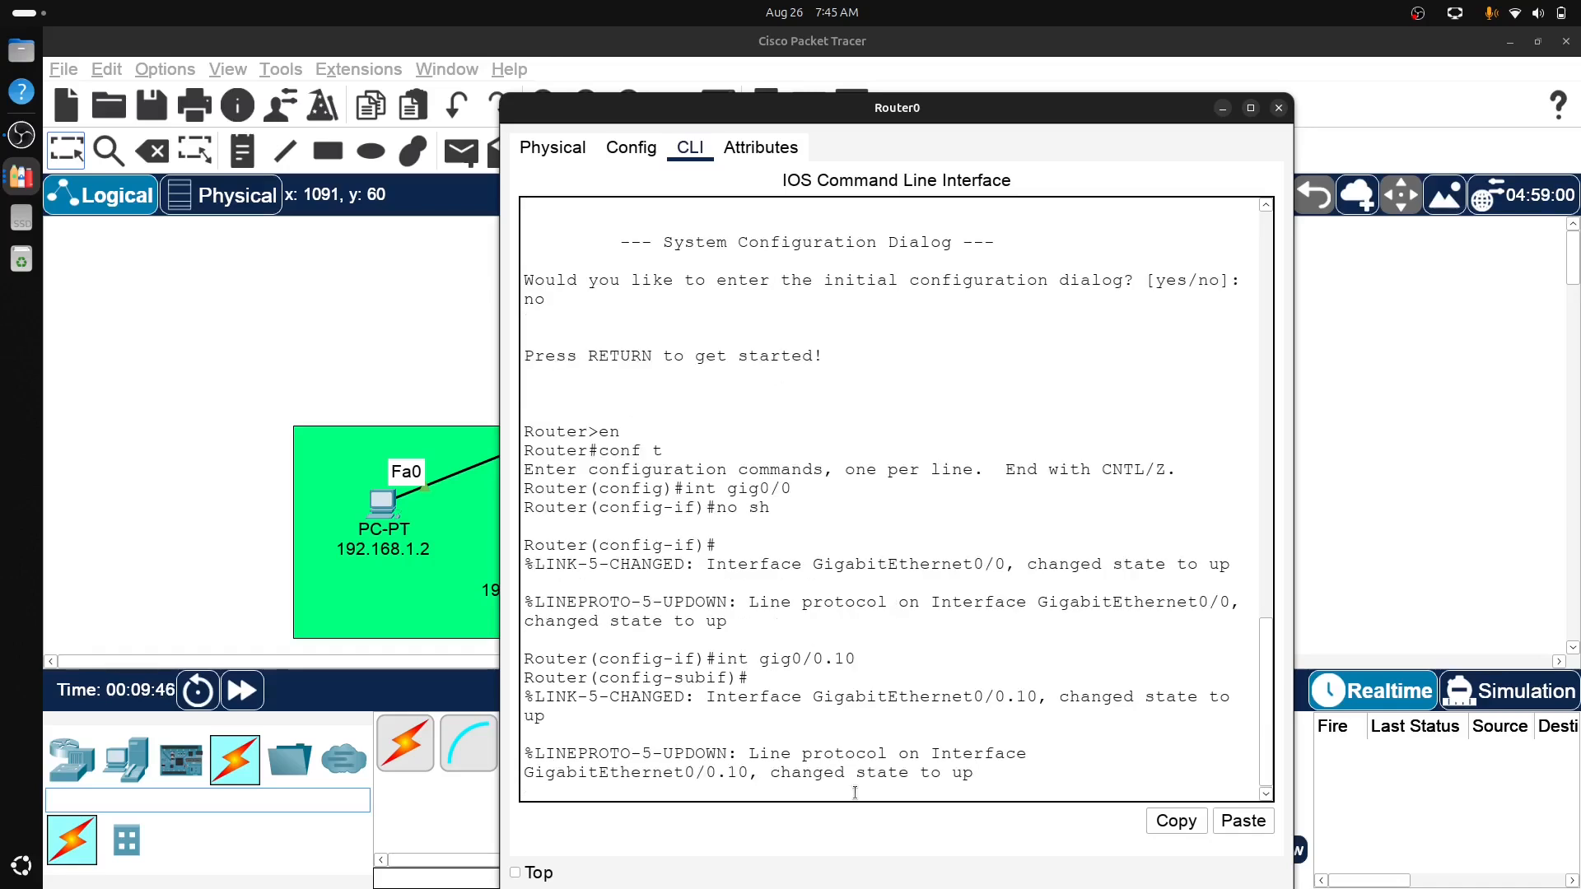
type("enc")
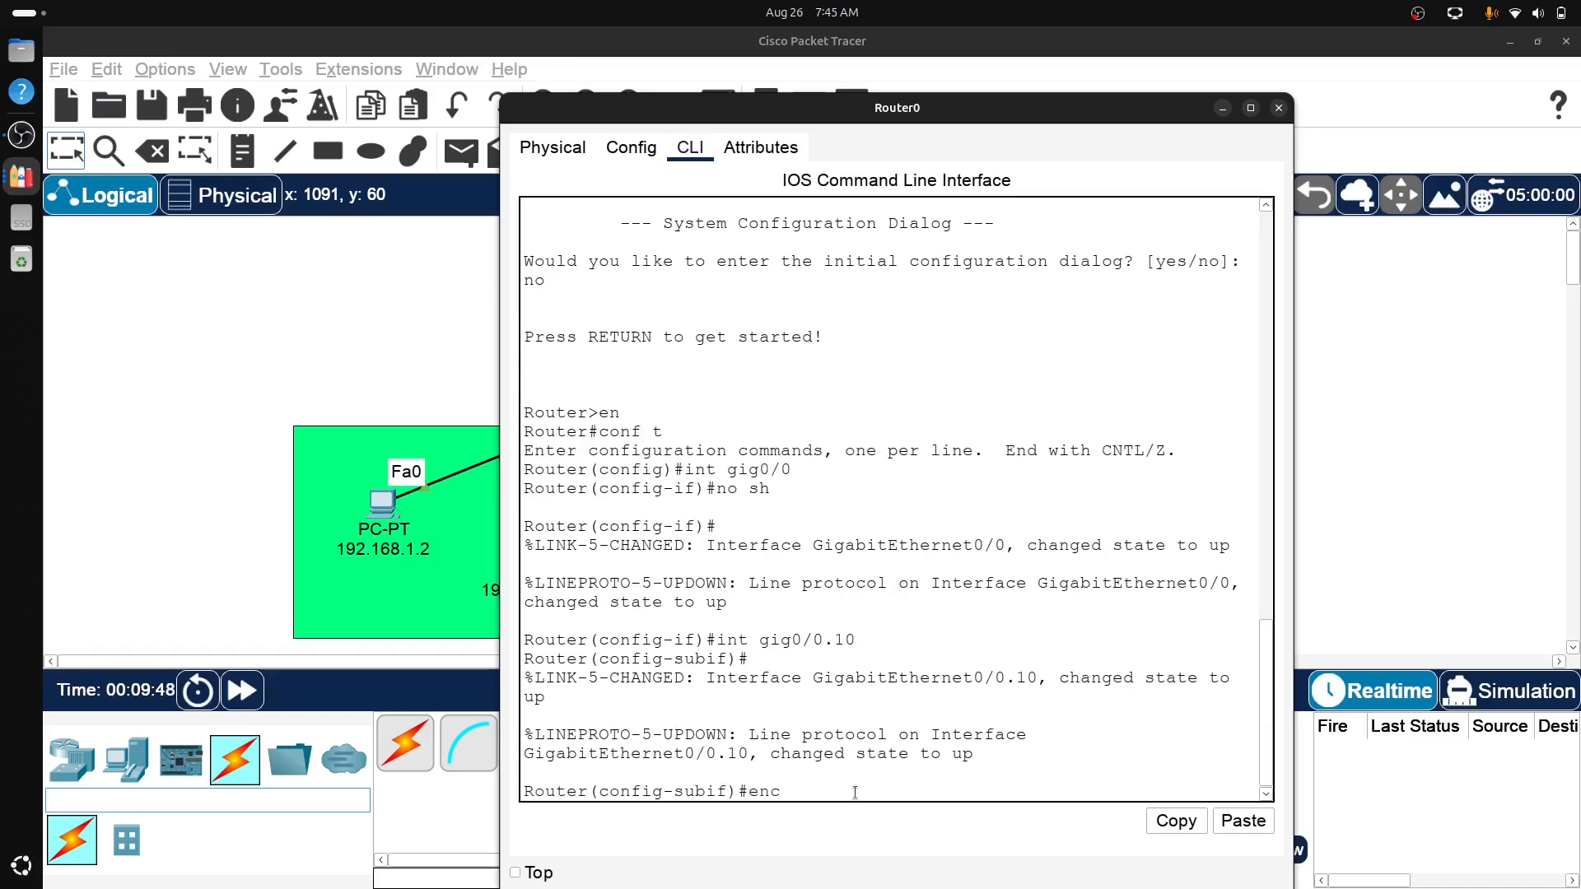
type("apsulat dot1q 10")
key("Return")
- Assign subinterface gig0/0.10 the IP address 192.168.1.1 with mask 255.255.255.0
type("ip address")
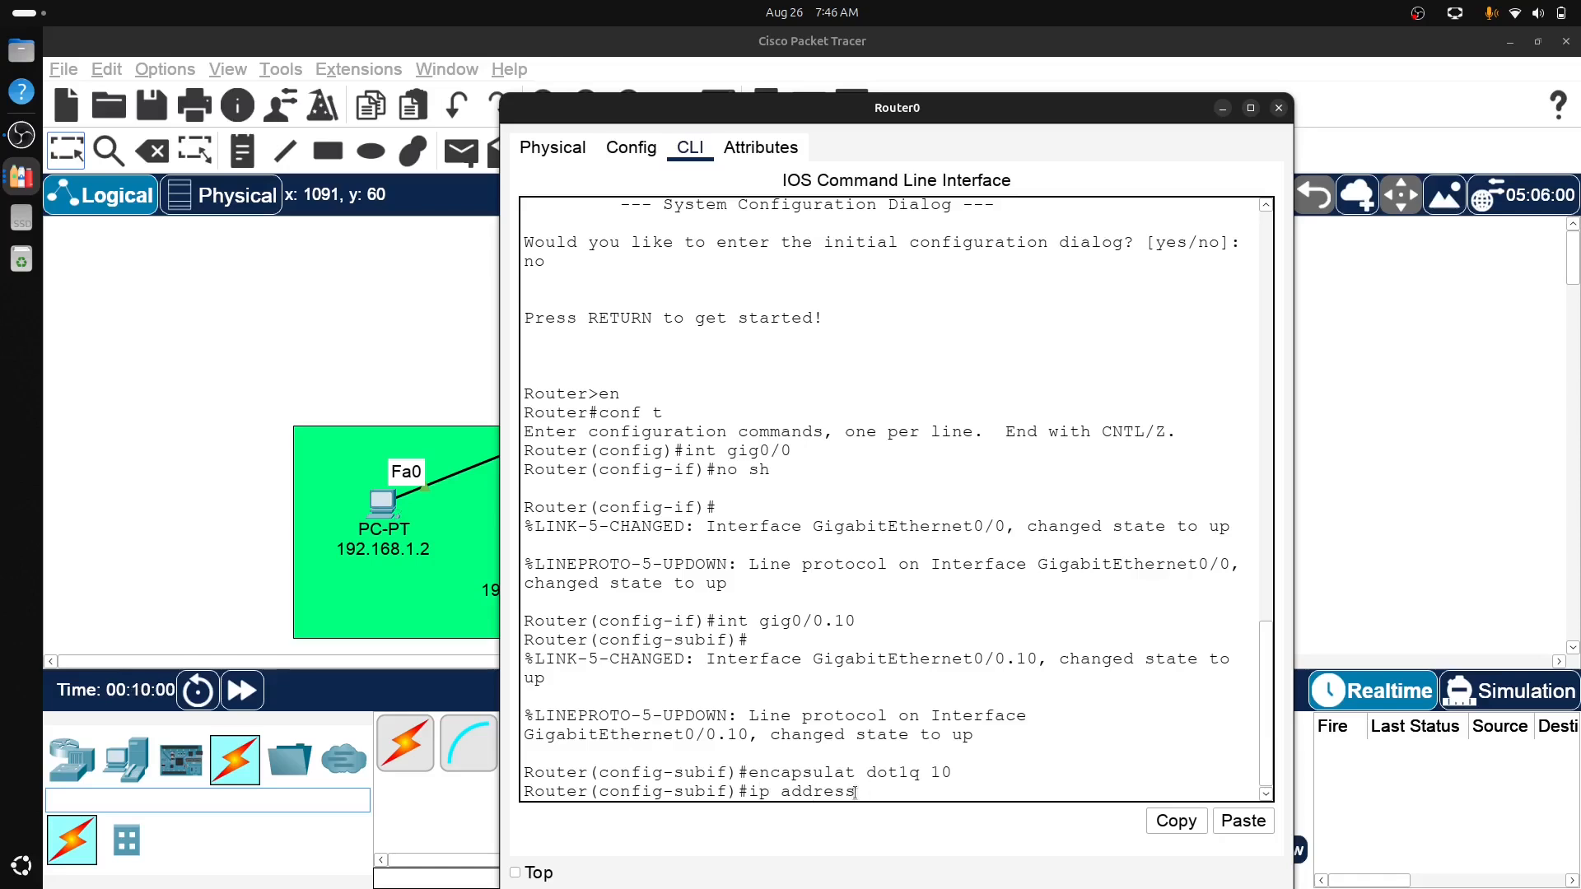
type(" 192.168.1.1")
key("BackSpace")
type("255.25")
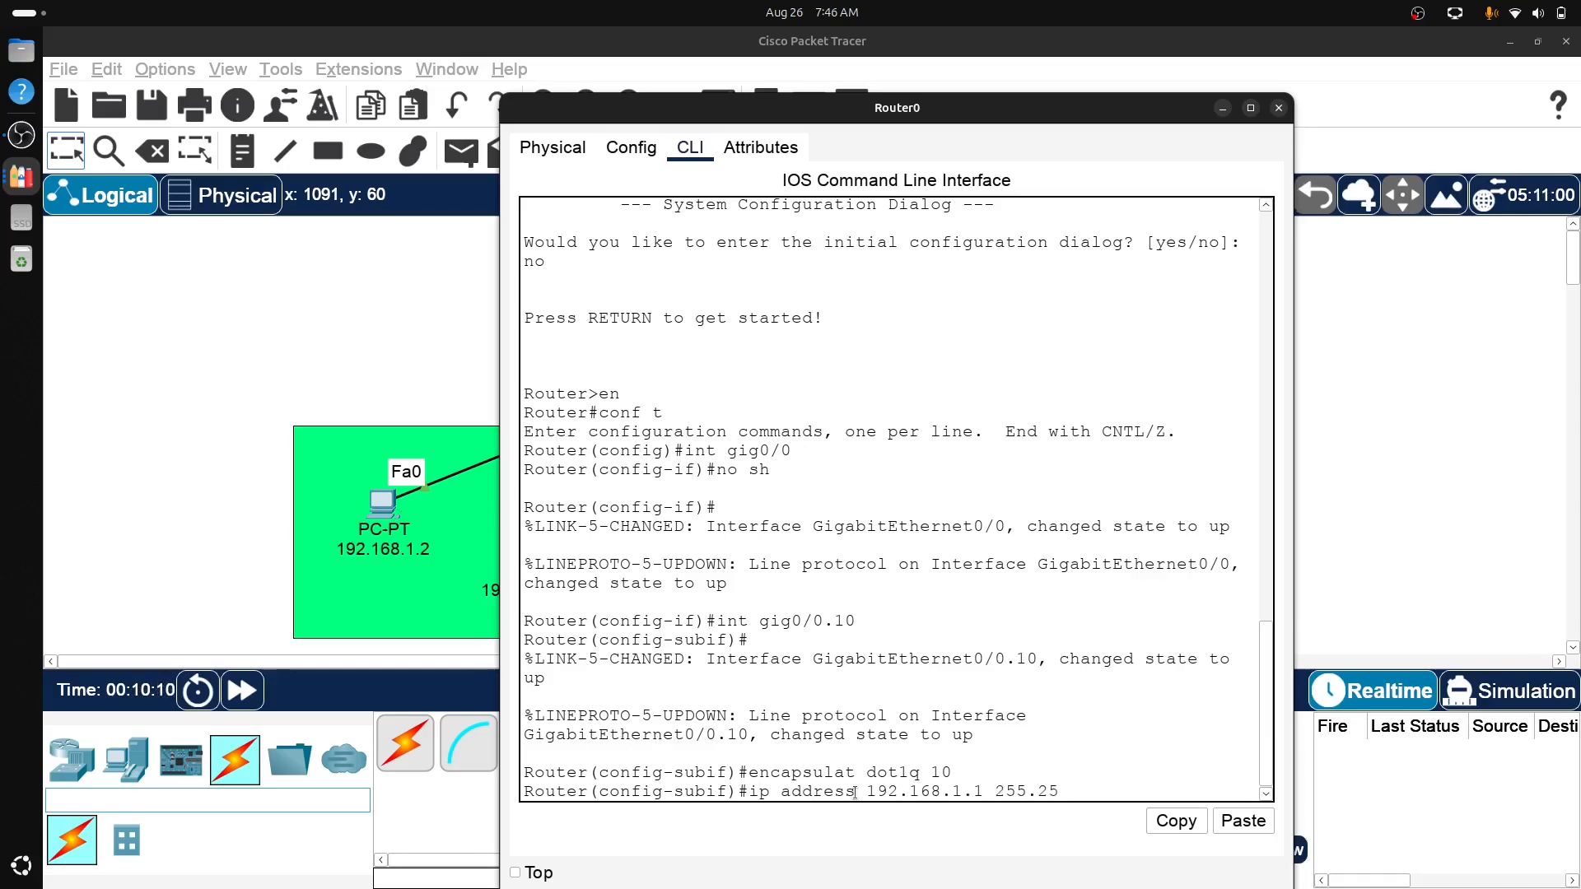
type("5.255.")
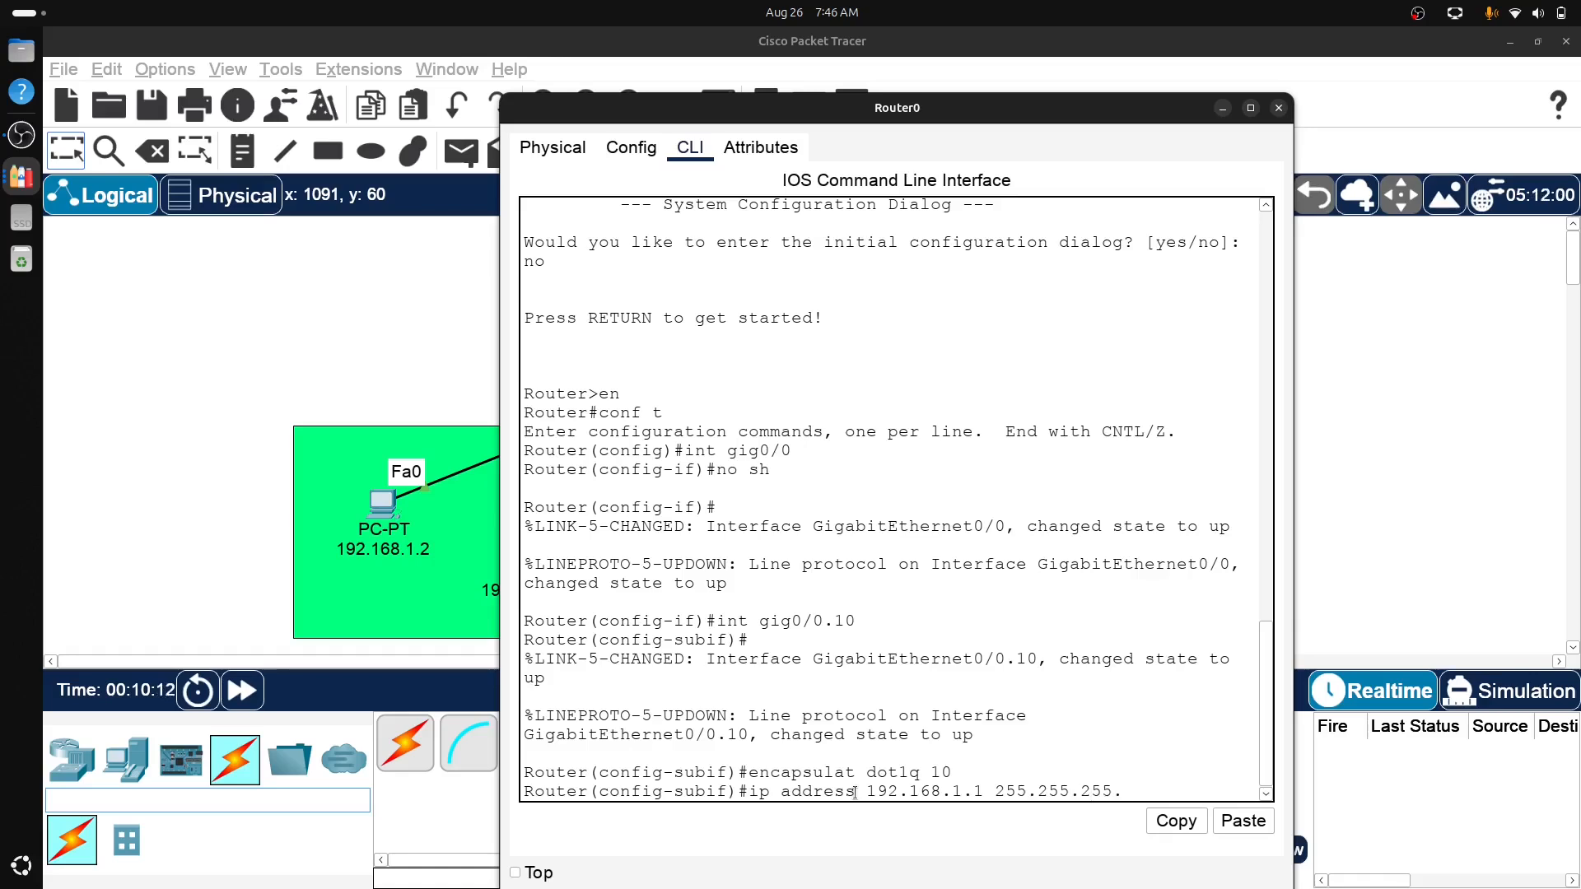
type("0")
key("Return")
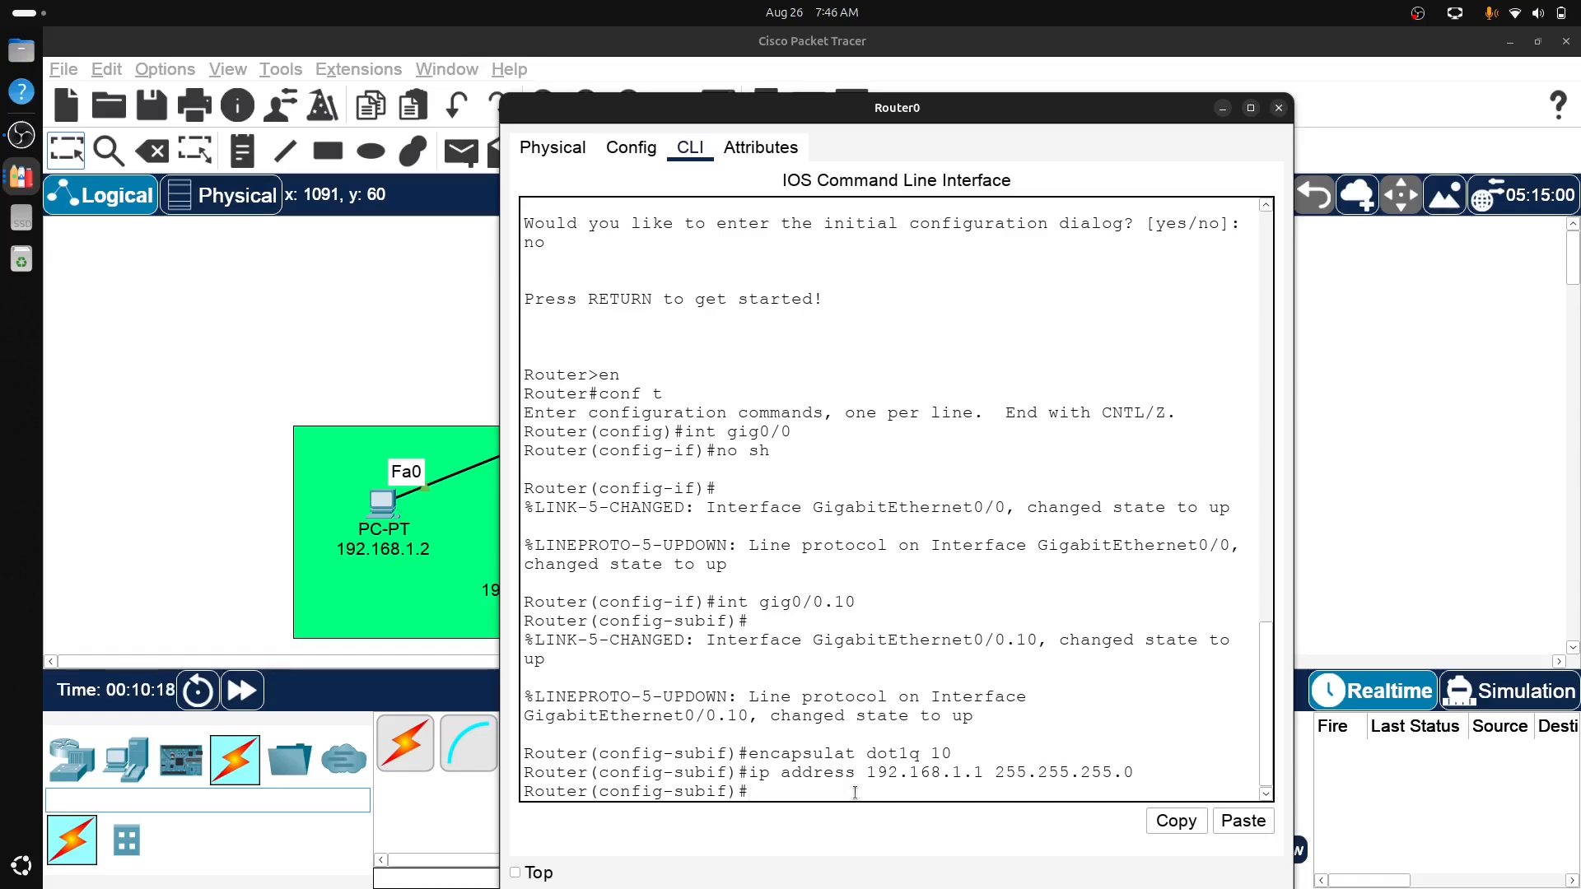
- Create the router subinterface gig0/0.20 and set its encapsulation to dot1q 20
type("int gig0/0.20")
key("Return")
key("Return")
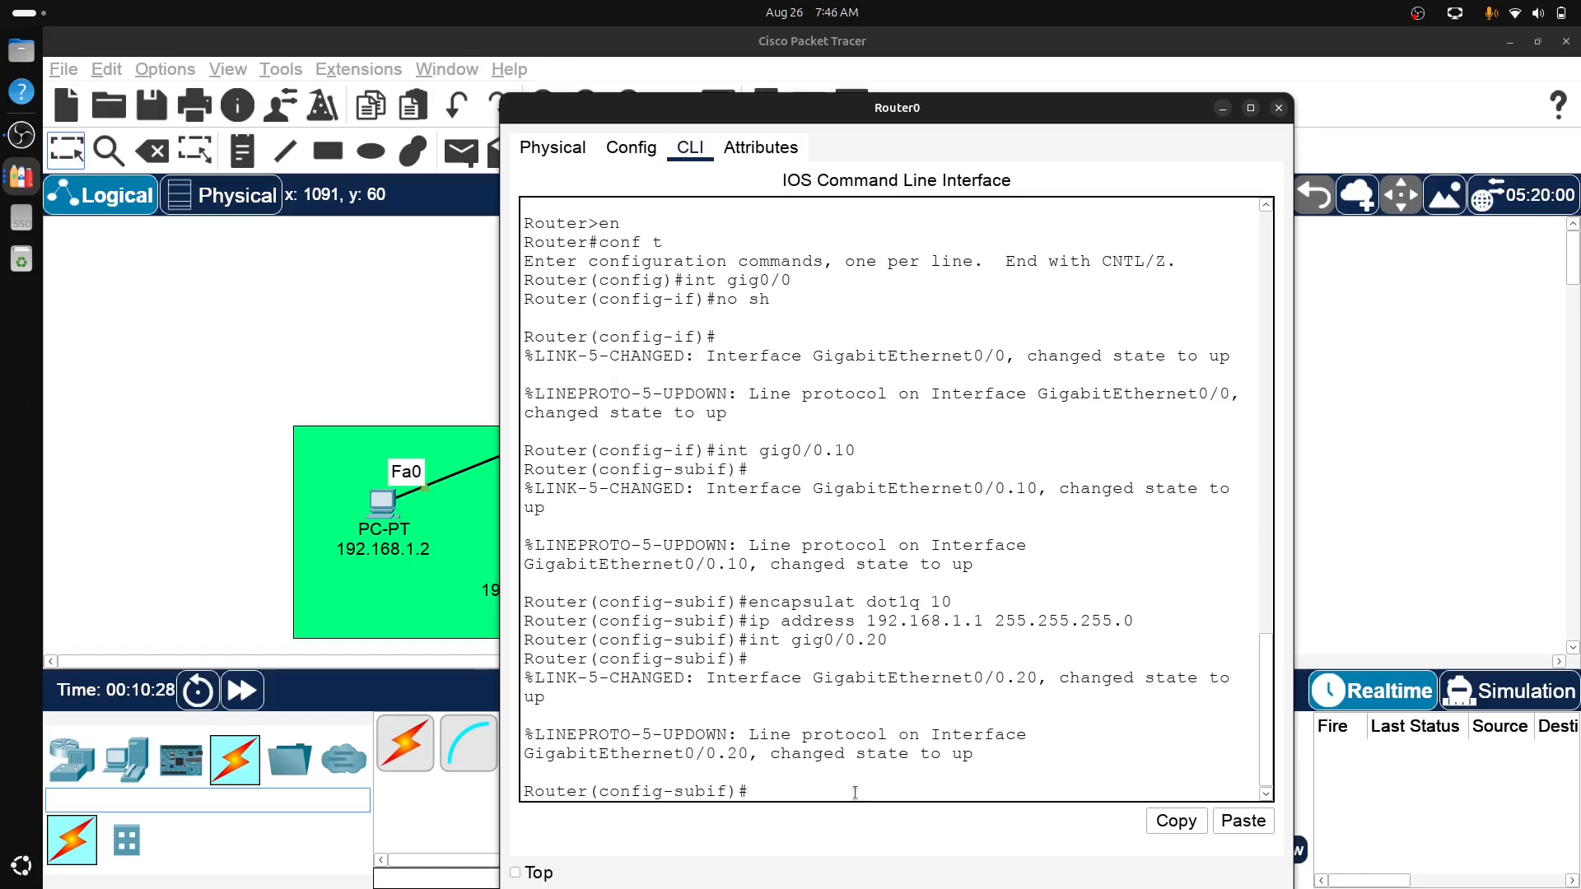
type("encpa")
key("BackSpace")
type("apsu")
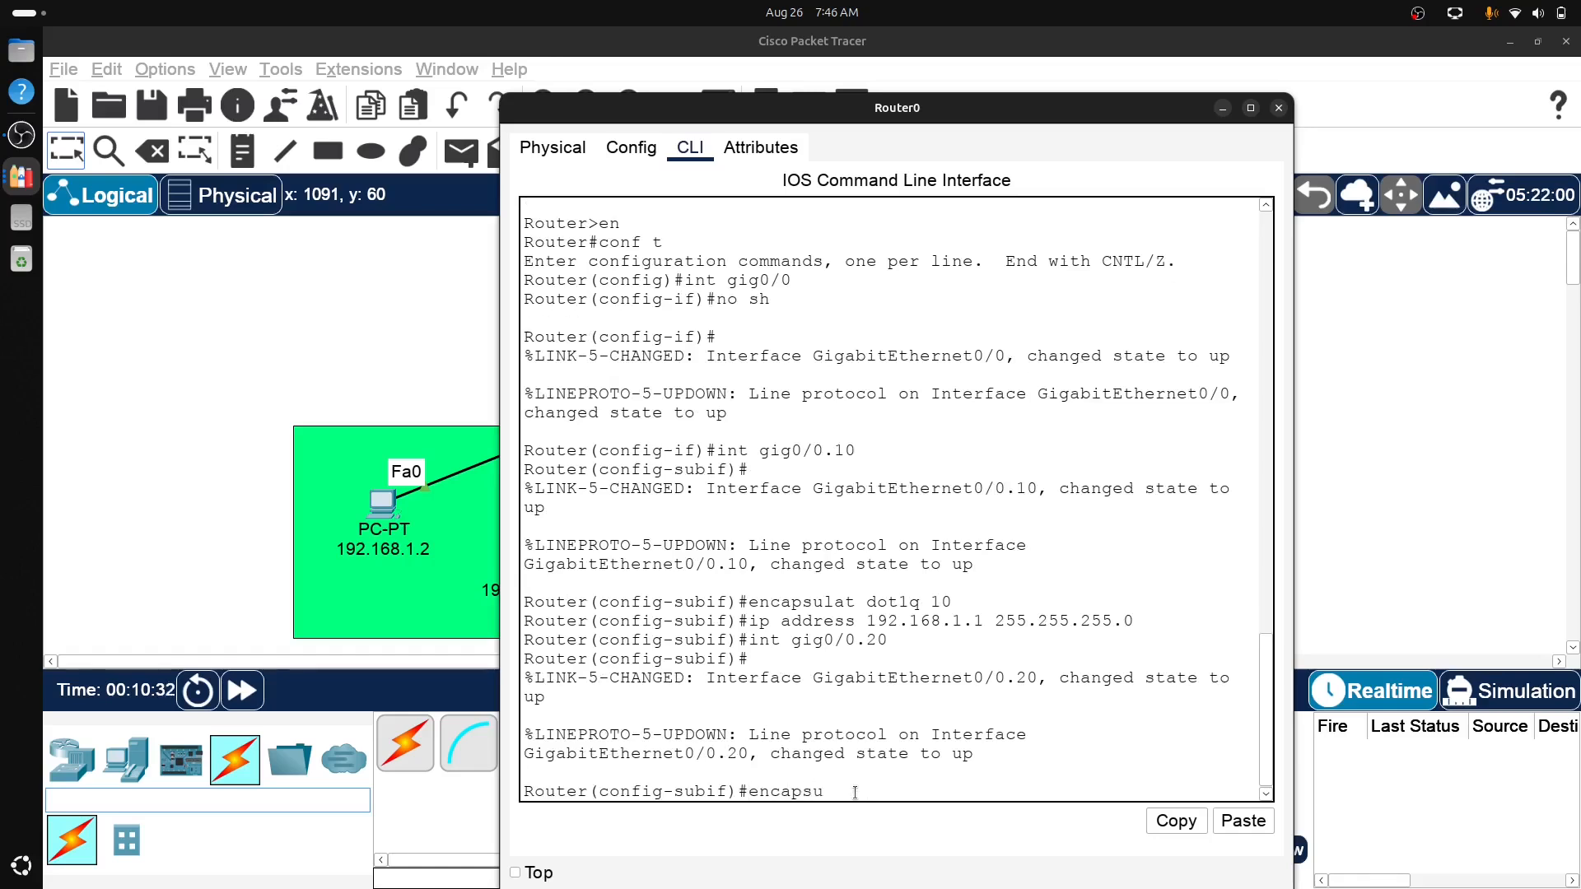
type("lat dot1q 20")
key("Return")
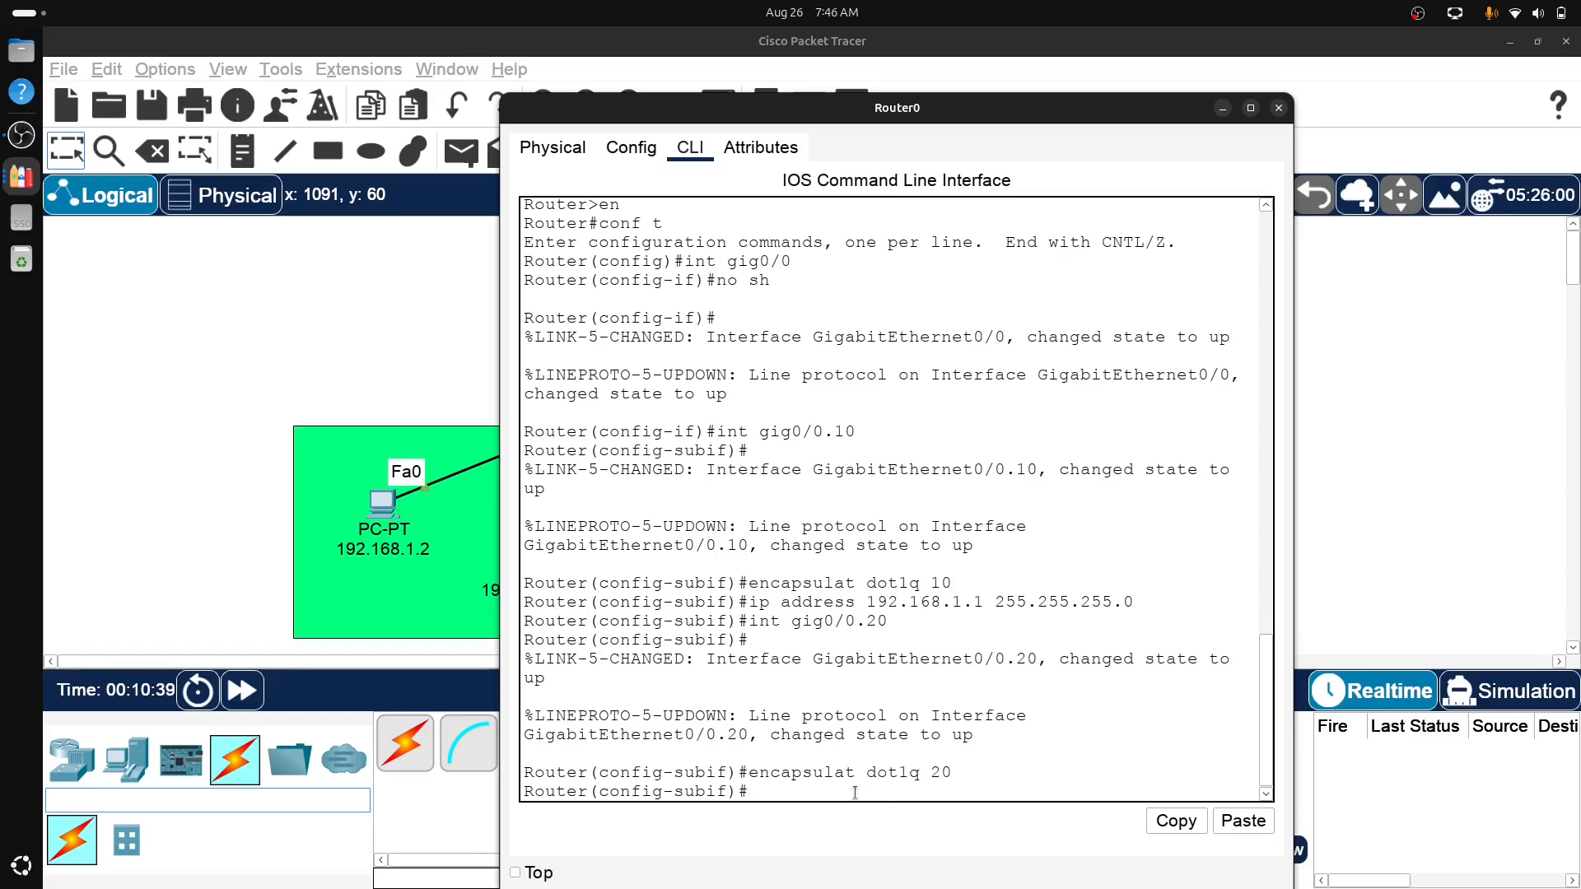
- Assign subinterface gig0/0.20 the IP address 192.168.2.1 with mask 255.255.255.0
type("ip address 192.168")
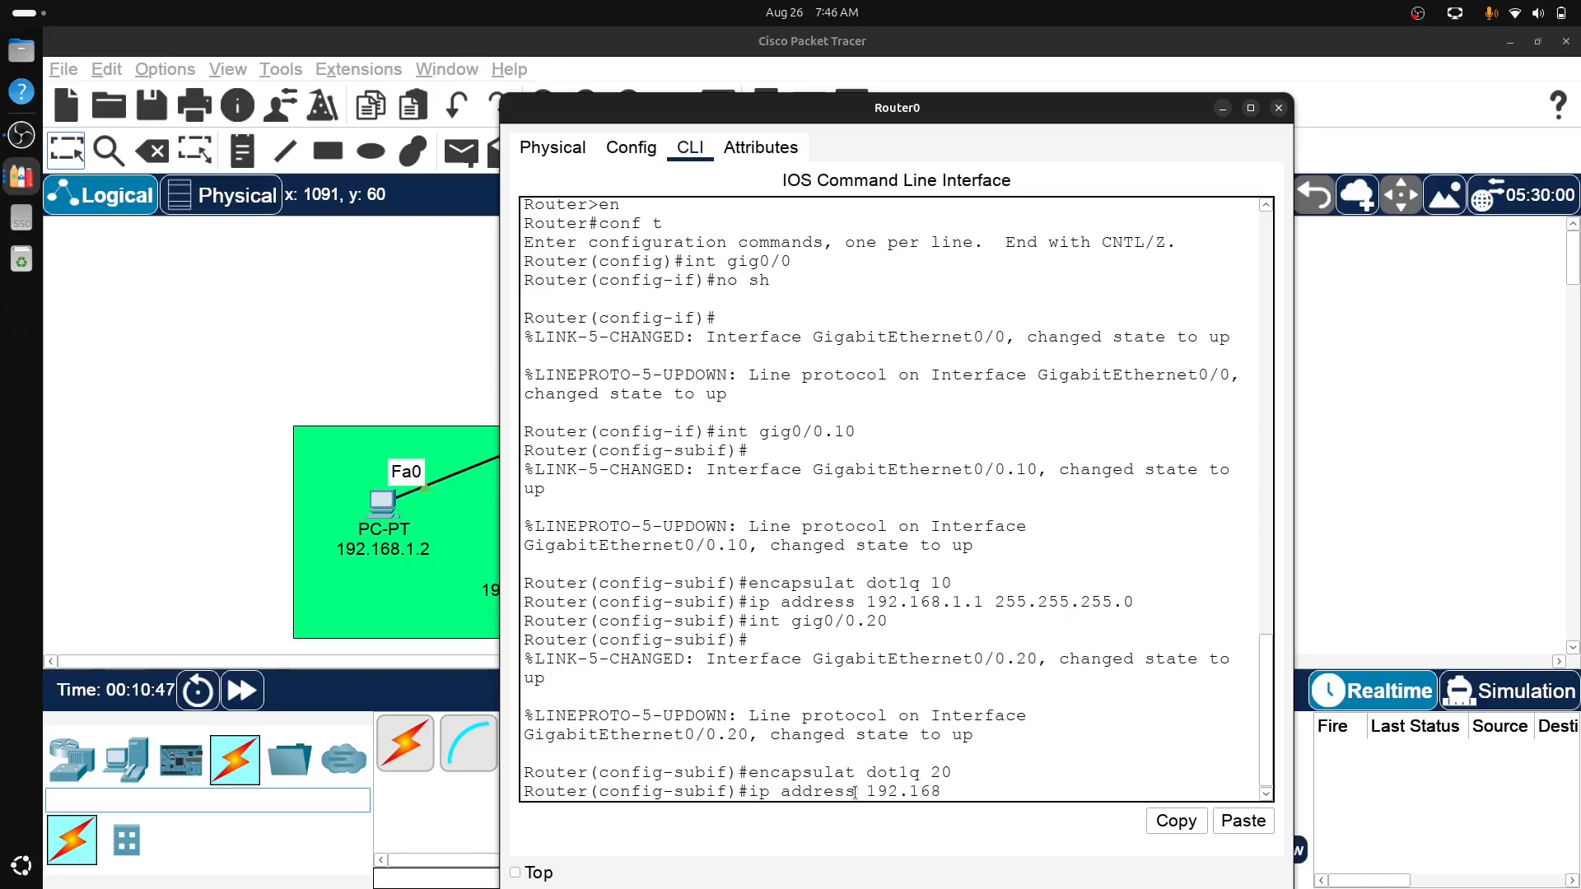
type(".2.1 255.255.255")
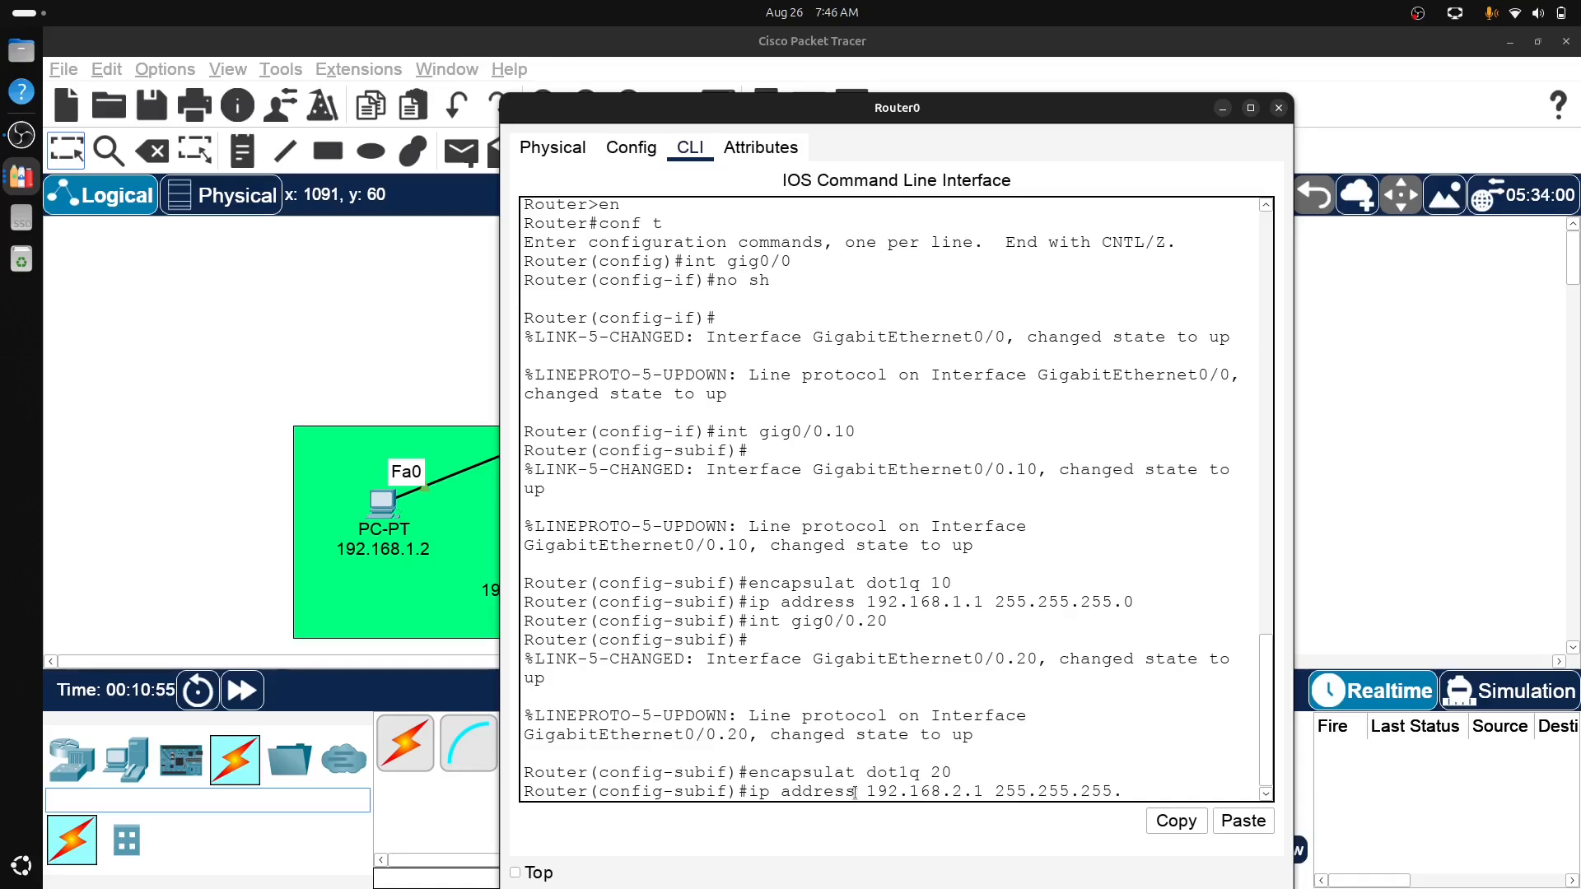
type(".0")
key("Return")
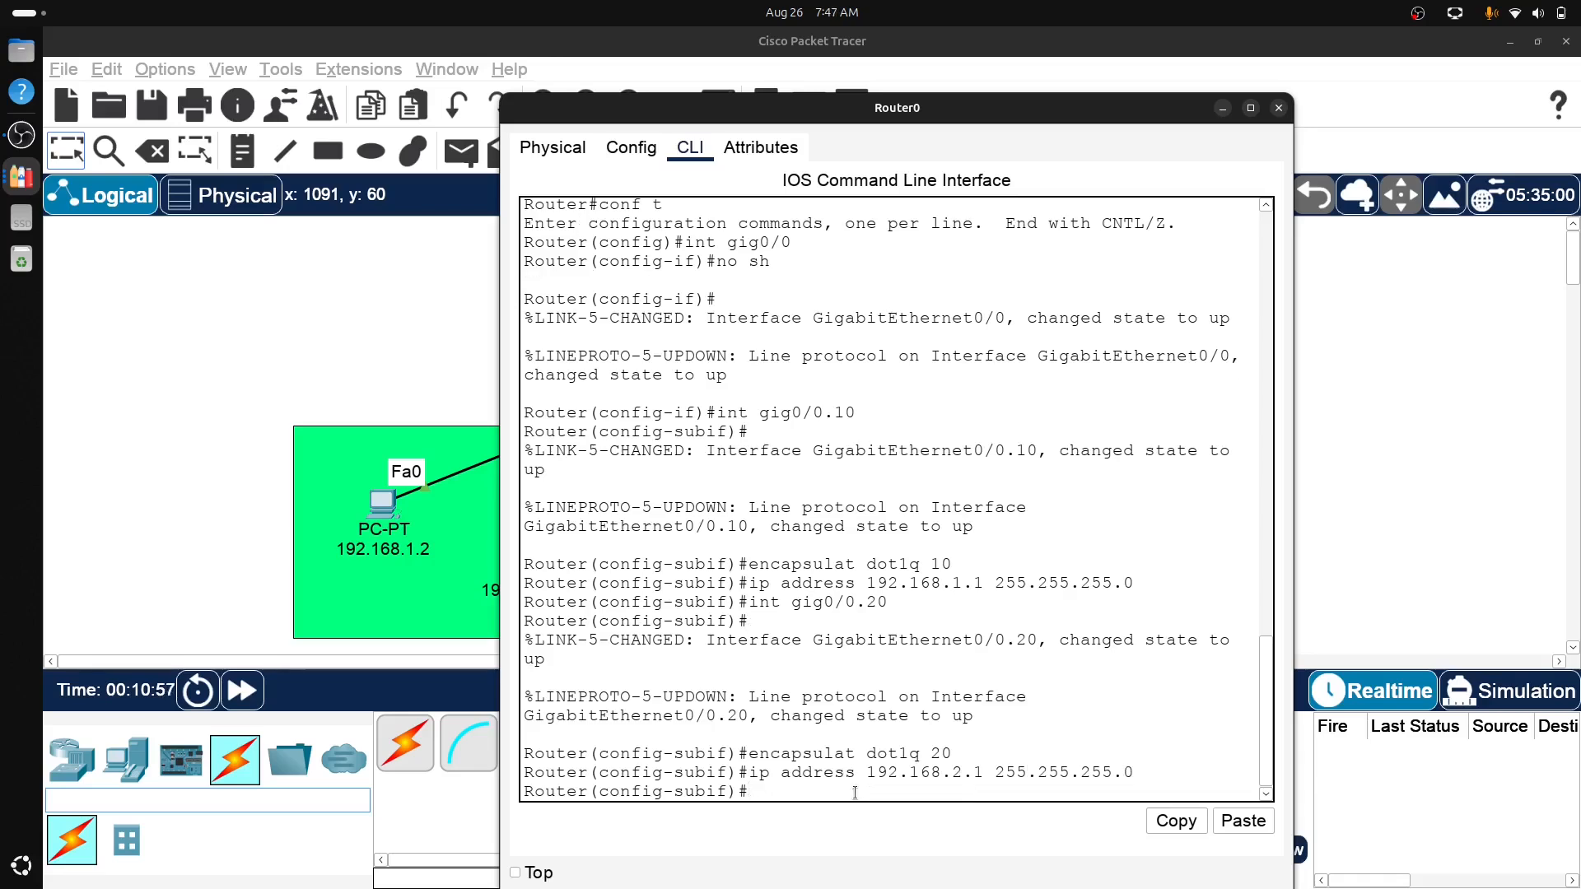
- End configuration mode on the router, save the configuration with wr, and close the router's window
type("end")
key("Return")
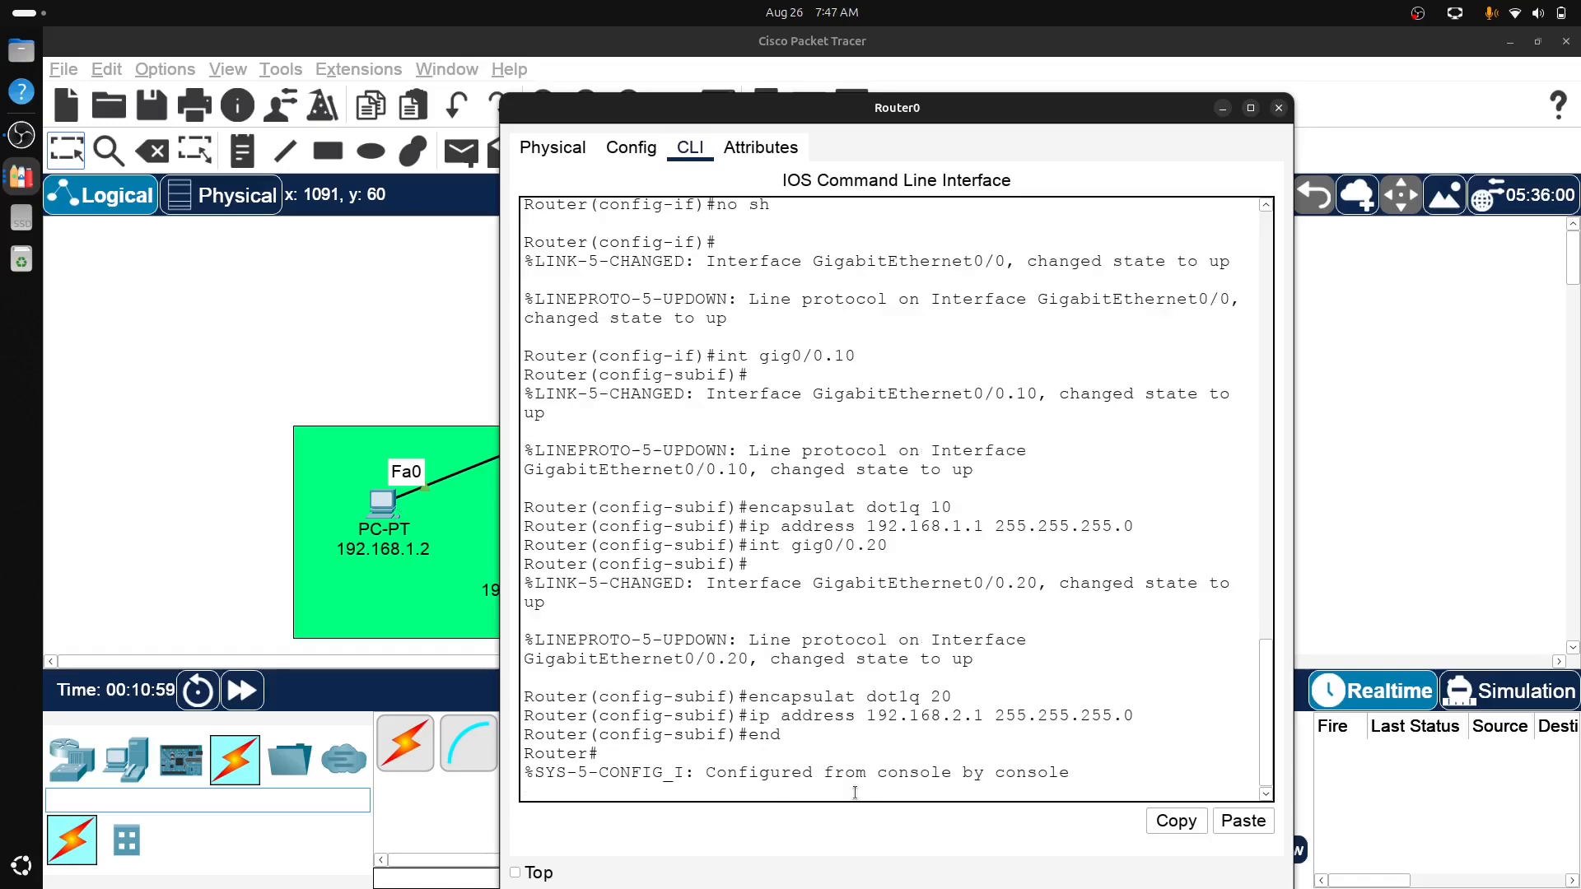
type("wr")
key("Return")
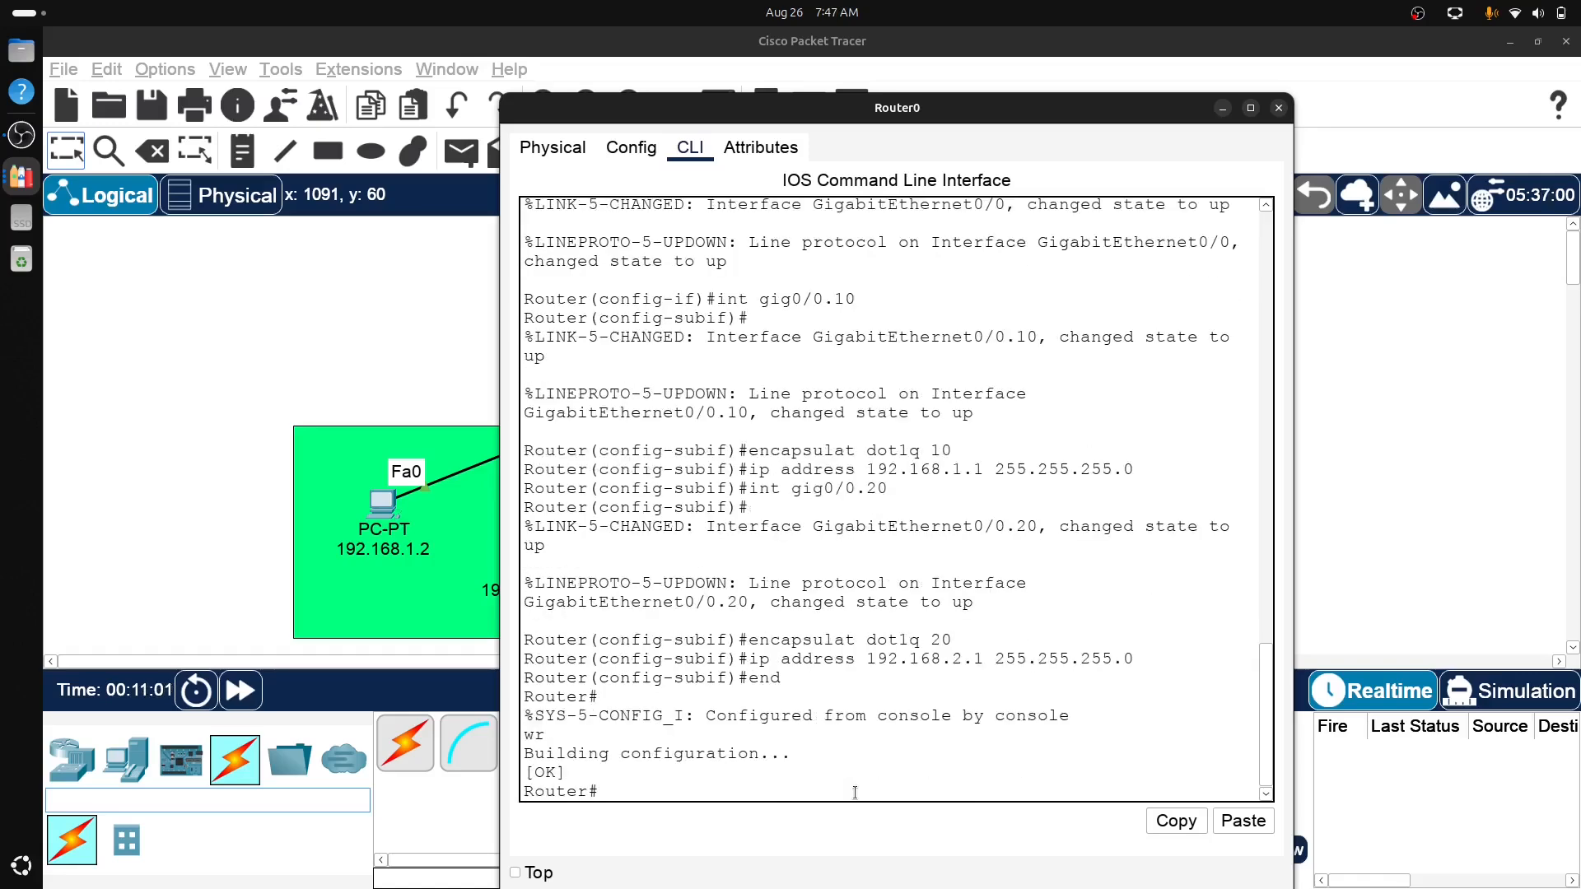
left_click(1283, 109)
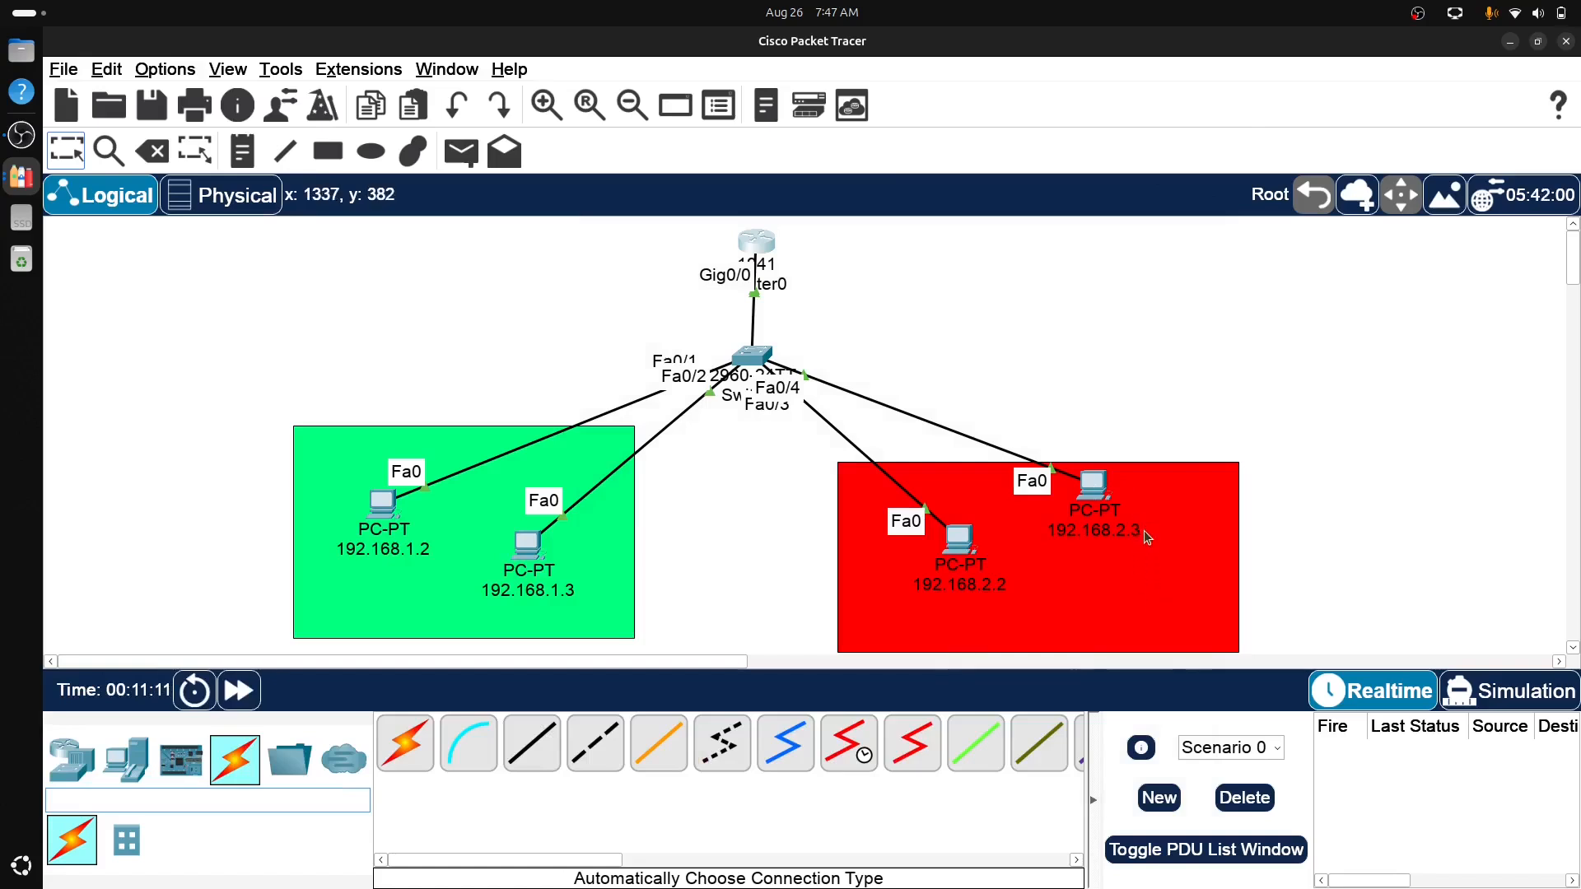
left_click(1143, 531)
left_click(1133, 531)
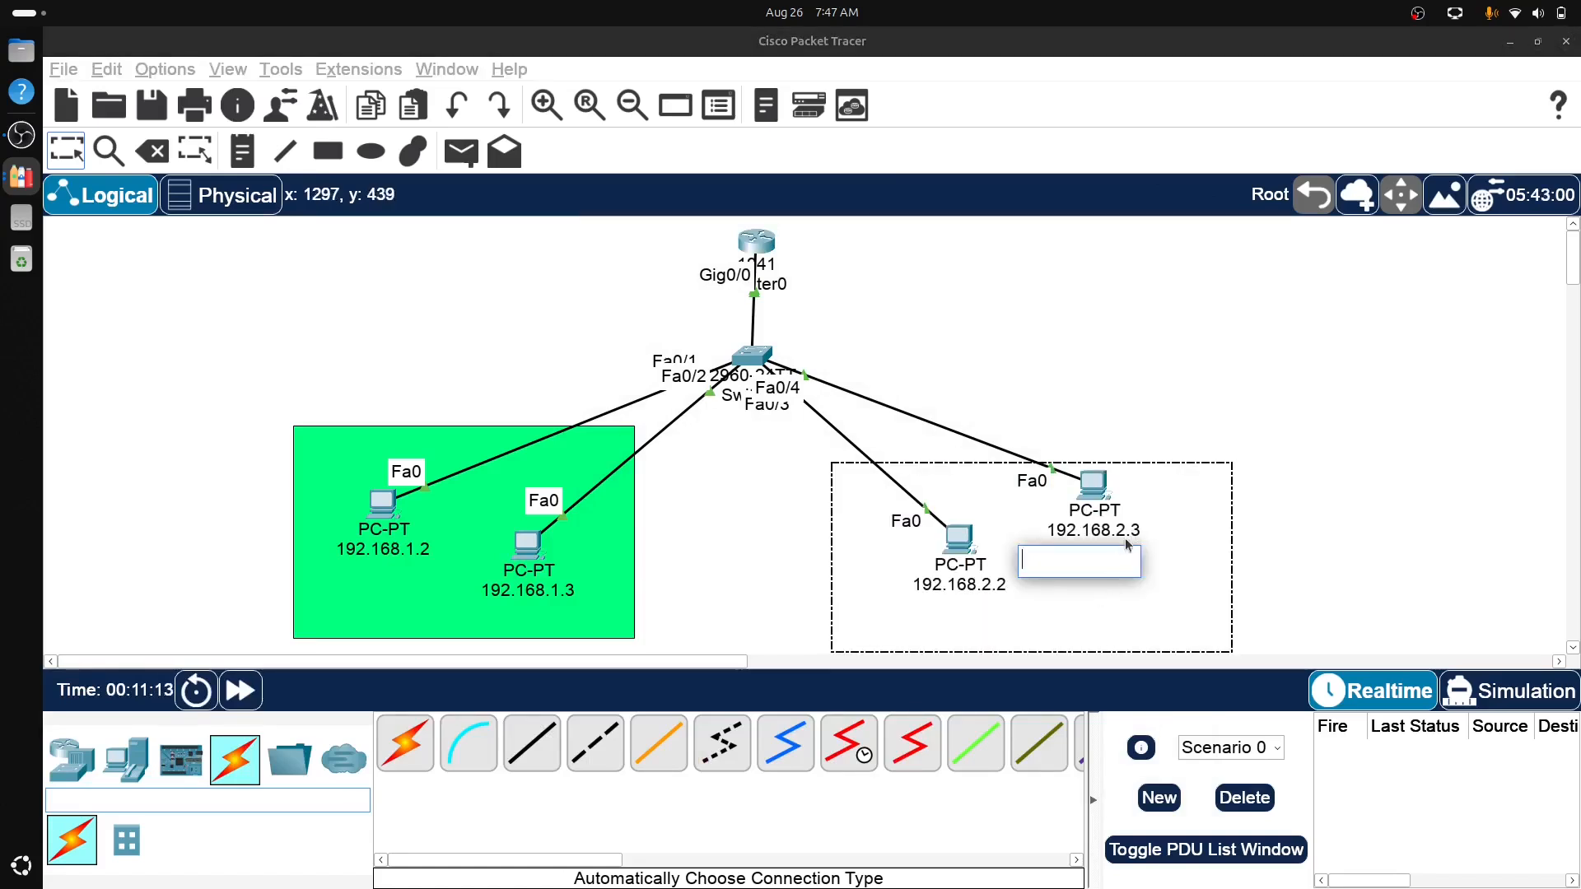
left_click(1110, 530)
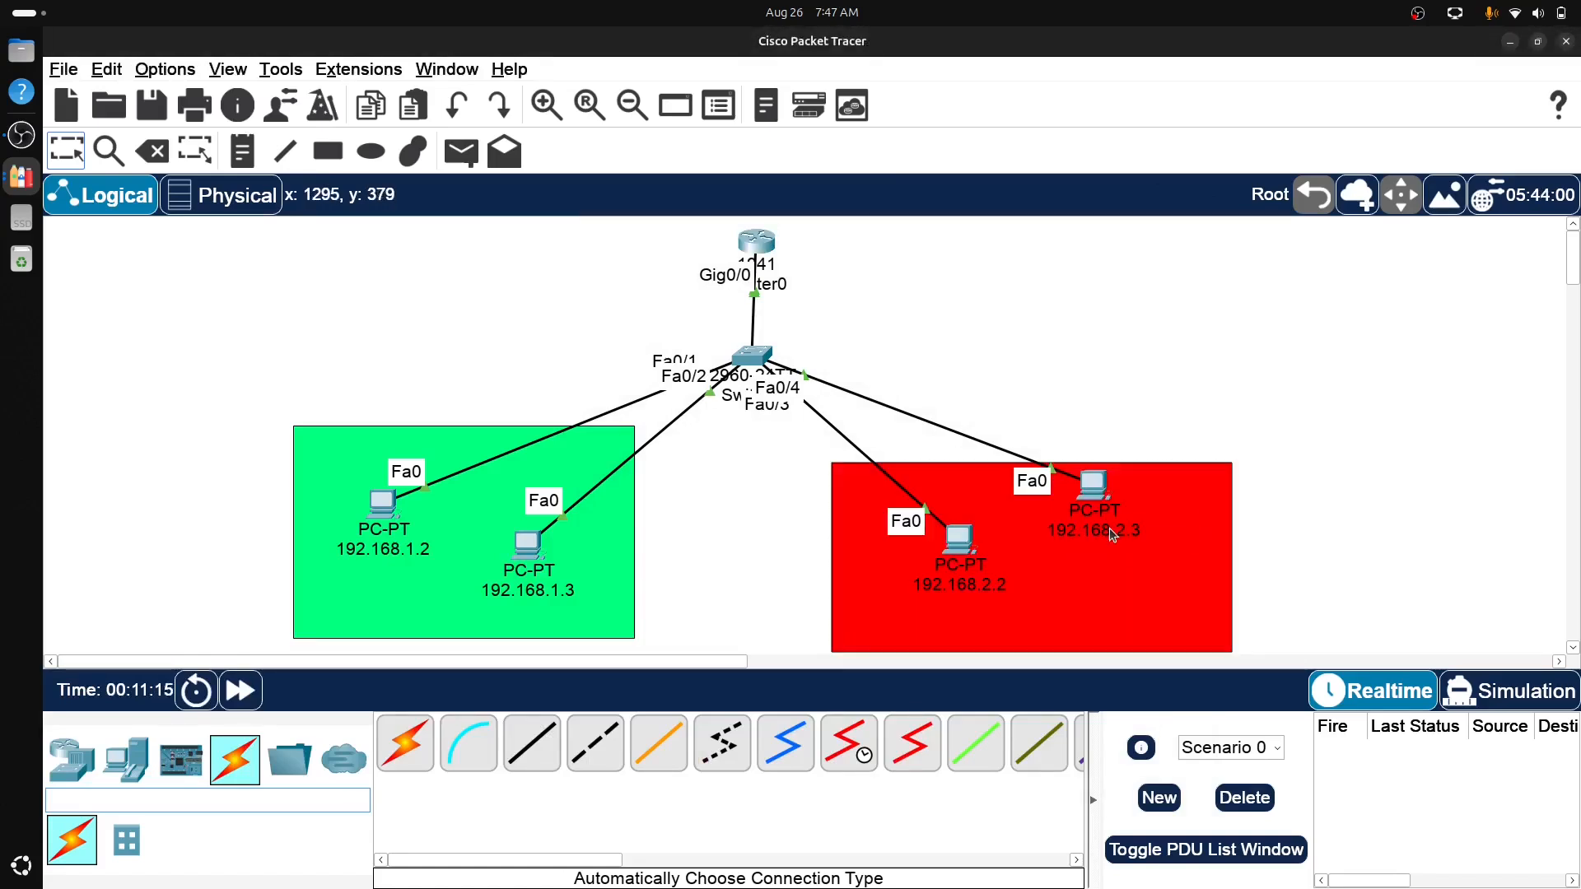
left_click(1127, 532)
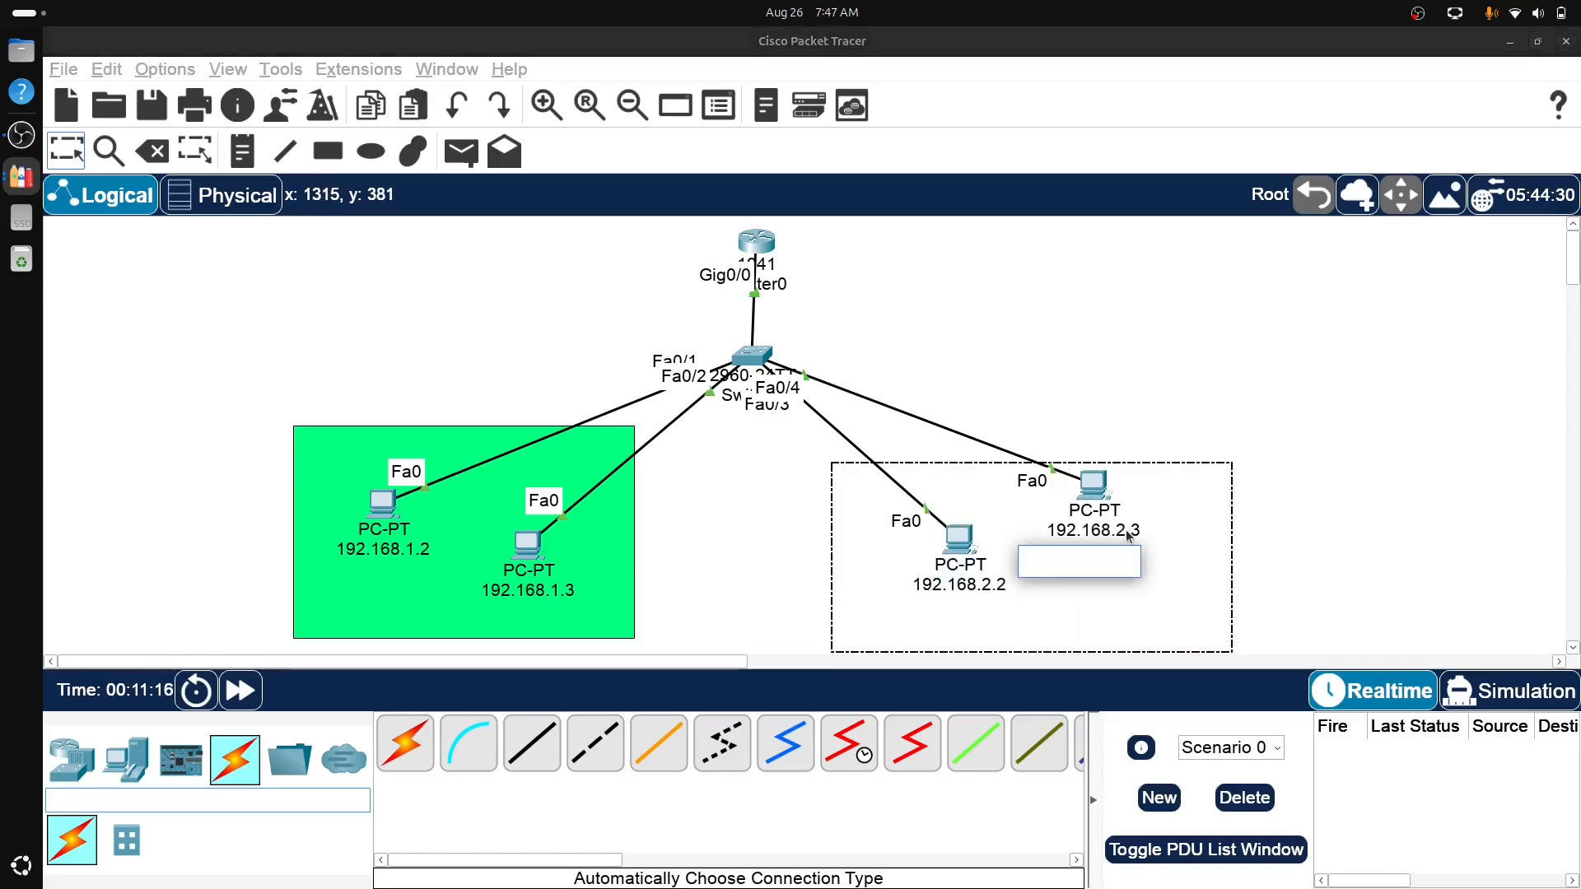
left_click(1097, 483)
left_click(1097, 486)
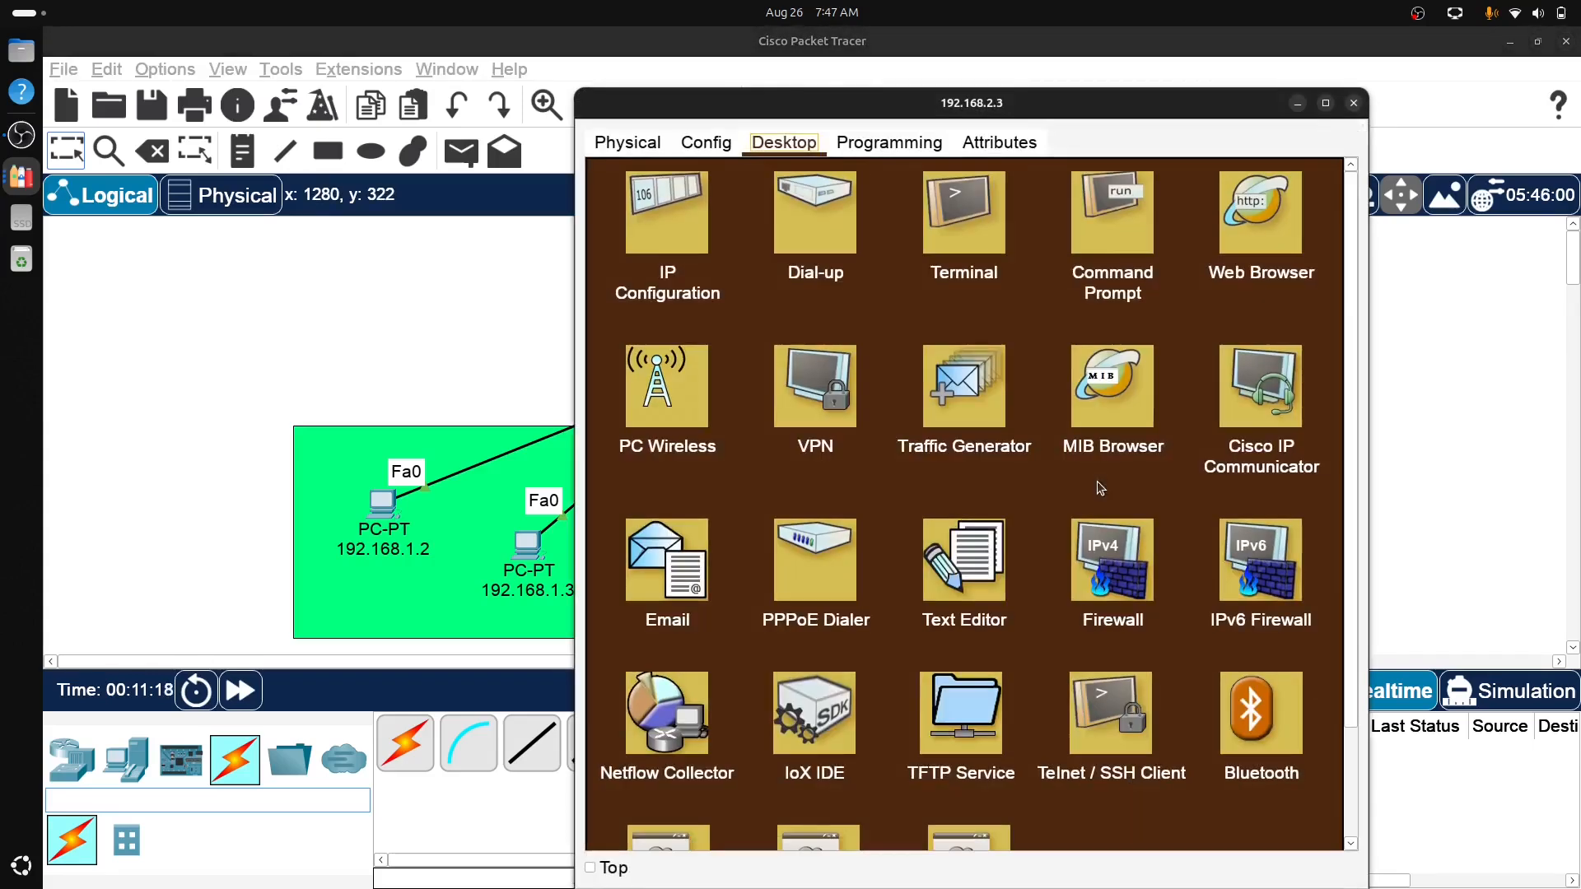
left_click(1354, 103)
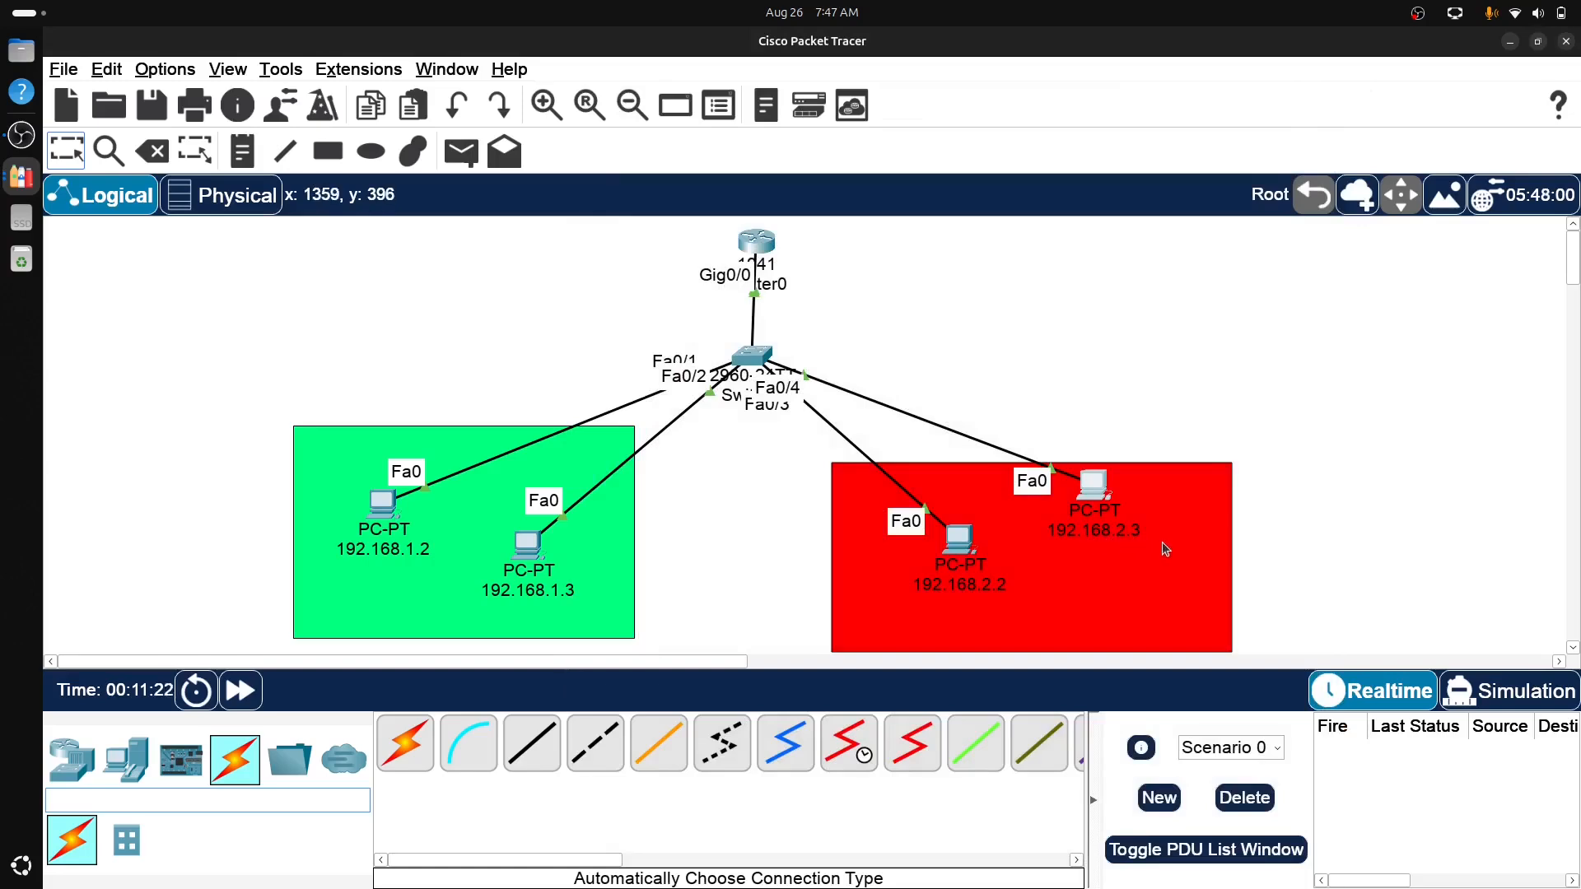
left_click(378, 510)
left_click(675, 206)
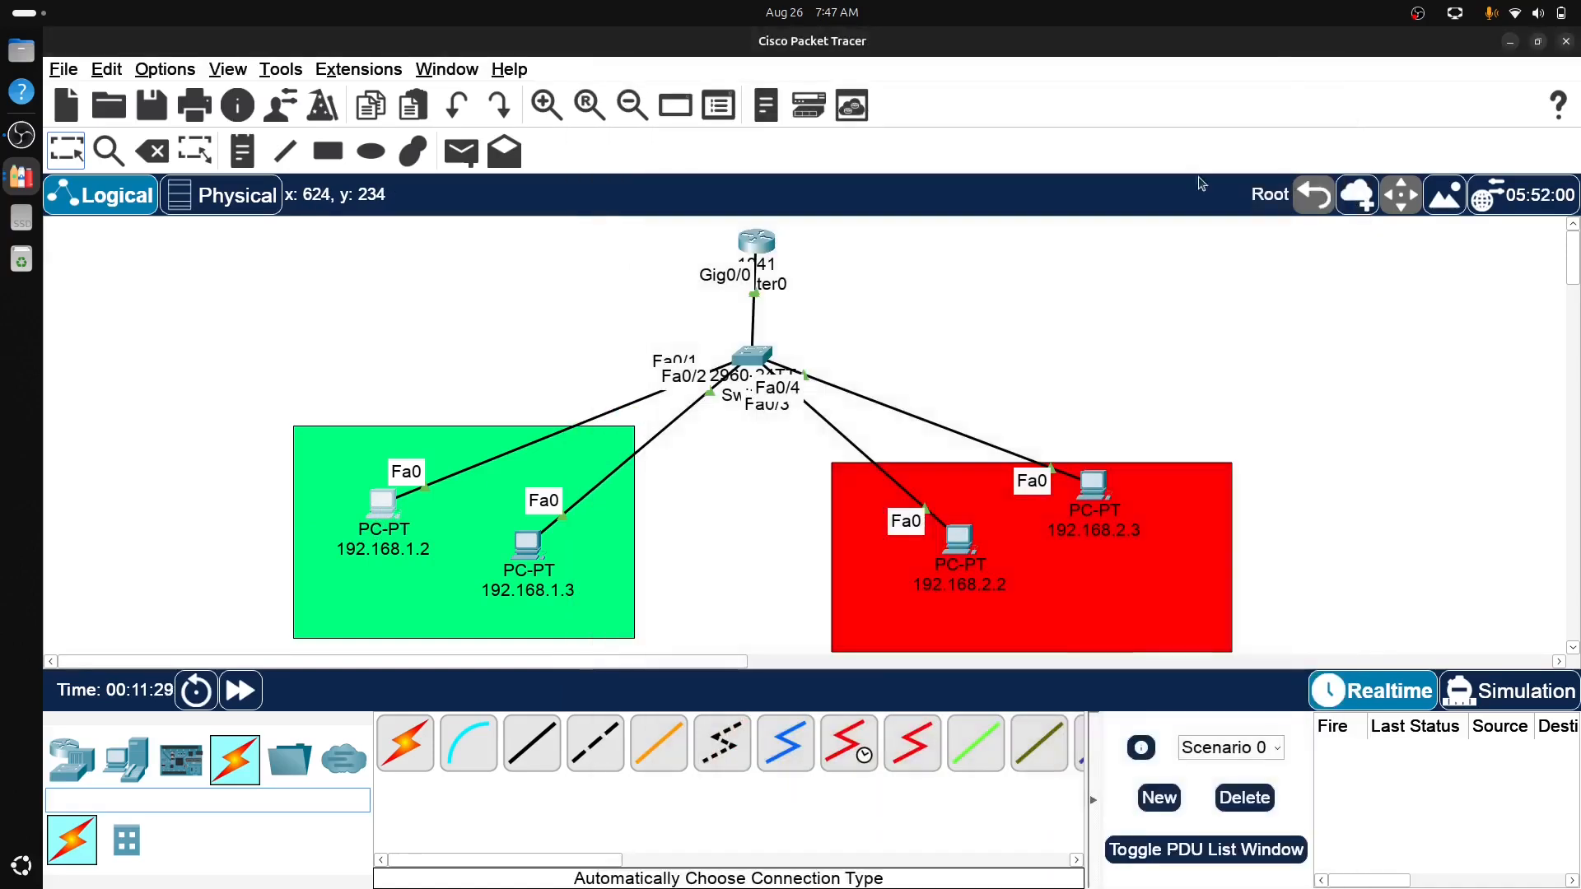
left_click(1353, 104)
- Ping 192.168.2.3 from the command prompt of PC 192.168.1.2 and examine the first reply line
left_click(380, 504)
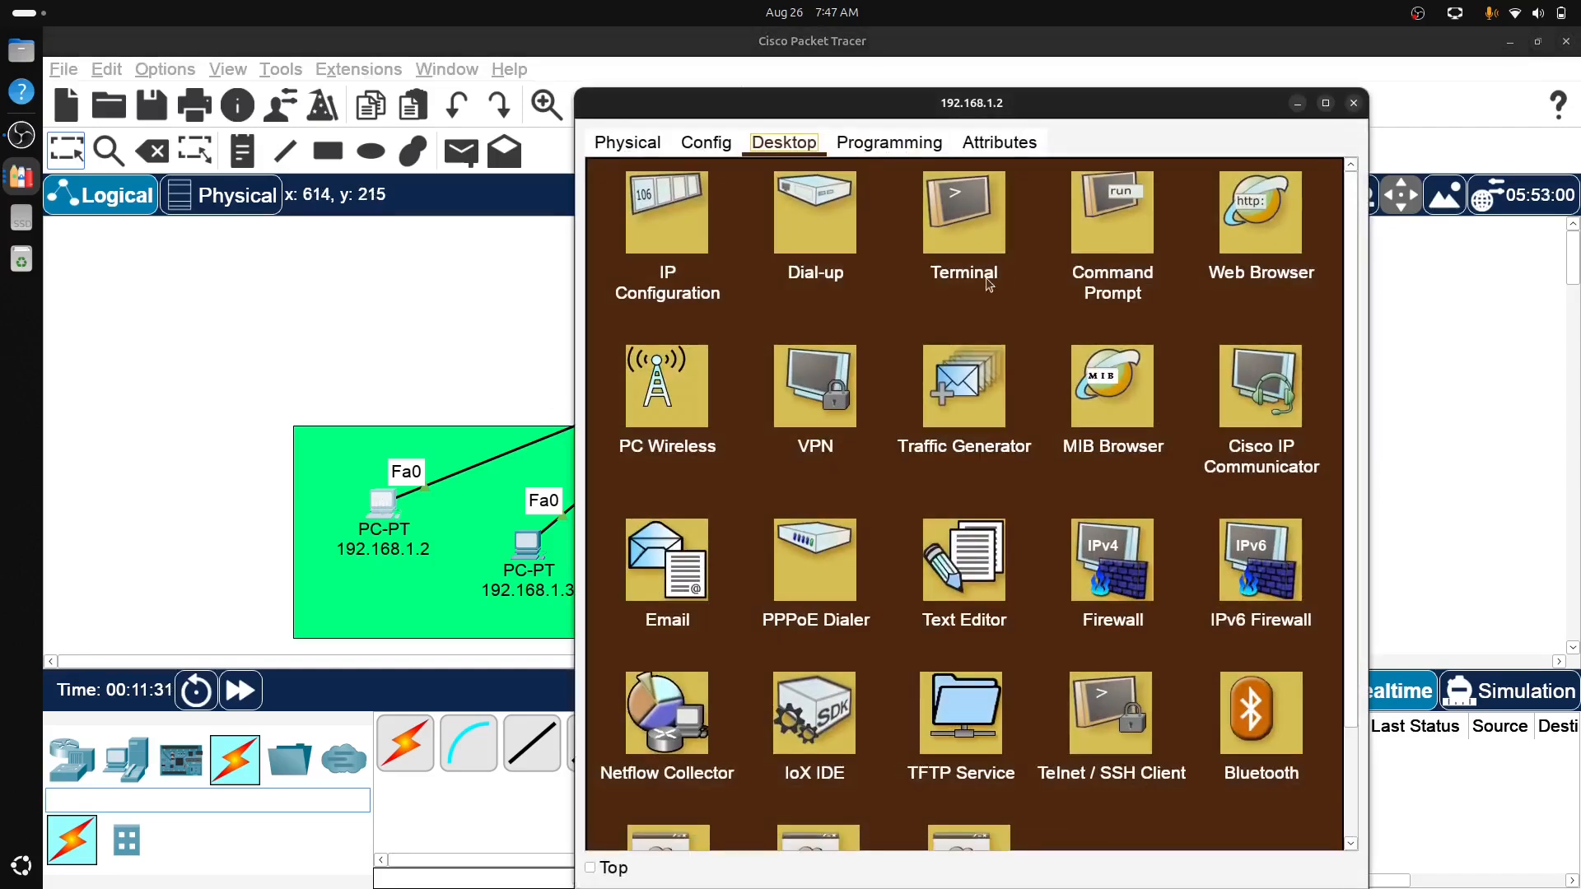
left_click(1085, 223)
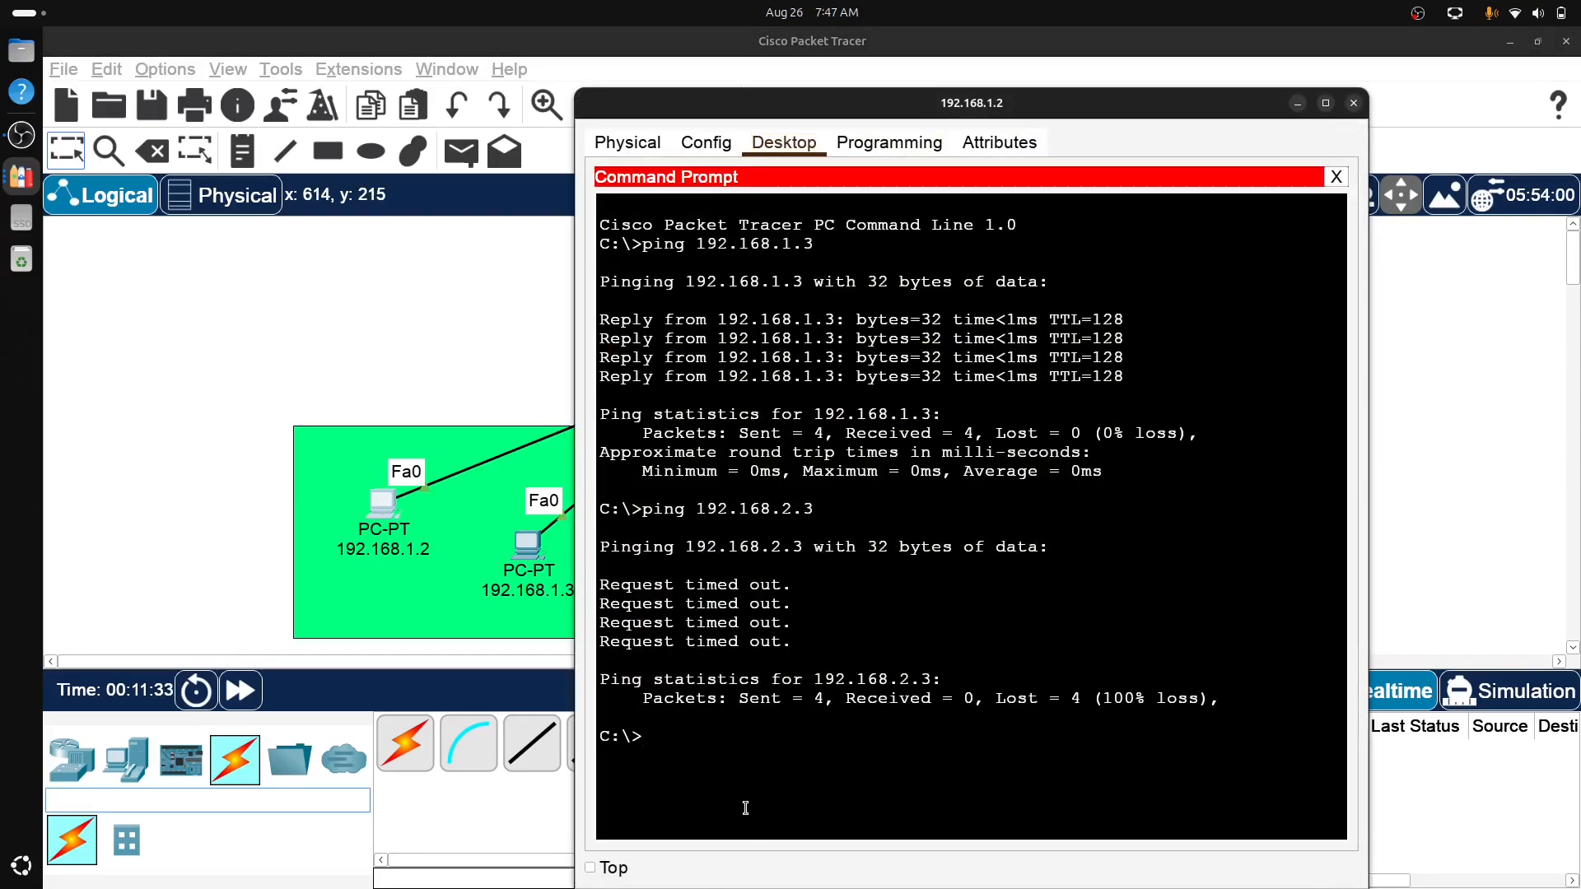
type("ping 192.168.2.3")
key("Return")
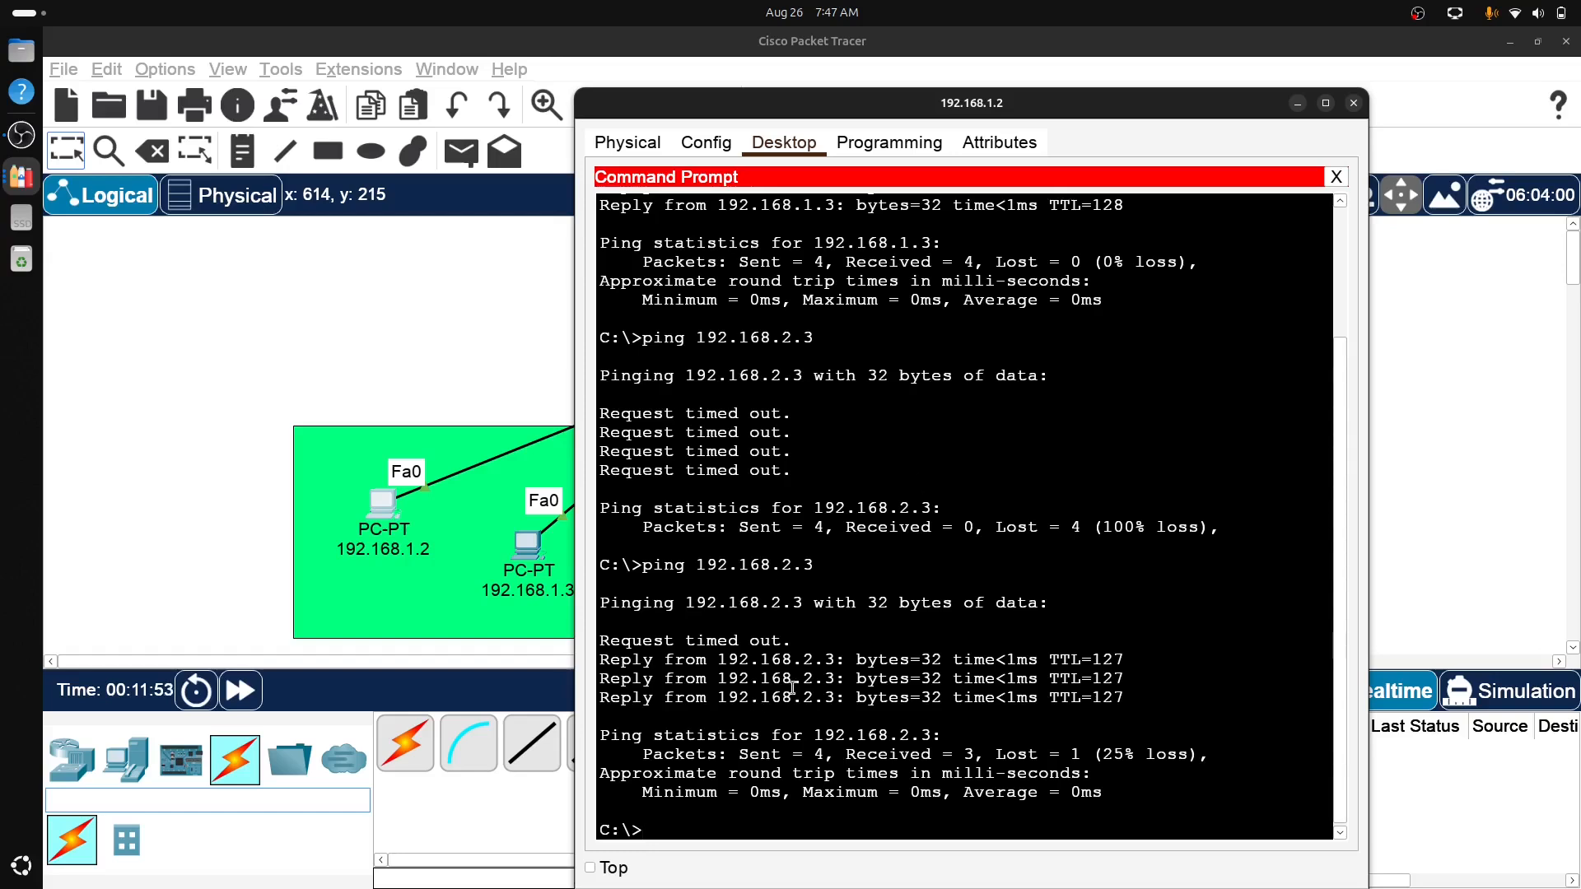
left_click_drag(804, 645, 575, 645)
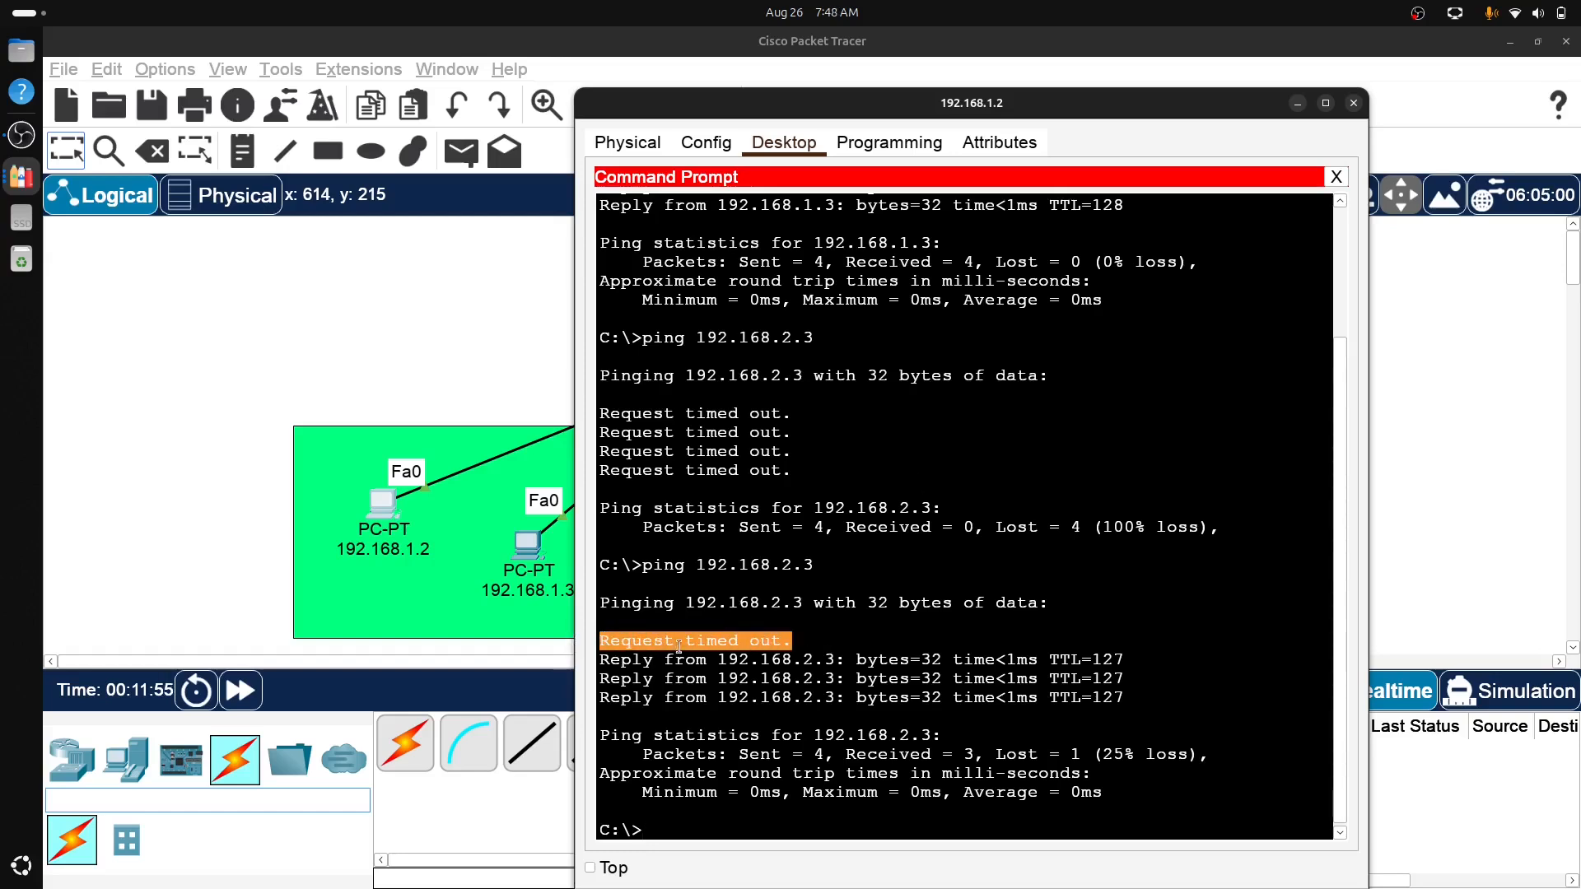
- Examine the ping replies on PC 192.168.1.2, repeat the ping to 192.168.2.3, and close the PC's window
left_click_drag(1124, 701, 599, 659)
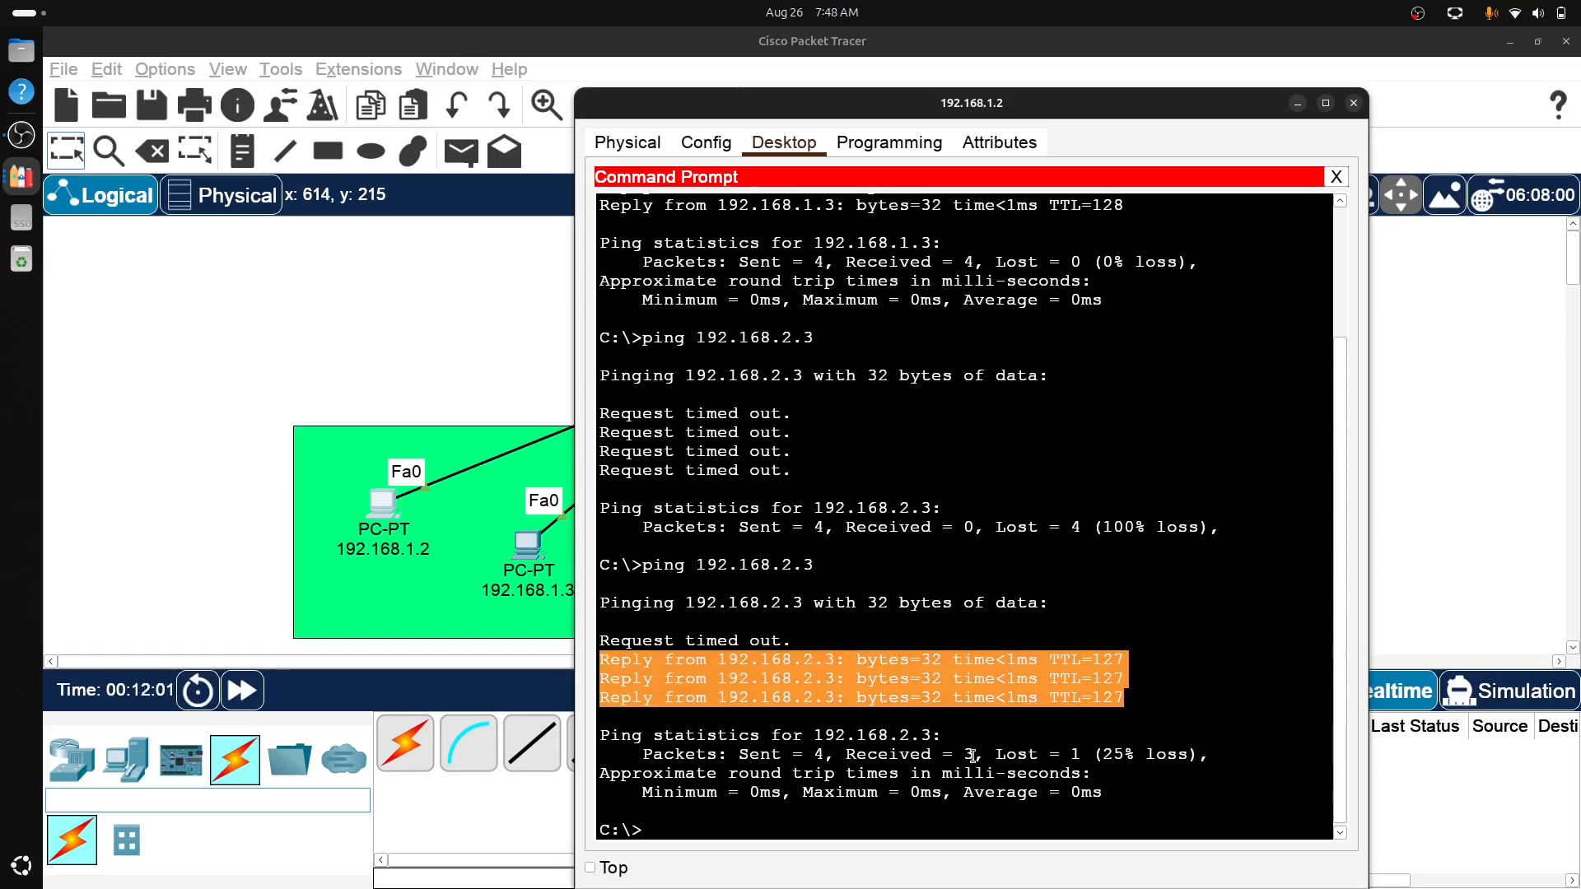
left_click(819, 829)
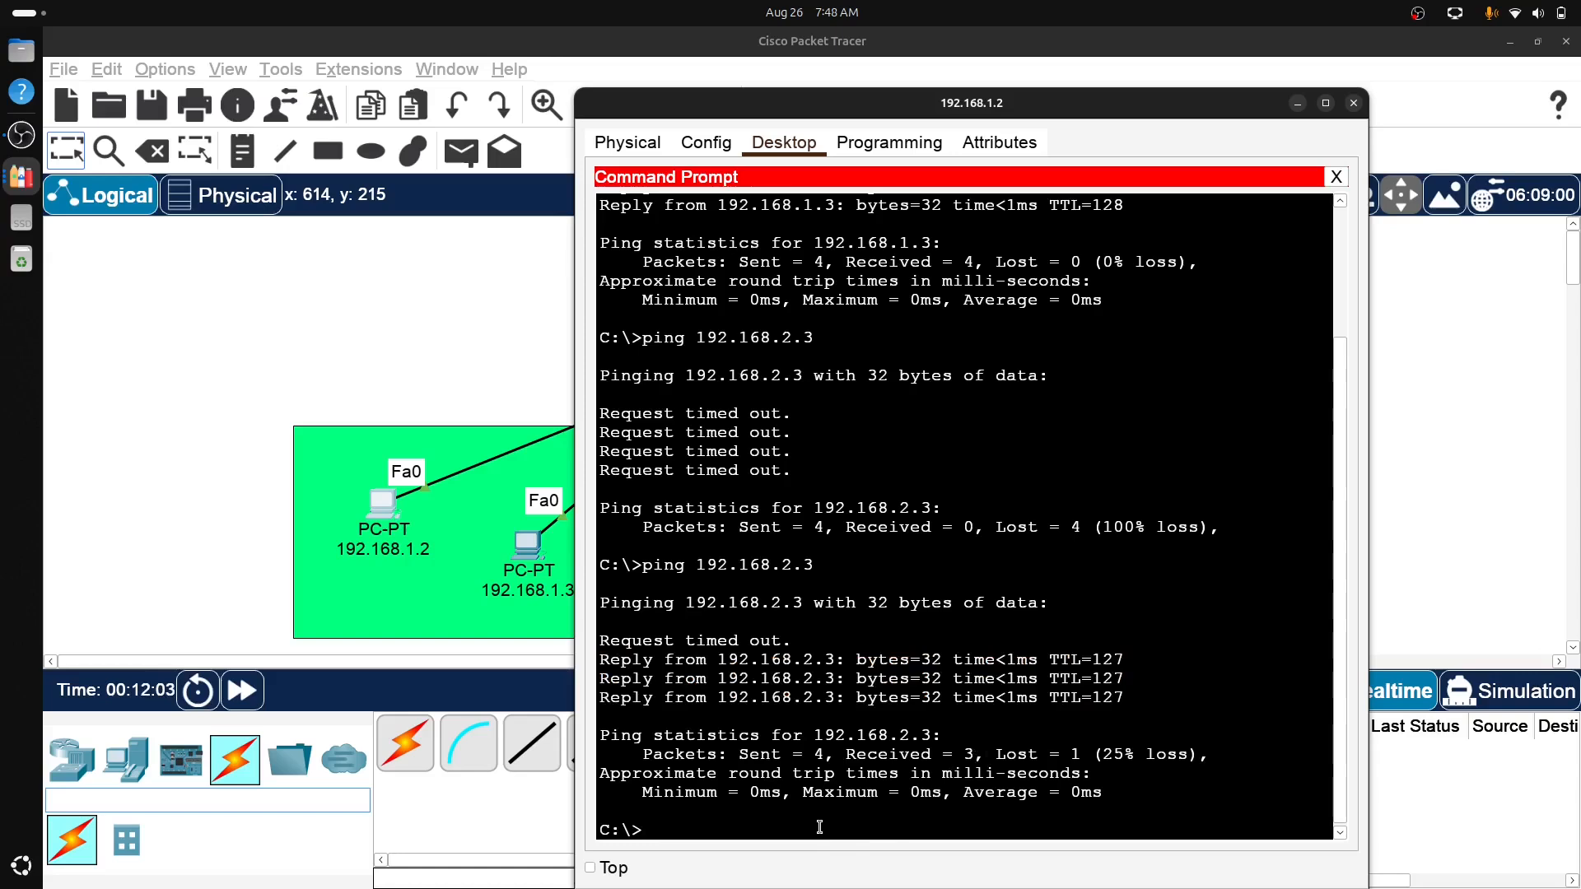
type("ping 192.1")
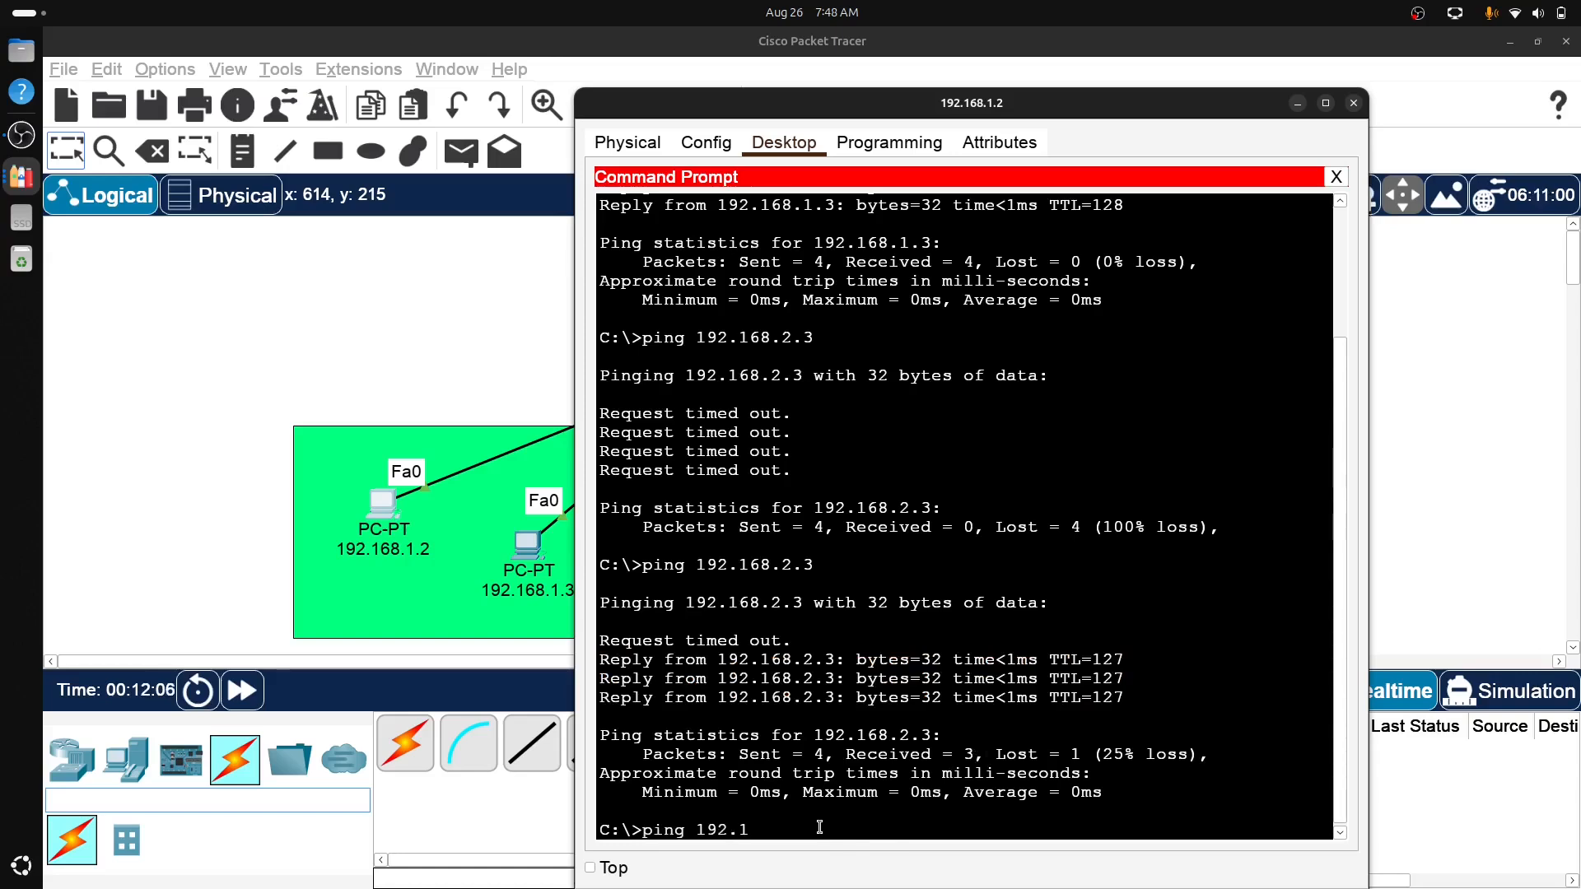
type("68.2")
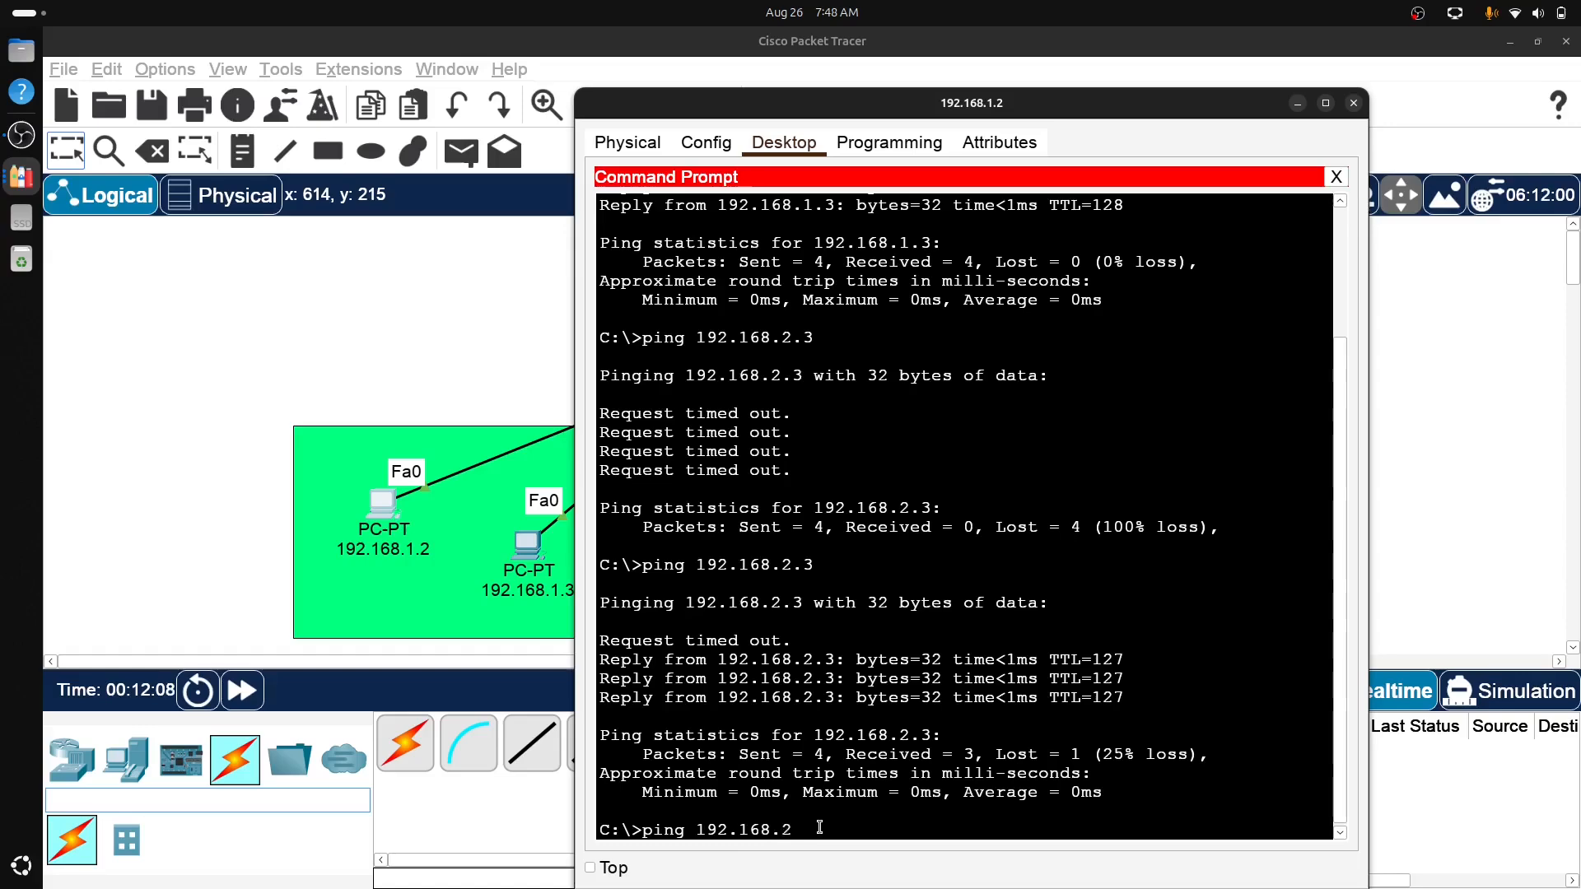
type(".3")
key("Return")
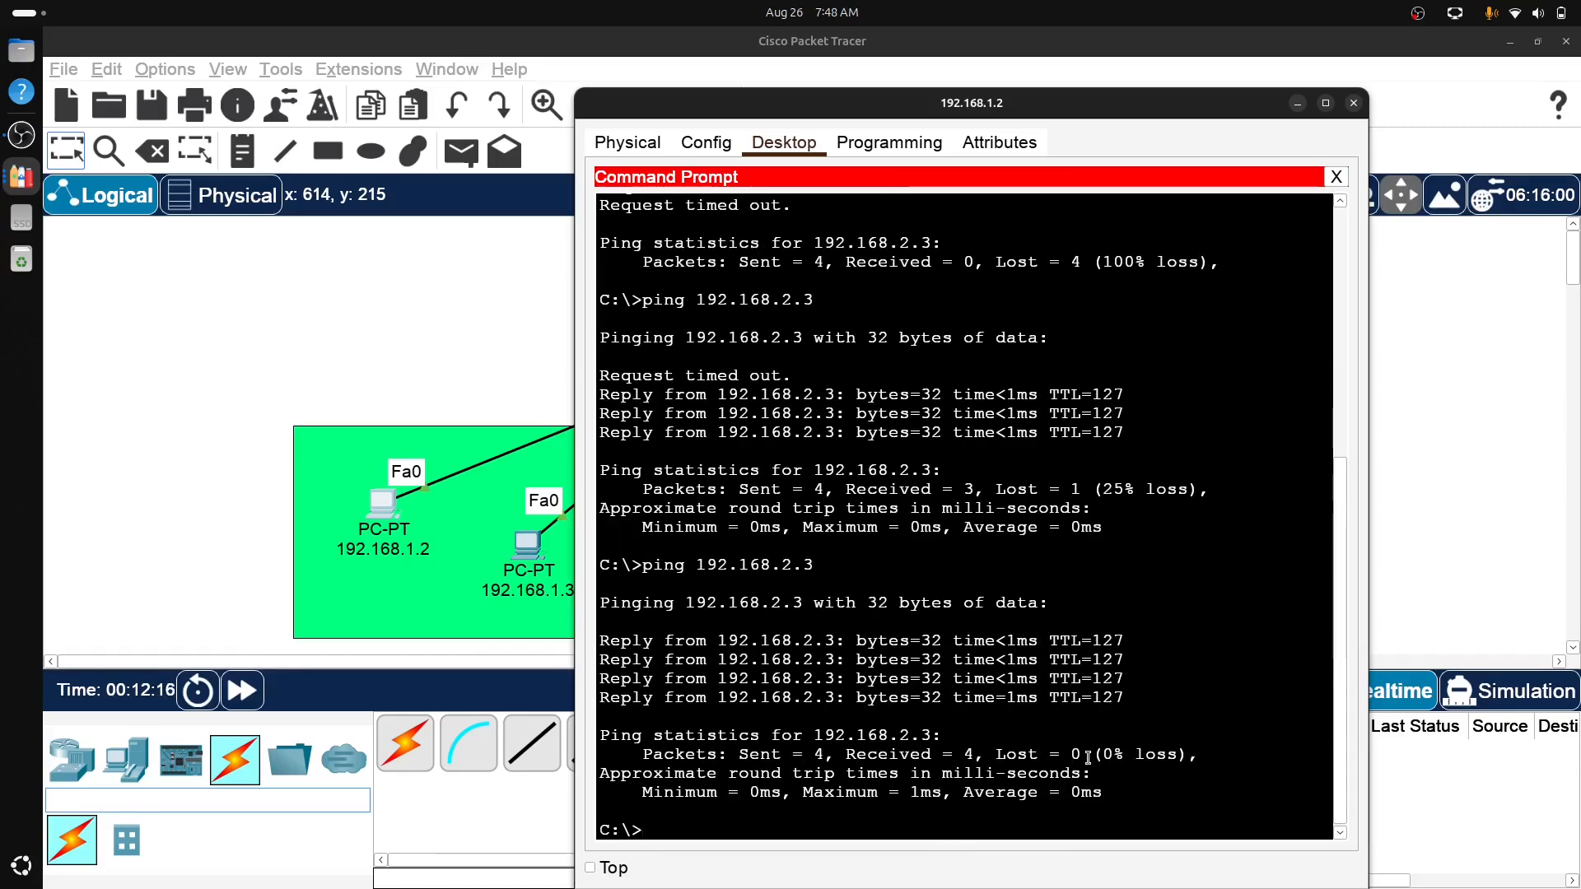
left_click(1353, 103)
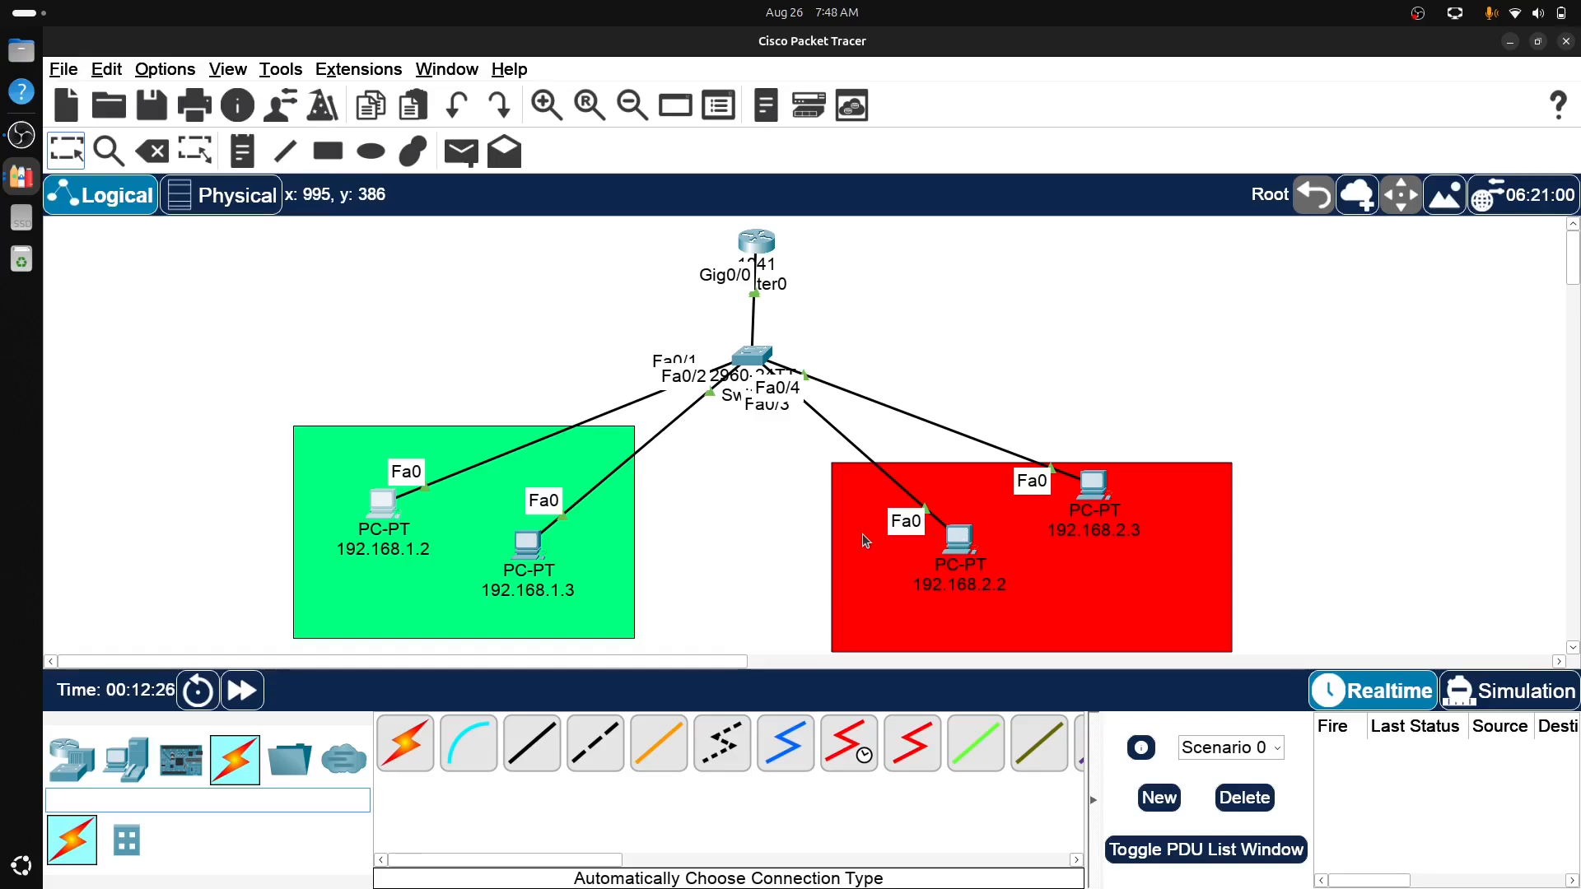
left_click(1510, 41)
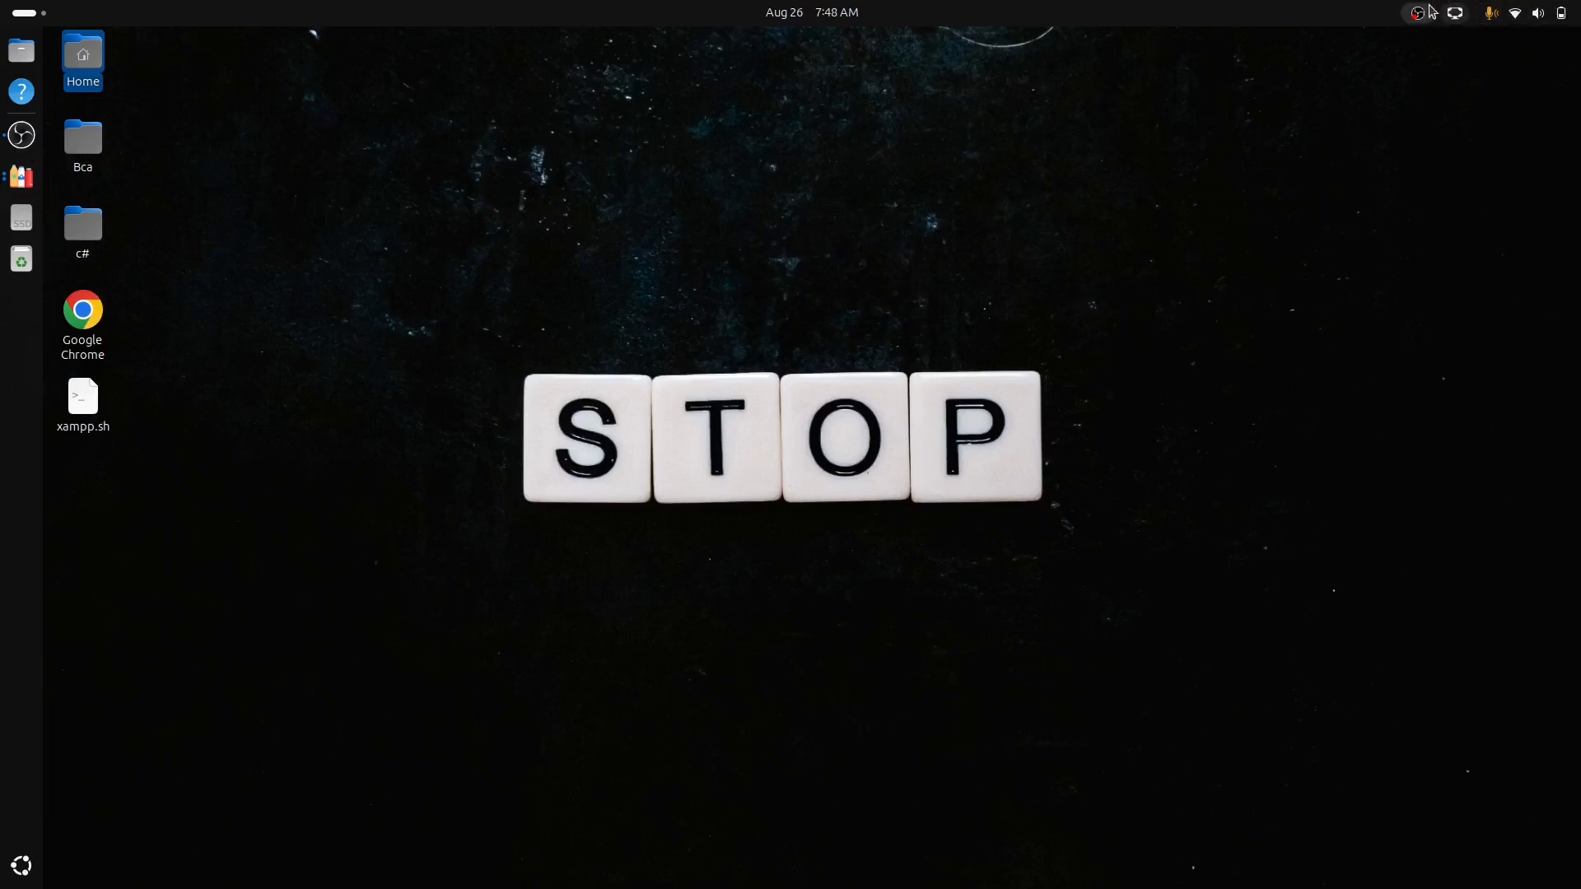
left_click(1419, 13)
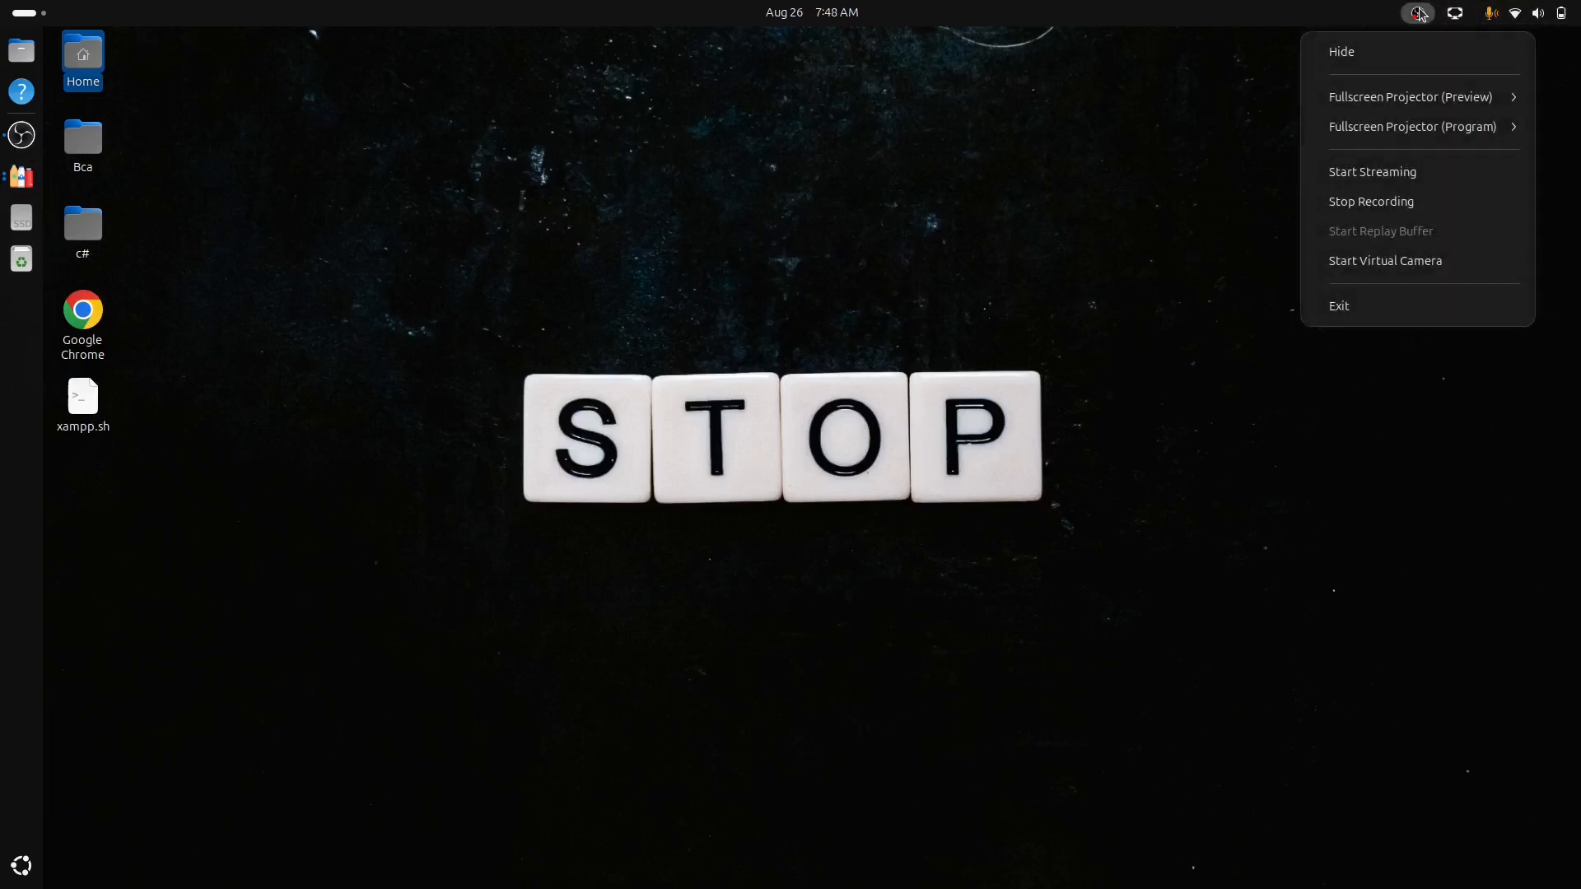